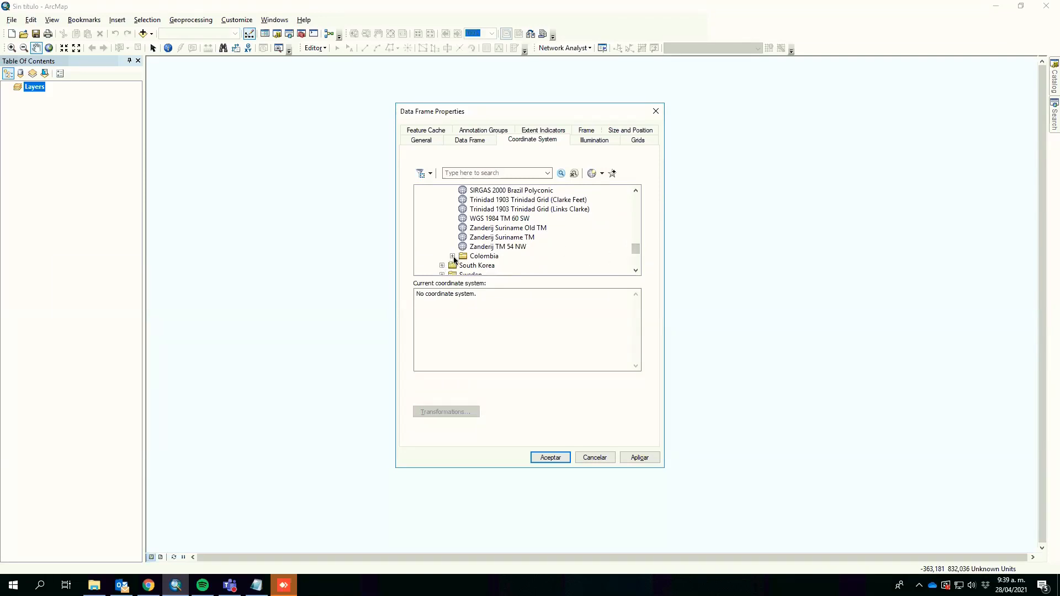
Step: Expand the Colombia coordinate systems folder and select MAGNA Ciudad Bogota
{"action": "left_click", "coordinate": [452, 256]}
{"action": "left_click", "coordinate": [636, 271]}
{"action": "left_click", "coordinate": [635, 271]}
{"action": "left_click", "coordinate": [636, 272]}
{"action": "left_click", "coordinate": [636, 271]}
{"action": "left_click", "coordinate": [636, 271]}
{"action": "left_click", "coordinate": [636, 272]}
{"action": "left_click", "coordinate": [636, 272]}
{"action": "left_click", "coordinate": [635, 272]}
{"action": "left_click", "coordinate": [636, 272]}
{"action": "left_click", "coordinate": [635, 272]}
{"action": "left_click", "coordinate": [636, 272]}
{"action": "left_click", "coordinate": [636, 272]}
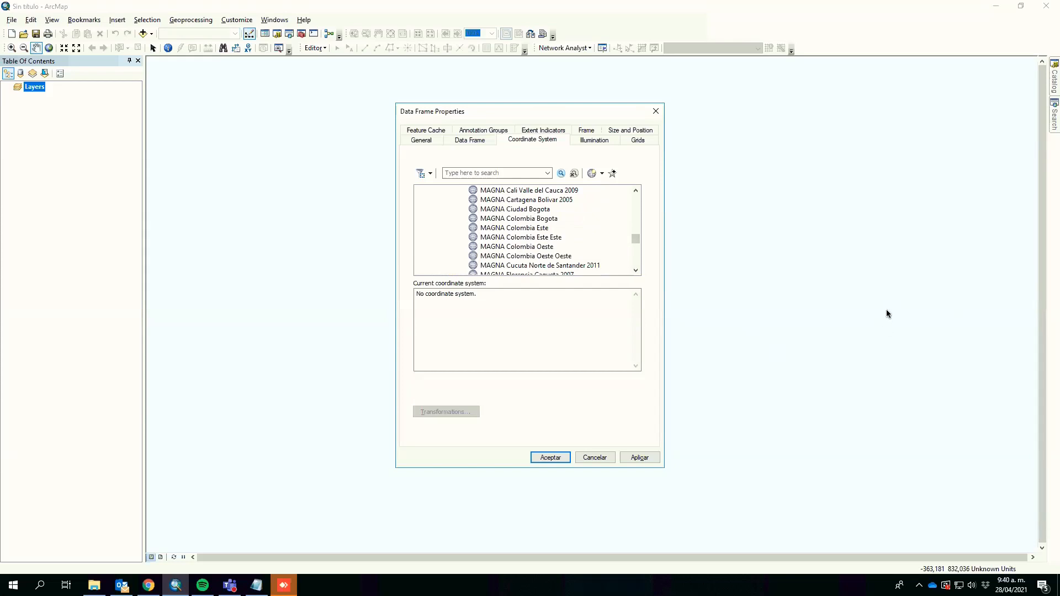
{"action": "left_click", "coordinate": [514, 210]}
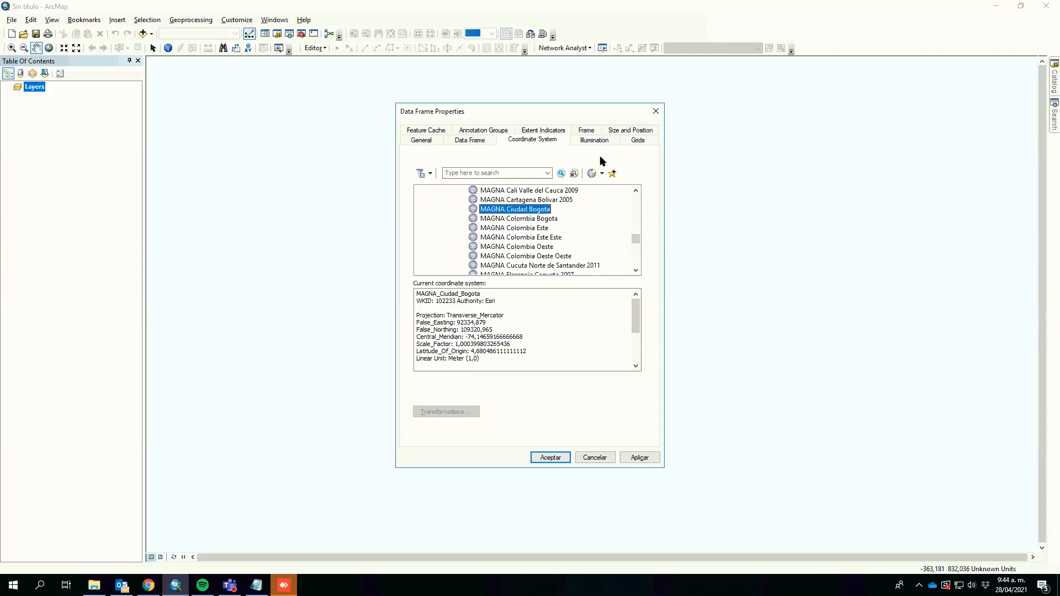
Step: Select MAGNA Colombia Bogota and close the Data Frame Properties dialog
{"action": "left_click", "coordinate": [531, 221]}
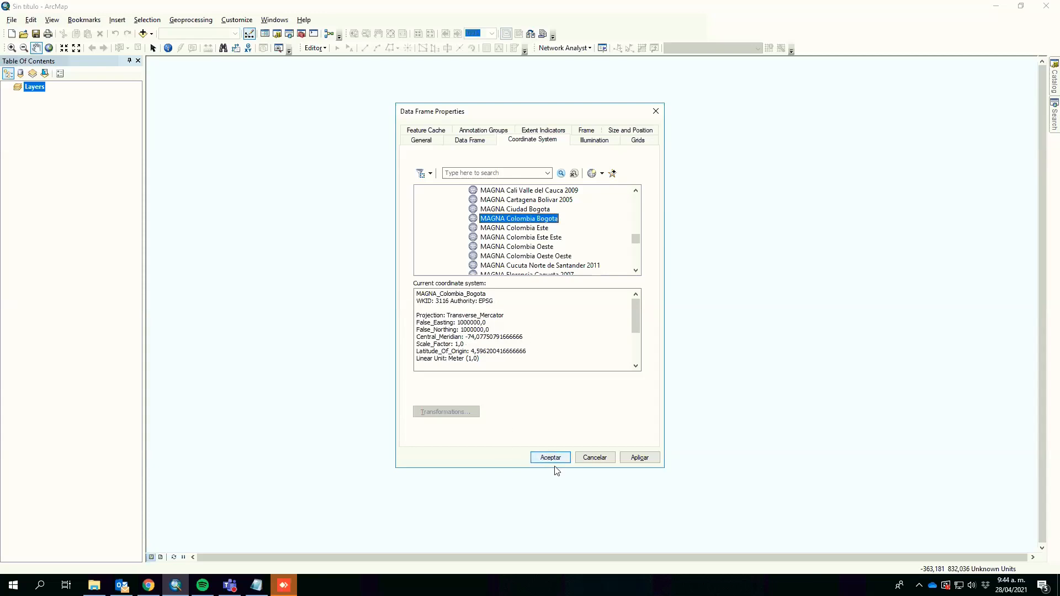
{"action": "left_click", "coordinate": [655, 111]}
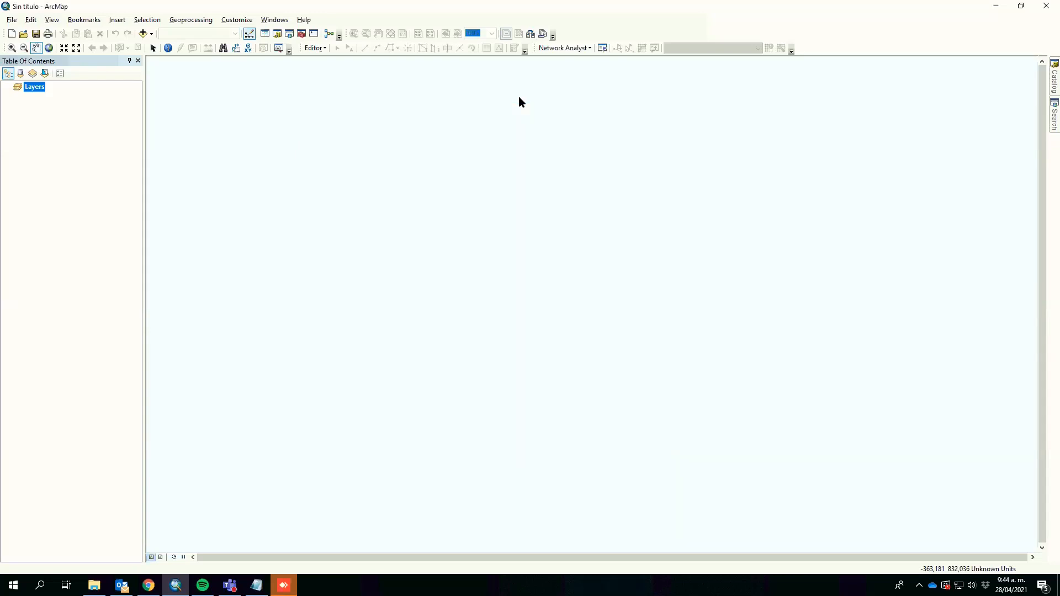
Step: Set the data frame's coordinate system to MAGNA Colombia Bogota under Projected, National Grids, South America, Colombia, and accept
{"action": "right_click", "coordinate": [34, 90]}
{"action": "left_click", "coordinate": [83, 326]}
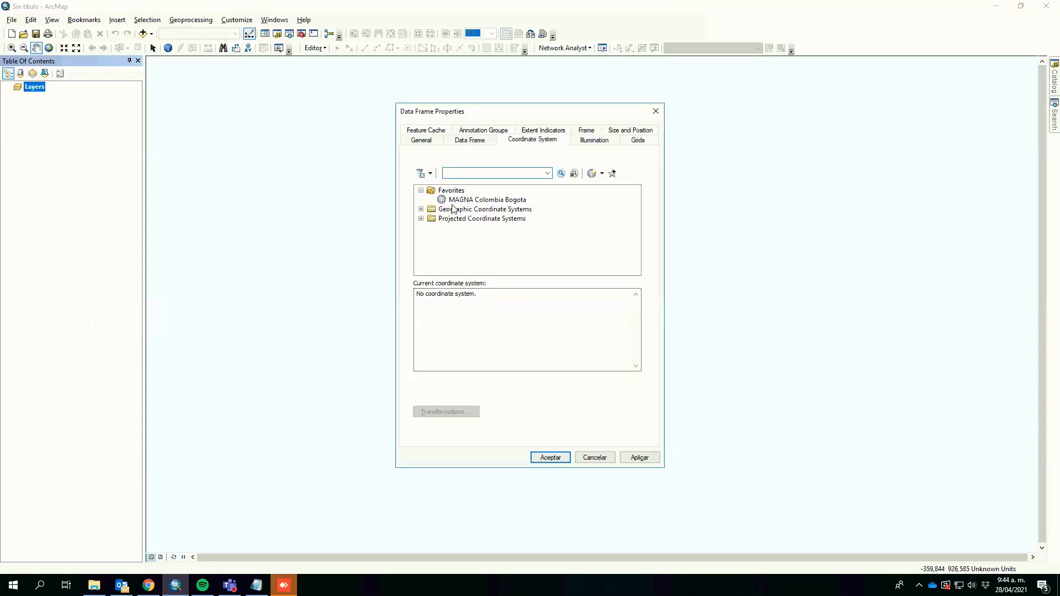
{"action": "left_click", "coordinate": [448, 200]}
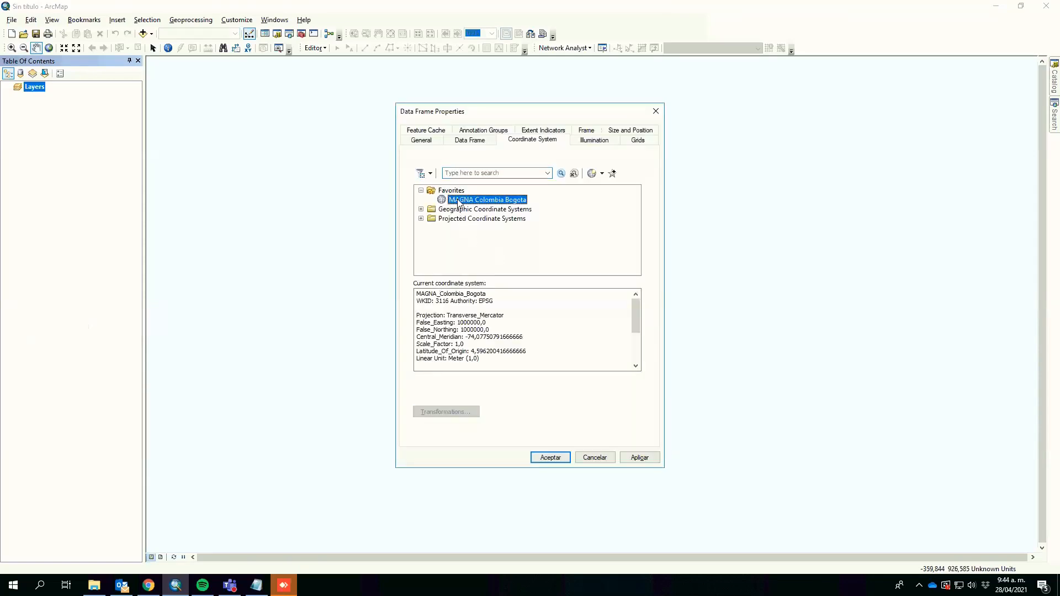
{"action": "left_click", "coordinate": [422, 219]}
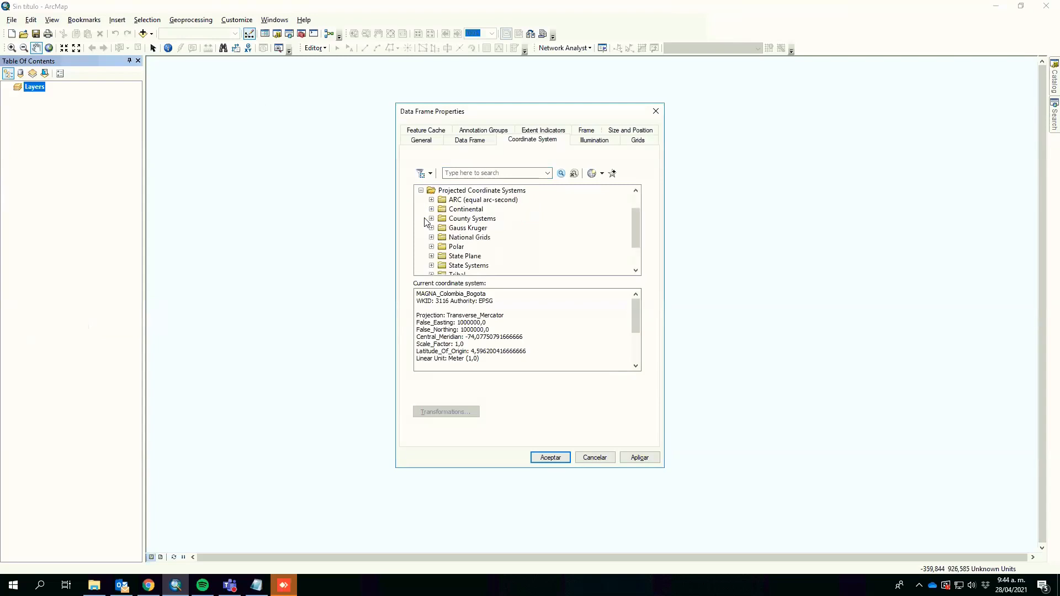
{"action": "left_click", "coordinate": [432, 241]}
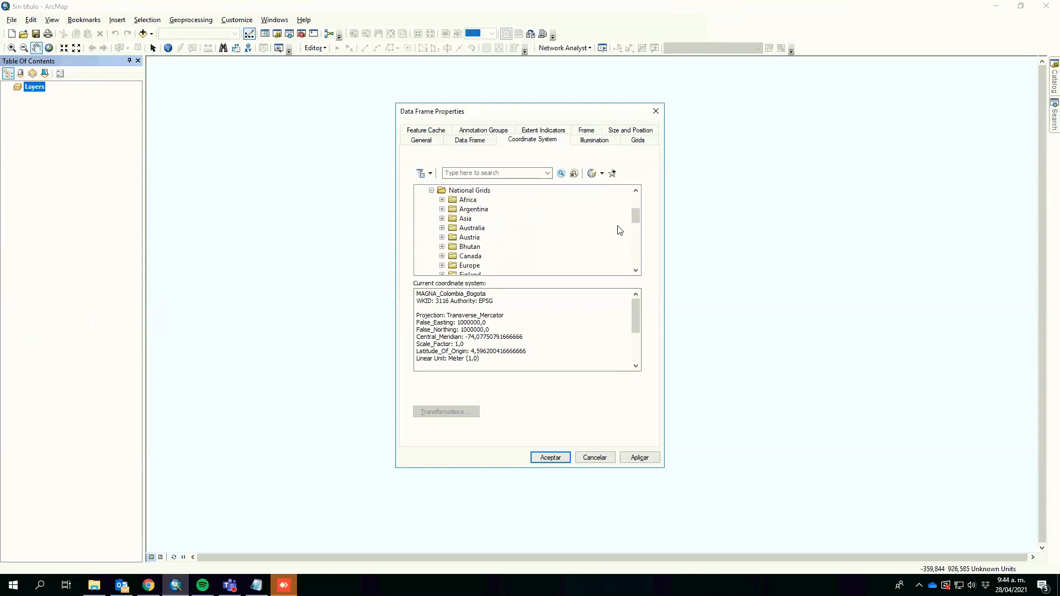
{"action": "scroll", "coordinate": [635, 231], "scroll_direction": "down", "scroll_amount": 7}
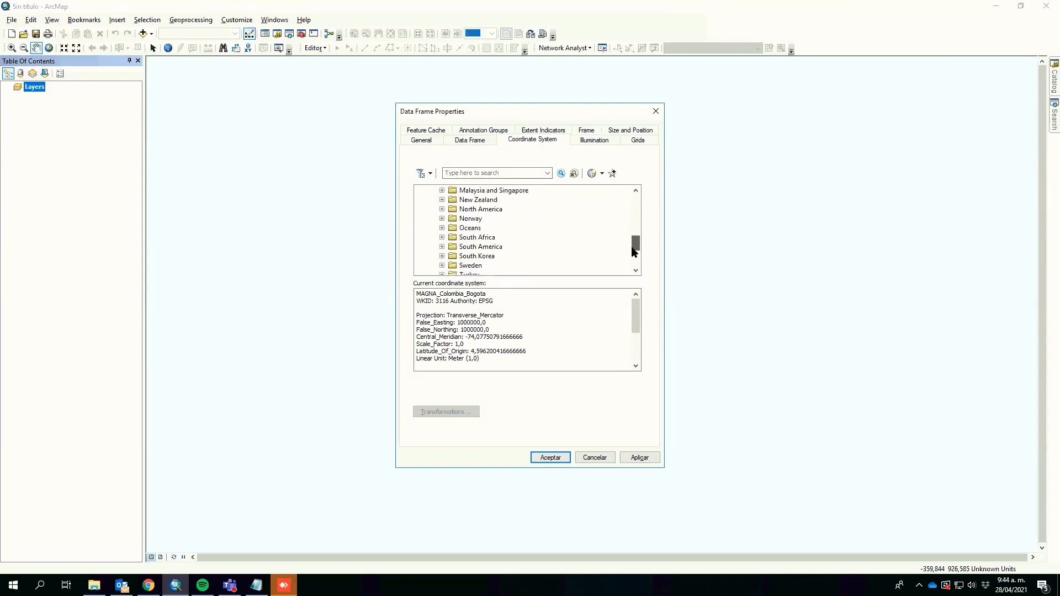
{"action": "left_click", "coordinate": [443, 228]}
{"action": "scroll", "coordinate": [634, 251], "scroll_direction": "down", "scroll_amount": 2}
{"action": "mouse_move", "coordinate": [632, 250]}
{"action": "left_mouse_down"}
{"action": "mouse_move", "coordinate": [633, 260]}
{"action": "mouse_move", "coordinate": [636, 237]}
{"action": "left_mouse_up"}
{"action": "left_click", "coordinate": [453, 209]}
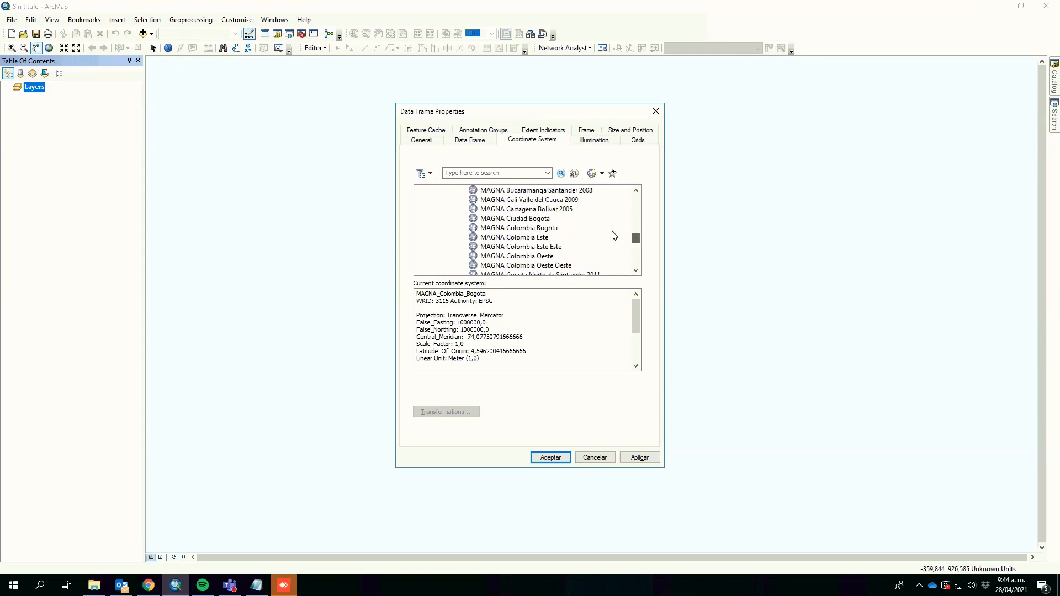
{"action": "left_click", "coordinate": [526, 228]}
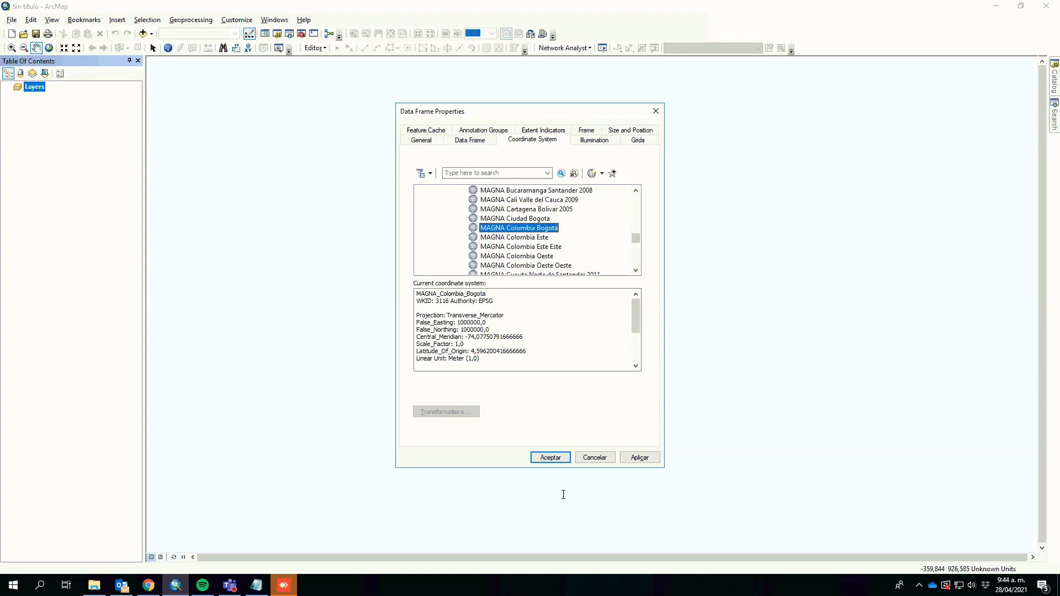
{"action": "left_click", "coordinate": [551, 457]}
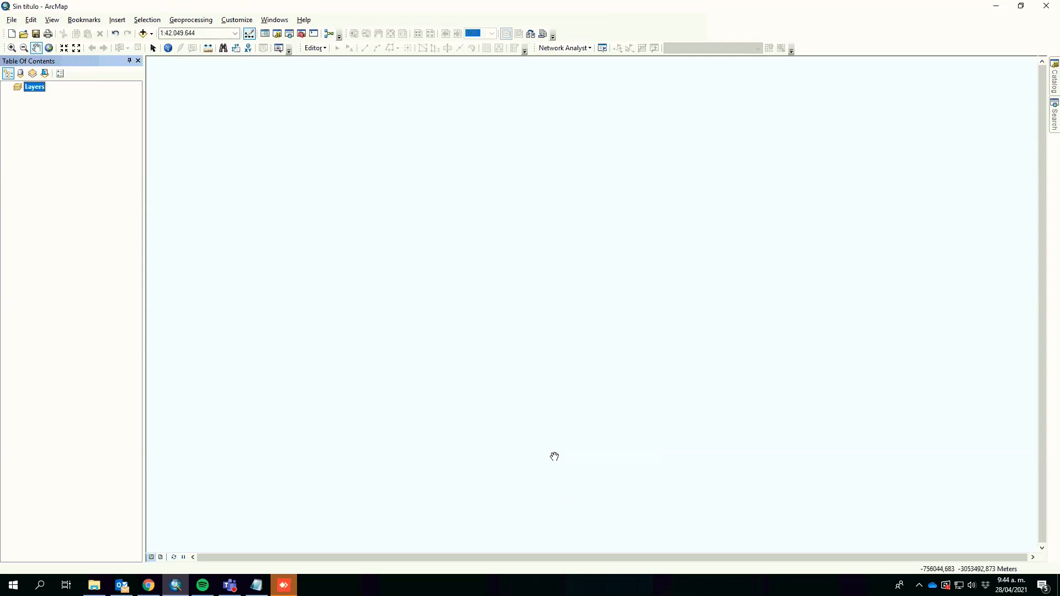
Step: Add the Transmilenio stations and trunk lines, localities, accident history, main roads, road network, SITP stops and urban land-use layers from DatosGeo2021-10.gdb
{"action": "left_click", "coordinate": [143, 34]}
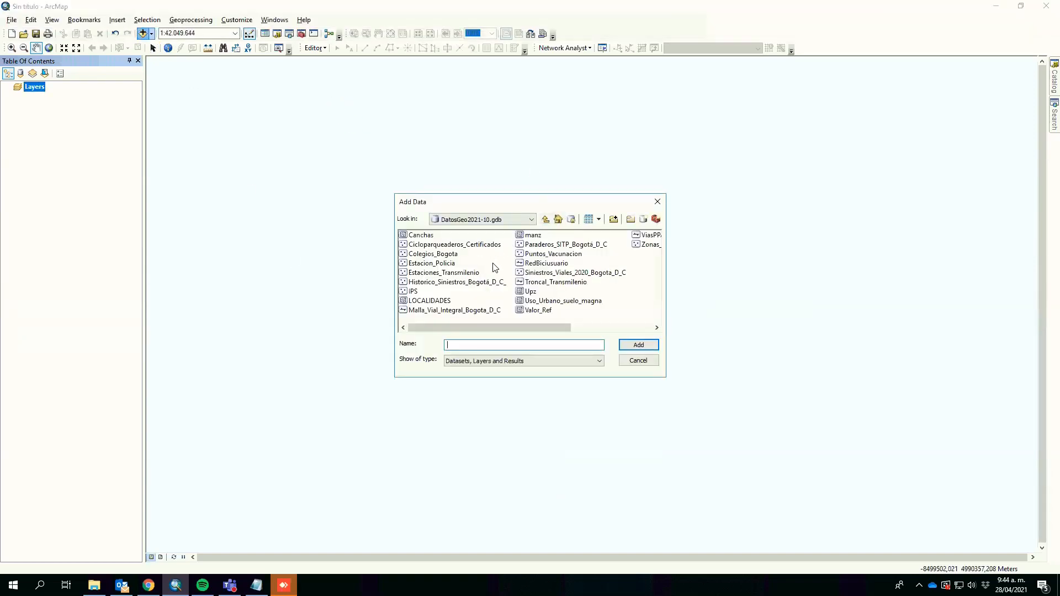
{"action": "left_click", "coordinate": [474, 274]}
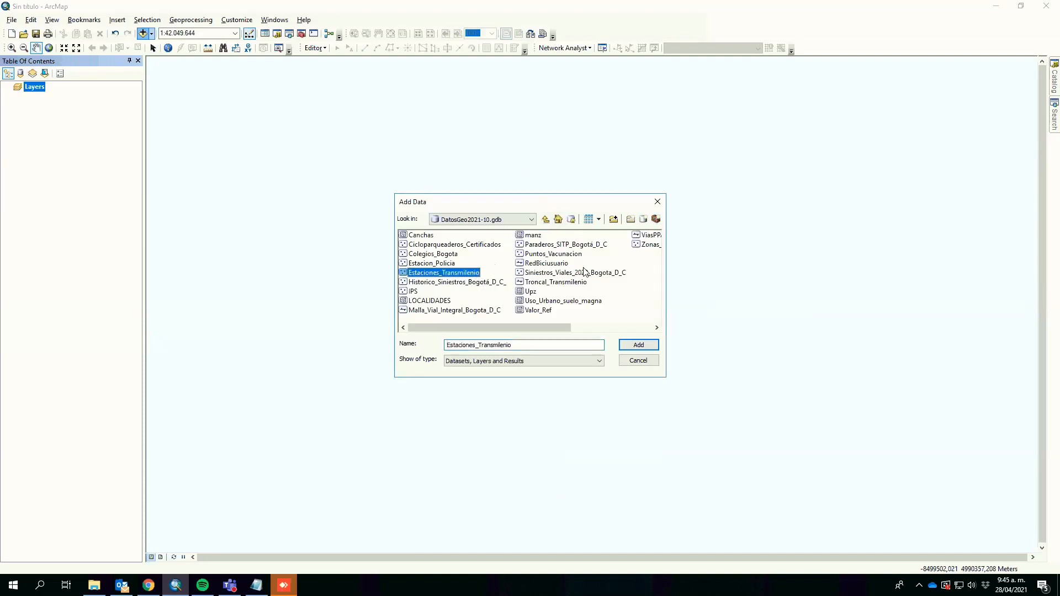
{"action": "left_click", "coordinate": [444, 301], "text": "ctrl"}
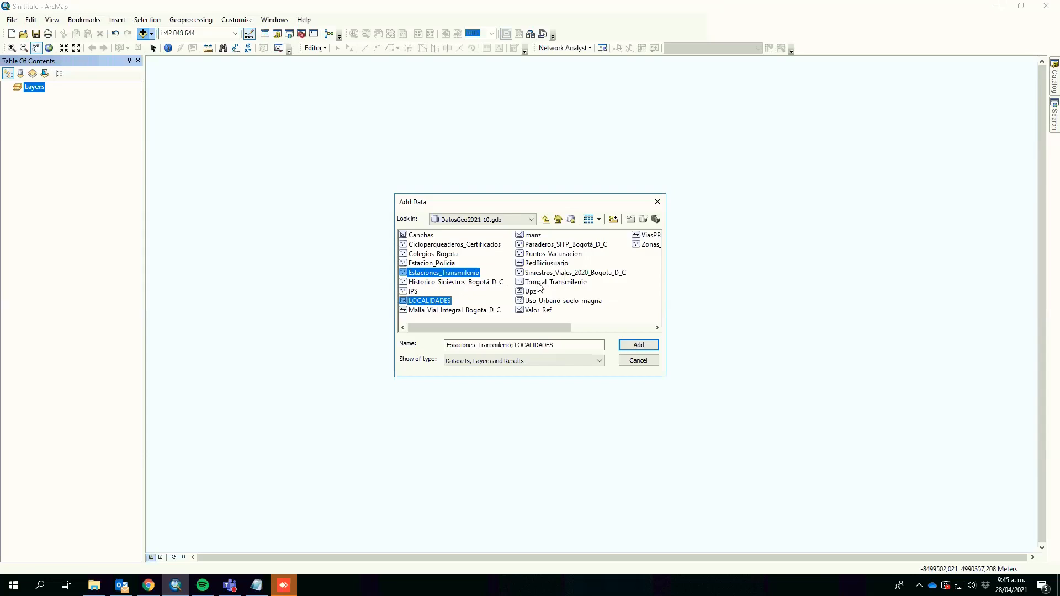
{"action": "left_click", "coordinate": [465, 286], "text": "ctrl"}
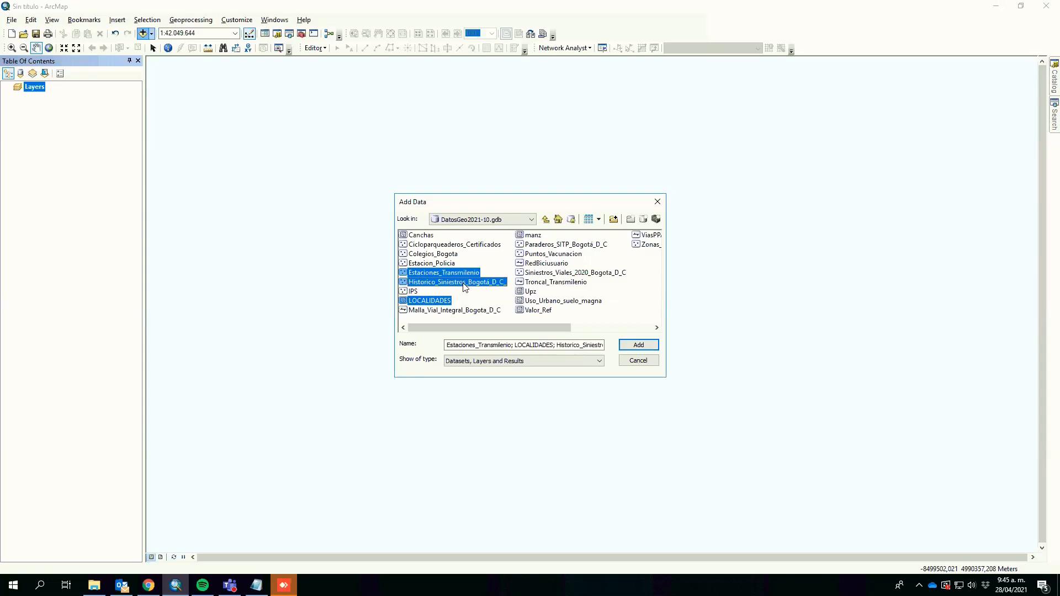
{"action": "left_click", "coordinate": [534, 286], "text": "ctrl"}
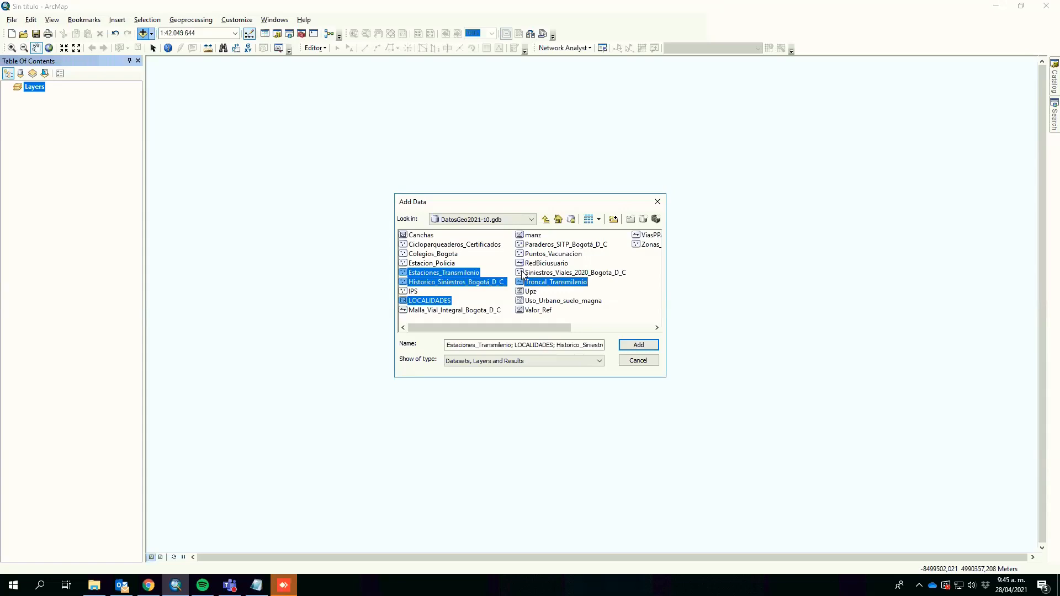
{"action": "left_click", "coordinate": [649, 237], "text": "ctrl"}
{"action": "left_click", "coordinate": [437, 310], "text": "ctrl"}
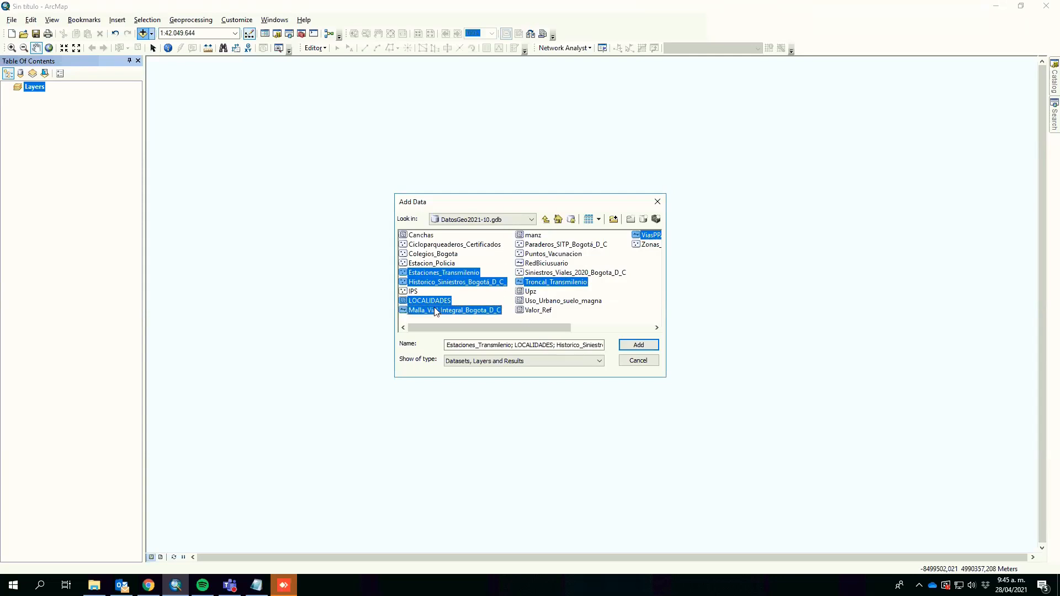
{"action": "left_click", "coordinate": [560, 246], "text": "ctrl"}
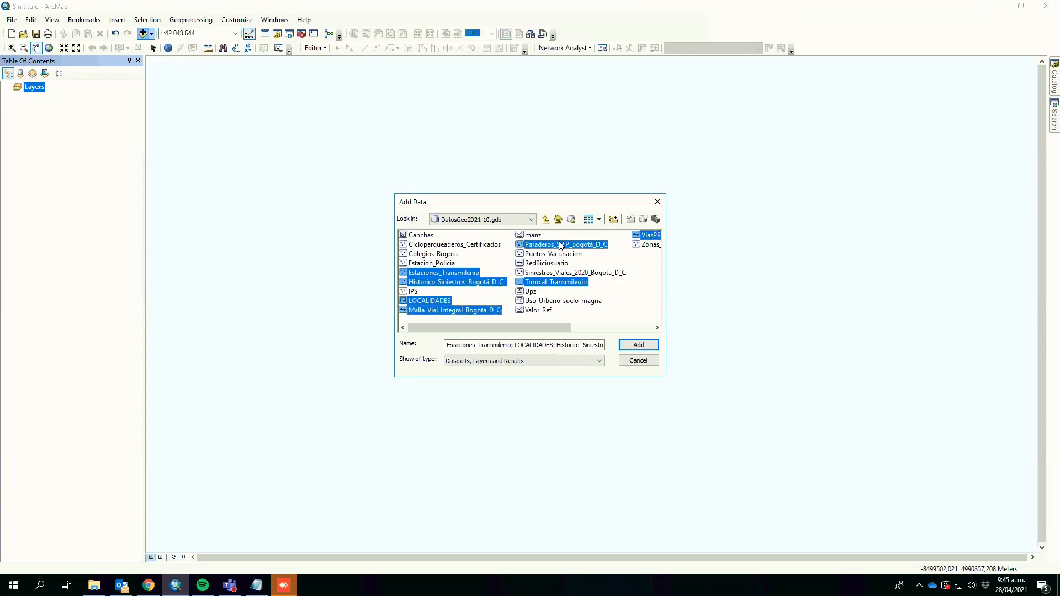
{"action": "left_click", "coordinate": [585, 302], "text": "ctrl"}
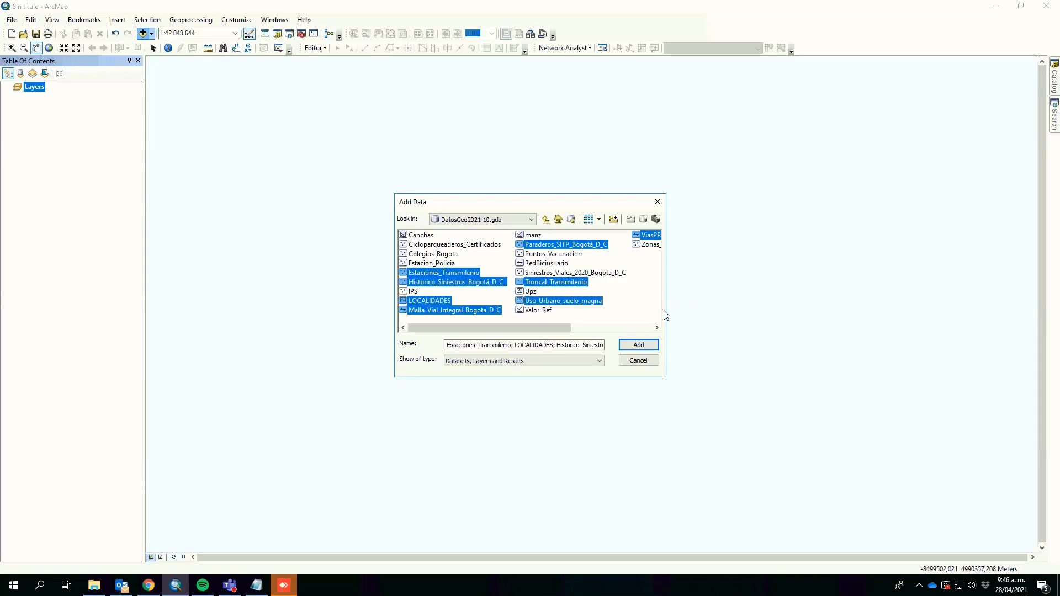
{"action": "left_click", "coordinate": [639, 346]}
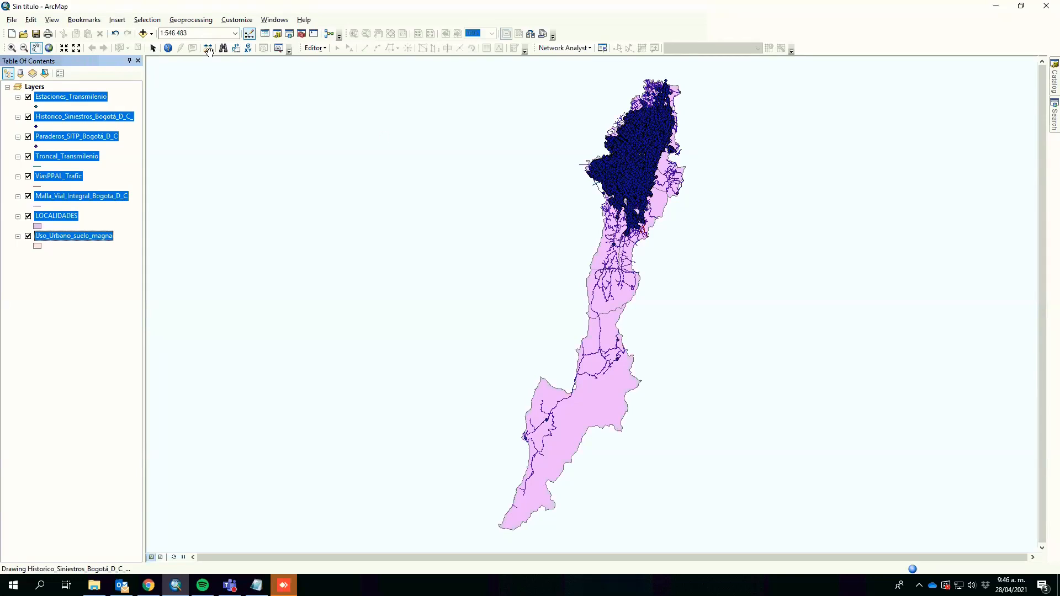
Step: Hide the Historico_Siniestros_Bogota_D_C and Malla_Vial_Integral_Bogota_D_C layers
{"action": "left_click", "coordinate": [53, 108]}
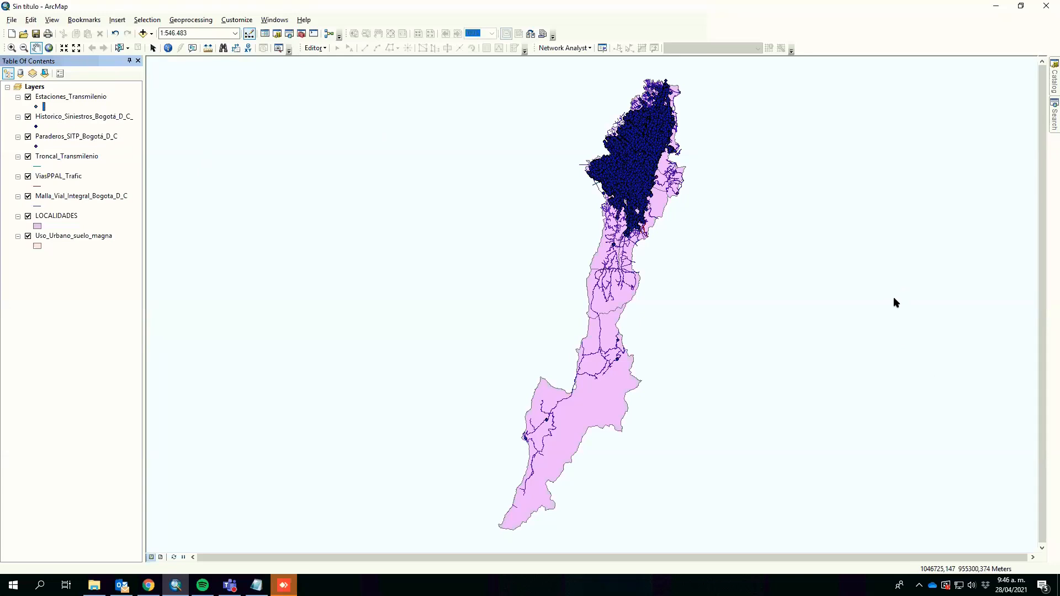
{"action": "left_click", "coordinate": [28, 98]}
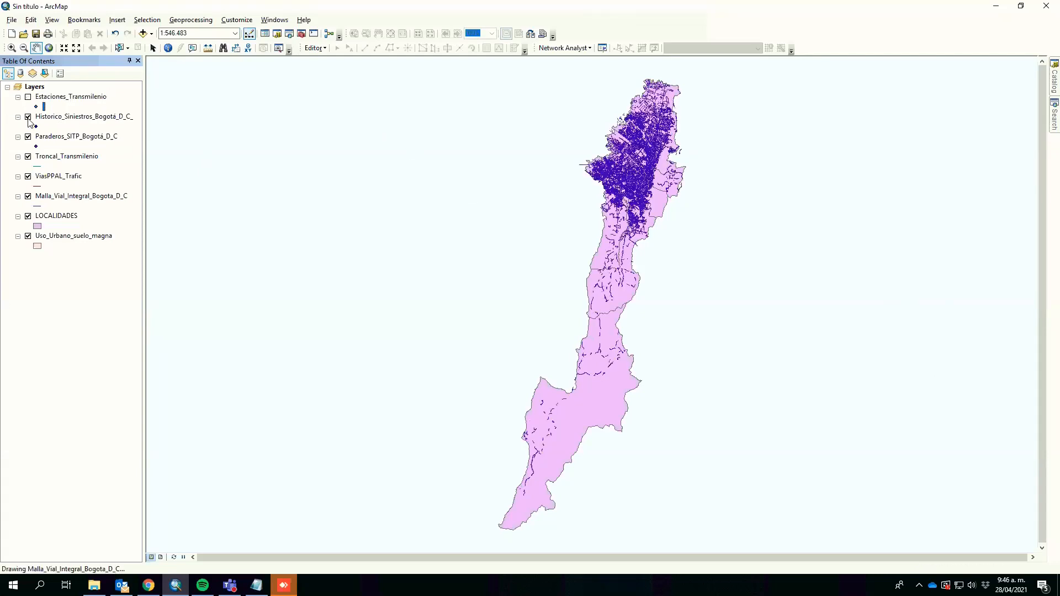
{"action": "left_click", "coordinate": [28, 98]}
{"action": "left_click", "coordinate": [28, 118]}
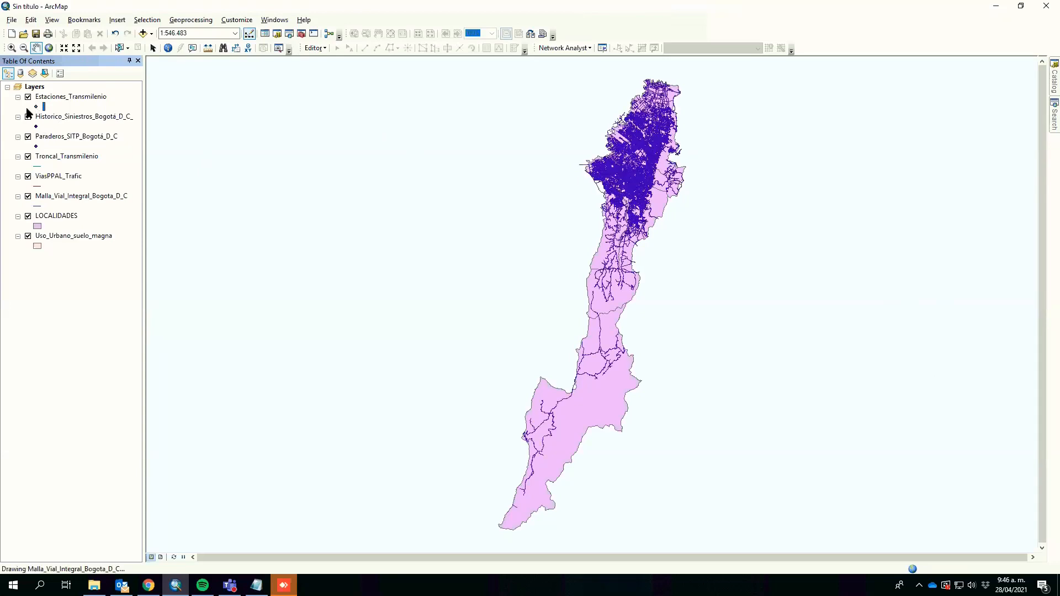
{"action": "left_click", "coordinate": [29, 117]}
{"action": "left_click", "coordinate": [28, 118]}
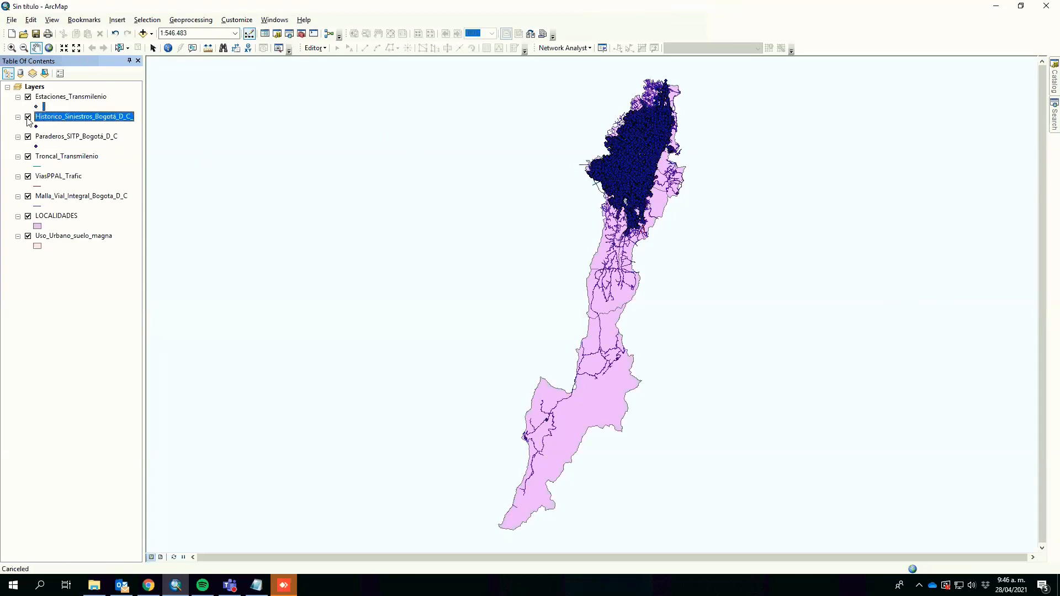
{"action": "left_click", "coordinate": [28, 197]}
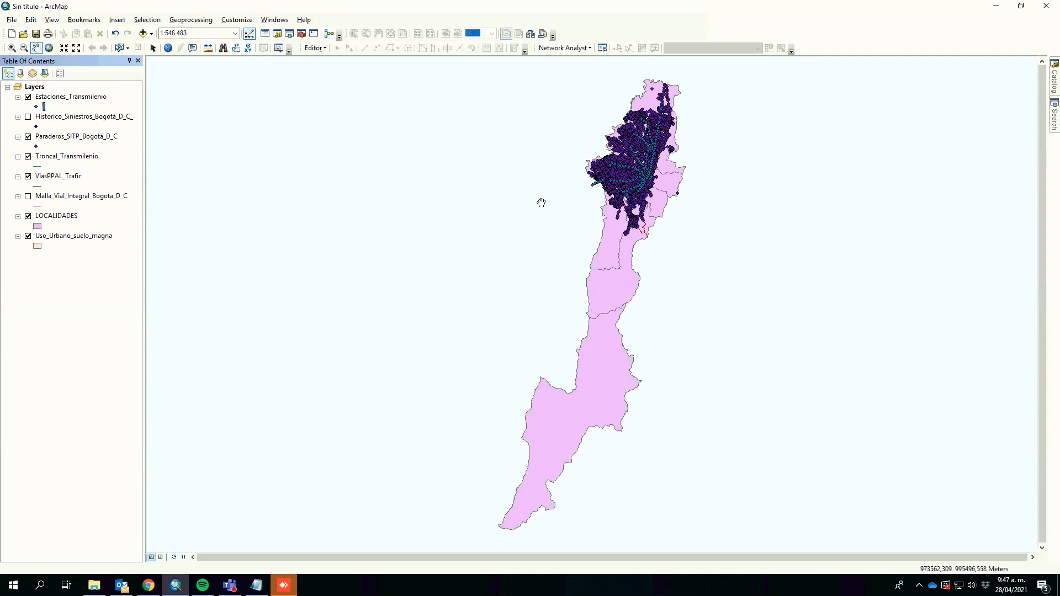
Step: Hide the Paraderos_SITP_Bogota_D_C layer
{"action": "left_click_drag", "start_coordinate": [513, 228], "coordinate": [494, 244]}
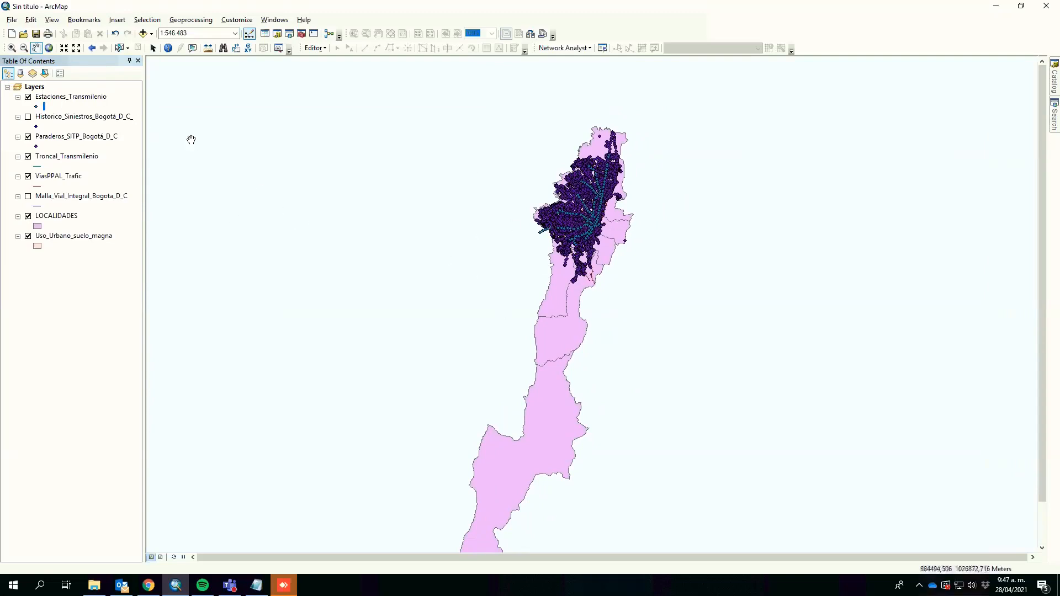
{"action": "left_click_drag", "start_coordinate": [194, 140], "coordinate": [239, 176]}
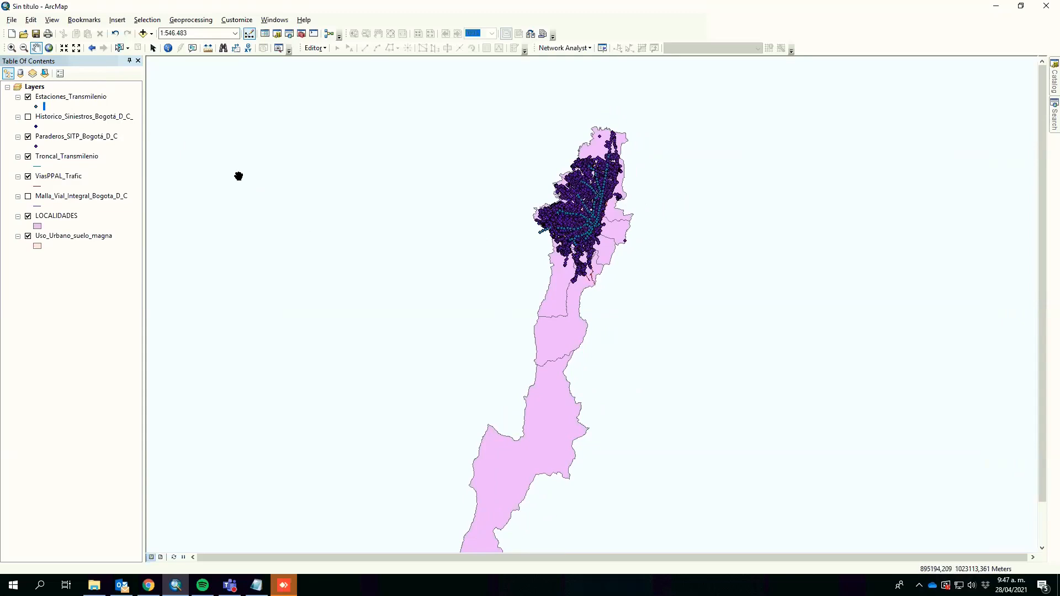
{"action": "left_click", "coordinate": [28, 137]}
Step: Change the LOCALIDADES fill colour to light blue
{"action": "left_click", "coordinate": [12, 48]}
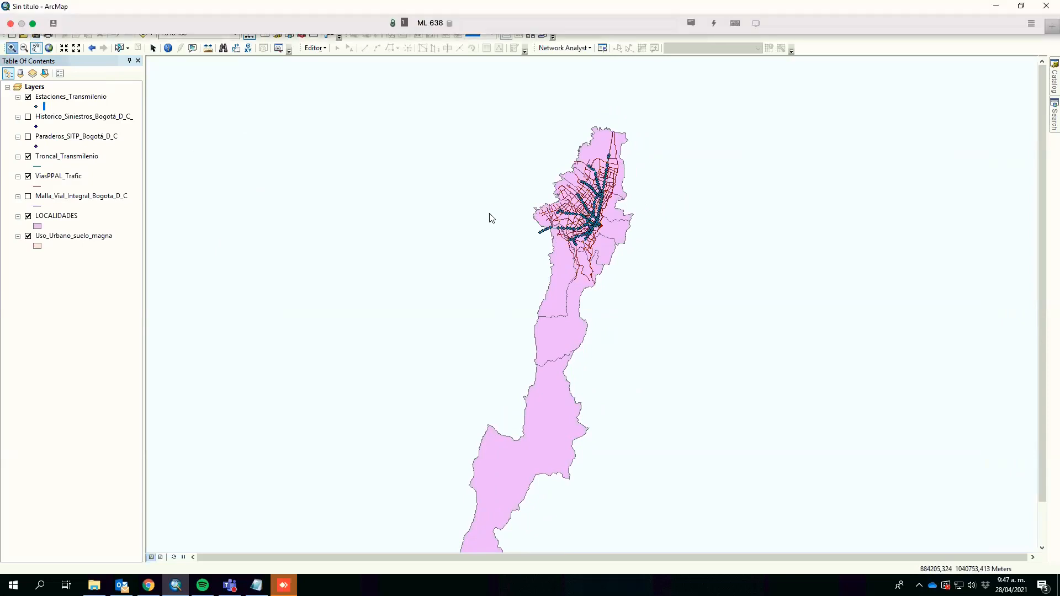
{"action": "left_click_drag", "start_coordinate": [485, 85], "coordinate": [668, 300]}
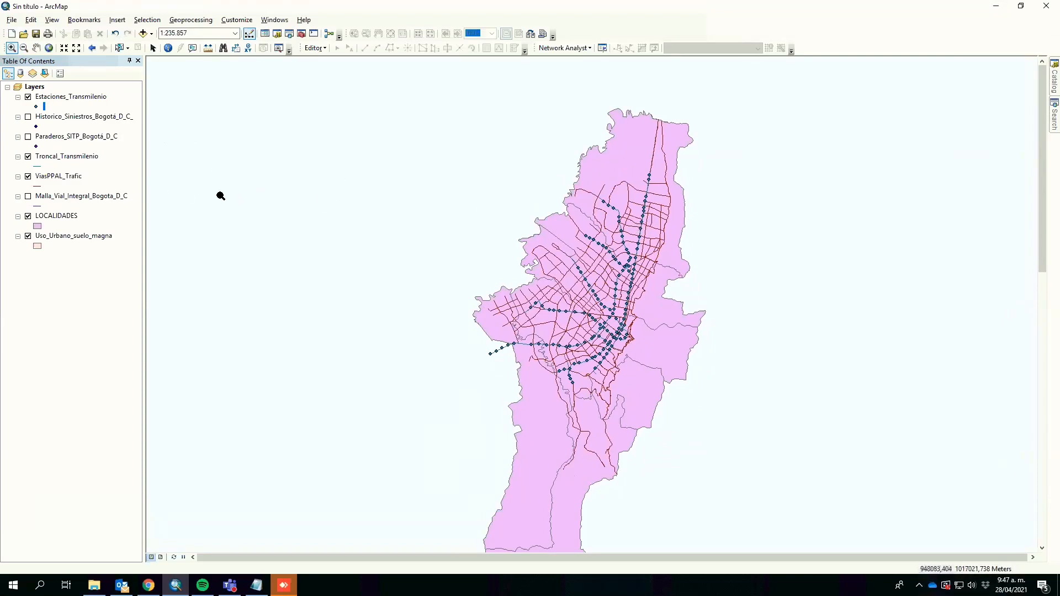
{"action": "left_click", "coordinate": [37, 226]}
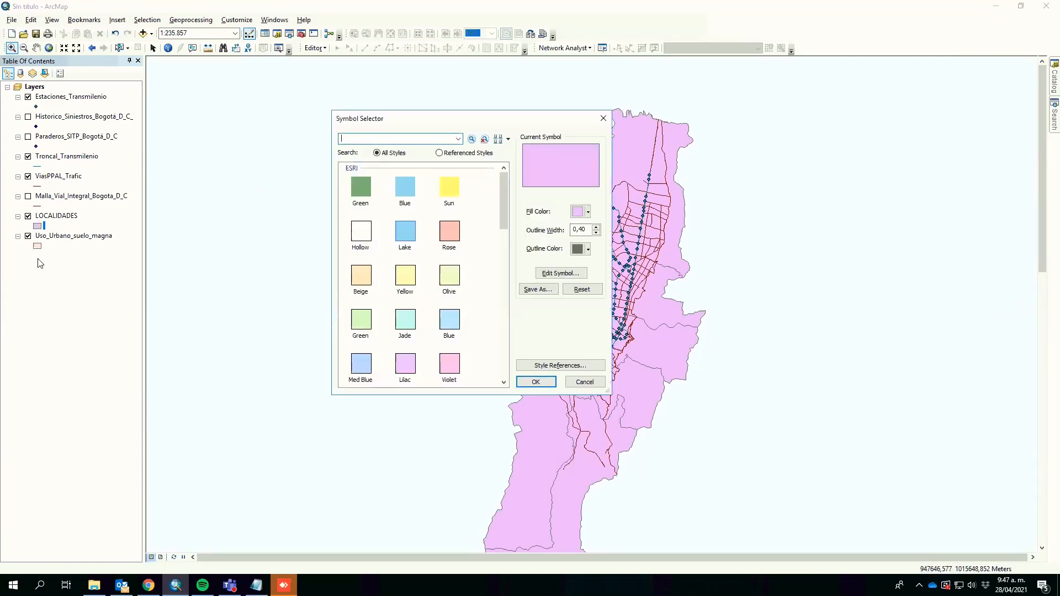
{"action": "left_click", "coordinate": [584, 211]}
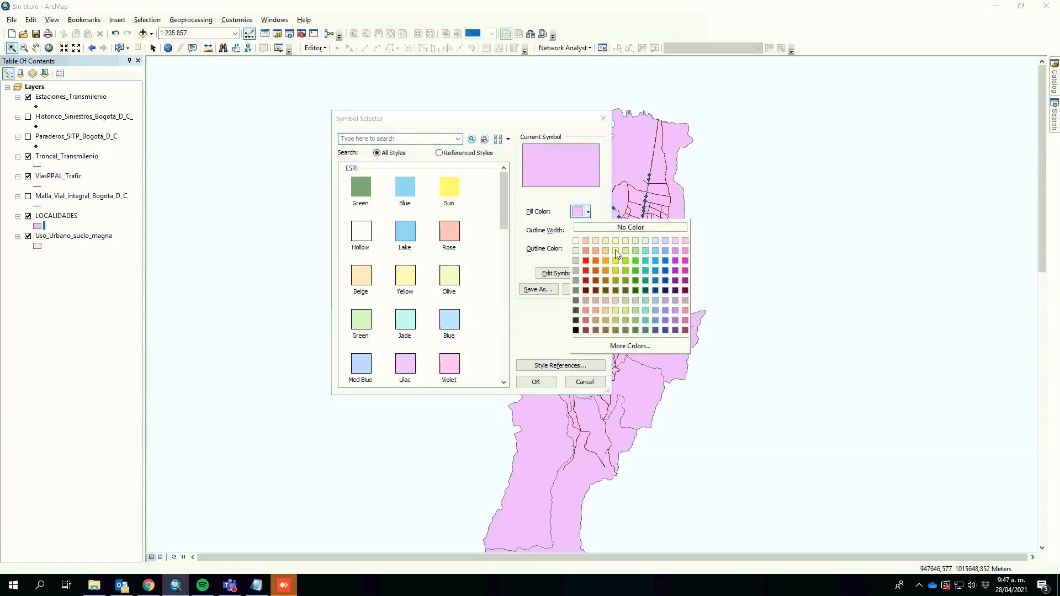
{"action": "left_click", "coordinate": [666, 241]}
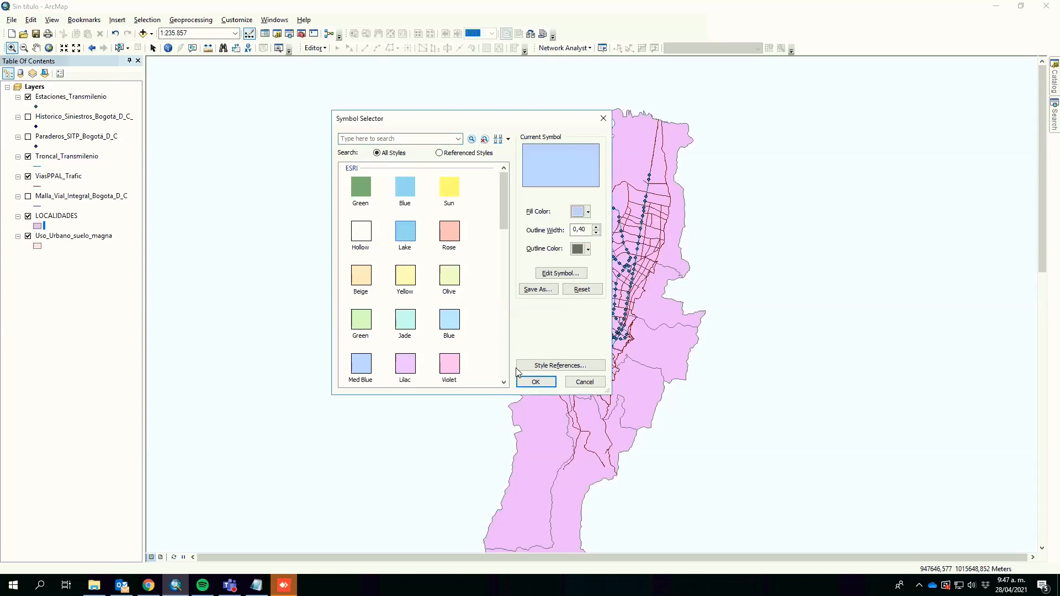
{"action": "left_click", "coordinate": [535, 381]}
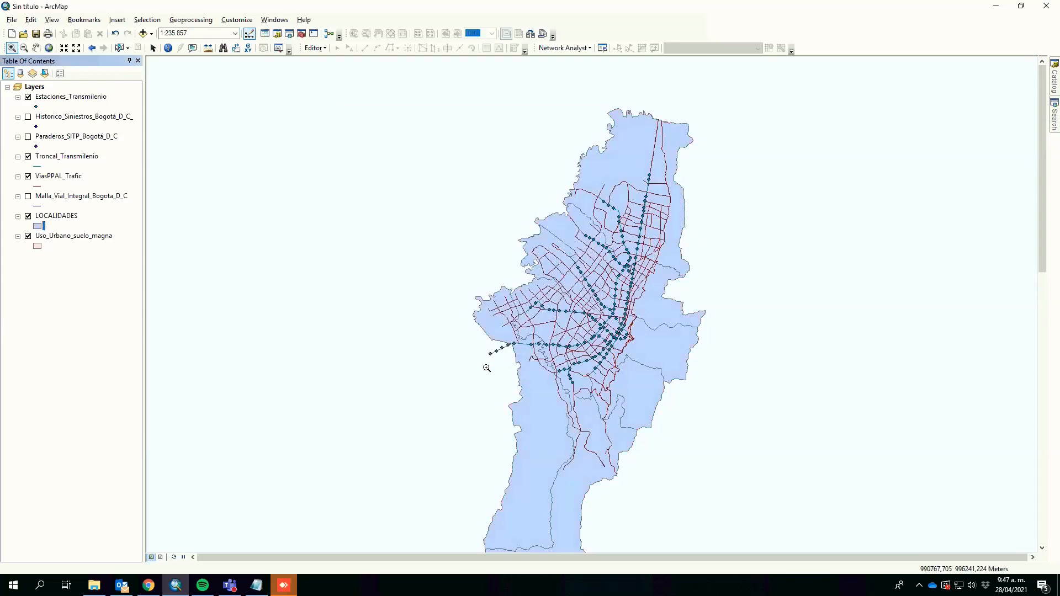
Step: Change the Estaciones_Transmilenio symbol to a pink Triangle 1 with size 11
{"action": "left_click", "coordinate": [36, 107]}
{"action": "left_click", "coordinate": [448, 190]}
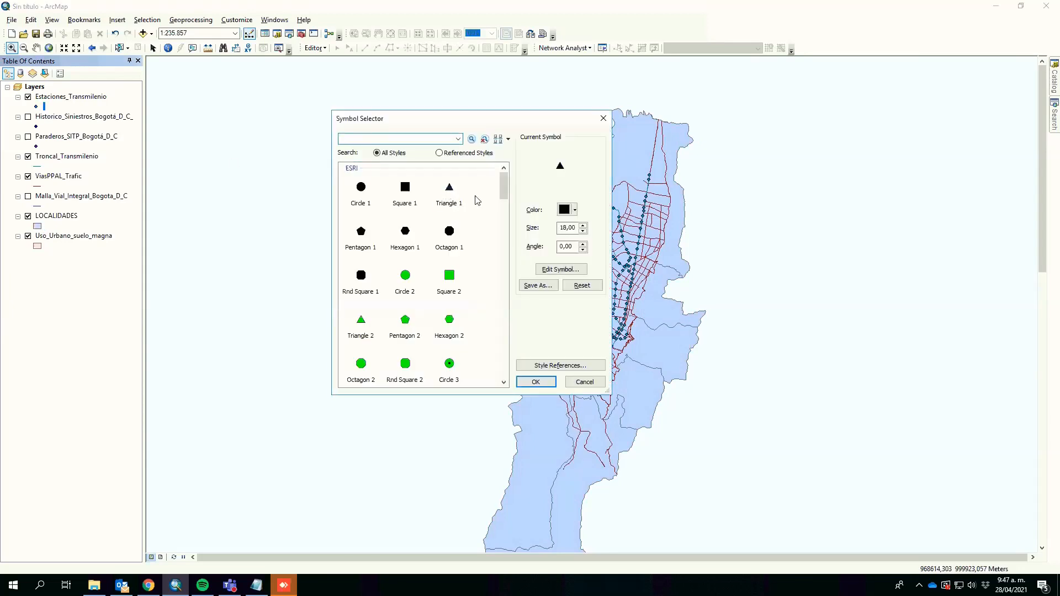
{"action": "left_click", "coordinate": [575, 210]}
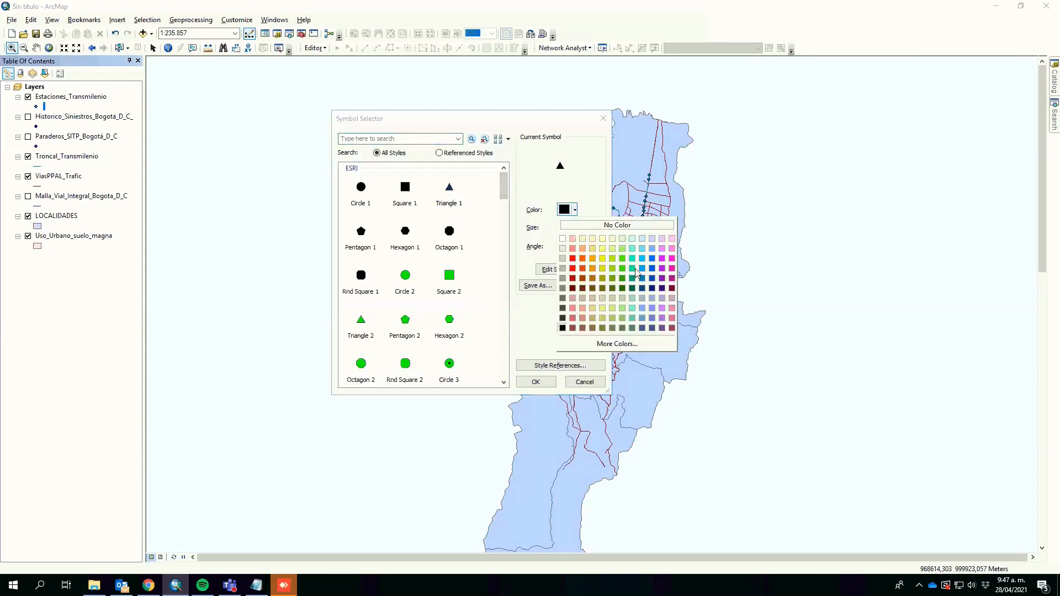
{"action": "left_click", "coordinate": [652, 248]}
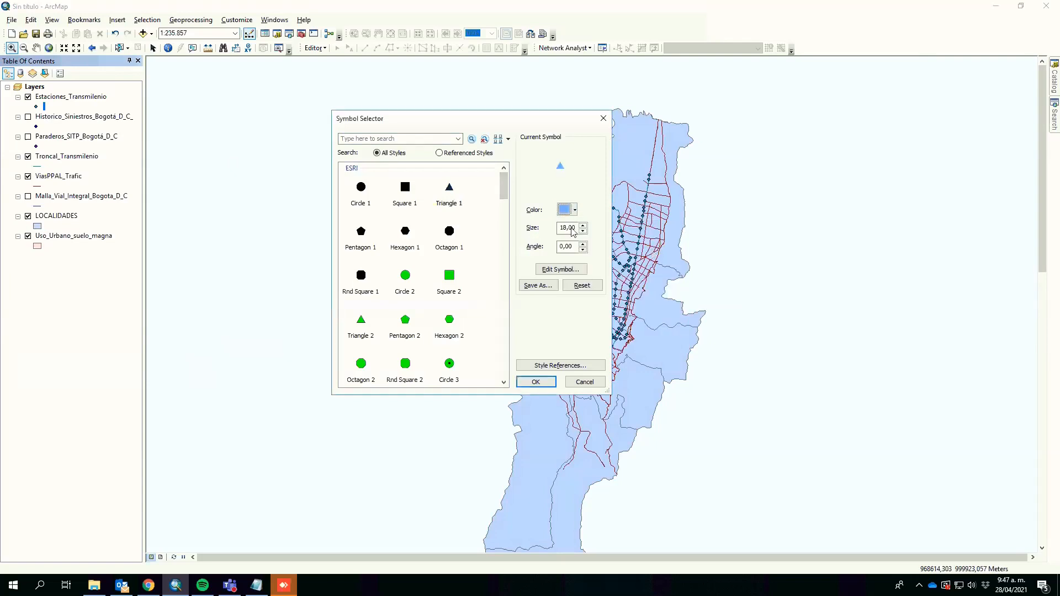
{"action": "left_click", "coordinate": [575, 210]}
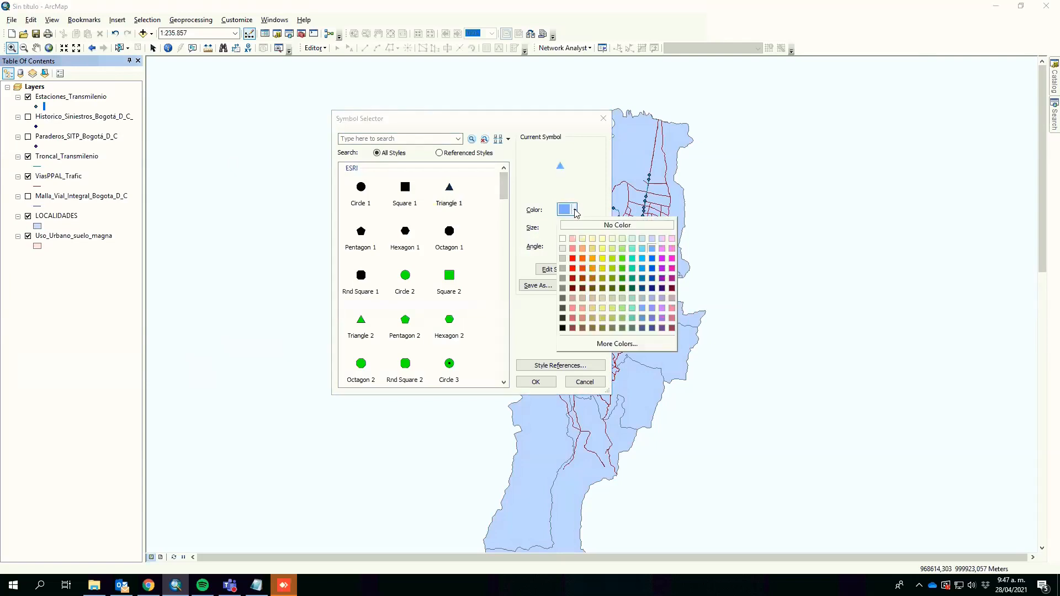
{"action": "left_click", "coordinate": [672, 259]}
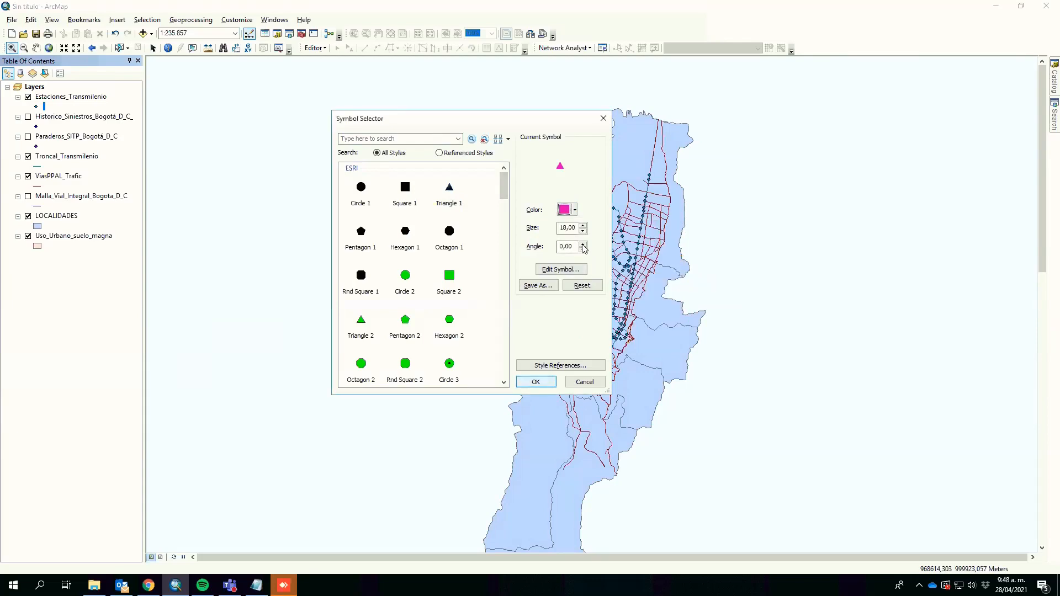
{"action": "left_click", "coordinate": [584, 233]}
{"action": "left_click", "coordinate": [584, 232]}
{"action": "left_click", "coordinate": [584, 233]}
{"action": "left_click", "coordinate": [583, 232]}
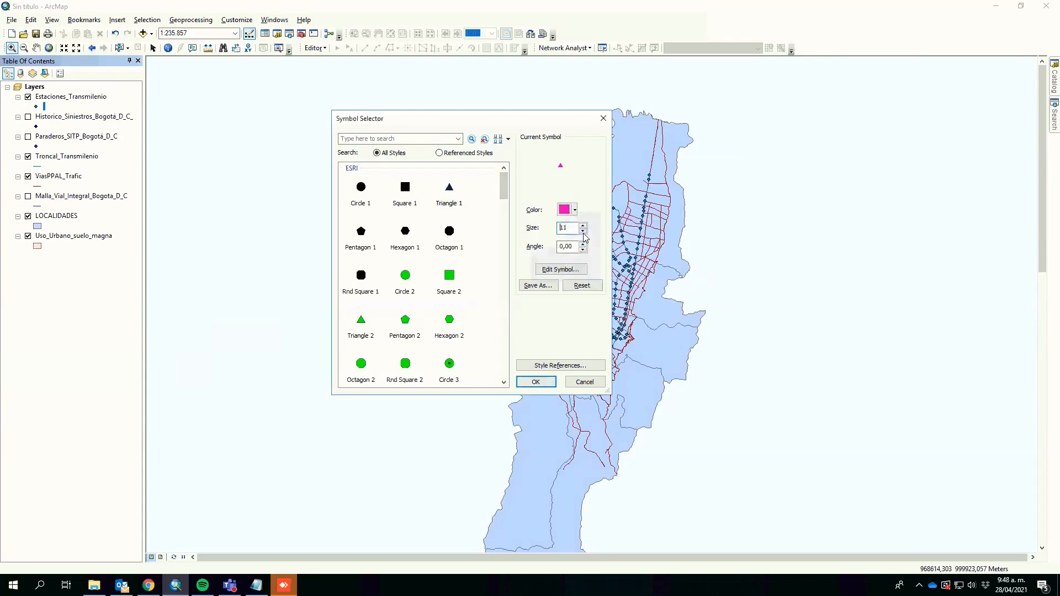
{"action": "left_click", "coordinate": [584, 233]}
{"action": "left_click", "coordinate": [537, 381]}
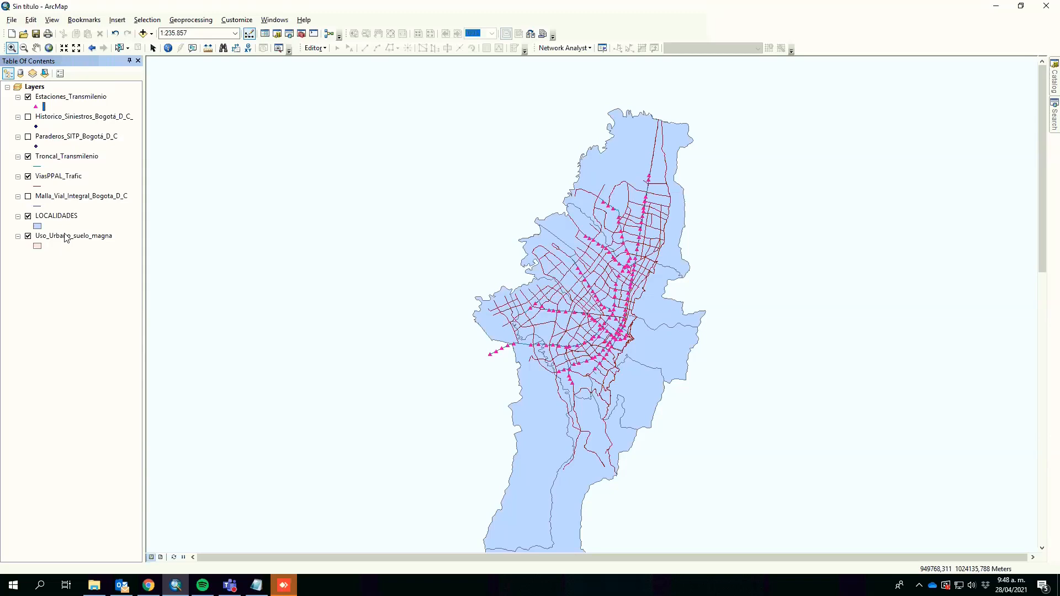
Step: Preview the Historico_Siniestros_Bogota_D_C layer by switching its visibility on and back off
{"action": "left_click", "coordinate": [26, 119]}
{"action": "left_click", "coordinate": [28, 118]}
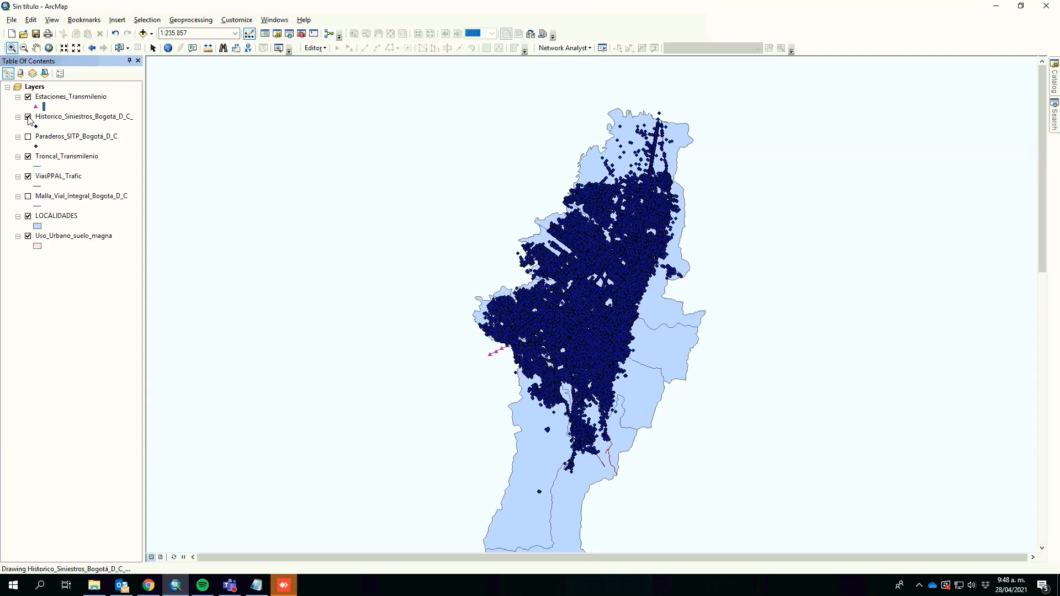
{"action": "left_click", "coordinate": [28, 118]}
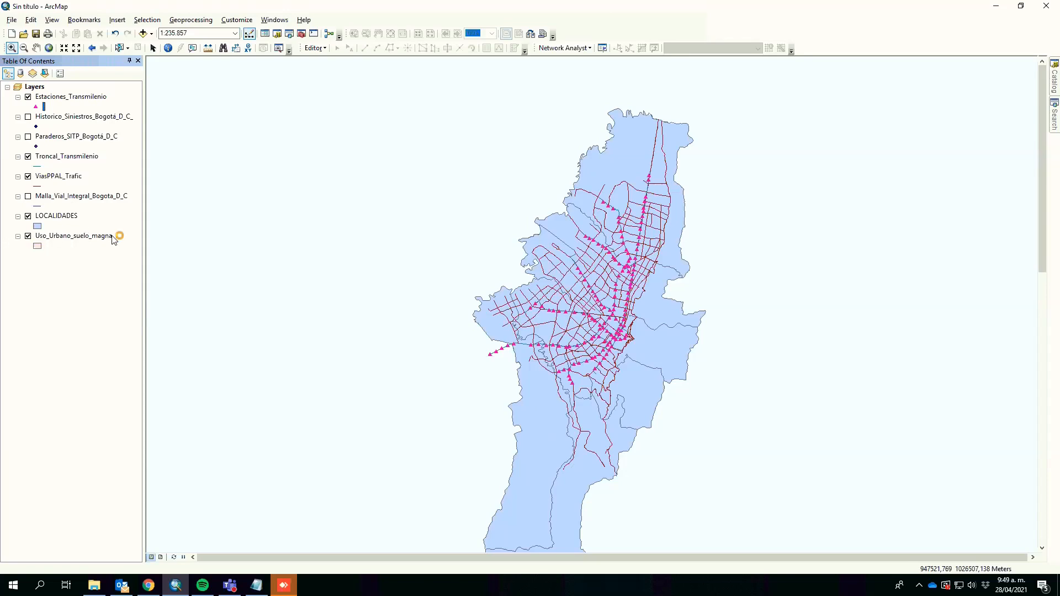
Step: Move Uso_Urbano_suelo_magna above LOCALIDADES in the layer order and open its attribute table
{"action": "left_click_drag", "start_coordinate": [57, 217], "coordinate": [57, 255]}
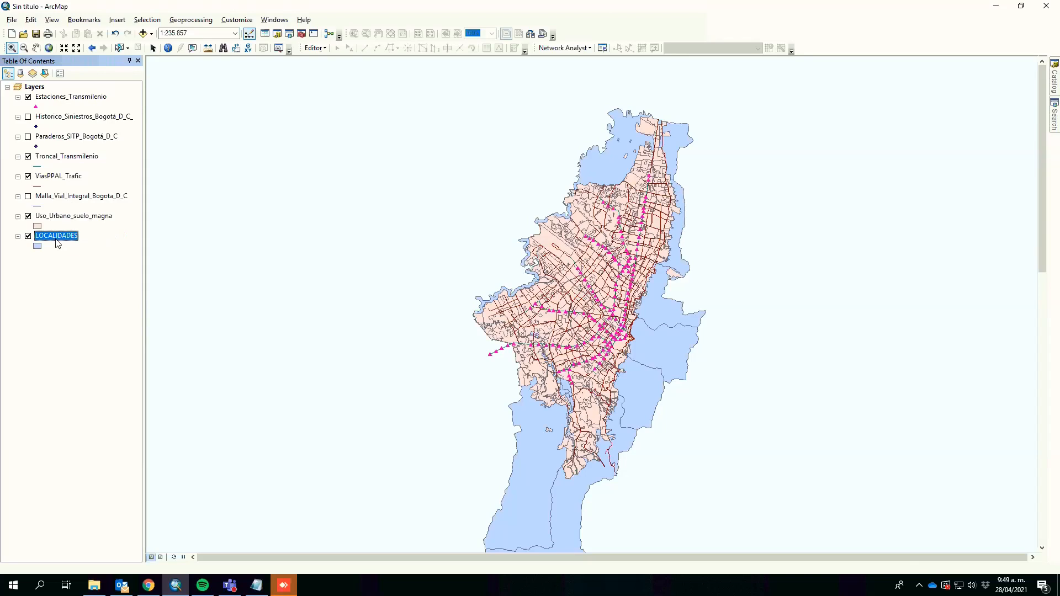
{"action": "right_click", "coordinate": [61, 217]}
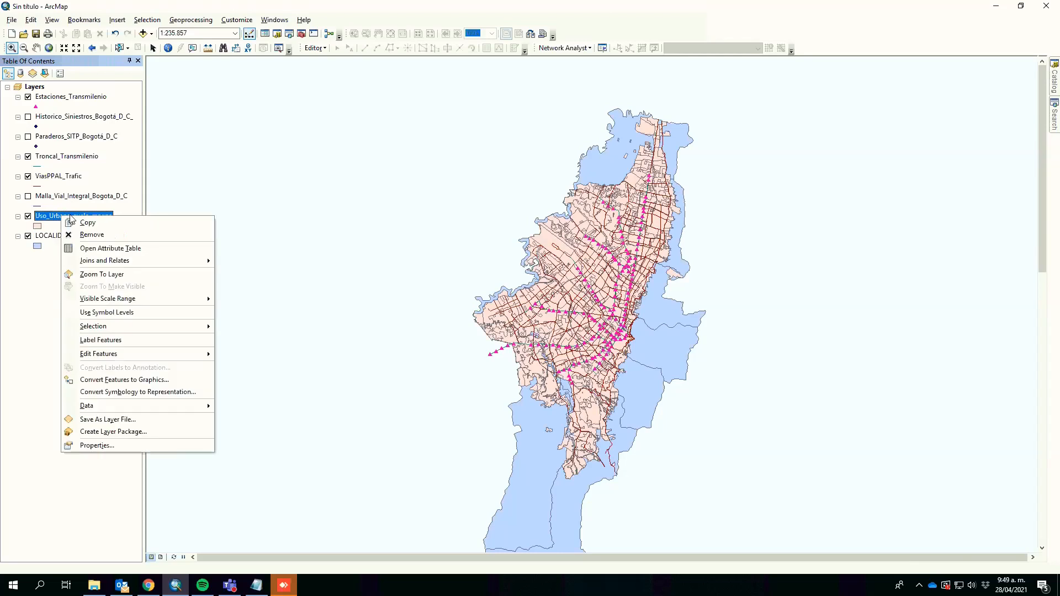
{"action": "left_click", "coordinate": [107, 250]}
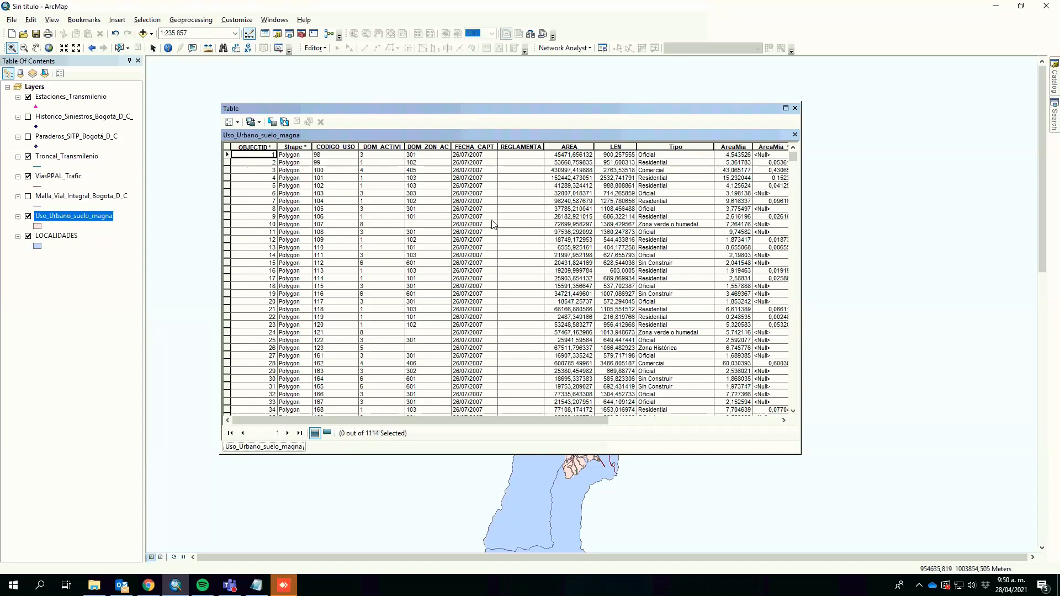
Step: Examine the AreaMia_1 values across the land-use attribute table records
{"action": "left_click", "coordinate": [770, 155]}
{"action": "left_click", "coordinate": [735, 162]}
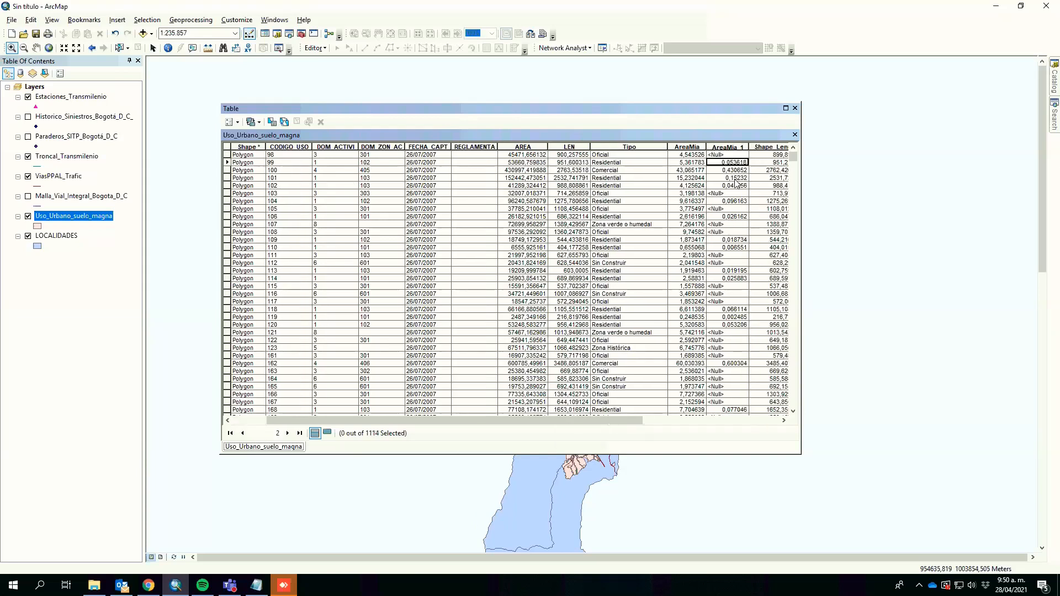
{"action": "left_click", "coordinate": [735, 171]}
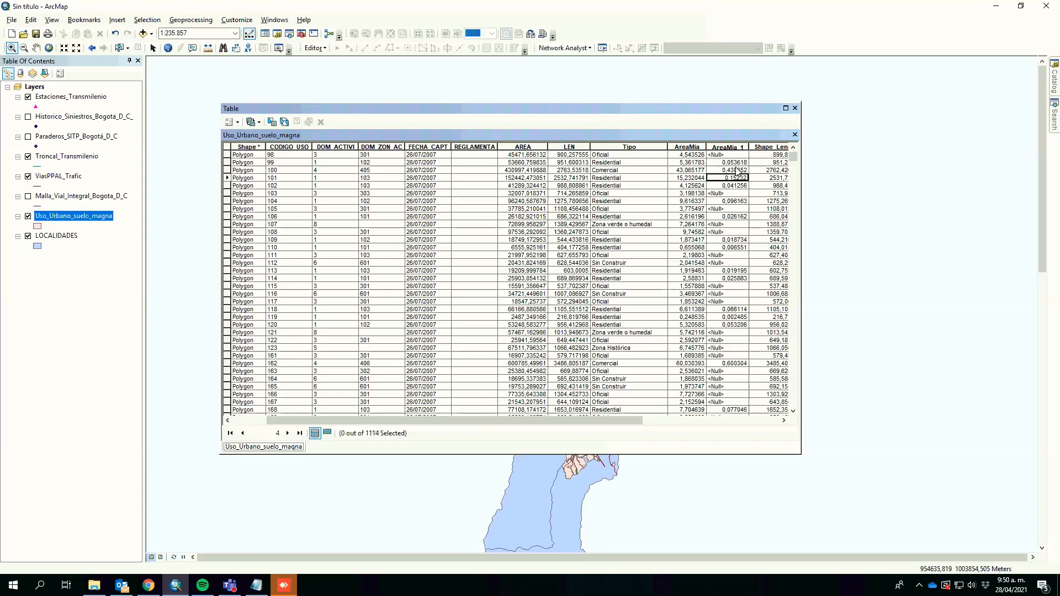
{"action": "left_click", "coordinate": [735, 177]}
{"action": "left_click", "coordinate": [734, 185]}
{"action": "left_click", "coordinate": [733, 193]}
{"action": "left_click", "coordinate": [728, 201]}
{"action": "left_click", "coordinate": [728, 209]}
{"action": "left_click", "coordinate": [728, 217]}
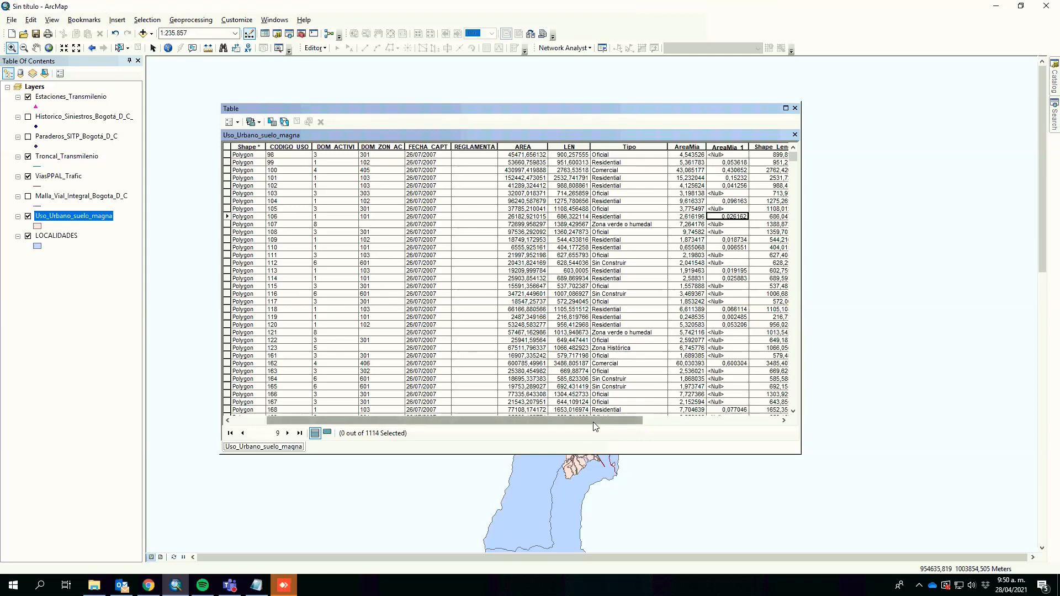
{"action": "left_click_drag", "start_coordinate": [593, 422], "coordinate": [558, 422]}
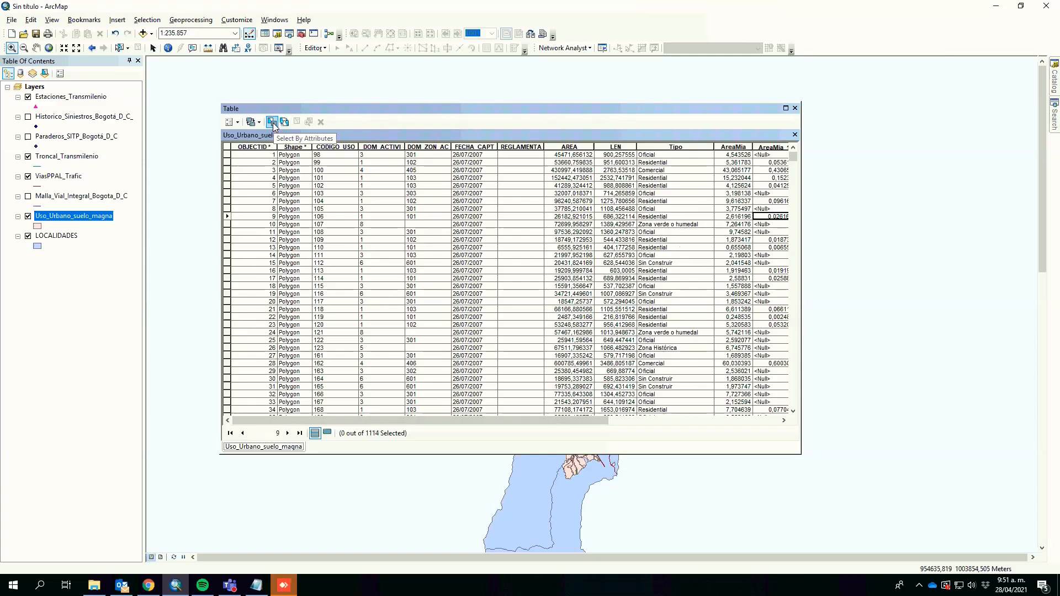
Step: Open Select By Attributes and build the query Tipo = 'Residential' OR Tipo = 'Comercial'
{"action": "left_click", "coordinate": [155, 23]}
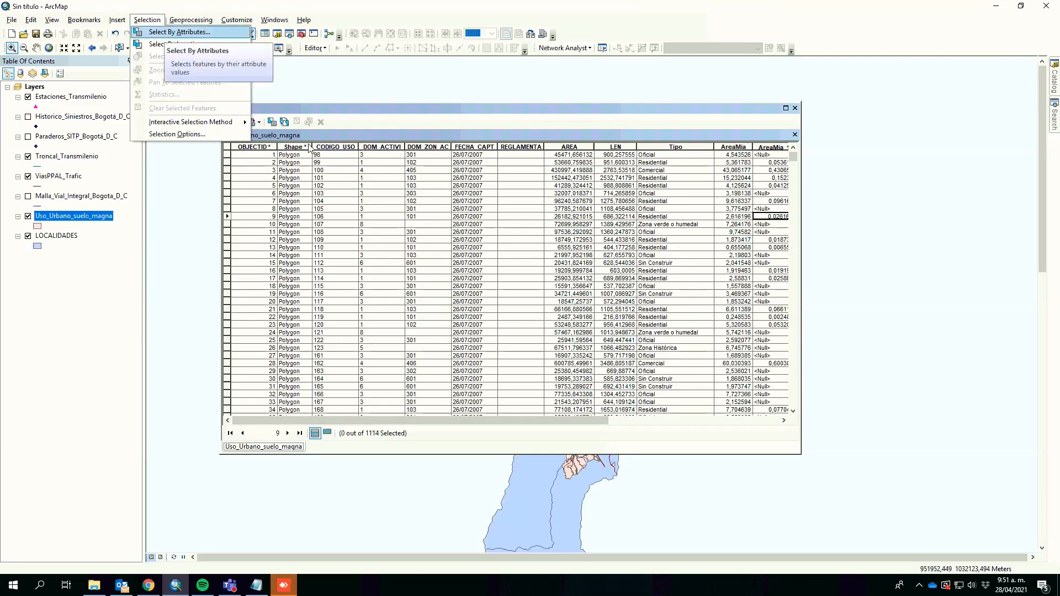
{"action": "left_click", "coordinate": [166, 33]}
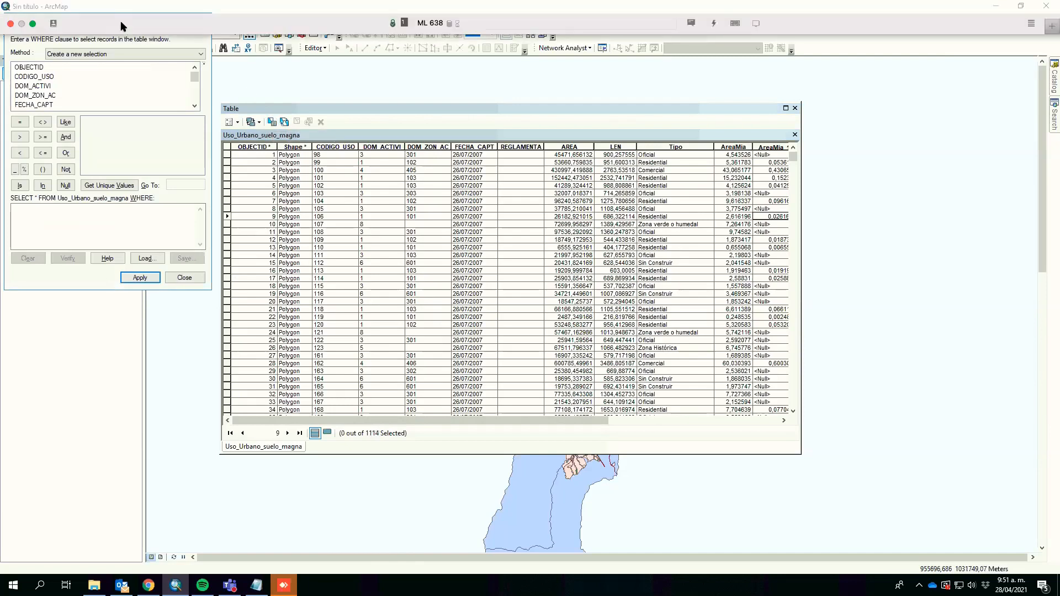
{"action": "left_click_drag", "start_coordinate": [143, 25], "coordinate": [458, 143]}
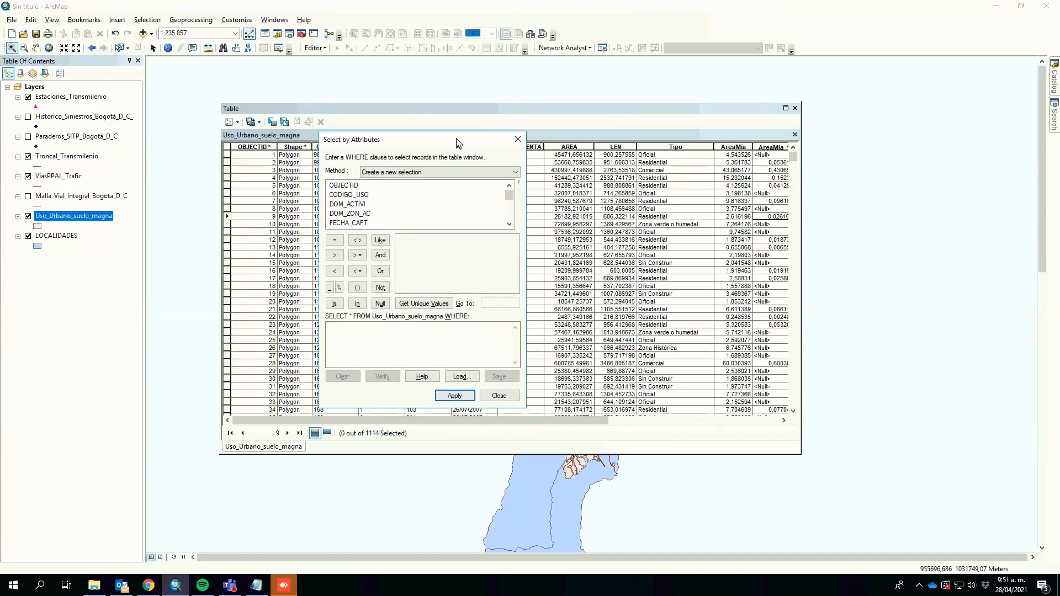
{"action": "left_click", "coordinate": [509, 224]}
{"action": "left_click", "coordinate": [509, 224]}
{"action": "left_click", "coordinate": [510, 224]}
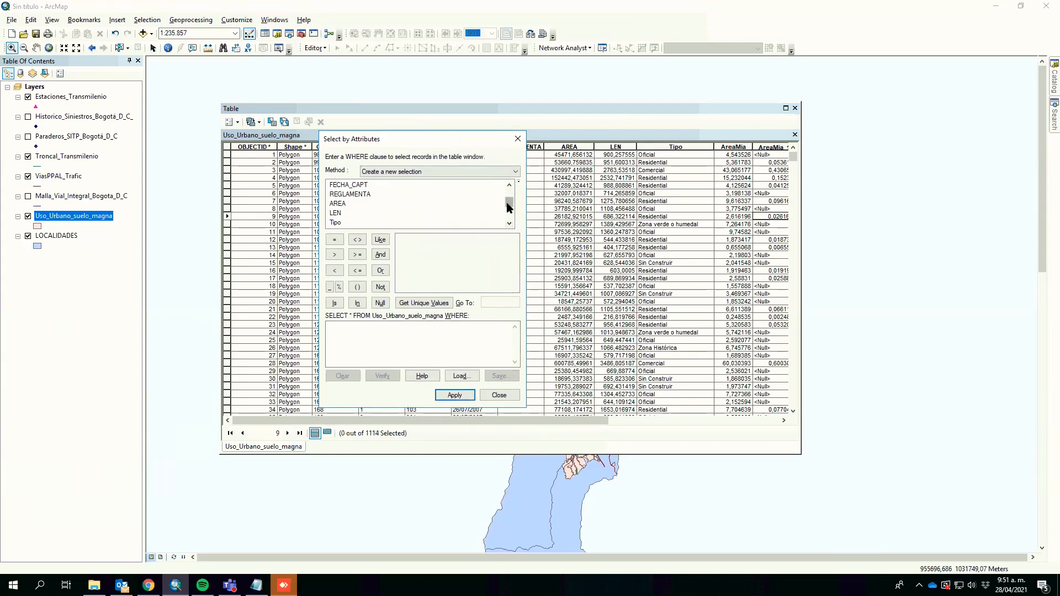
{"action": "double_click", "coordinate": [338, 223]}
{"action": "left_click", "coordinate": [340, 237]}
{"action": "left_click", "coordinate": [418, 303]}
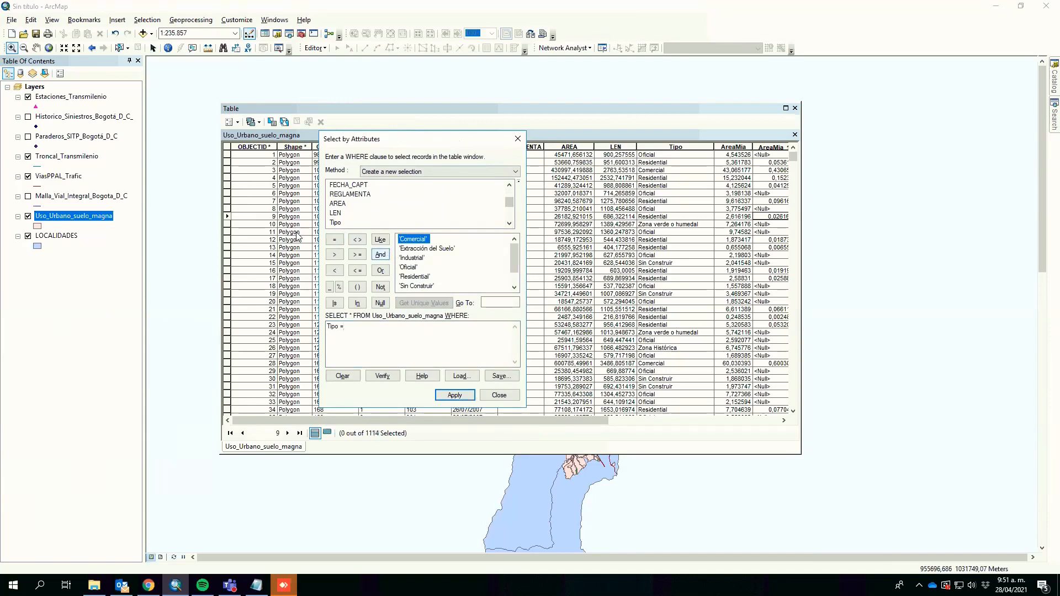
{"action": "left_click", "coordinate": [337, 223]}
{"action": "left_click", "coordinate": [362, 331]}
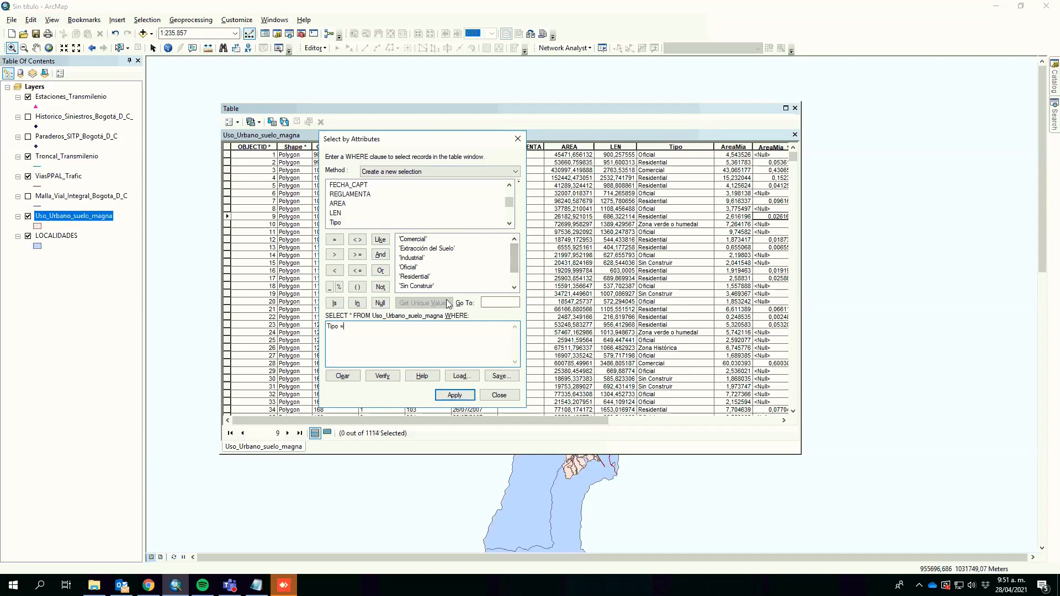
{"action": "left_click_drag", "start_coordinate": [514, 262], "coordinate": [515, 280]}
{"action": "left_click", "coordinate": [513, 246]}
{"action": "double_click", "coordinate": [418, 277]}
{"action": "left_click", "coordinate": [380, 271]}
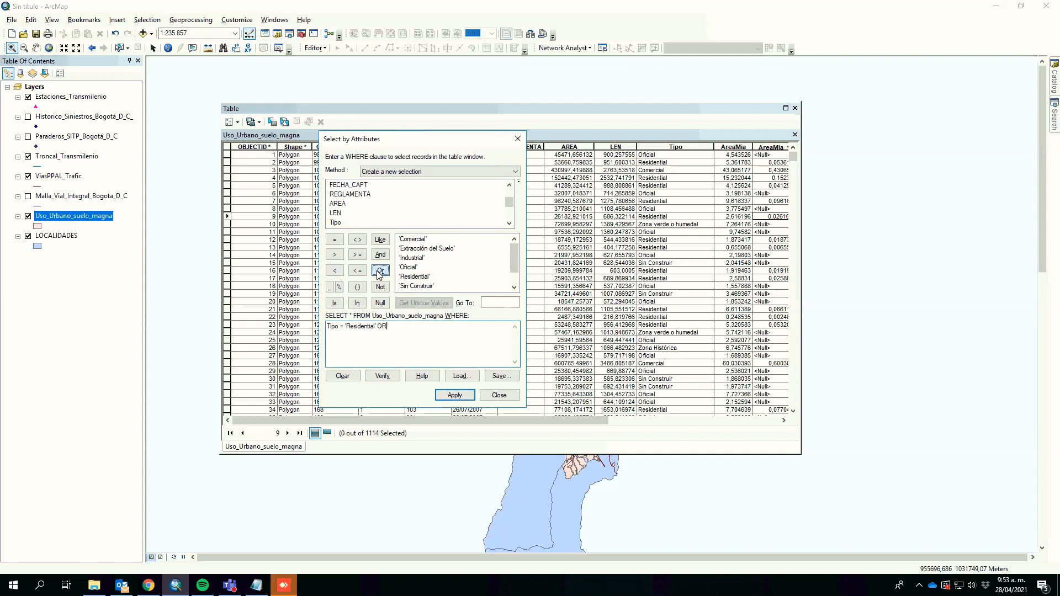
{"action": "double_click", "coordinate": [336, 222]}
{"action": "left_click", "coordinate": [334, 240]}
{"action": "left_click", "coordinate": [414, 239]}
{"action": "double_click", "coordinate": [414, 240]}
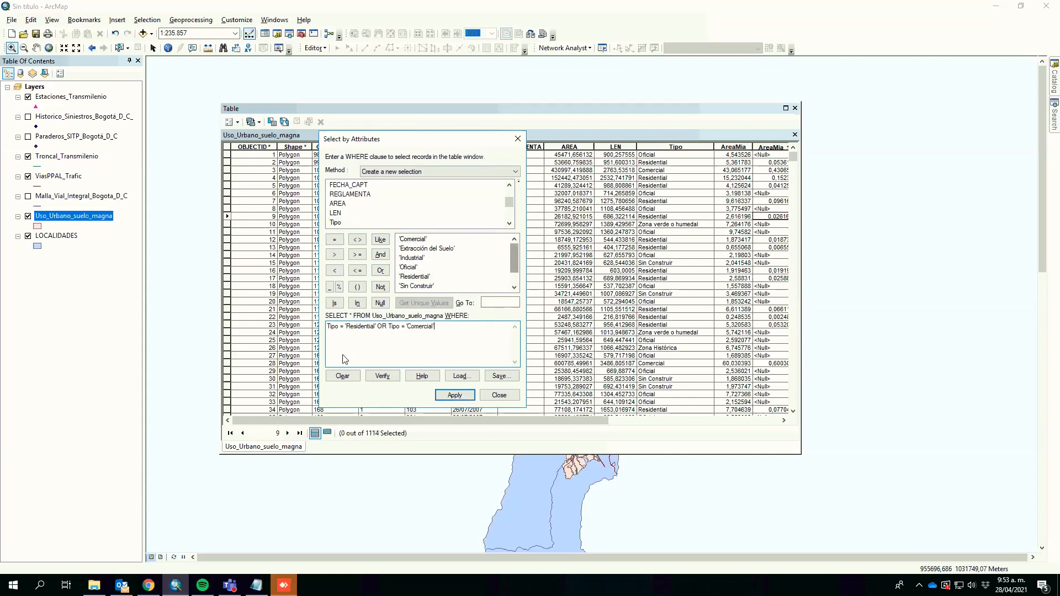
Step: Apply the query to select the Residential and Comercial land-use polygons
{"action": "left_click", "coordinate": [340, 334]}
{"action": "left_click_drag", "start_coordinate": [327, 326], "coordinate": [436, 327]}
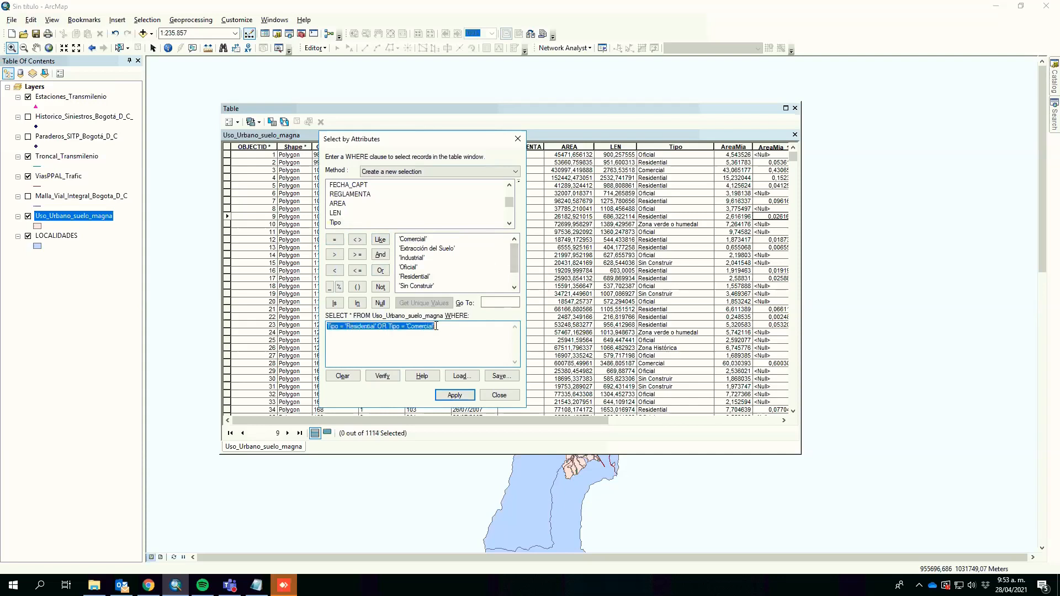
{"action": "left_click", "coordinate": [387, 326]}
{"action": "double_click", "coordinate": [394, 326]}
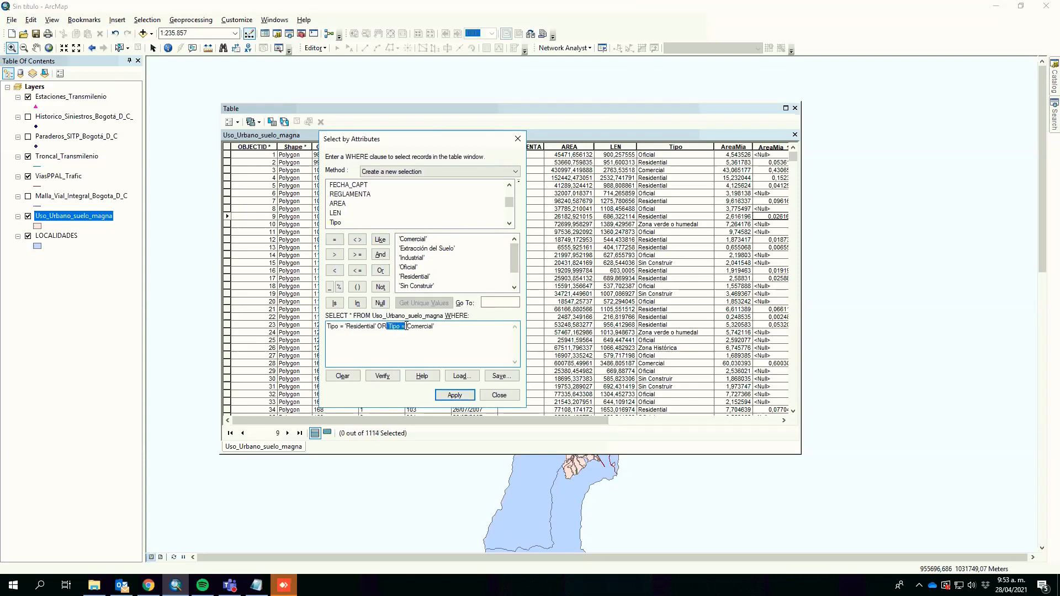
{"action": "left_click", "coordinate": [452, 332]}
{"action": "left_click", "coordinate": [455, 395]}
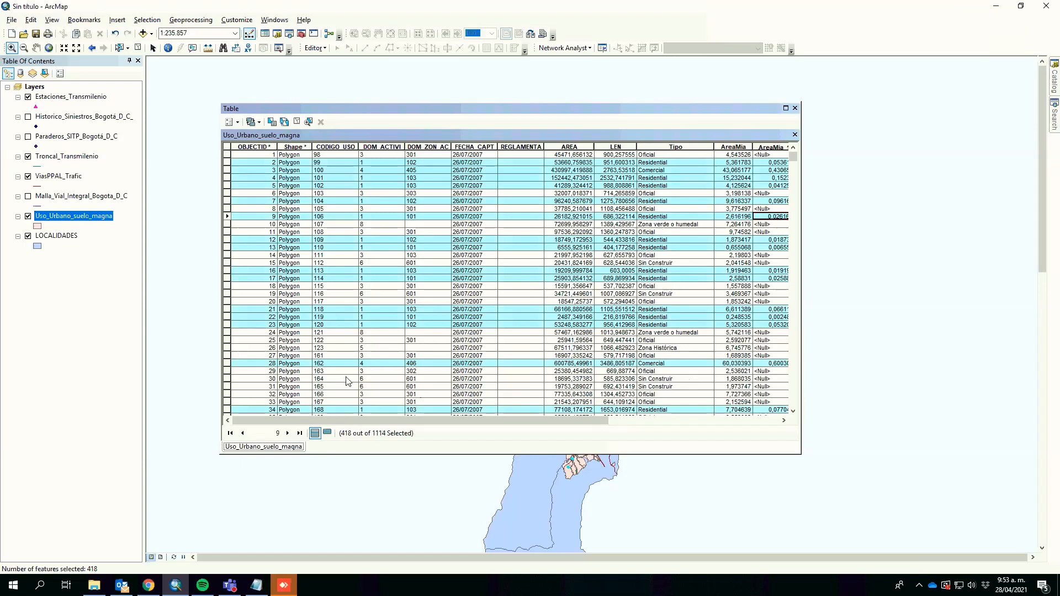
Step: Show only the selected records in the table and scroll through their columns
{"action": "left_click", "coordinate": [327, 434]}
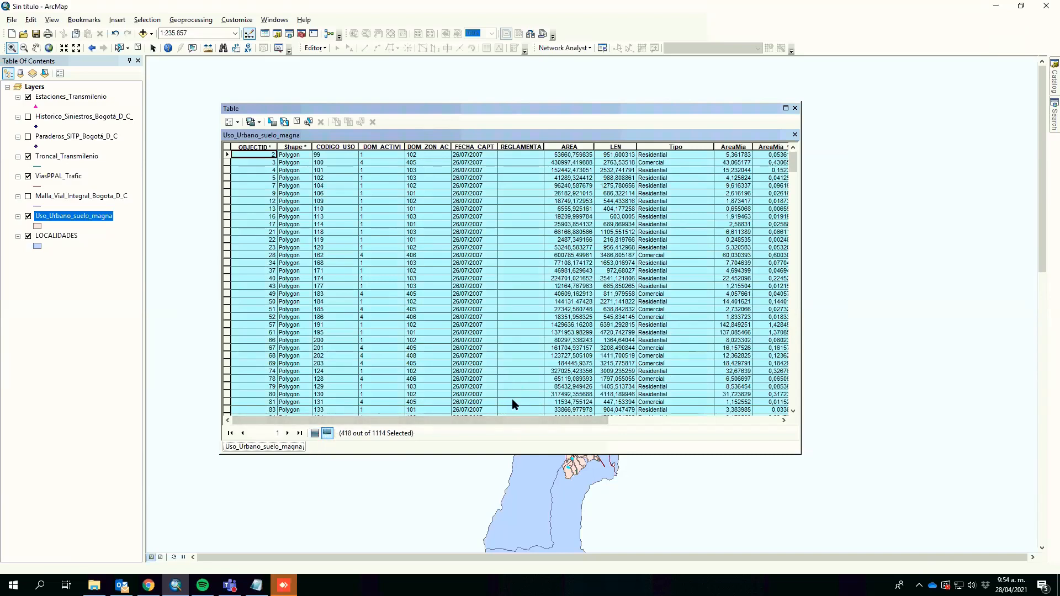
{"action": "left_click", "coordinate": [545, 414]}
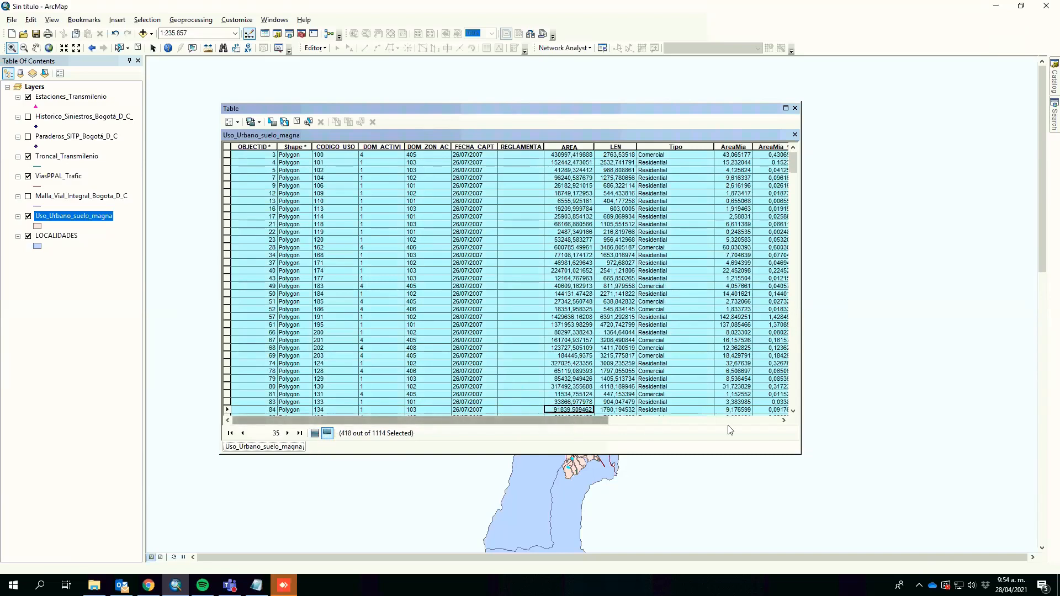
{"action": "left_click", "coordinate": [786, 422]}
{"action": "left_click", "coordinate": [686, 421]}
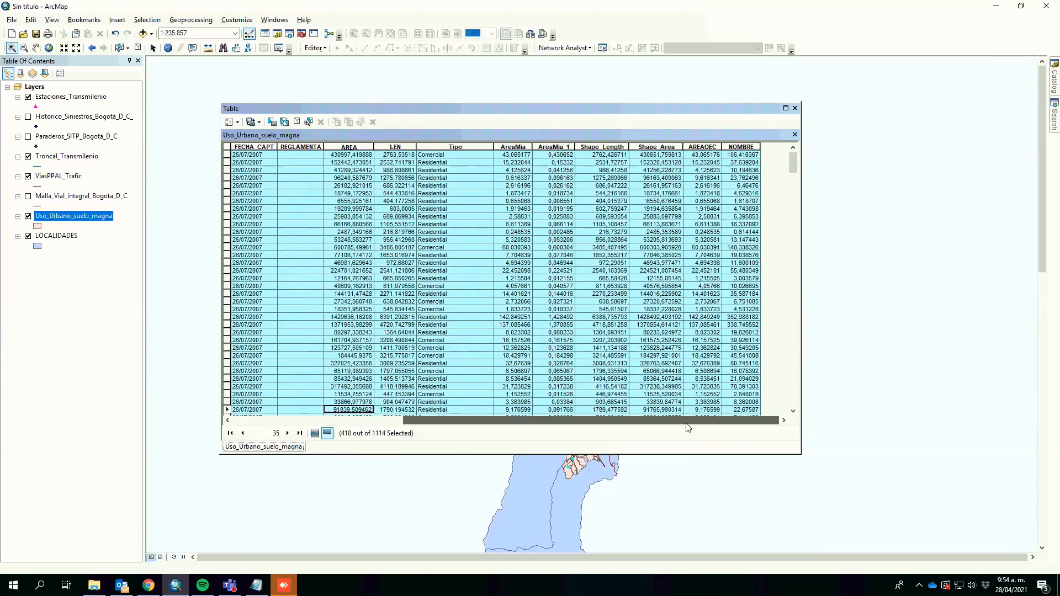
{"action": "left_click", "coordinate": [686, 421]}
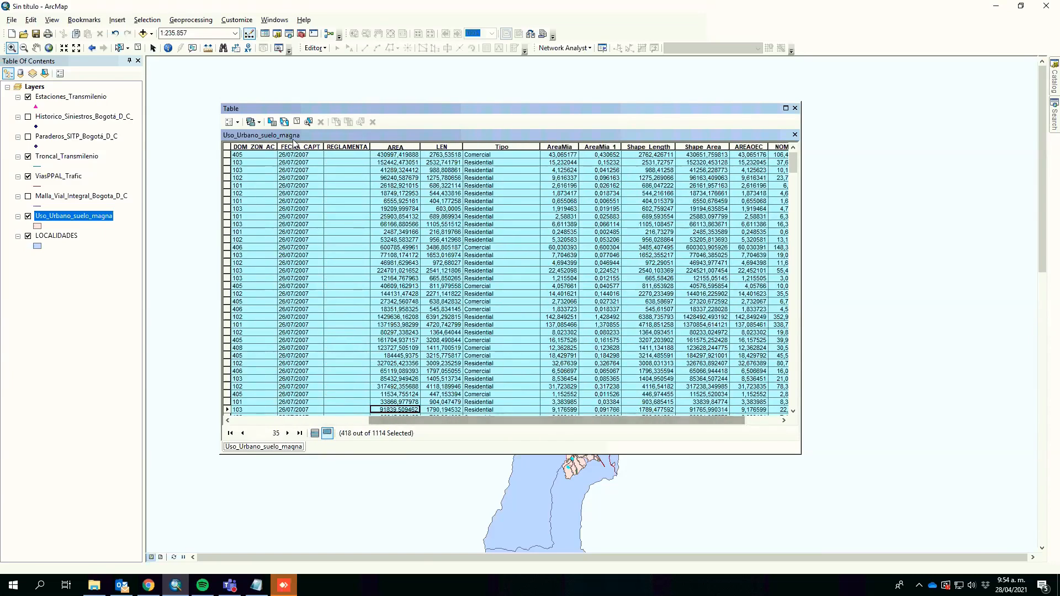
Step: Add a new Double field named AREAOEC2 to the land-use attribute table
{"action": "left_click", "coordinate": [238, 122]}
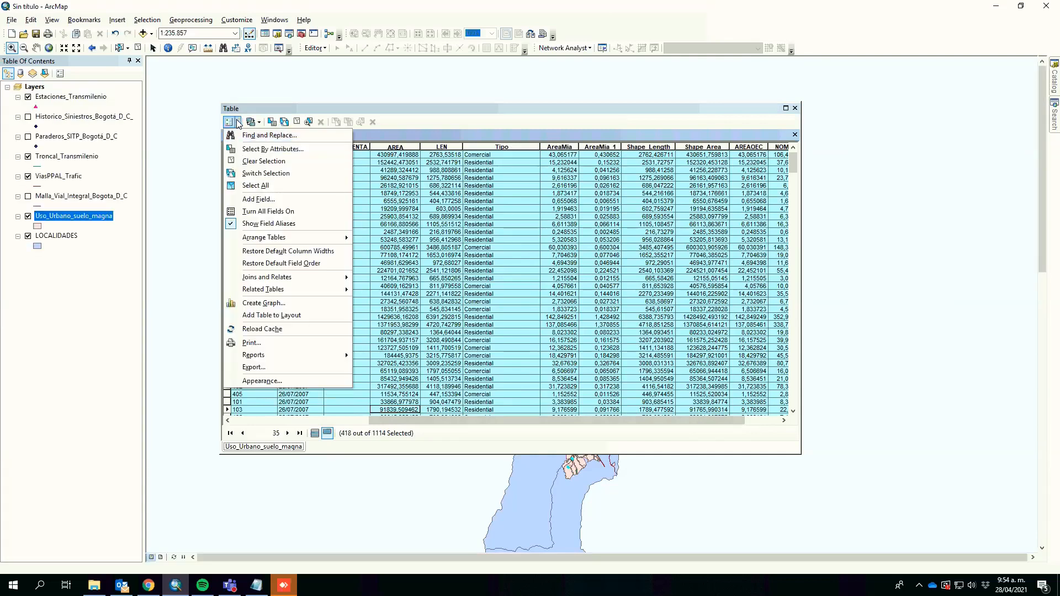
{"action": "left_click", "coordinate": [250, 200]}
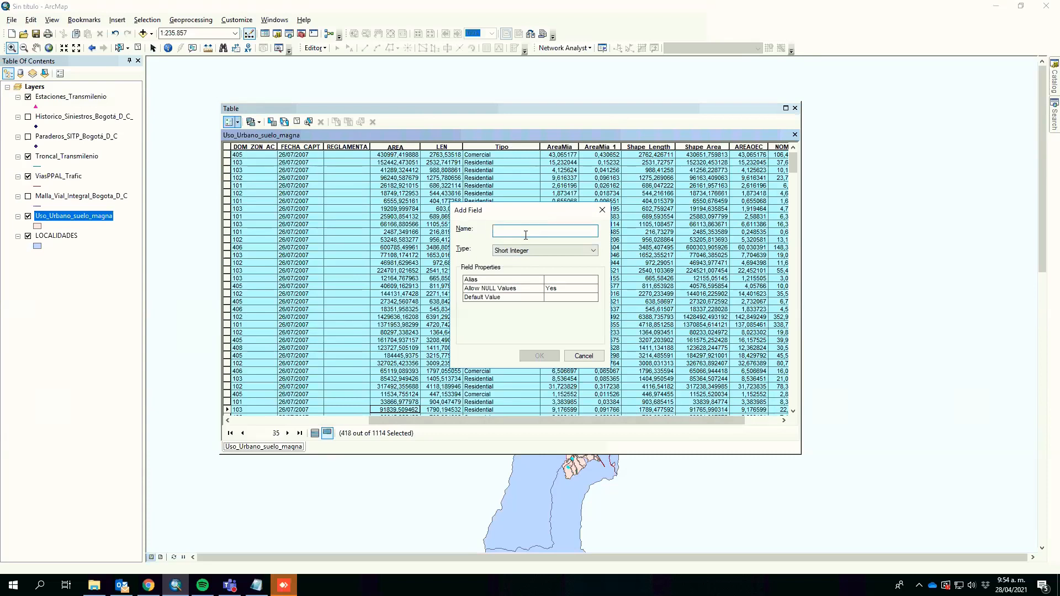
{"action": "type", "text": "AREAOEC2"}
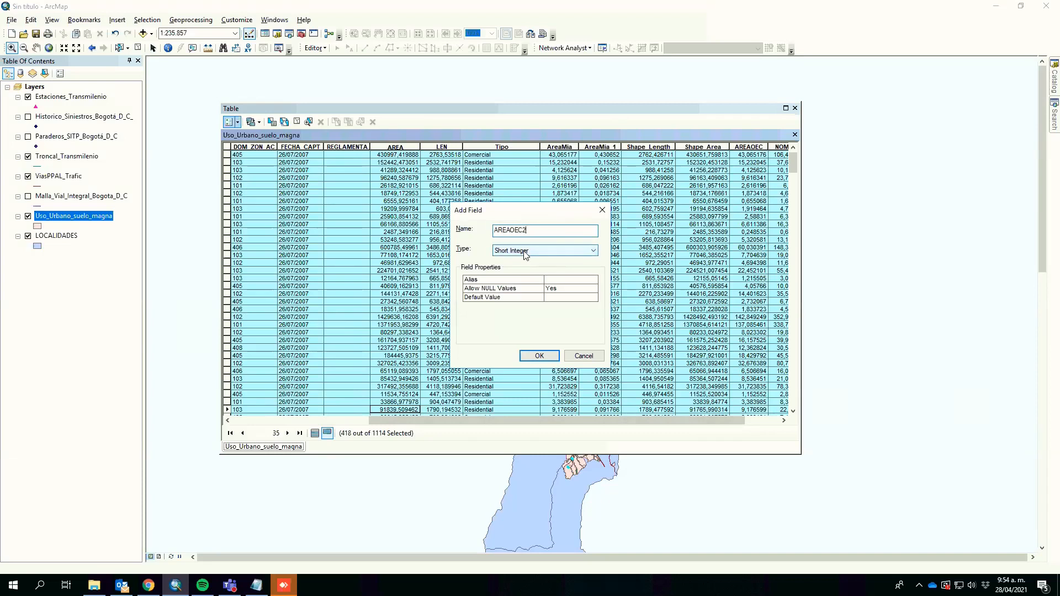
{"action": "left_click", "coordinate": [524, 253]}
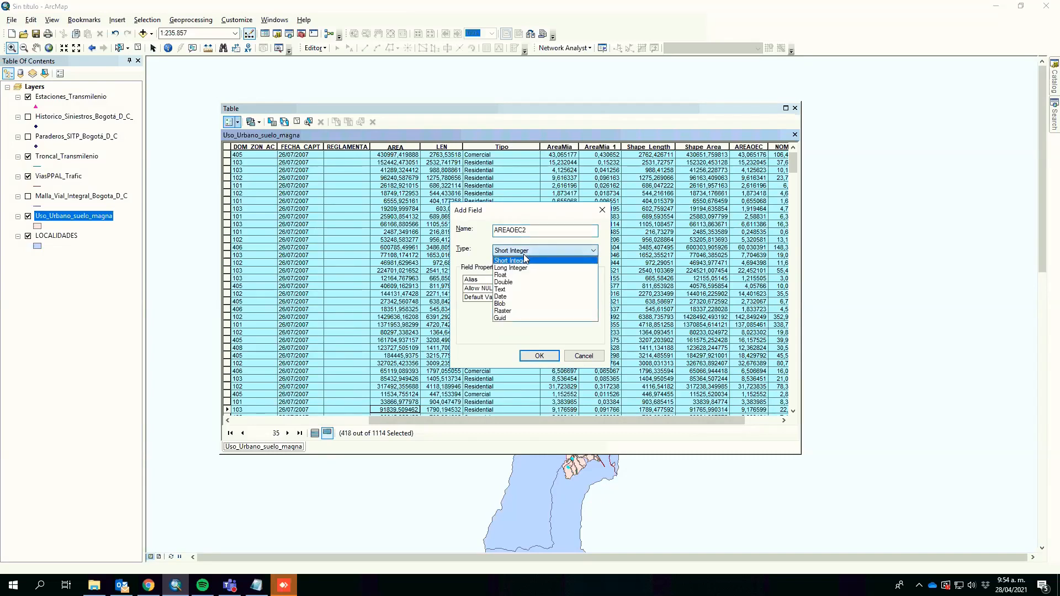
{"action": "left_click", "coordinate": [517, 283]}
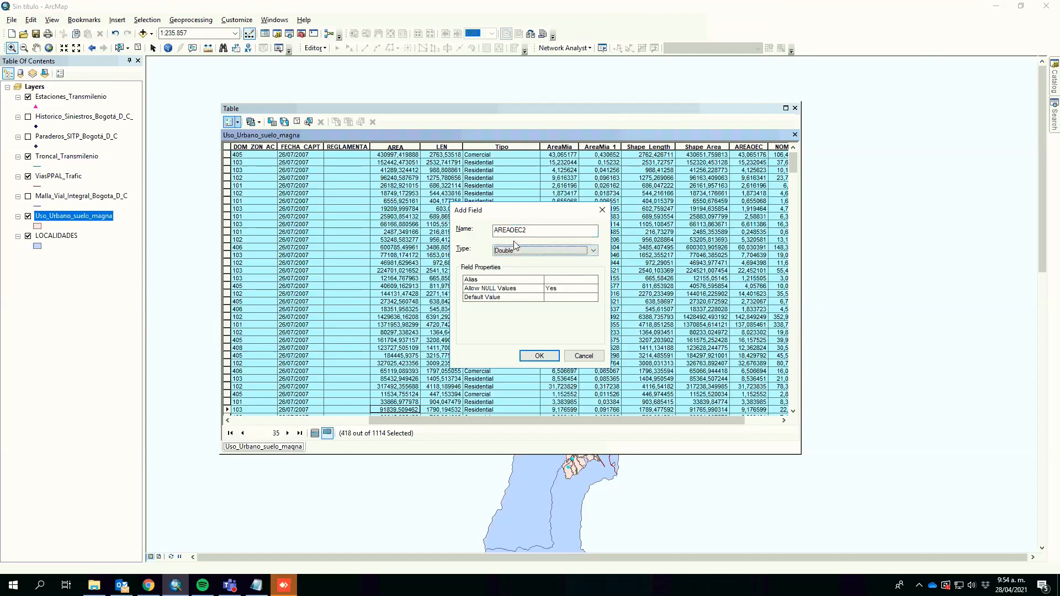
{"action": "left_click", "coordinate": [537, 355]}
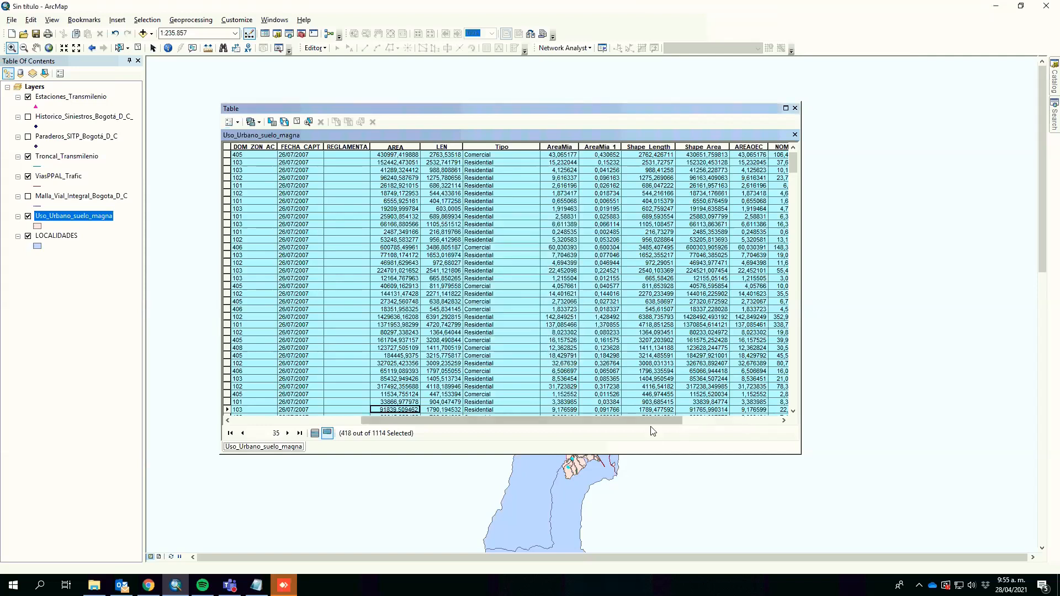
Step: Calculate geometry for AREAOEC2 as area in square kilometres for the selected records, accepting the edit-session warnings
{"action": "left_click_drag", "start_coordinate": [653, 427], "coordinate": [784, 420]}
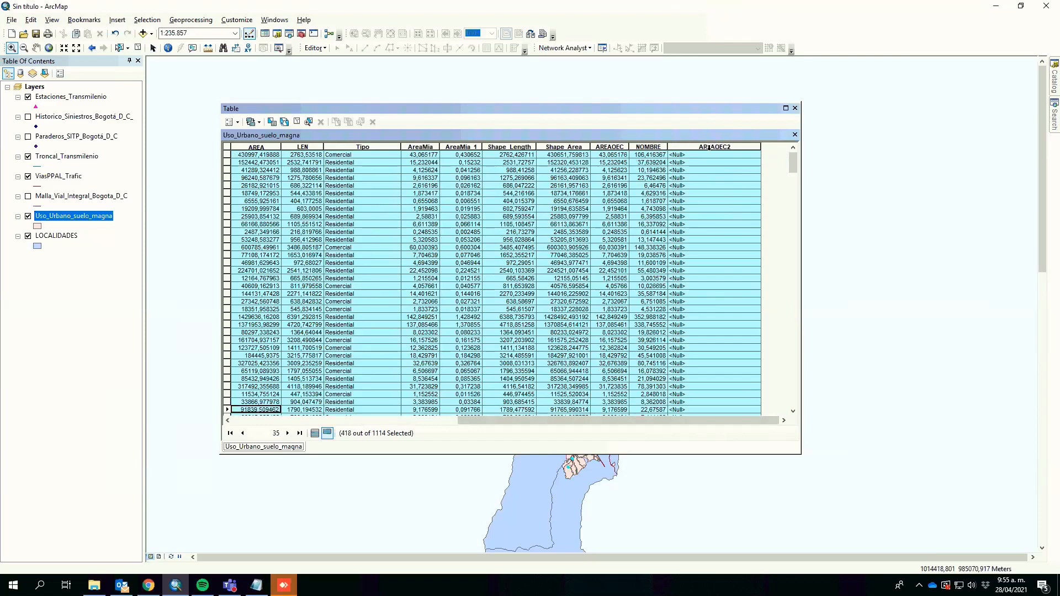
{"action": "right_click", "coordinate": [718, 146]}
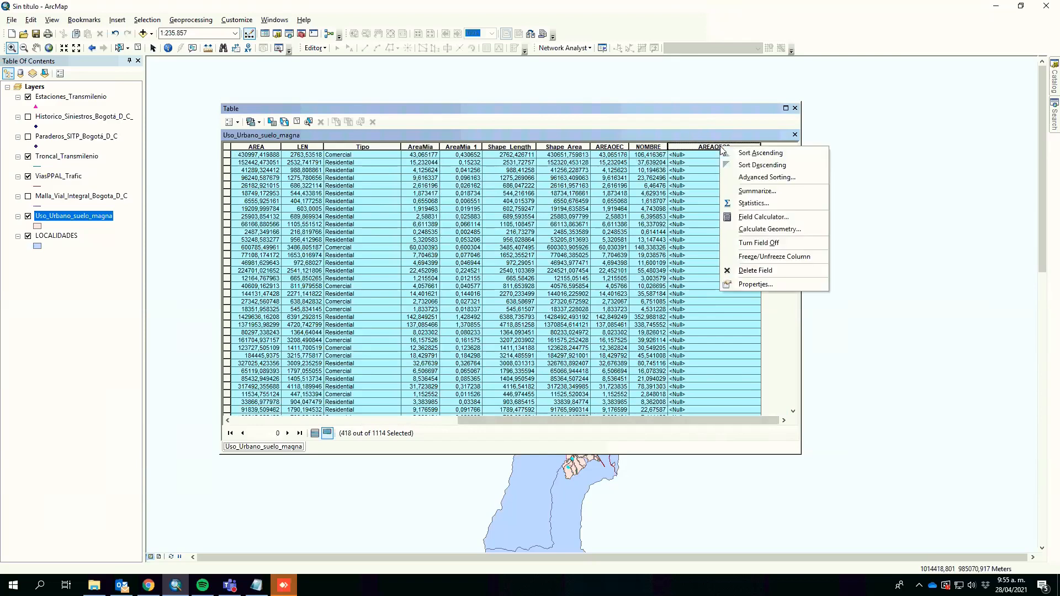
{"action": "left_click", "coordinate": [781, 232]}
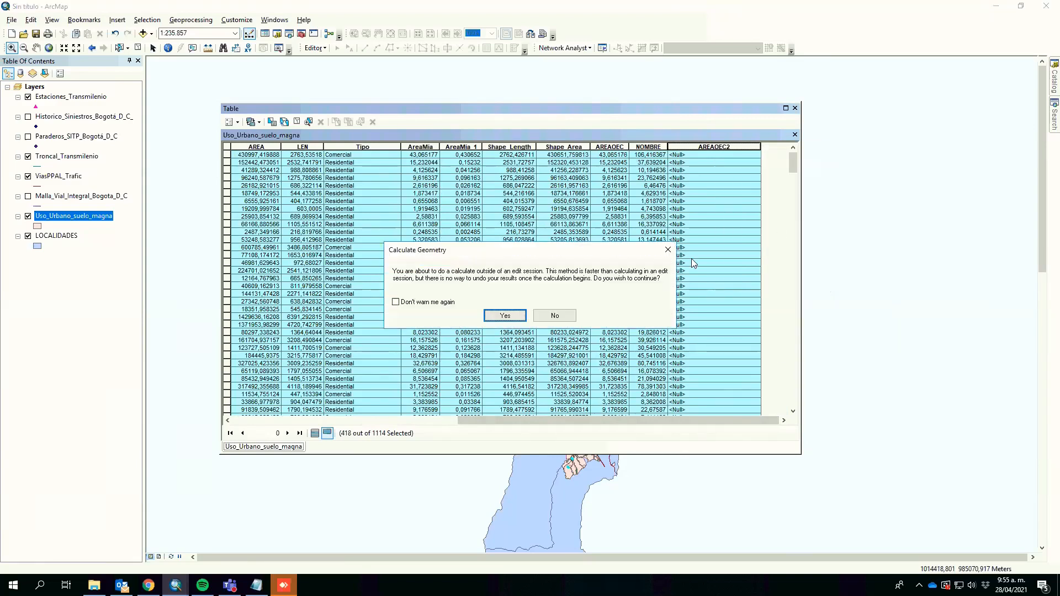
{"action": "left_click", "coordinate": [506, 318]}
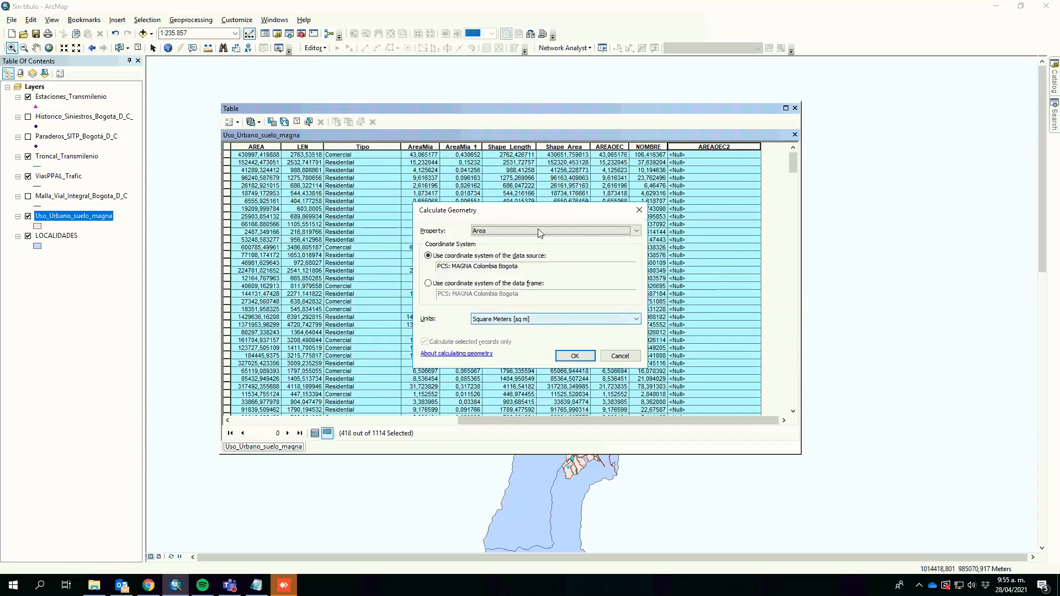
{"action": "left_click", "coordinate": [513, 233]}
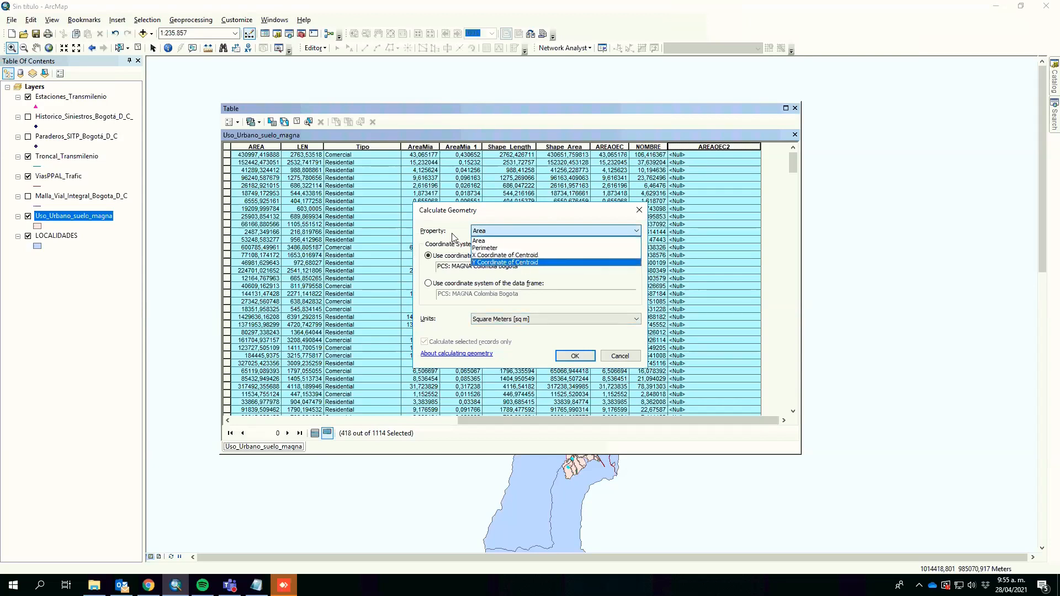
{"action": "left_click", "coordinate": [487, 241]}
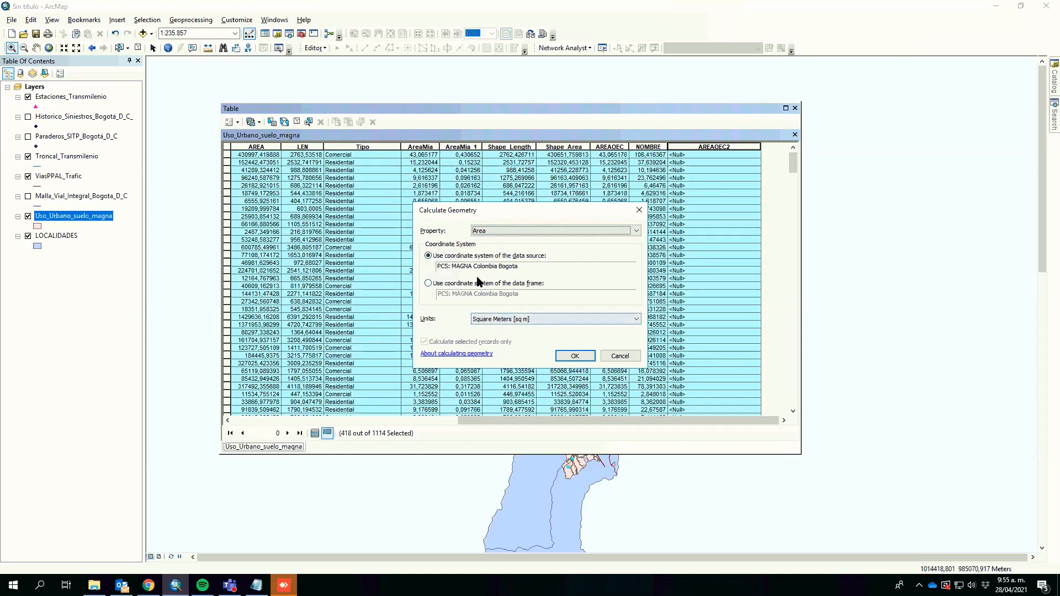
{"action": "left_click", "coordinate": [500, 320]}
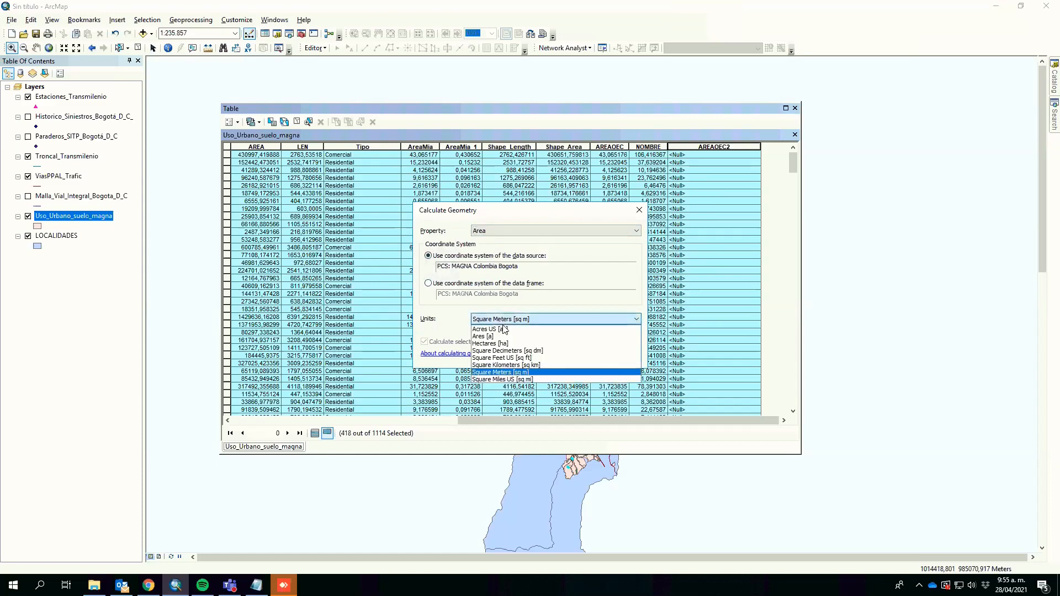
{"action": "left_click", "coordinate": [514, 365]}
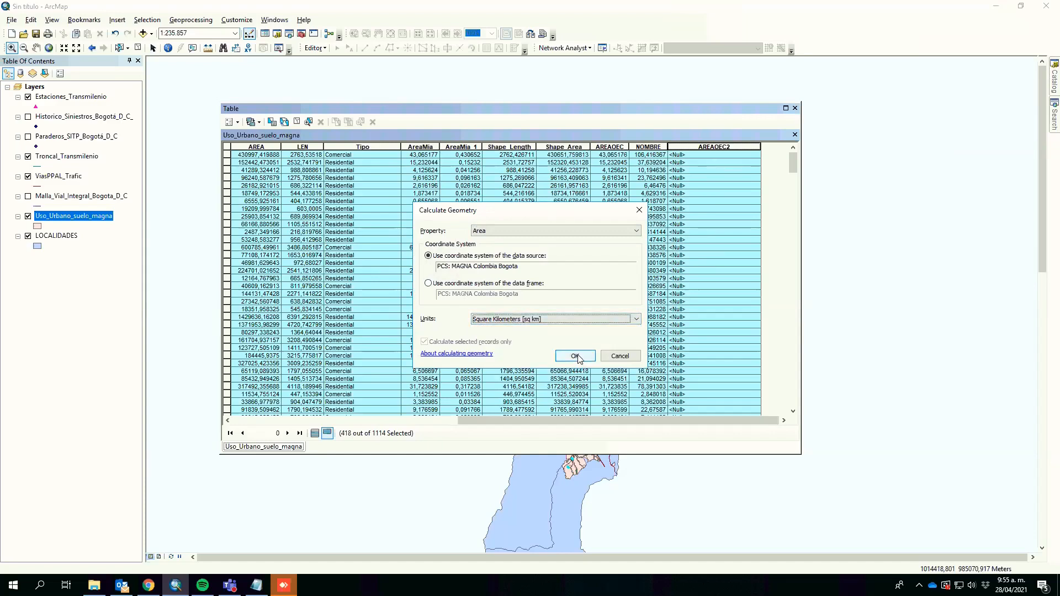
{"action": "left_click", "coordinate": [576, 356]}
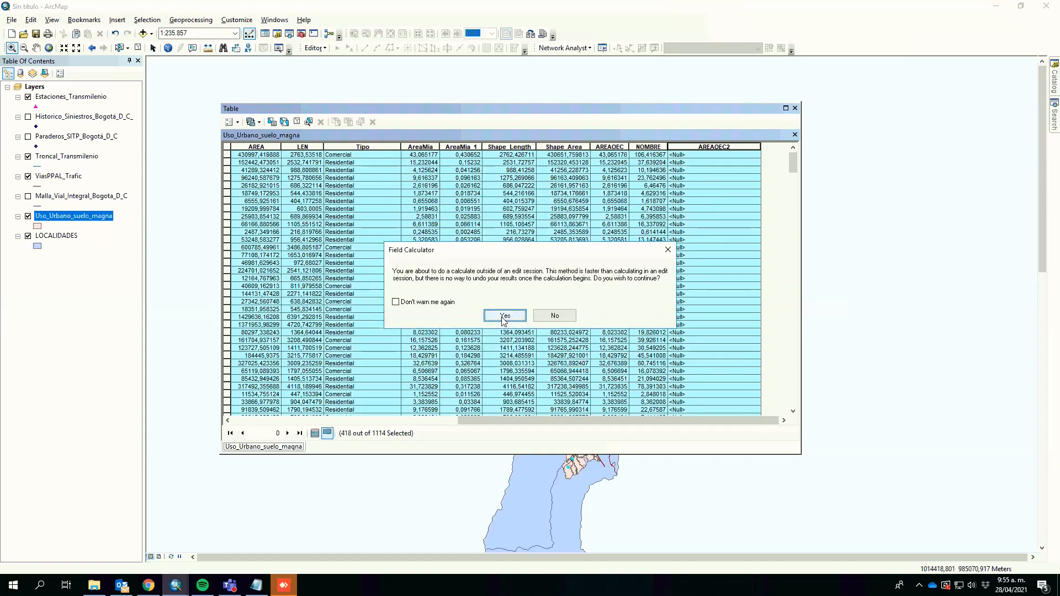
{"action": "left_click", "coordinate": [504, 316]}
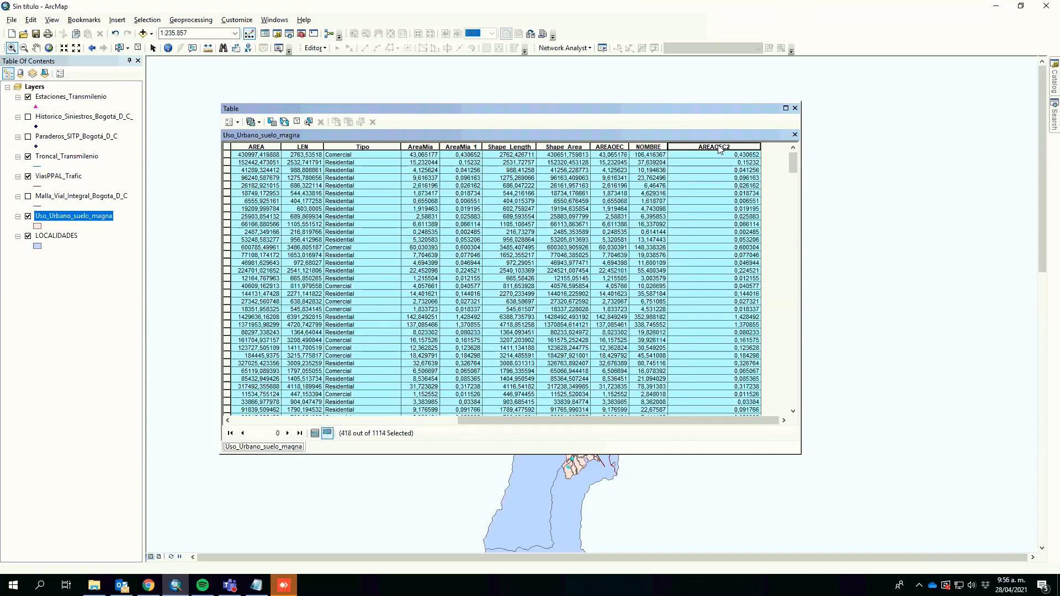
Step: Open the statistics of the AREAOEC2 field for the selected records and examine the minimum and sum
{"action": "right_click", "coordinate": [719, 147]}
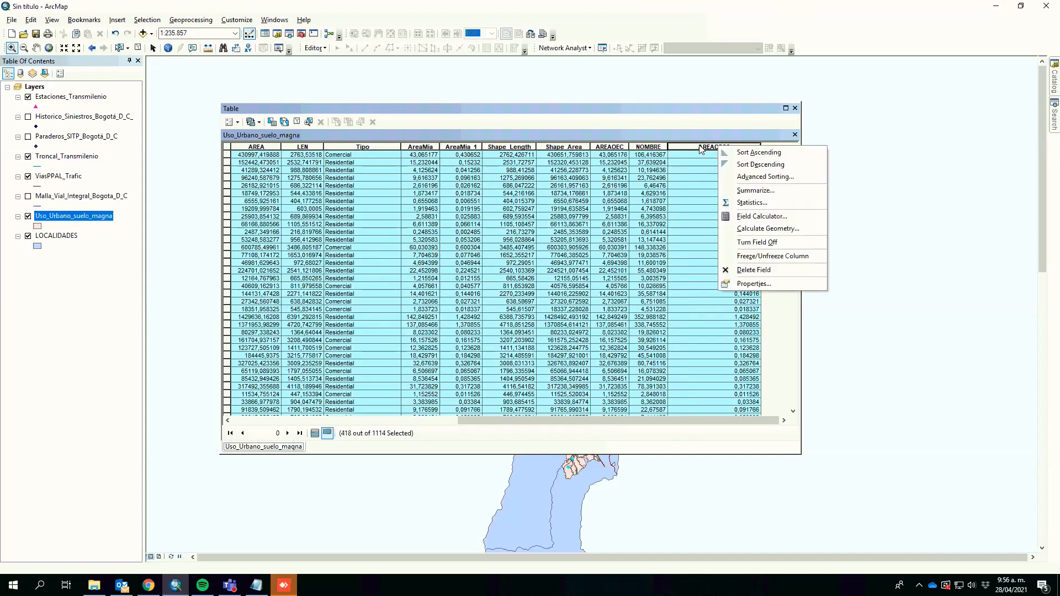
{"action": "left_click", "coordinate": [751, 203]}
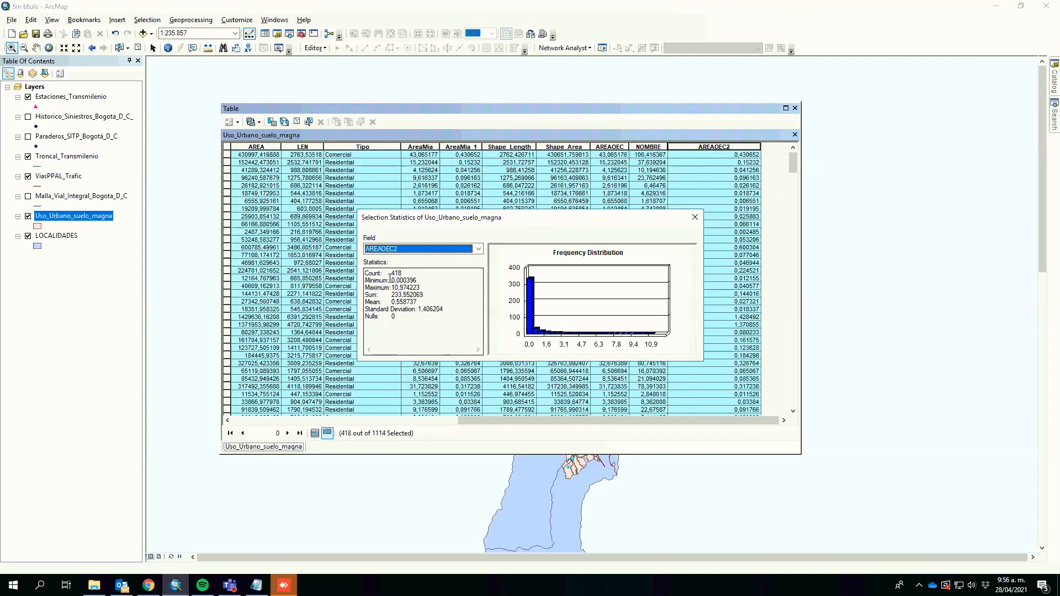
{"action": "left_click_drag", "start_coordinate": [390, 274], "coordinate": [422, 280]}
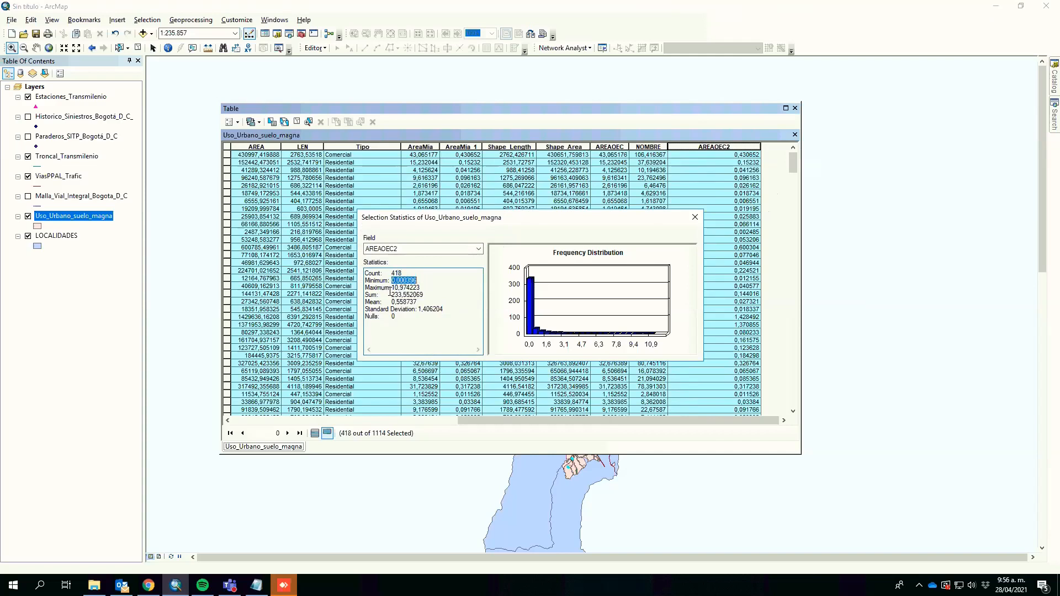
{"action": "mouse_move", "coordinate": [423, 295]}
{"action": "left_mouse_down"}
{"action": "mouse_move", "coordinate": [387, 295]}
{"action": "mouse_move", "coordinate": [417, 302]}
{"action": "left_mouse_up"}
{"action": "double_click", "coordinate": [418, 295]}
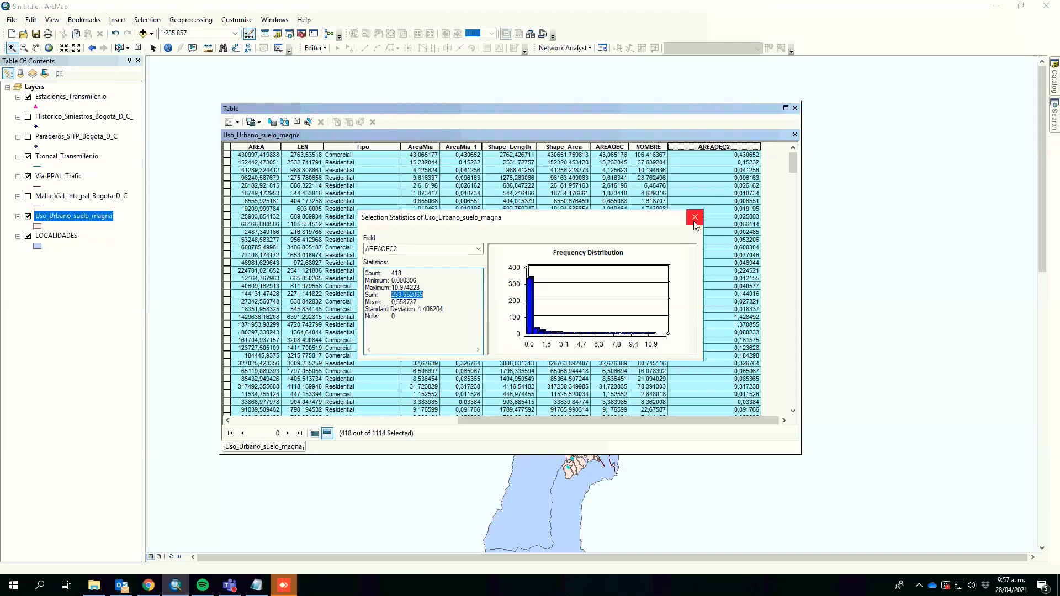
Step: Show all records, clear the selection, and recalculate AREAOEC2 as area in square kilometres for every polygon
{"action": "left_click", "coordinate": [315, 434]}
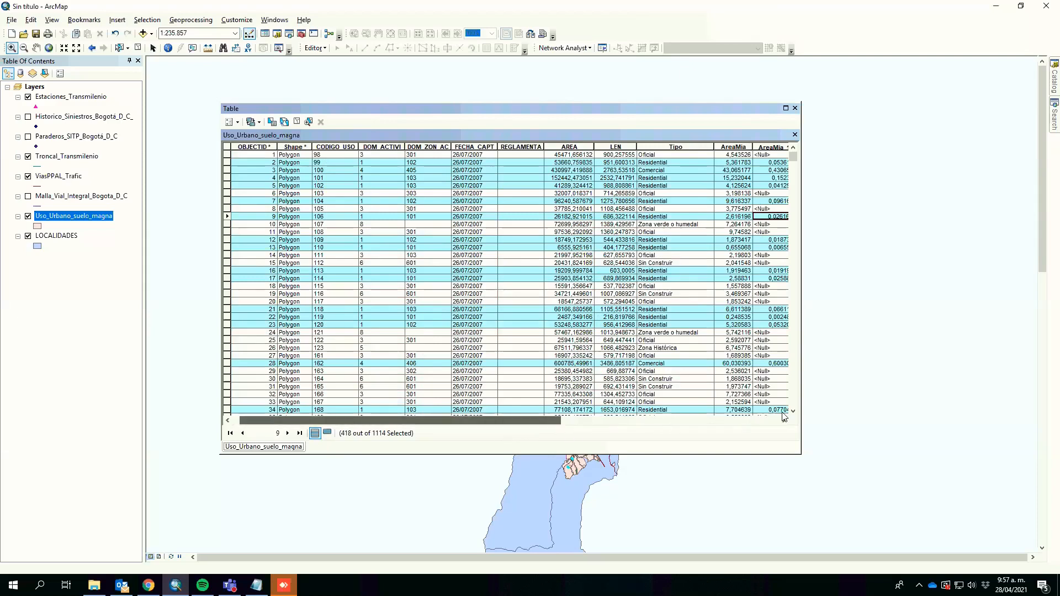
{"action": "left_click_drag", "start_coordinate": [784, 421], "coordinate": [785, 420]}
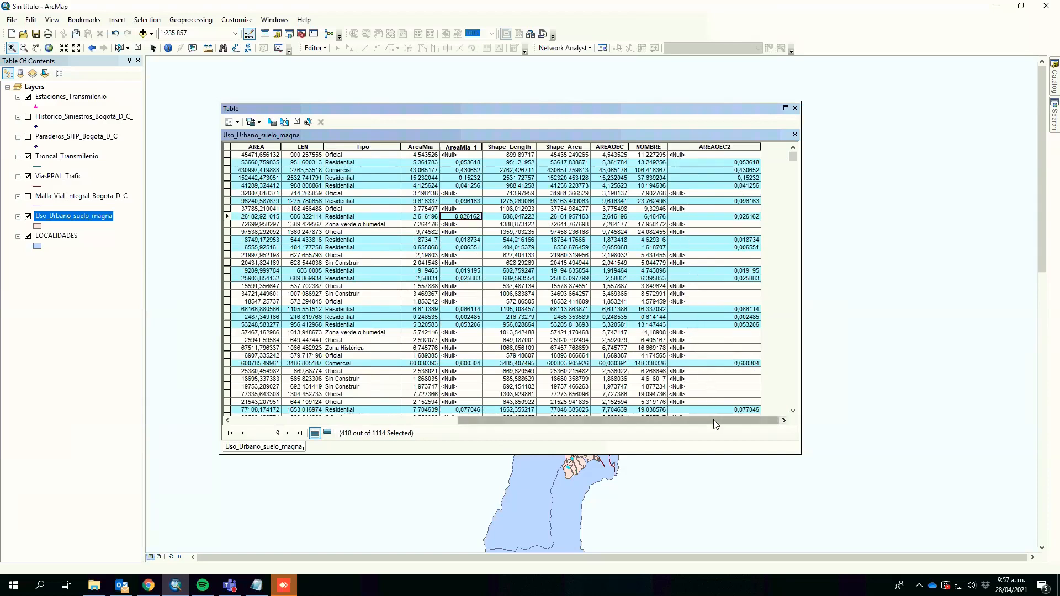
{"action": "left_click", "coordinate": [296, 121]}
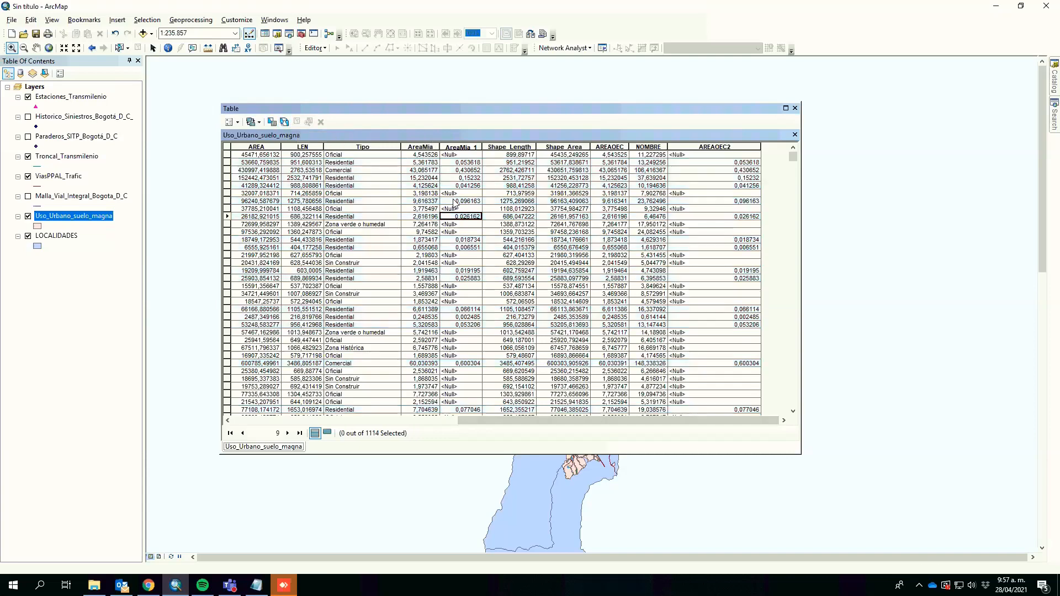
{"action": "right_click", "coordinate": [721, 147]}
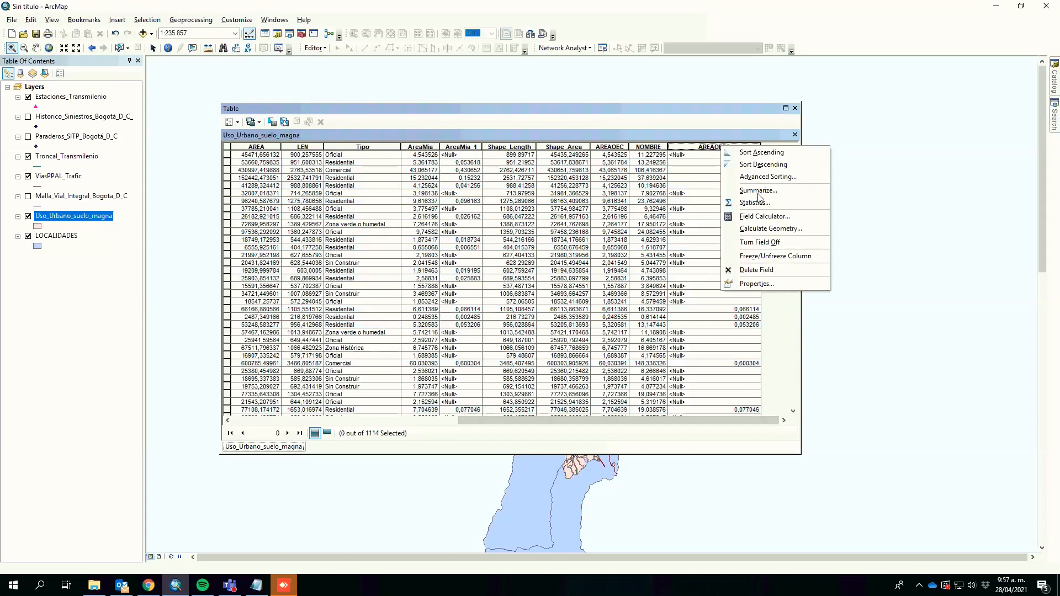
{"action": "left_click", "coordinate": [772, 232]}
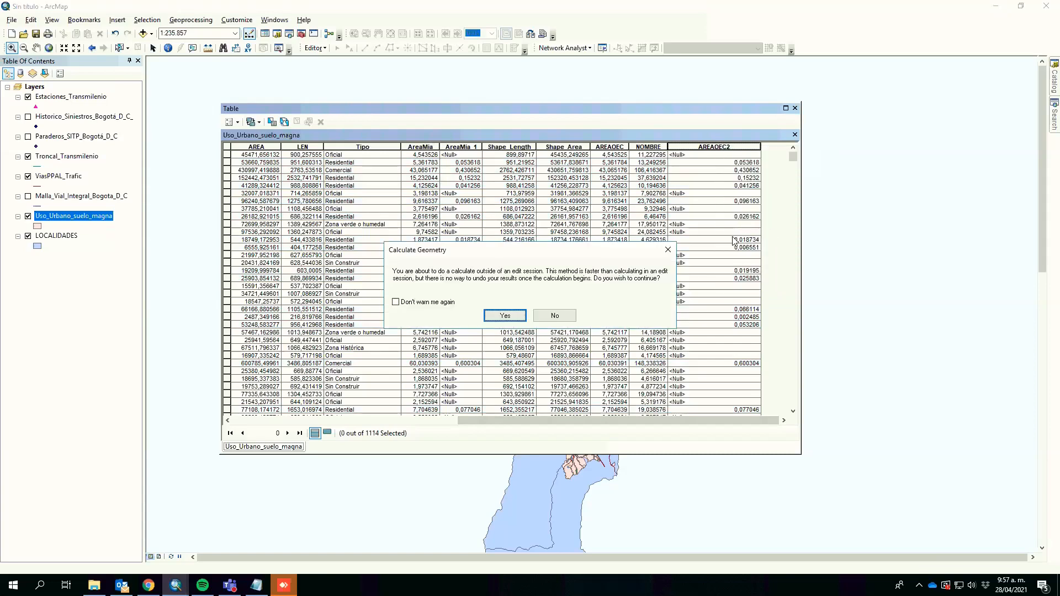
{"action": "left_click", "coordinate": [505, 317]}
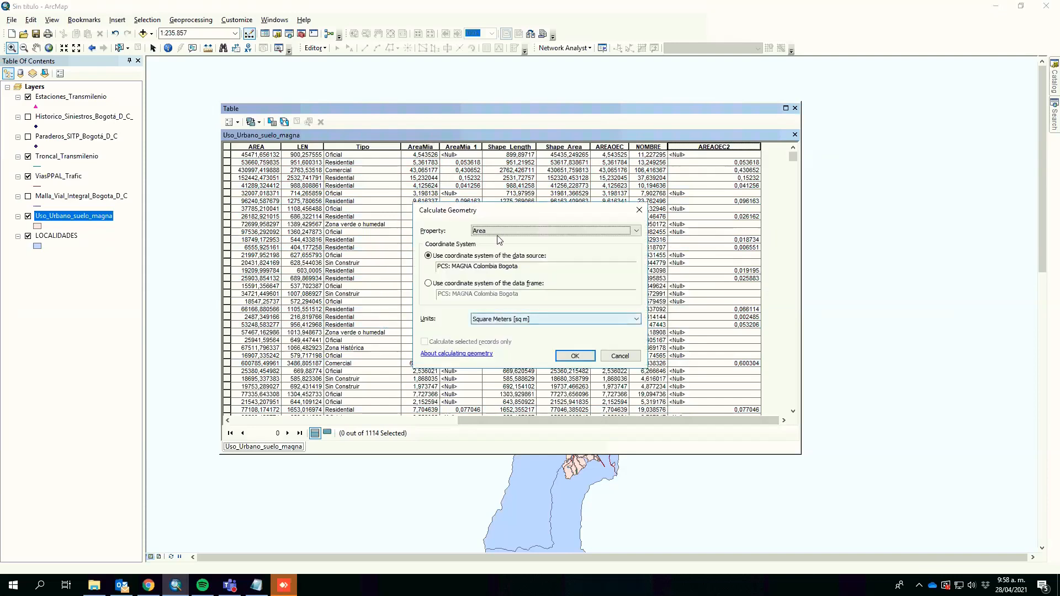
{"action": "left_click", "coordinate": [532, 319]}
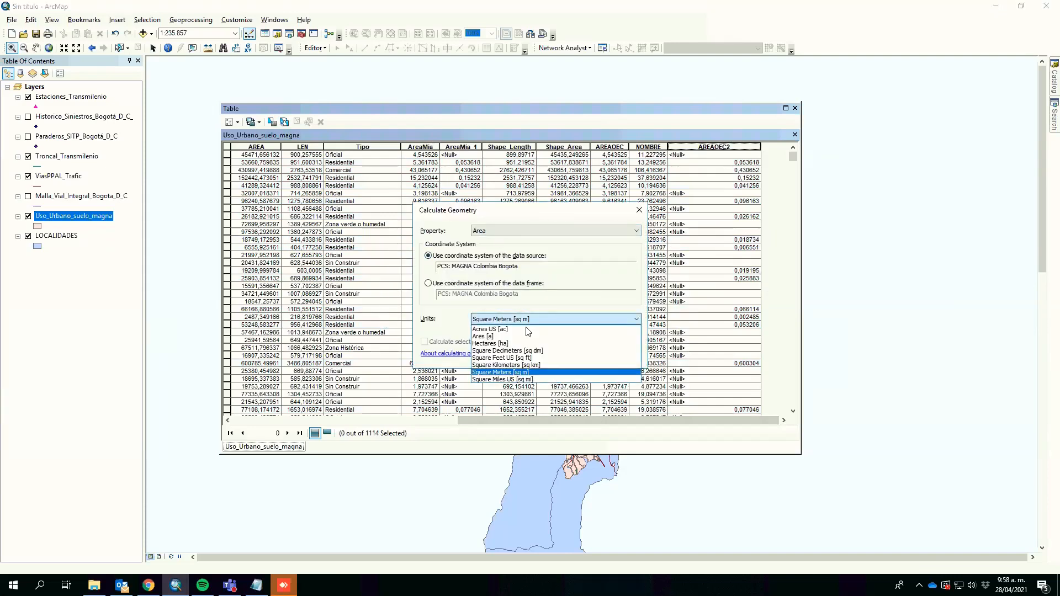
{"action": "left_click", "coordinate": [535, 366]}
{"action": "left_click", "coordinate": [575, 356]}
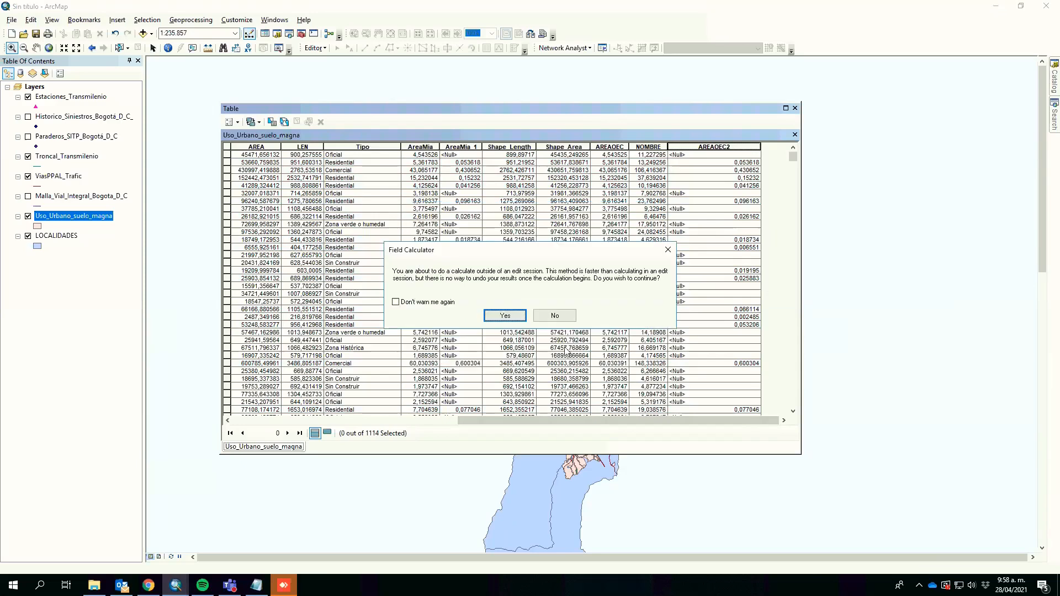
{"action": "left_click", "coordinate": [511, 317]}
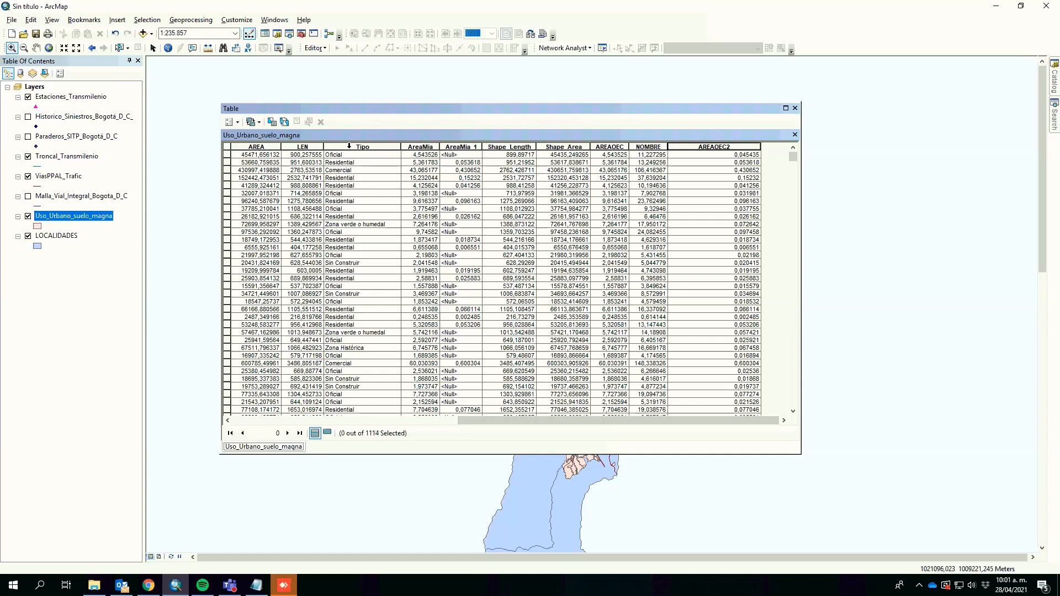
Step: Summarize the land-use layer by Tipo with the average and sum of AREAOEC2, saving the output table and adding it to the map
{"action": "right_click", "coordinate": [350, 147]}
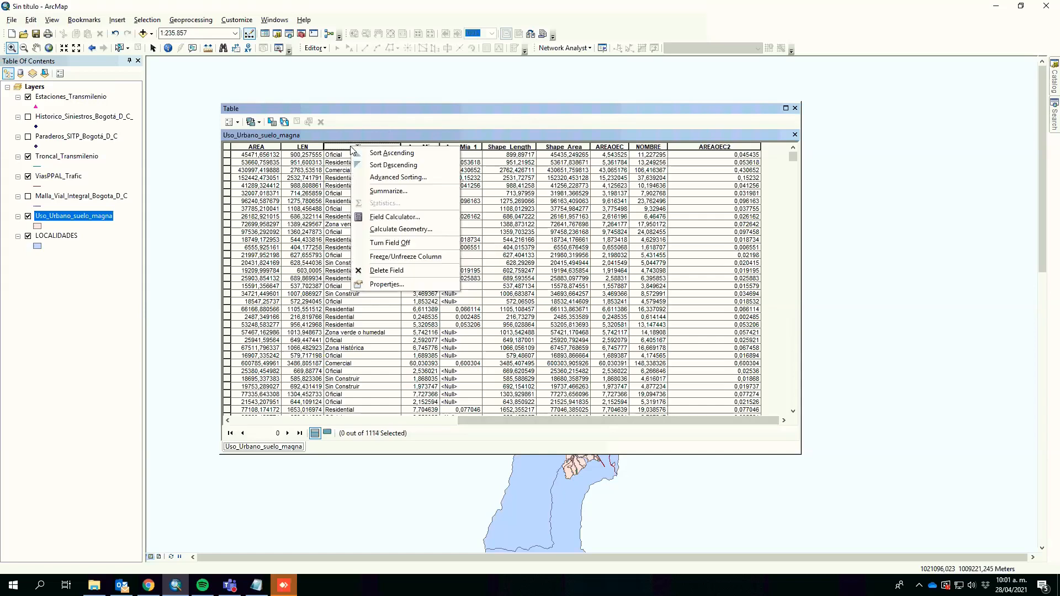
{"action": "left_click", "coordinate": [371, 190]}
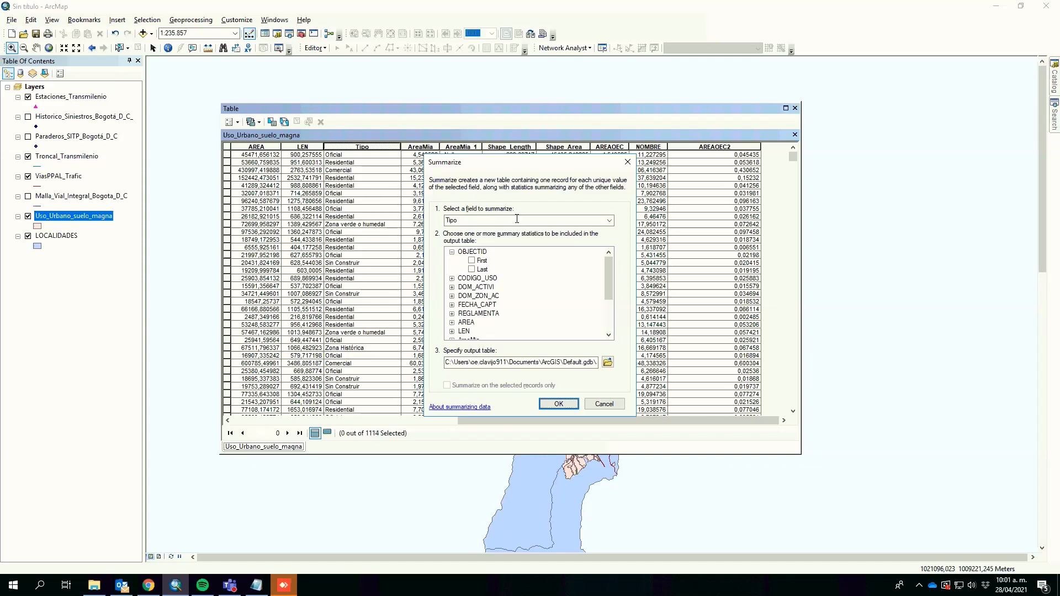
{"action": "left_click_drag", "start_coordinate": [519, 222], "coordinate": [503, 212]}
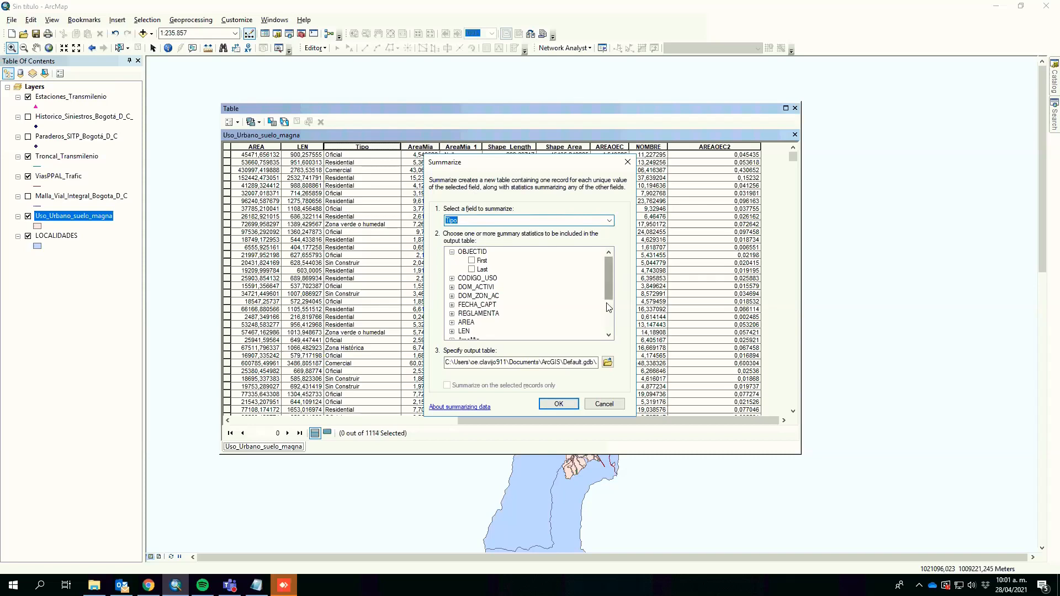
{"action": "scroll", "coordinate": [606, 294], "scroll_direction": "down", "scroll_amount": 3}
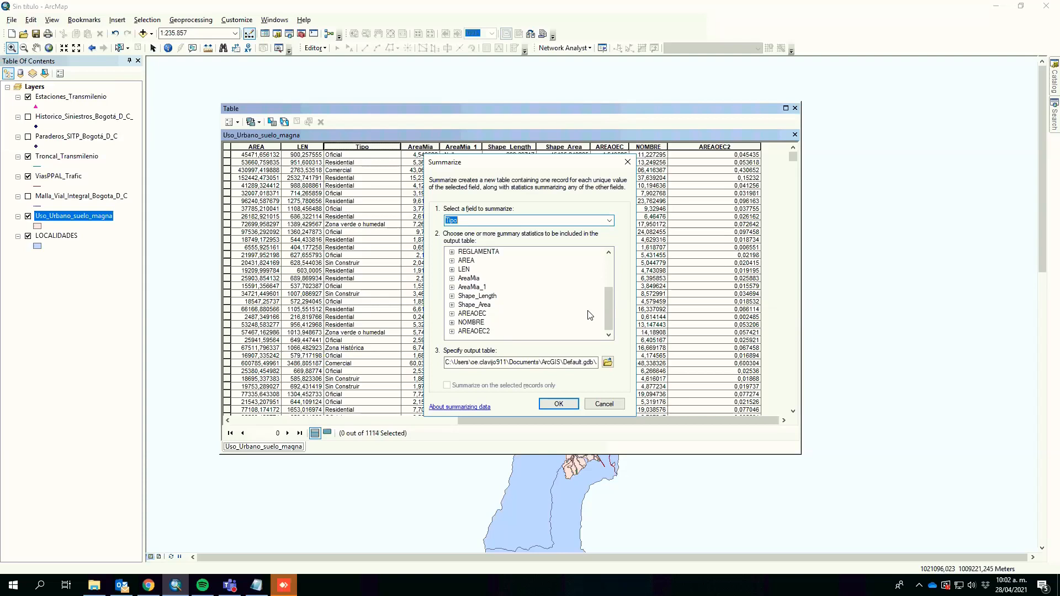
{"action": "left_click", "coordinate": [452, 332]}
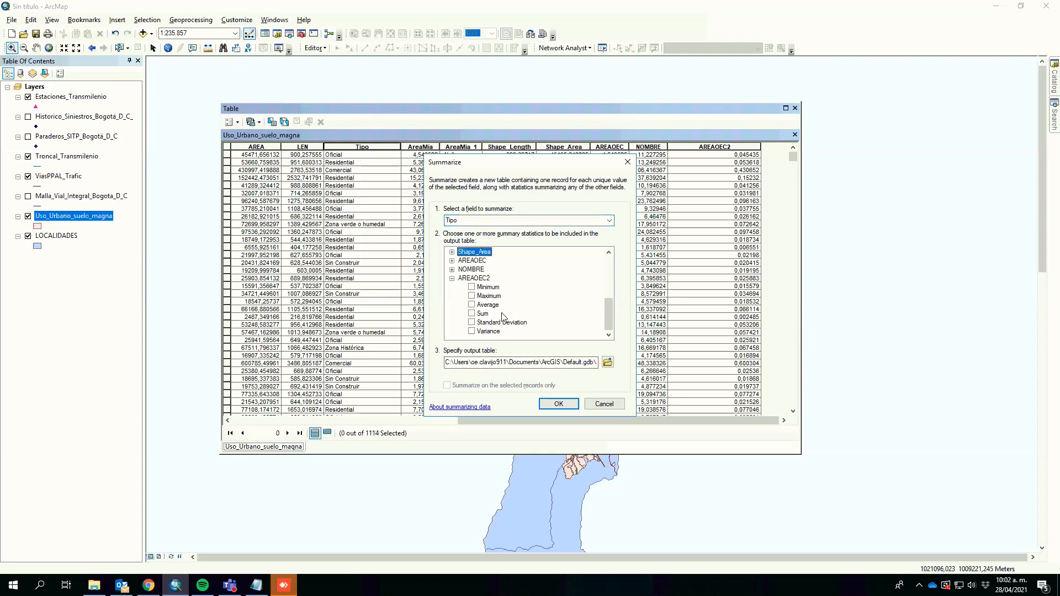
{"action": "left_click", "coordinate": [472, 313]}
{"action": "left_click", "coordinate": [472, 305]}
{"action": "left_click_drag", "start_coordinate": [490, 361], "coordinate": [622, 364]}
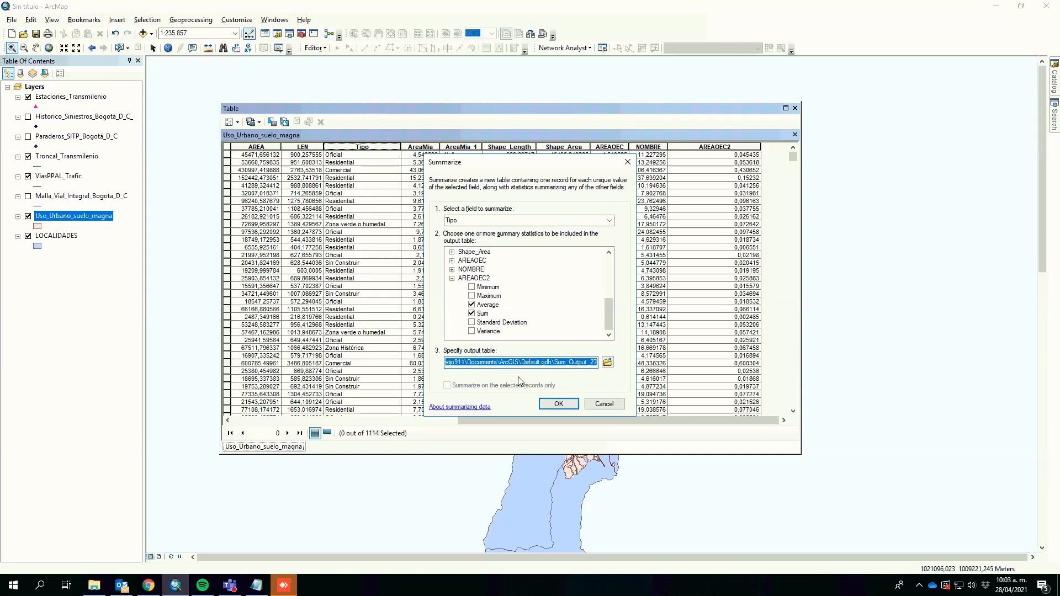
{"action": "left_click", "coordinate": [558, 405]}
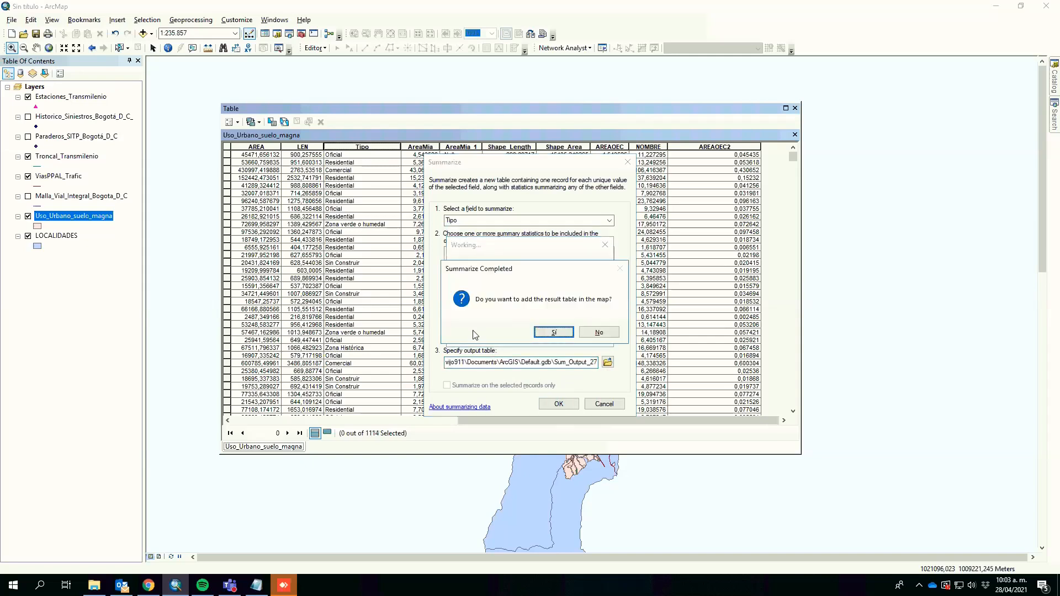
{"action": "left_click", "coordinate": [558, 332]}
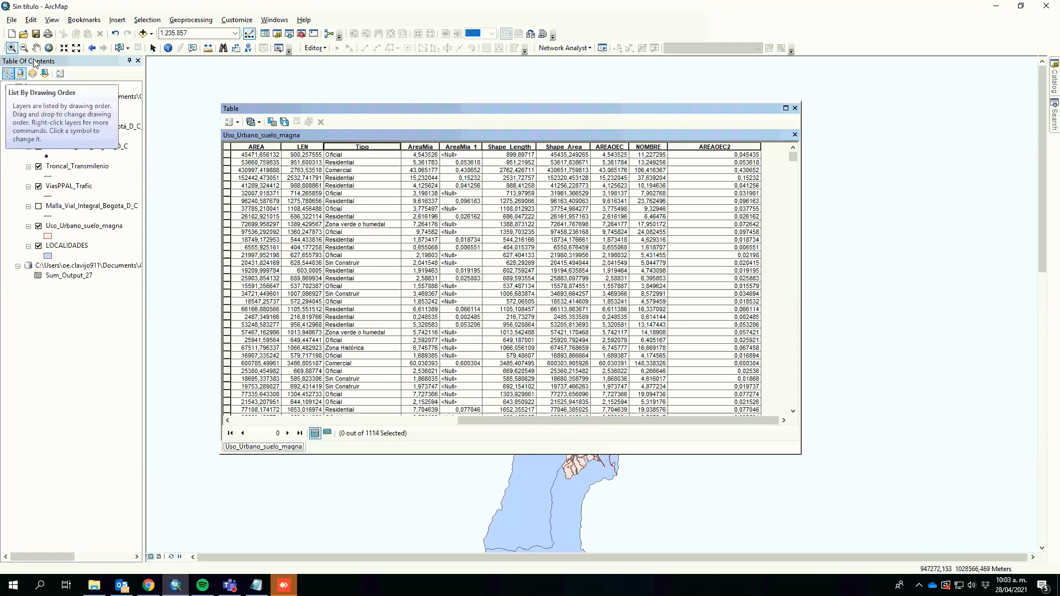
Step: Browse the table of contents listing modes and its options, finishing in the list-by-source view
{"action": "left_click", "coordinate": [8, 74]}
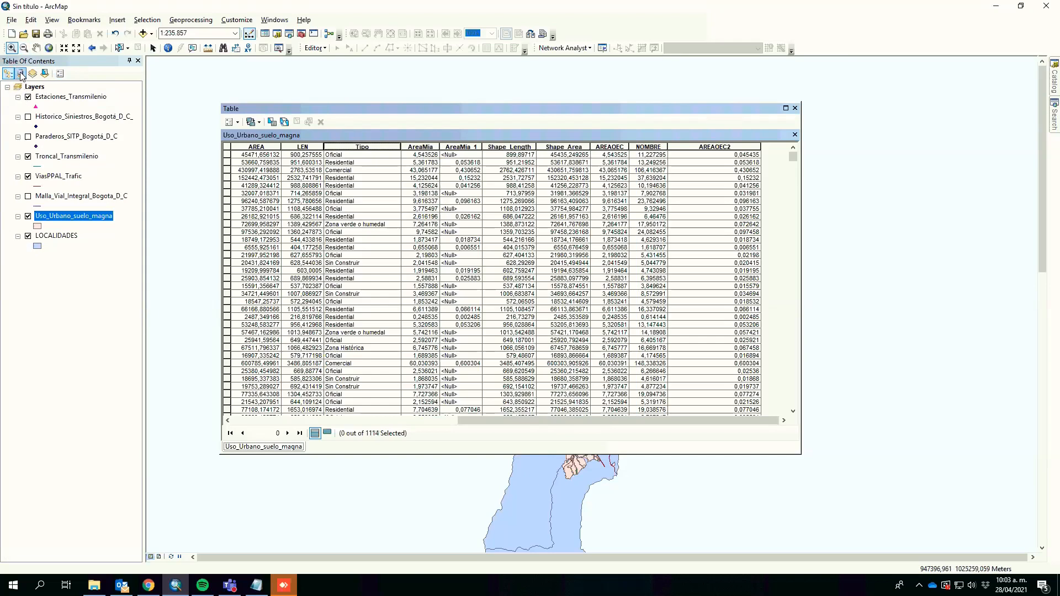
{"action": "left_click", "coordinate": [20, 74]}
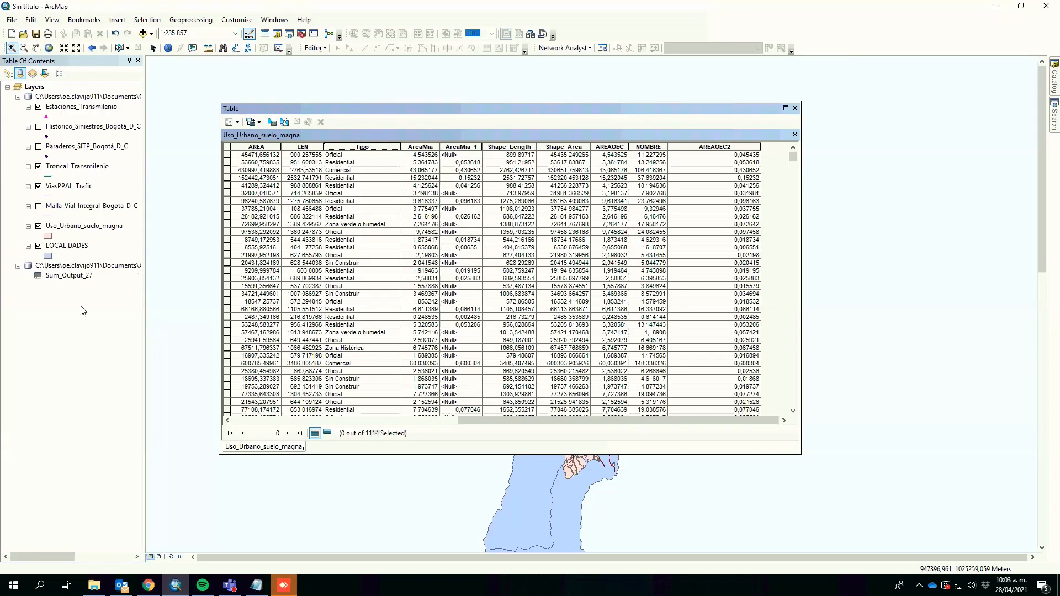
{"action": "left_click", "coordinate": [32, 74]}
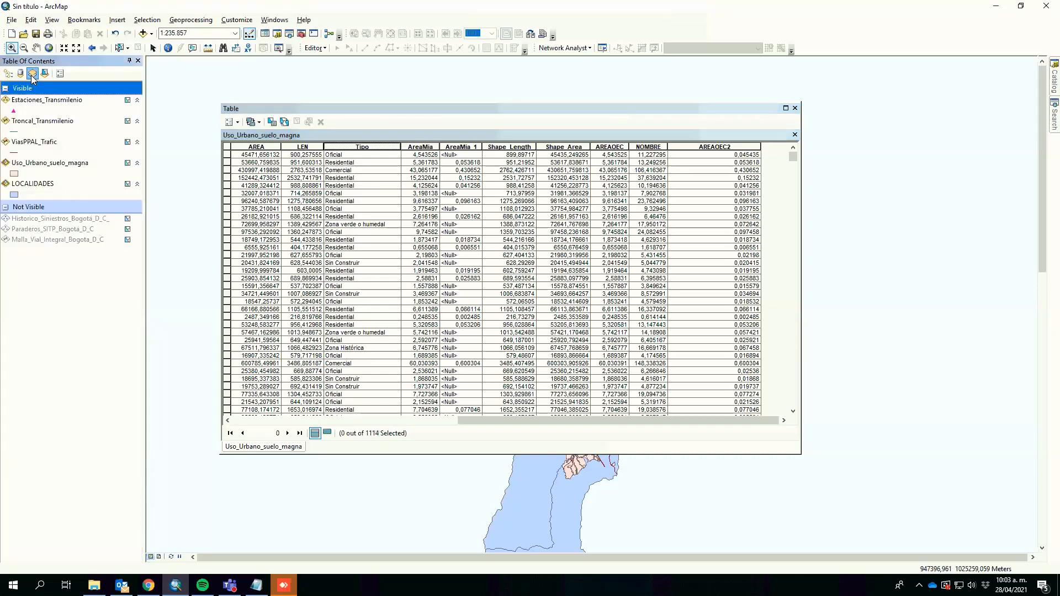
{"action": "left_click", "coordinate": [44, 74]}
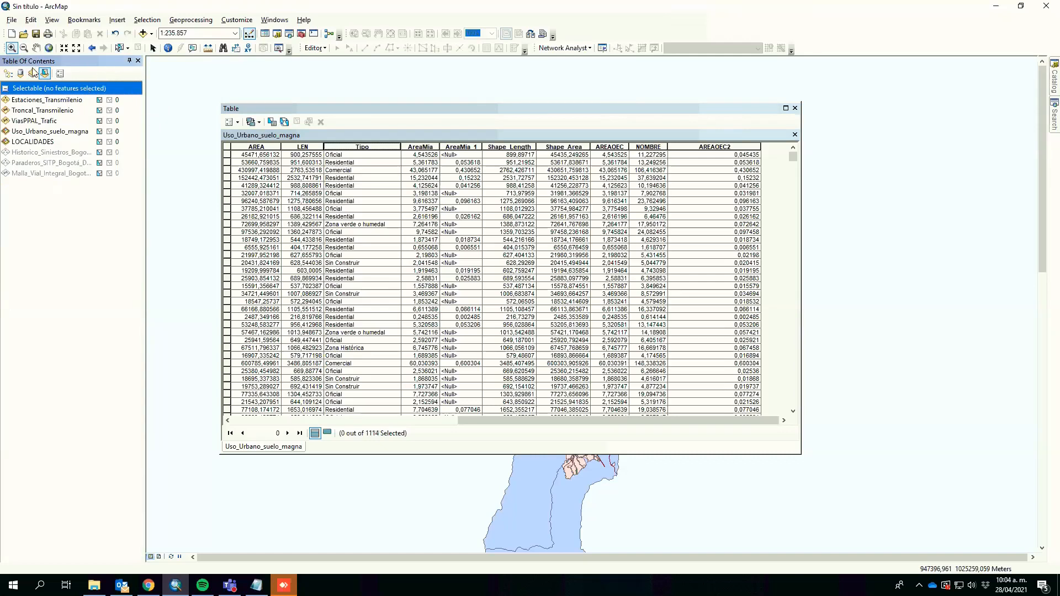
{"action": "left_click", "coordinate": [59, 73]}
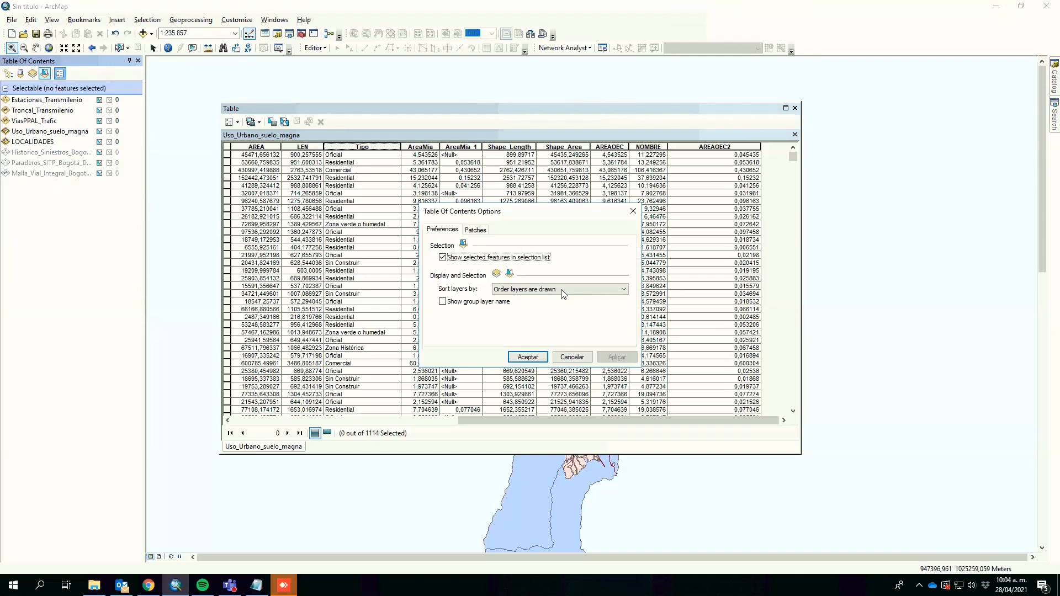
{"action": "left_click", "coordinate": [572, 358]}
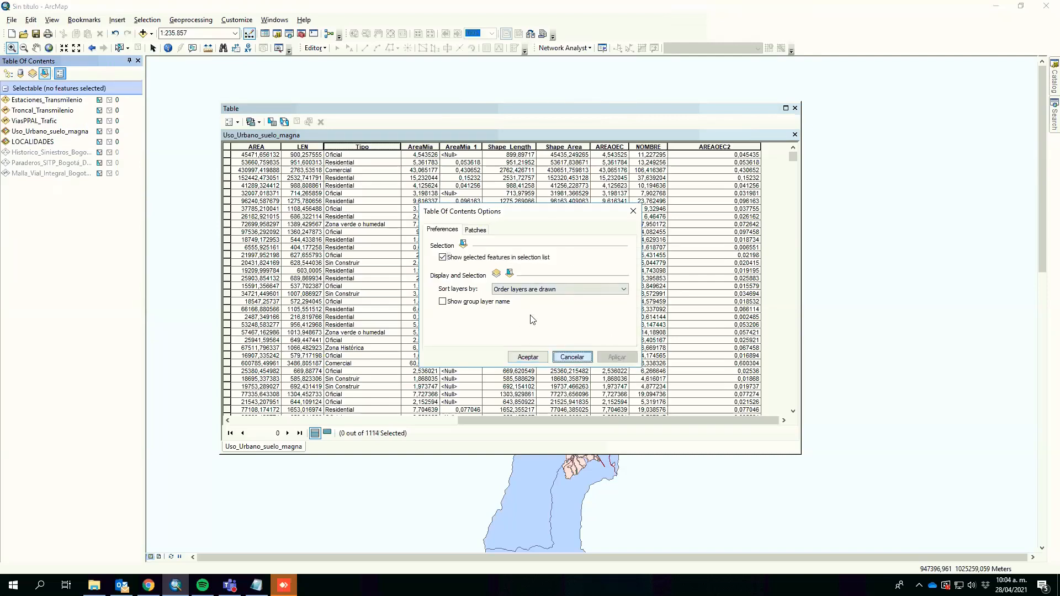
{"action": "left_click", "coordinate": [7, 74]}
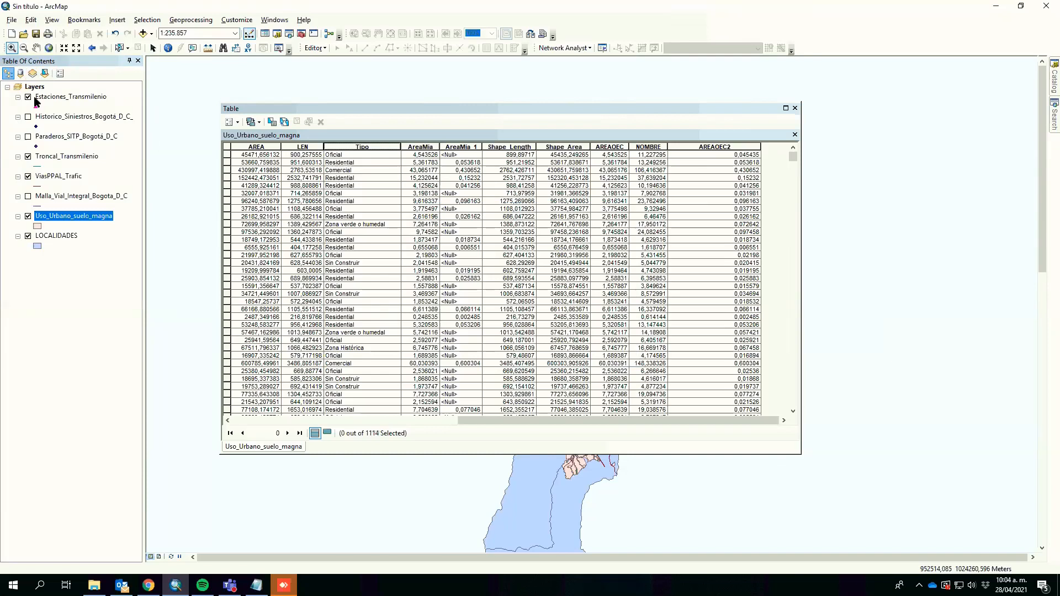
{"action": "left_click", "coordinate": [20, 74]}
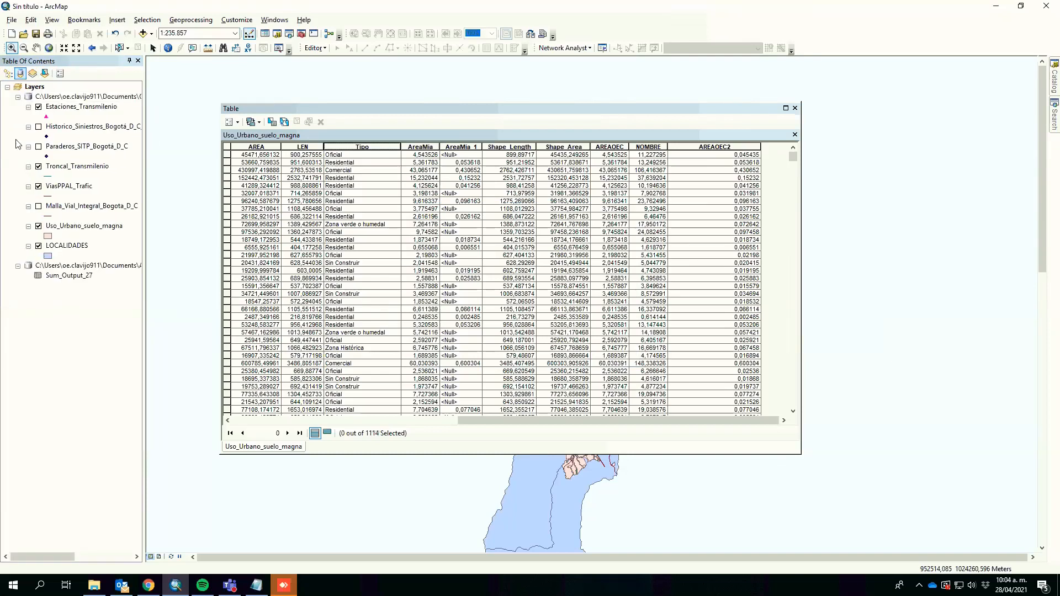
{"action": "left_click", "coordinate": [7, 73]}
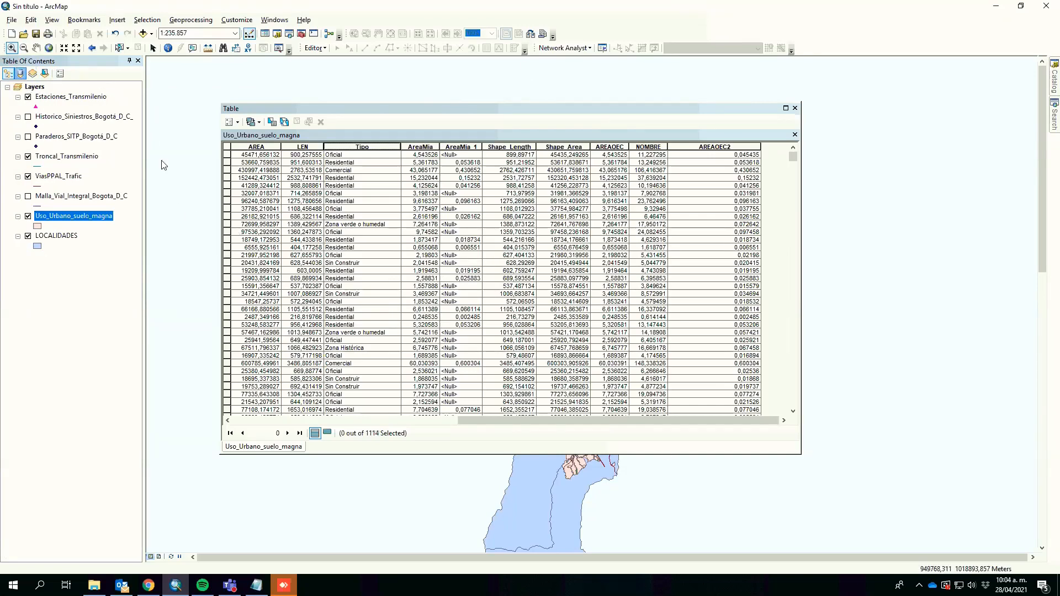
{"action": "left_click", "coordinate": [21, 74]}
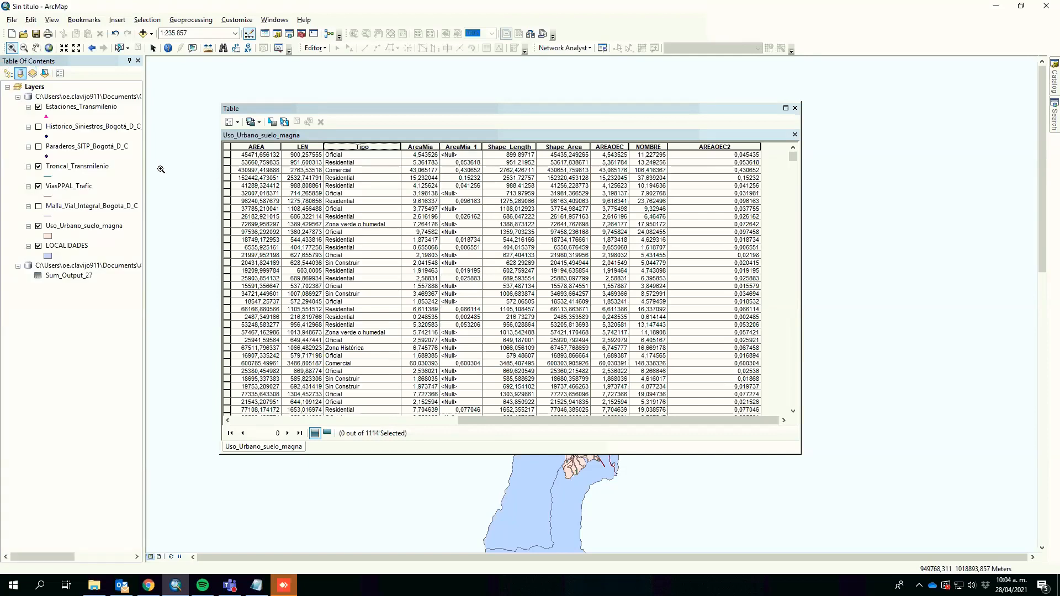
Step: Open the Sum_Output_27 summary table and sort it by Sum_AREAOEC2 in descending order
{"action": "right_click", "coordinate": [84, 280]}
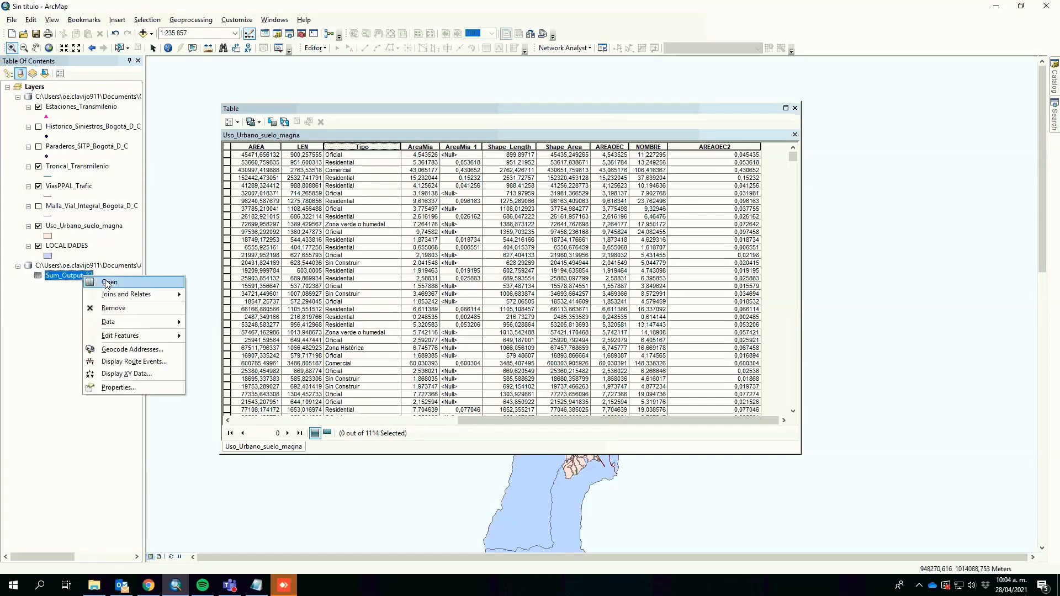
{"action": "left_click", "coordinate": [108, 282]}
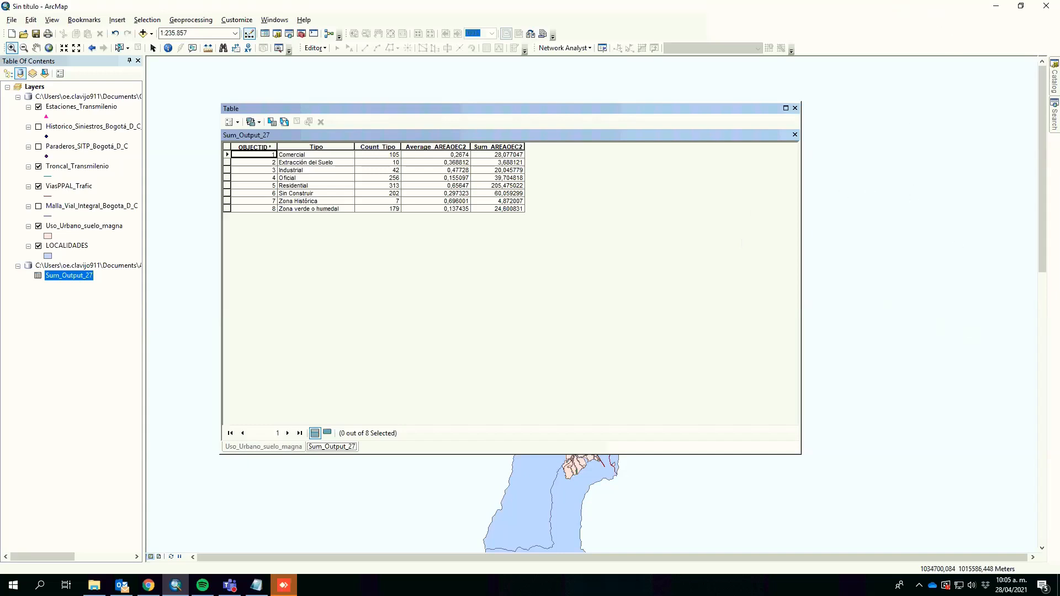
{"action": "right_click", "coordinate": [506, 148]}
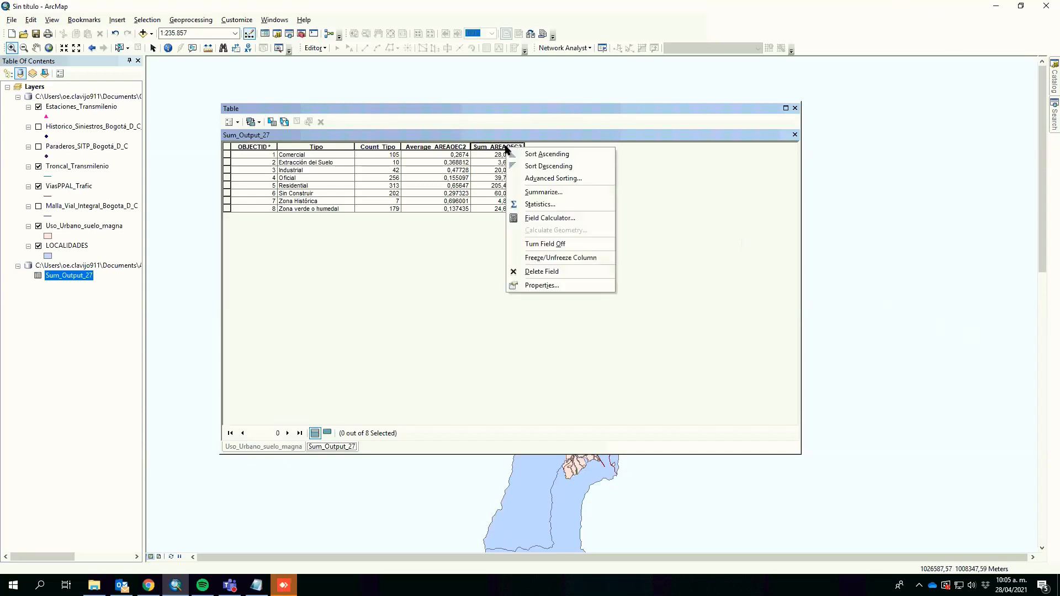
{"action": "left_click", "coordinate": [528, 166]}
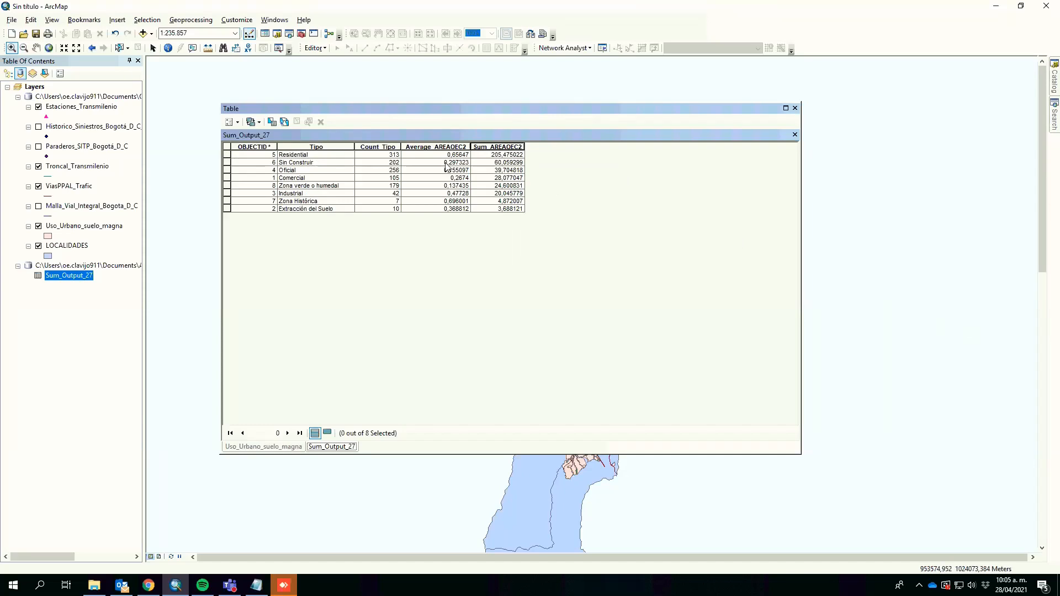
{"action": "right_click", "coordinate": [508, 149]}
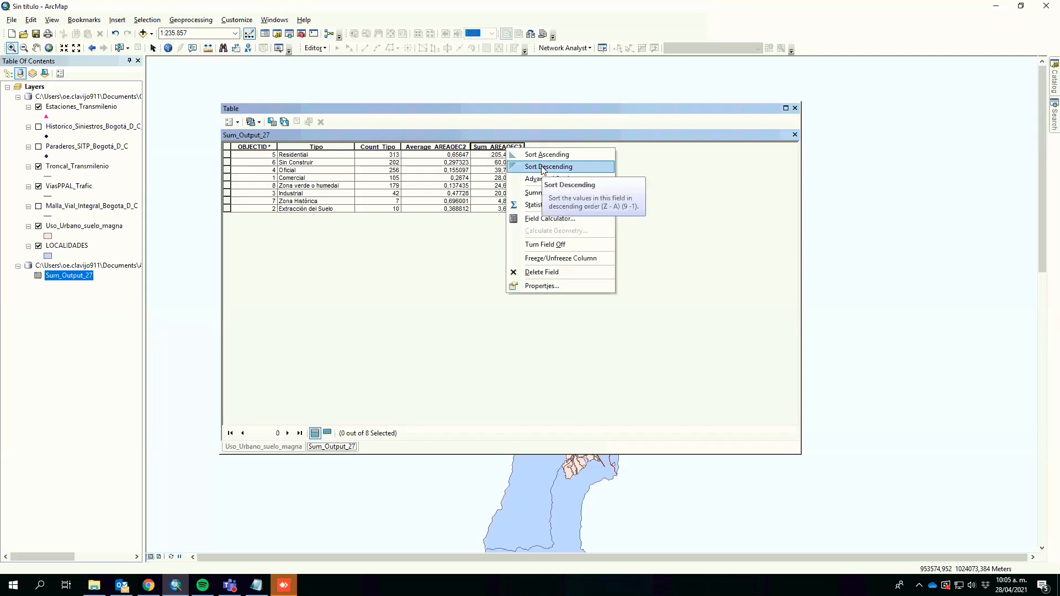
{"action": "left_click", "coordinate": [671, 177]}
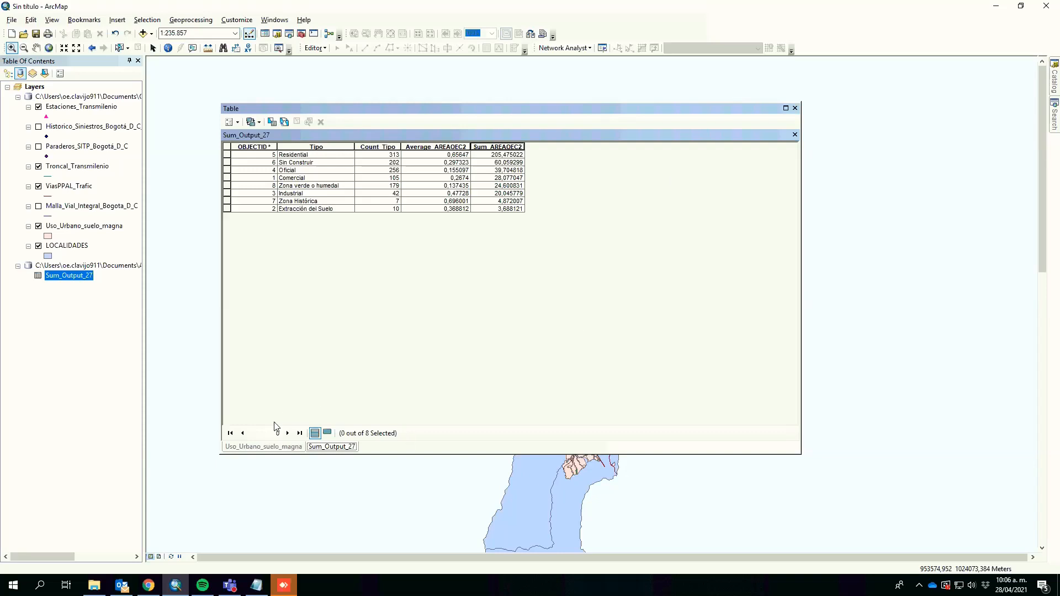
{"action": "left_click", "coordinate": [271, 447]}
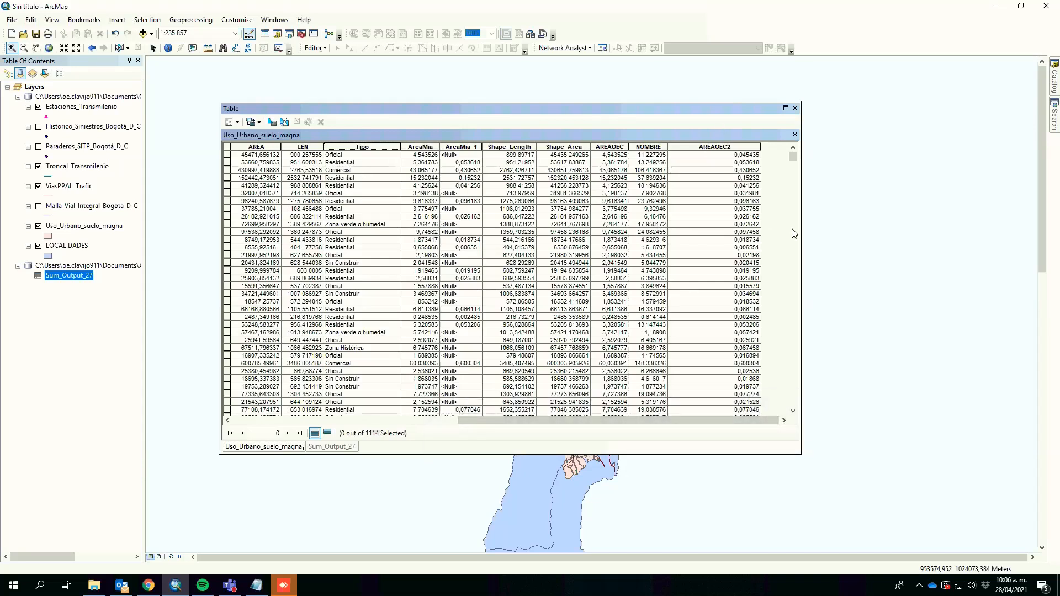
{"action": "right_click", "coordinate": [706, 147]}
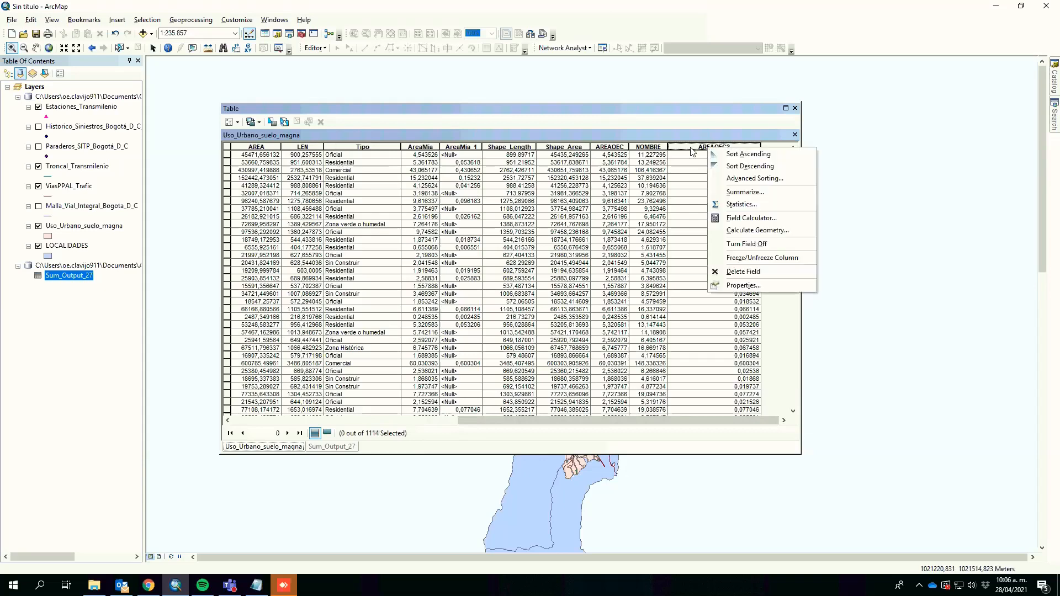
{"action": "left_click", "coordinate": [238, 122]}
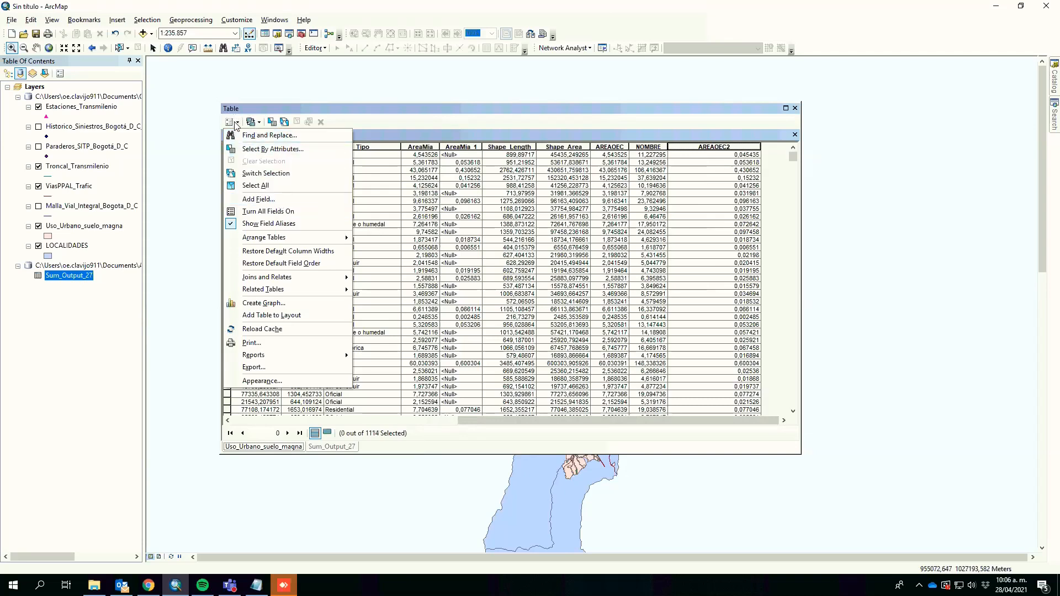
{"action": "left_click", "coordinate": [250, 202]}
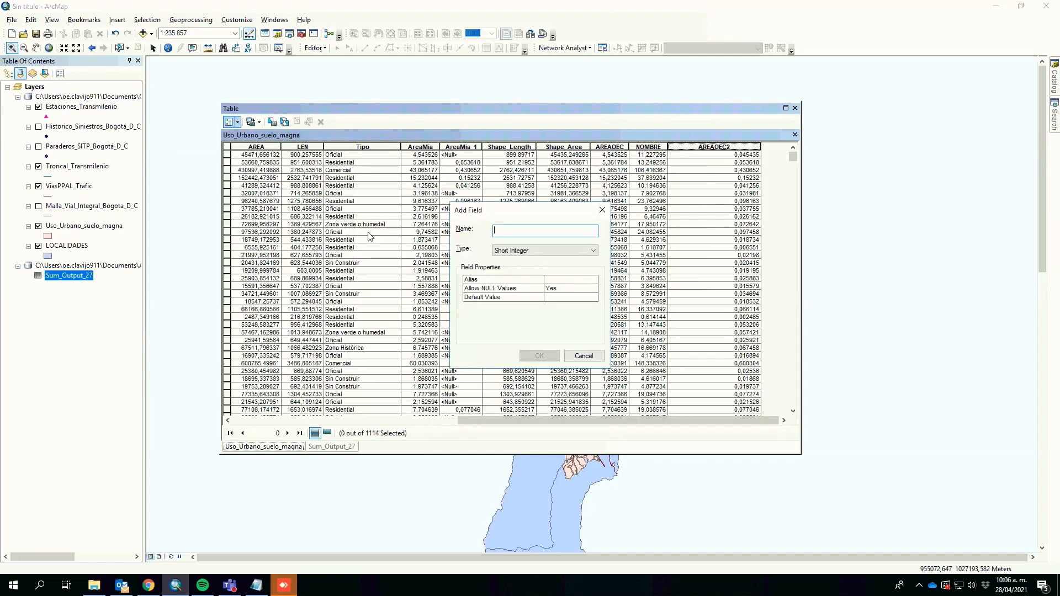
{"action": "left_click", "coordinate": [602, 210]}
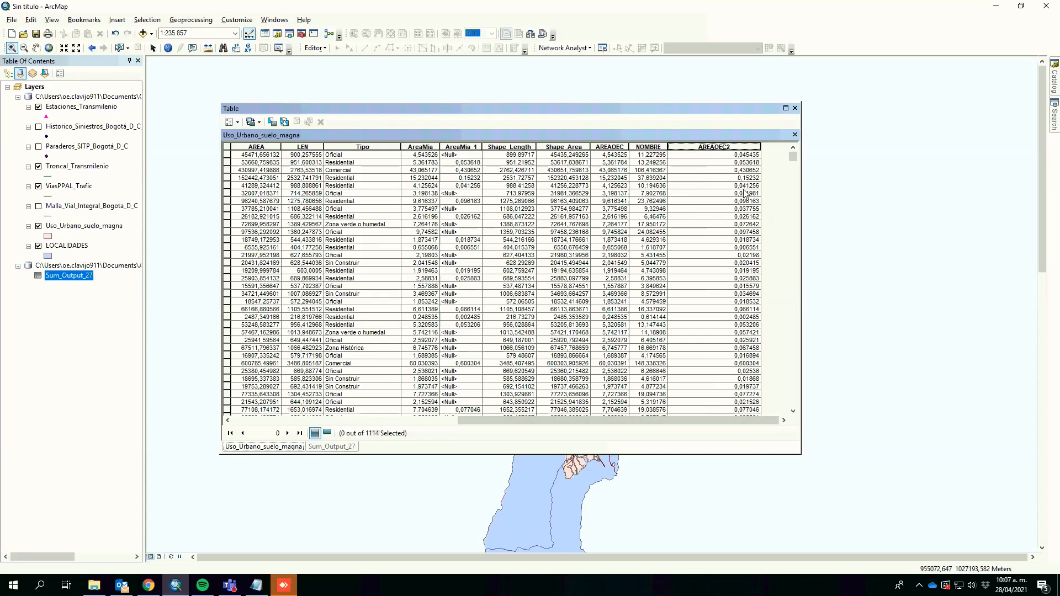
Step: Calculate the geometry of AREAOEC2 in the land-use table as area in square kilometres for all polygons
{"action": "right_click", "coordinate": [715, 146]}
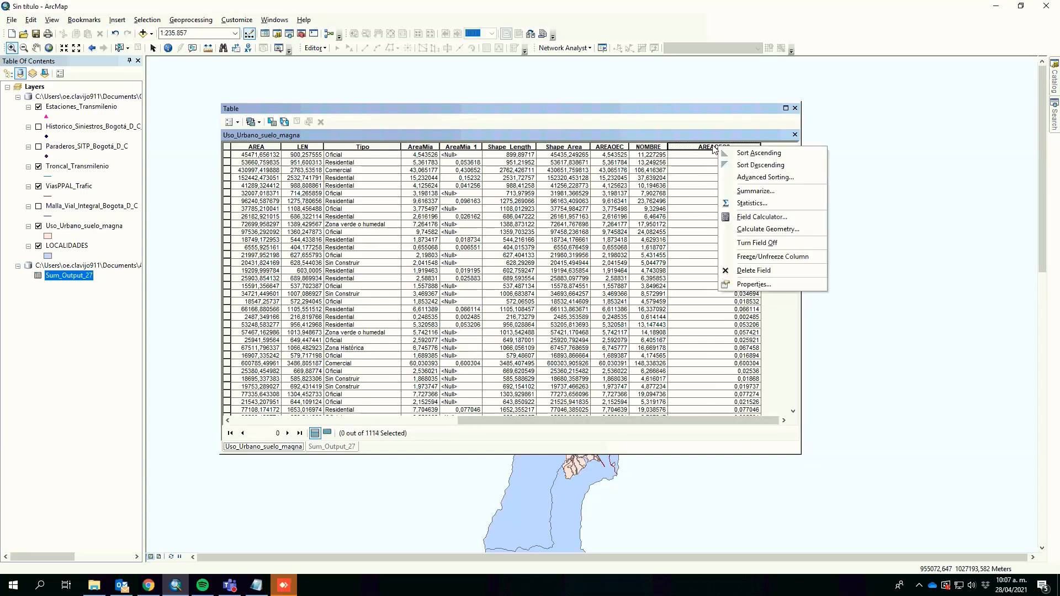
{"action": "left_click", "coordinate": [794, 230]}
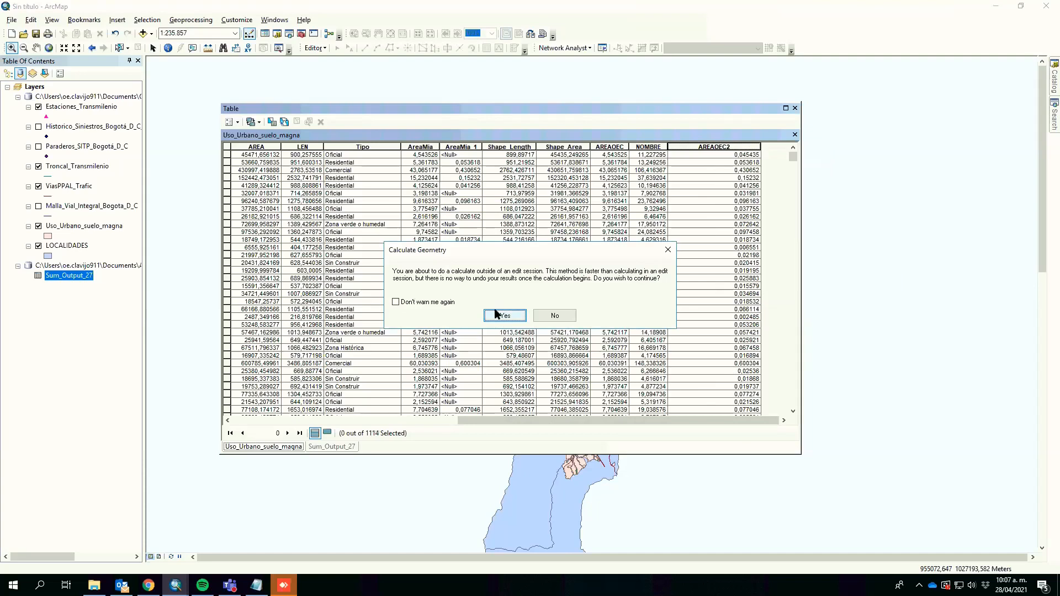
{"action": "left_click", "coordinate": [504, 316]}
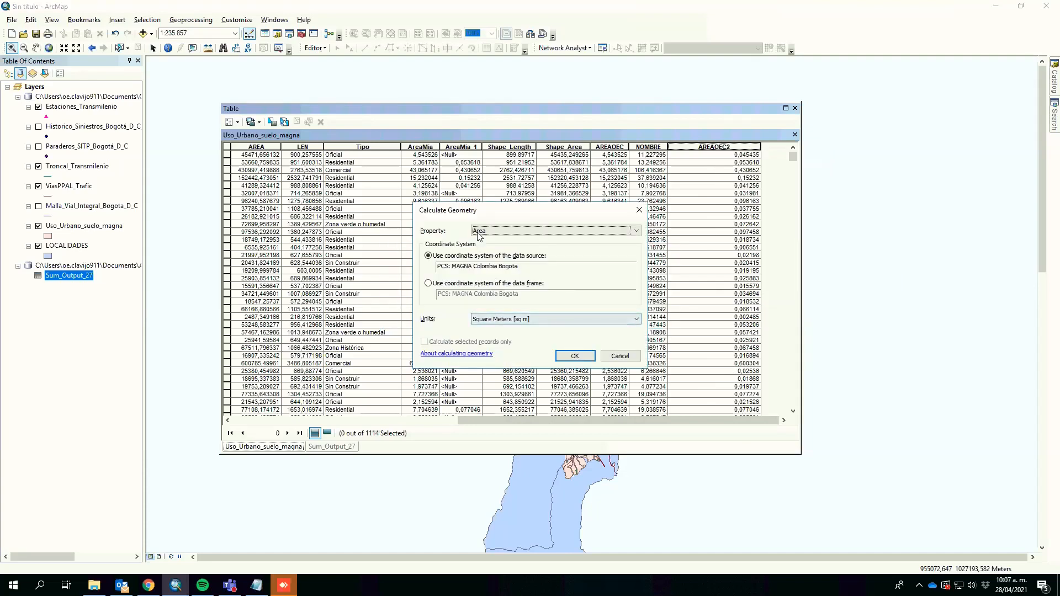
{"action": "left_click", "coordinate": [478, 231]}
{"action": "left_click", "coordinate": [474, 239]}
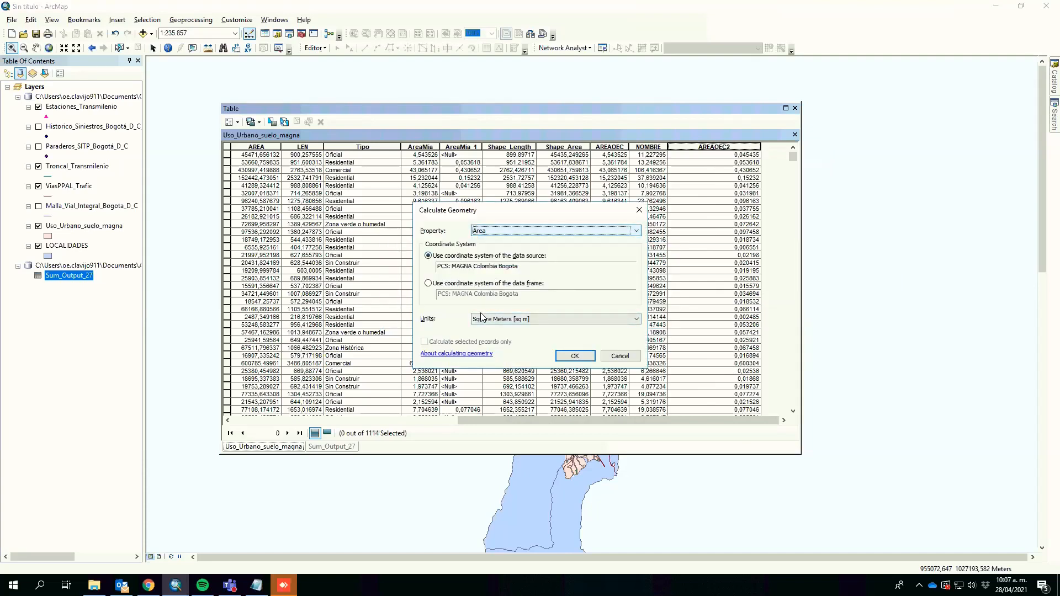
{"action": "left_click", "coordinate": [503, 320]}
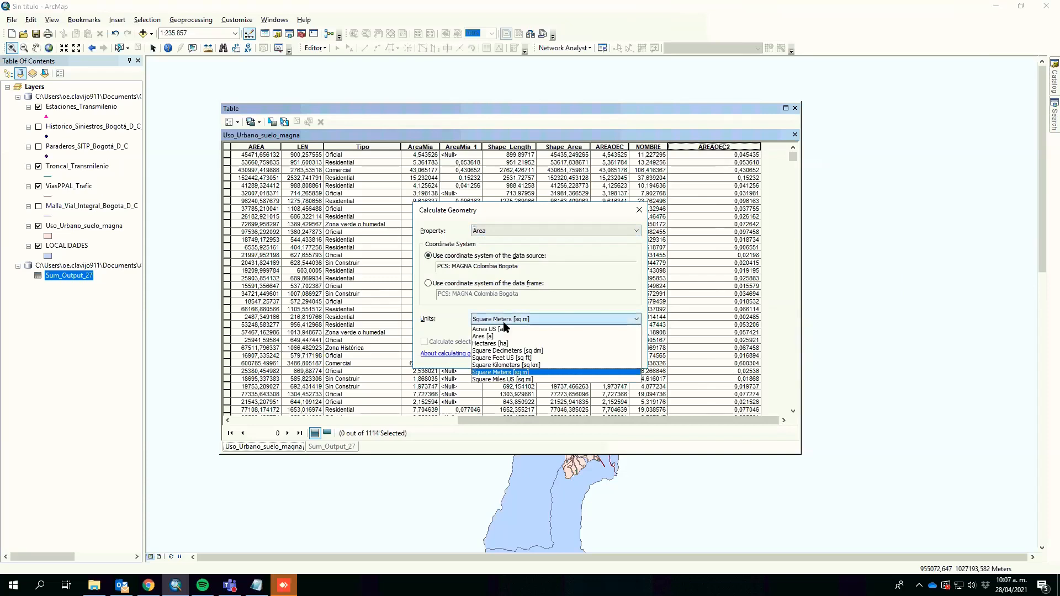
{"action": "left_click", "coordinate": [525, 365]}
{"action": "left_click", "coordinate": [575, 357]}
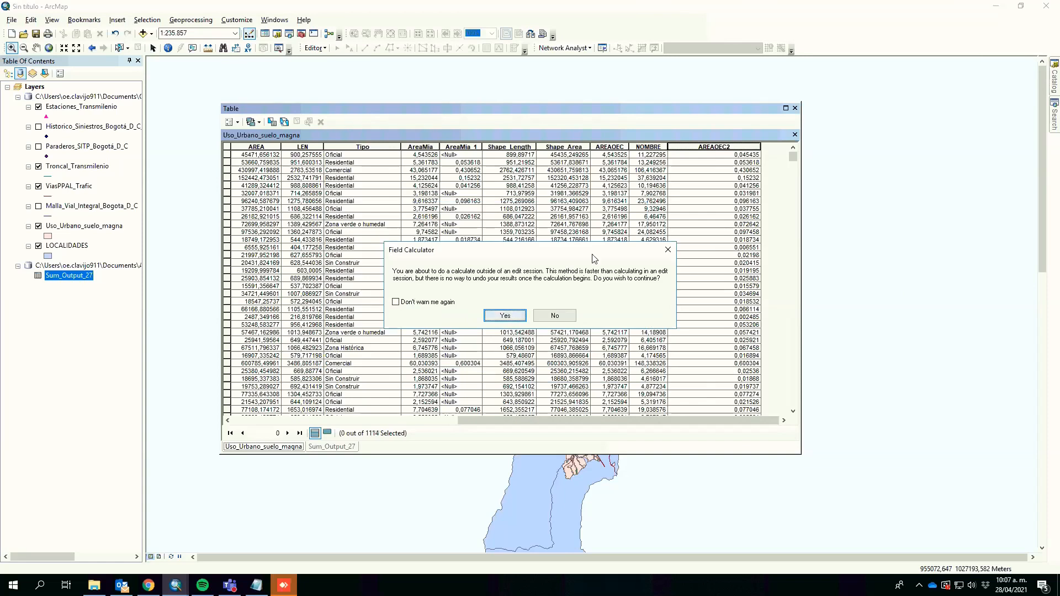
{"action": "key", "text": "Return"}
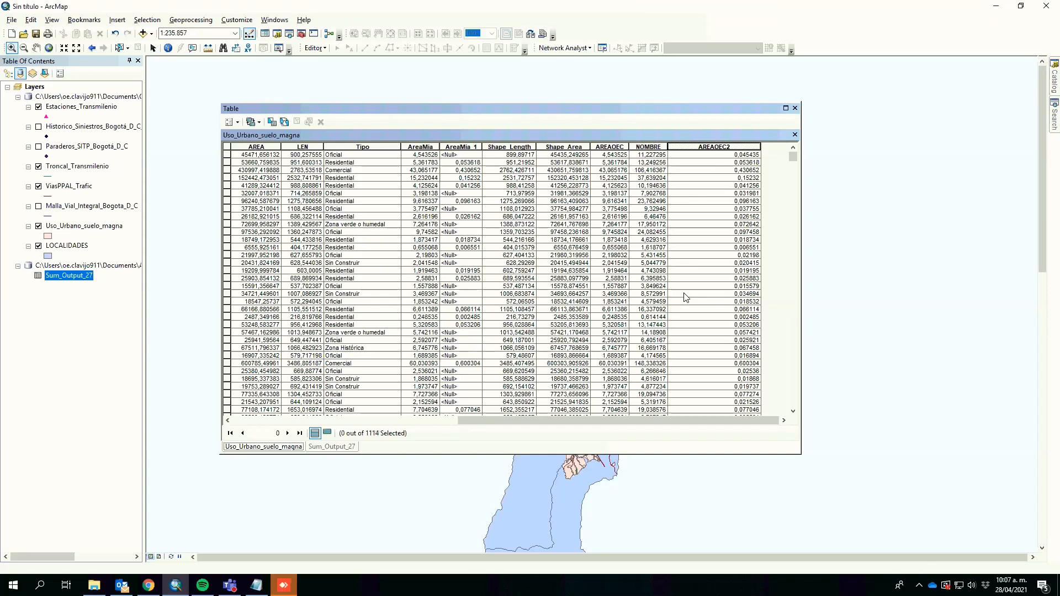
Step: Review the Sum_Output_27 summary table against the land-use table, then close the table window
{"action": "left_click", "coordinate": [332, 446]}
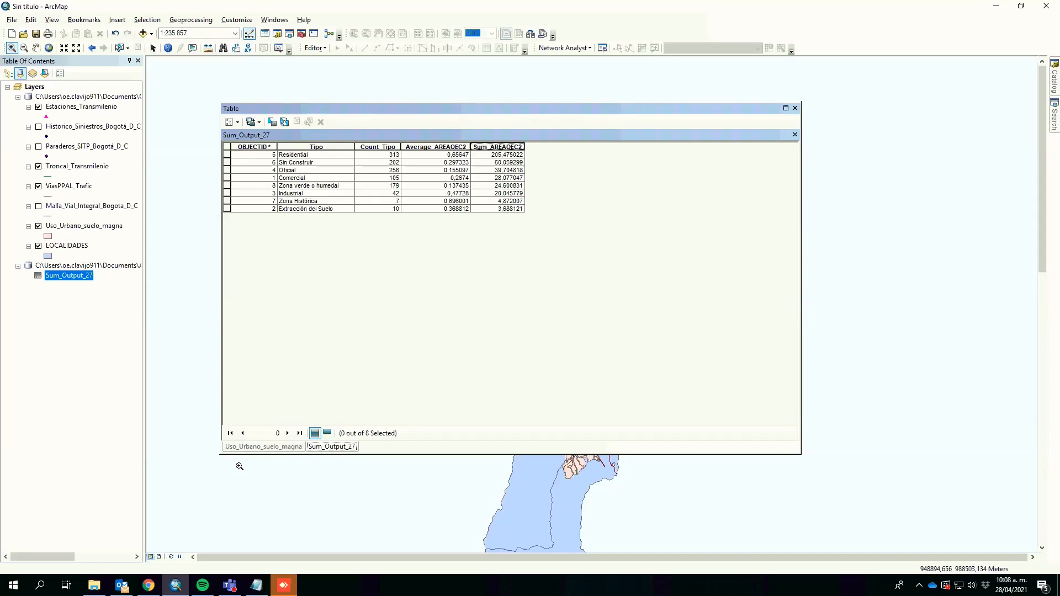
{"action": "left_click", "coordinate": [263, 447]}
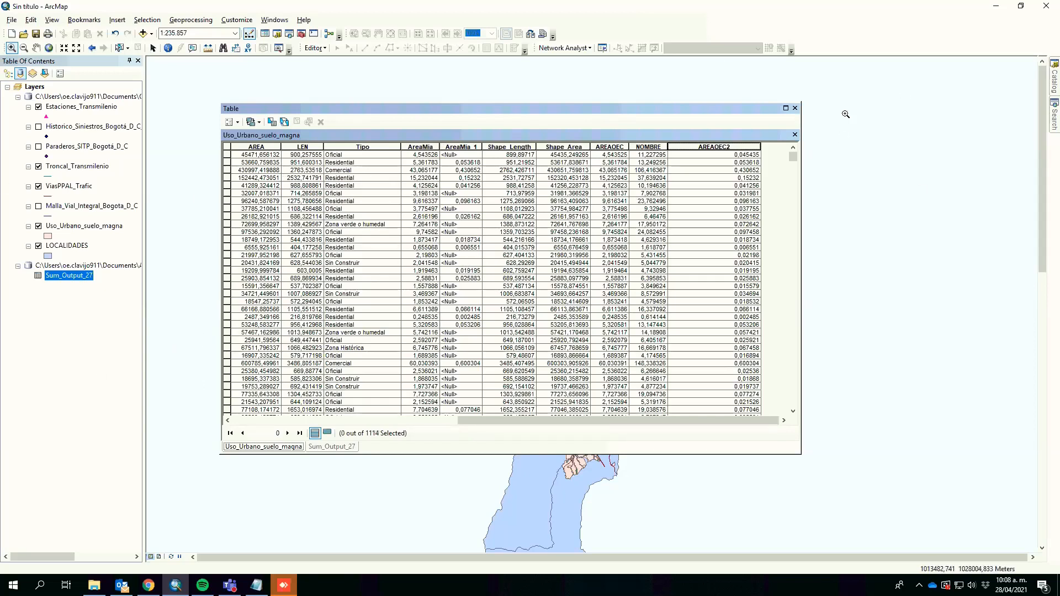
{"action": "left_click", "coordinate": [795, 108]}
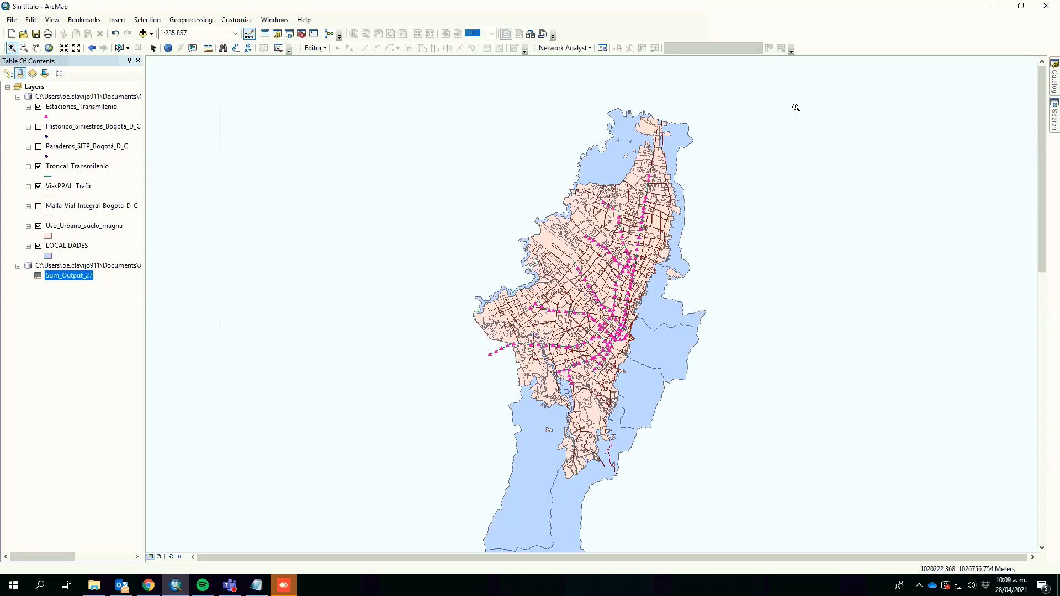
Step: Hide the Uso_Urbano_suelo_magna and ViasPPAL_Trafic layers on the map
{"action": "left_click", "coordinate": [40, 228]}
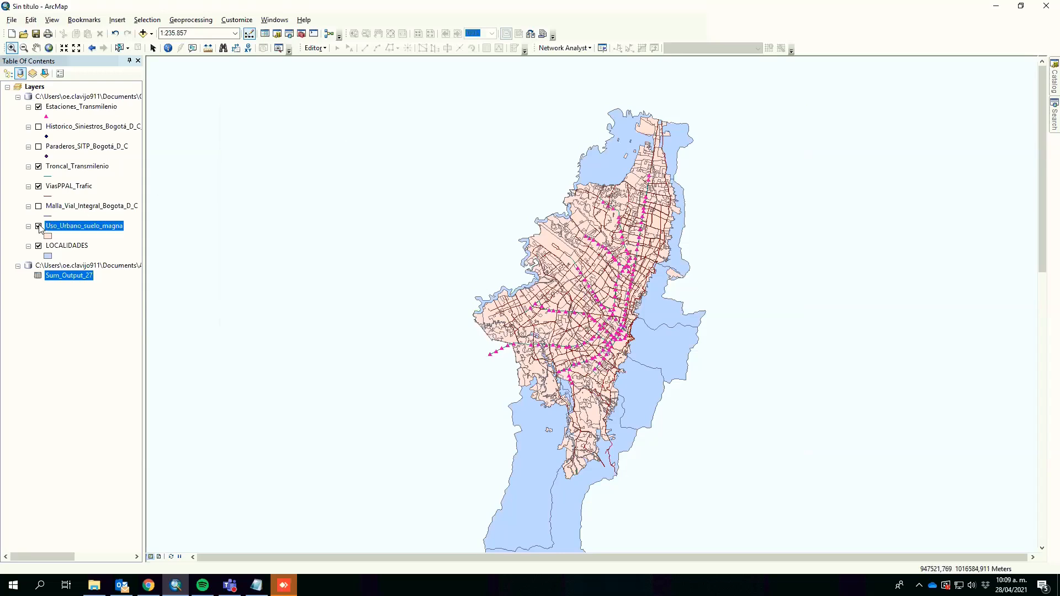
{"action": "left_click", "coordinate": [39, 226]}
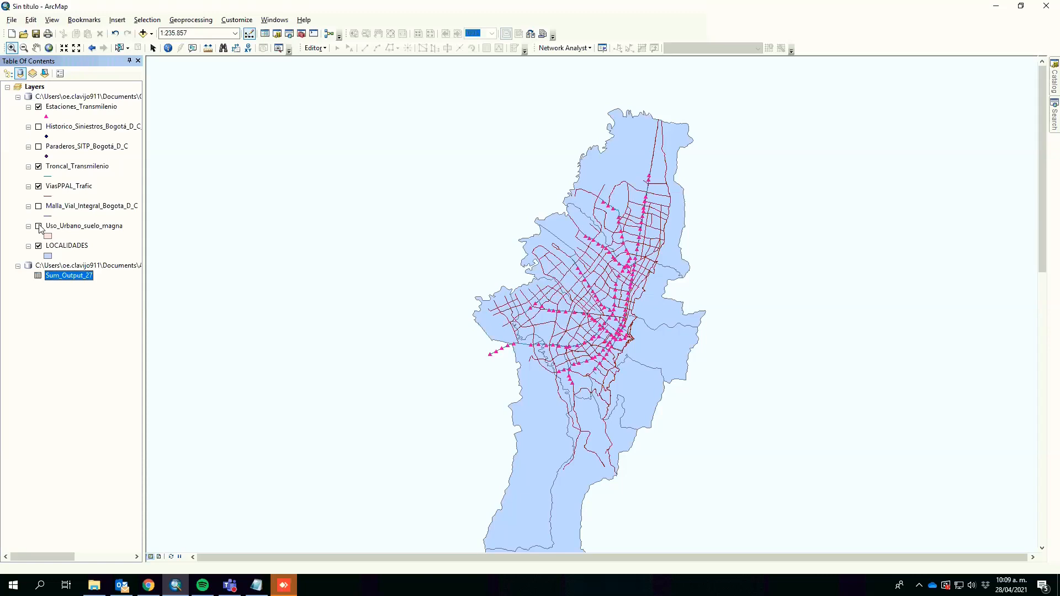
{"action": "left_click", "coordinate": [39, 187]}
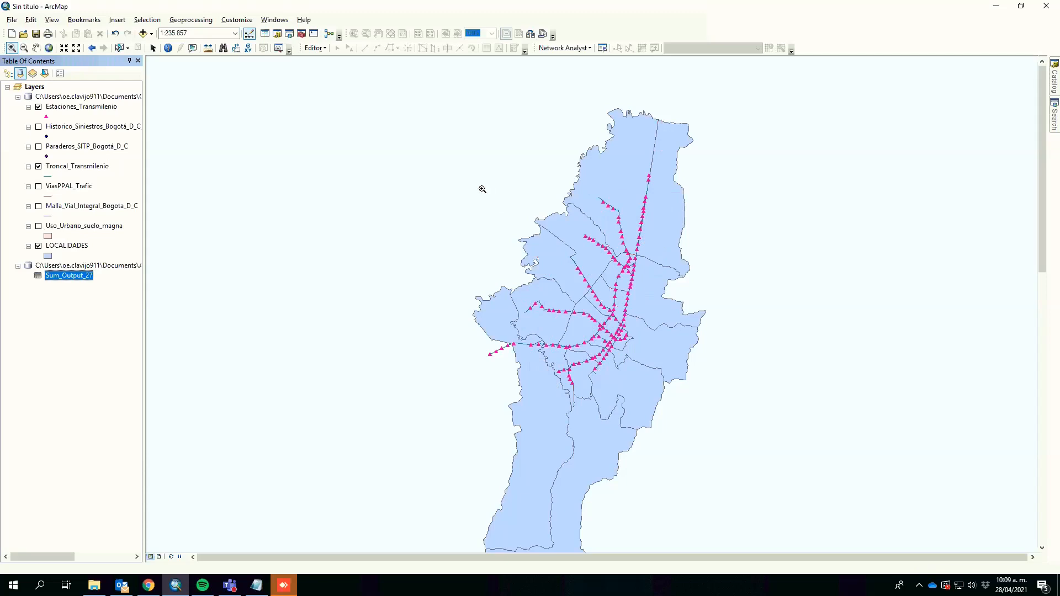
Step: Turn on labels for the LOCALIDADES layer using the NOMB_LOC field
{"action": "left_click", "coordinate": [153, 47]}
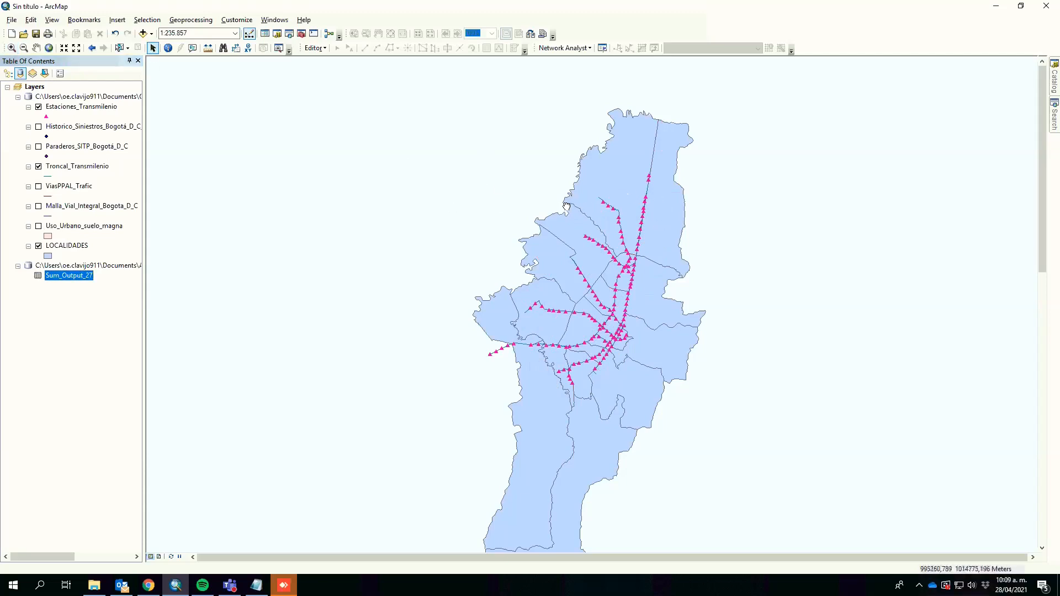
{"action": "left_click_drag", "start_coordinate": [572, 212], "coordinate": [563, 204]}
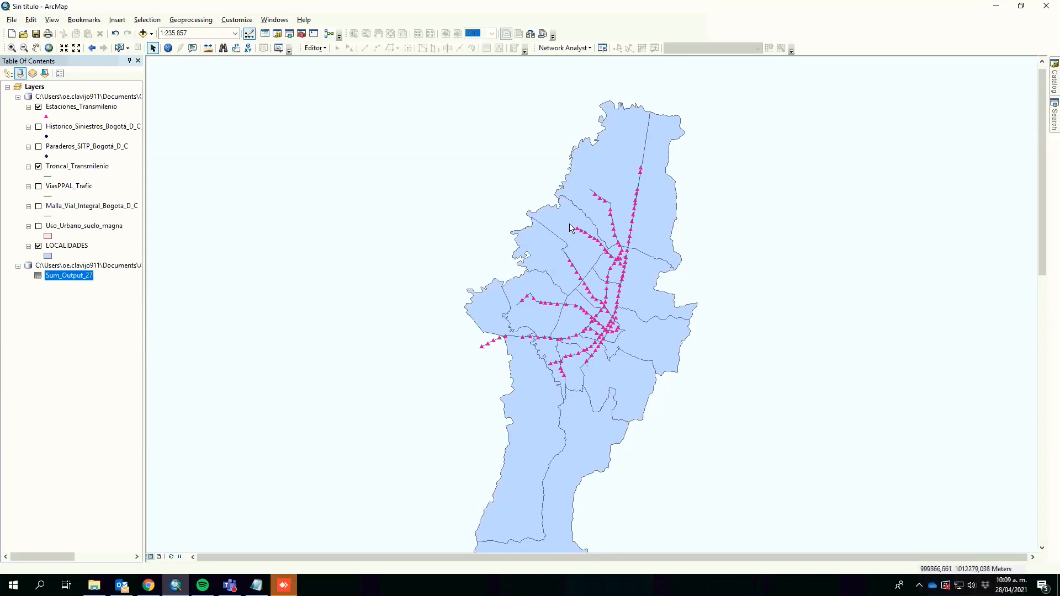
{"action": "left_click", "coordinate": [8, 74]}
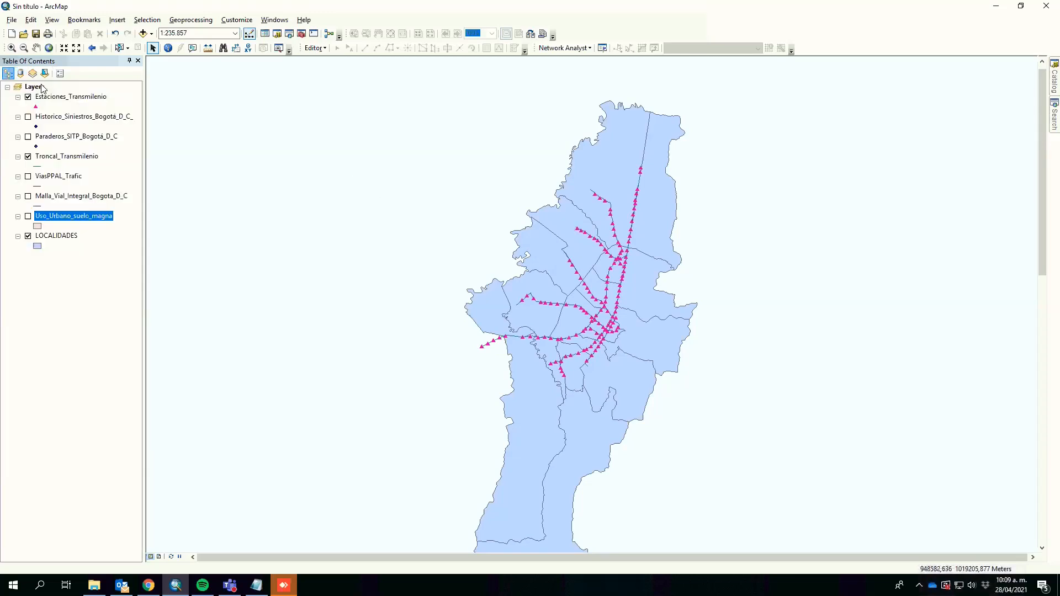
{"action": "right_click", "coordinate": [58, 235]}
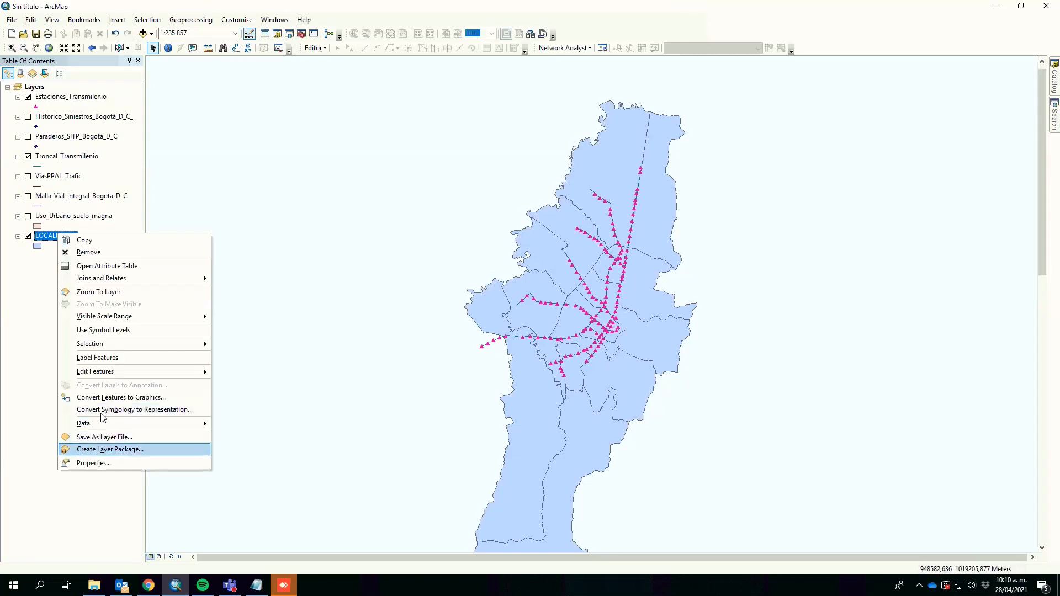
{"action": "left_click", "coordinate": [123, 466]}
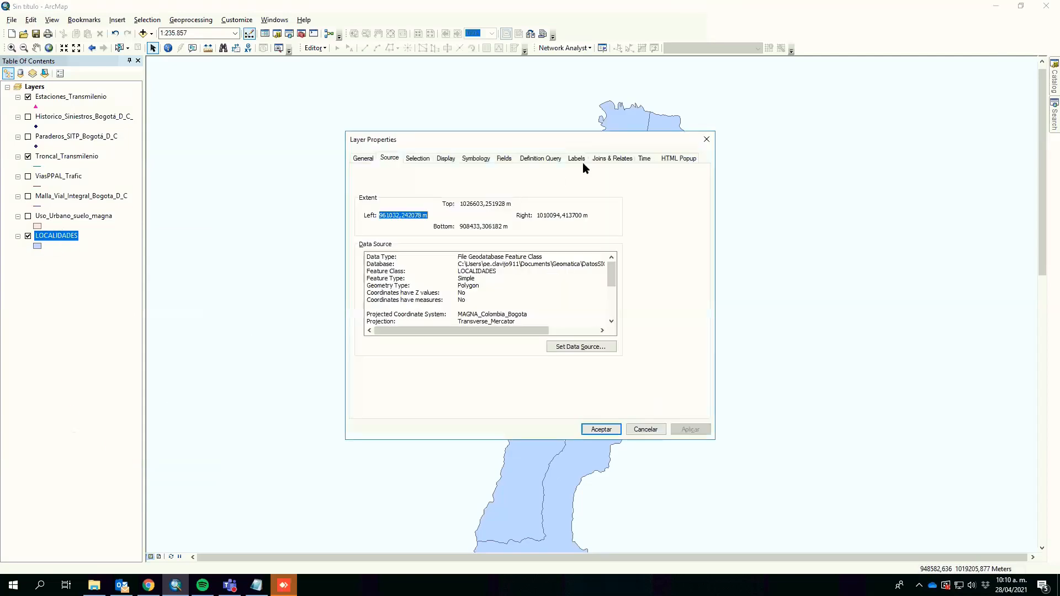
{"action": "left_click", "coordinate": [577, 160]}
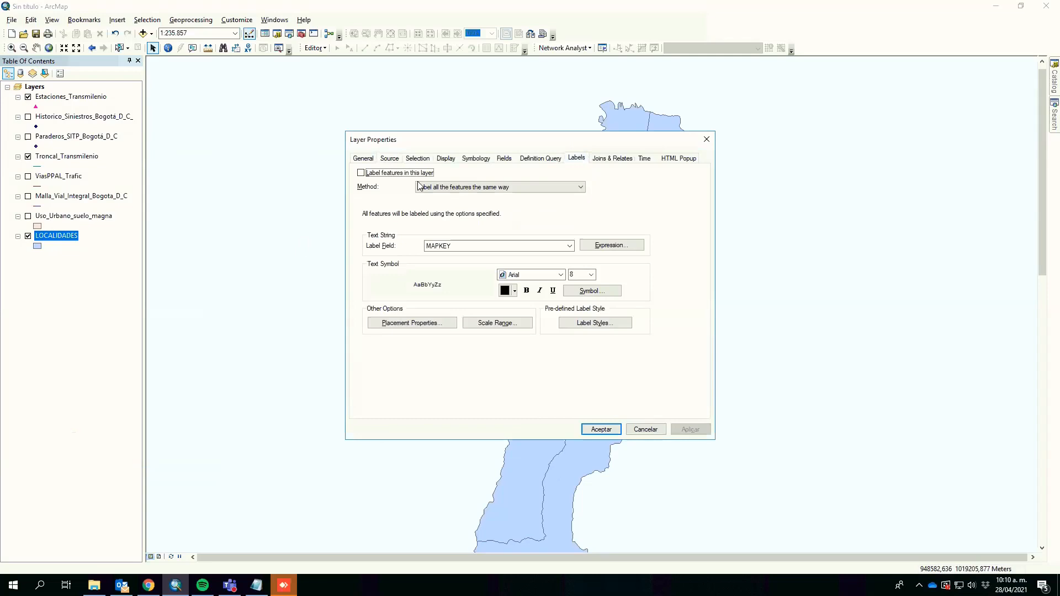
{"action": "left_click", "coordinate": [362, 173]}
{"action": "left_click", "coordinate": [481, 246]}
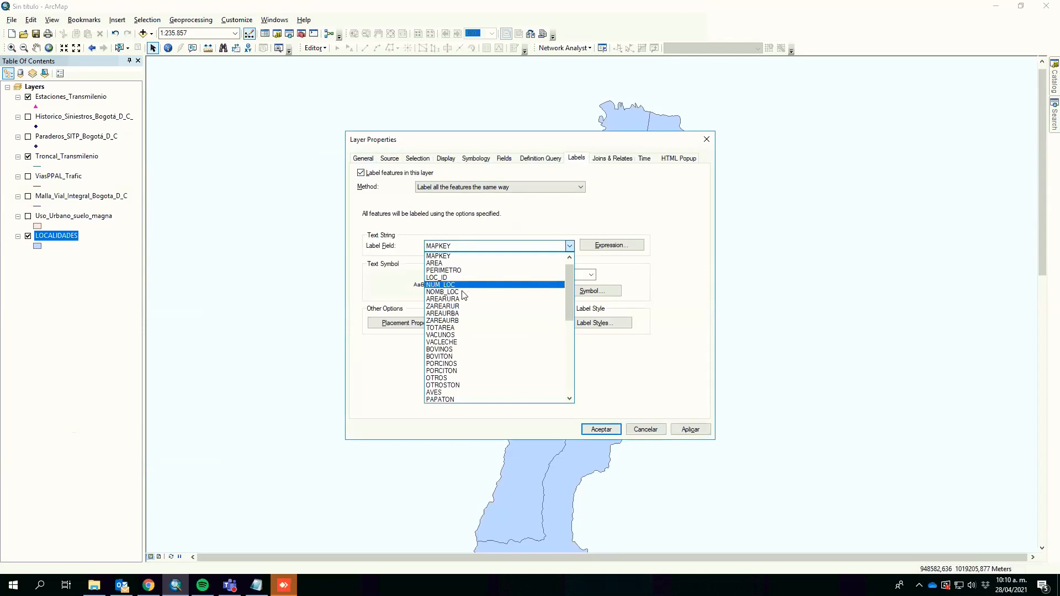
{"action": "left_click", "coordinate": [467, 292]}
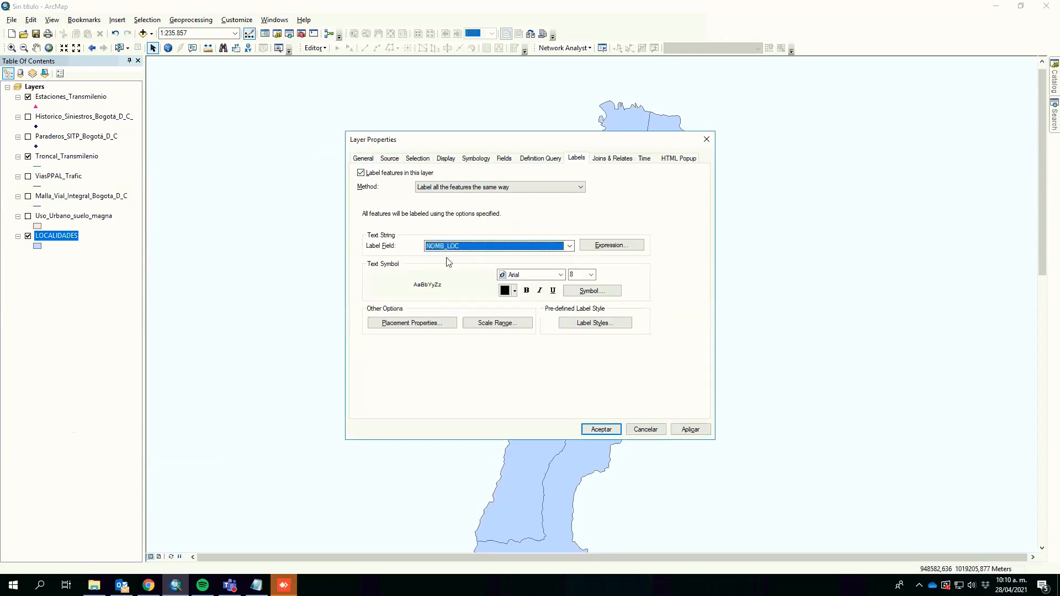
{"action": "left_click", "coordinate": [690, 430]}
{"action": "left_click_drag", "start_coordinate": [653, 137], "coordinate": [400, 191]}
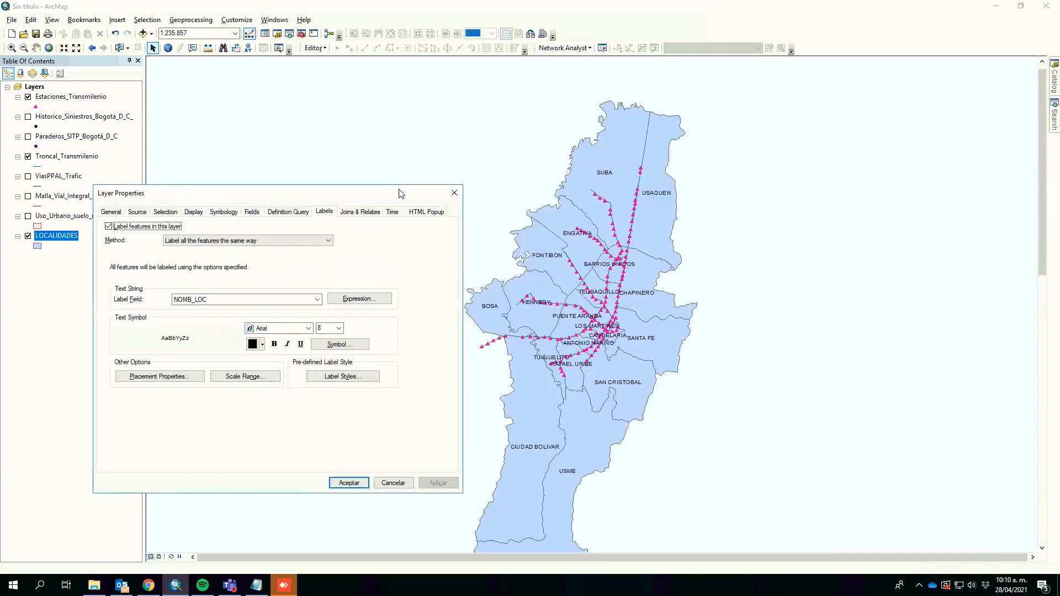
{"action": "left_click", "coordinate": [359, 483]}
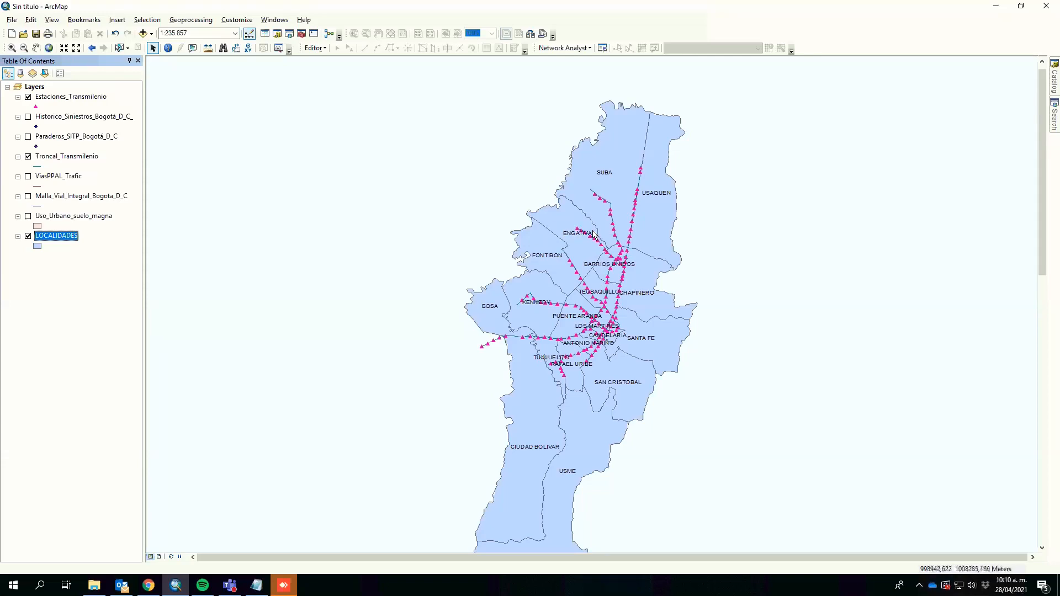
Step: Select the ENGATIVA record in the LOCALIDADES attribute table and close the table
{"action": "right_click", "coordinate": [55, 239]}
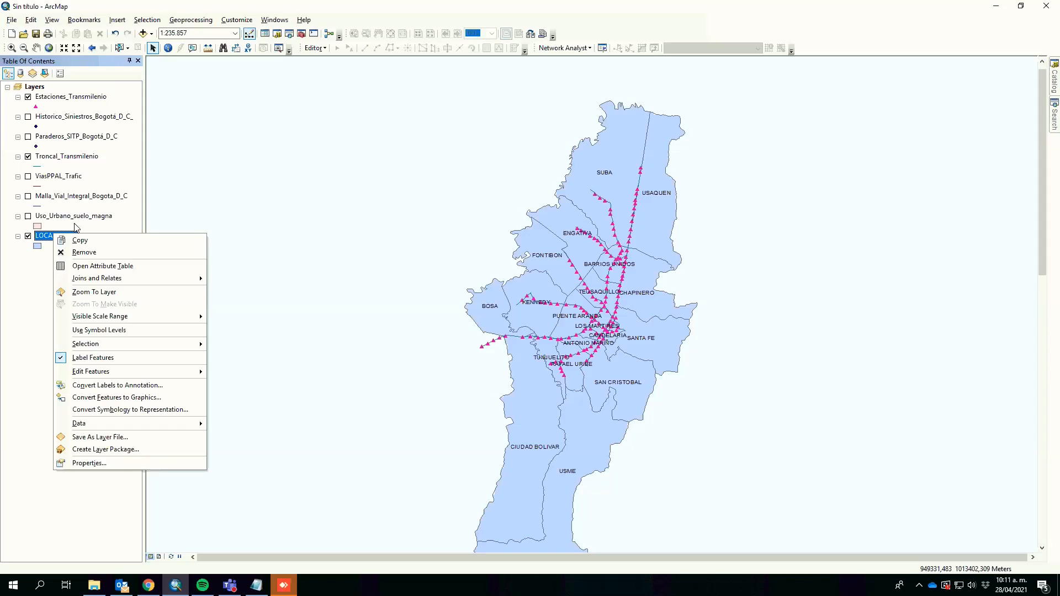
{"action": "left_click", "coordinate": [98, 265]}
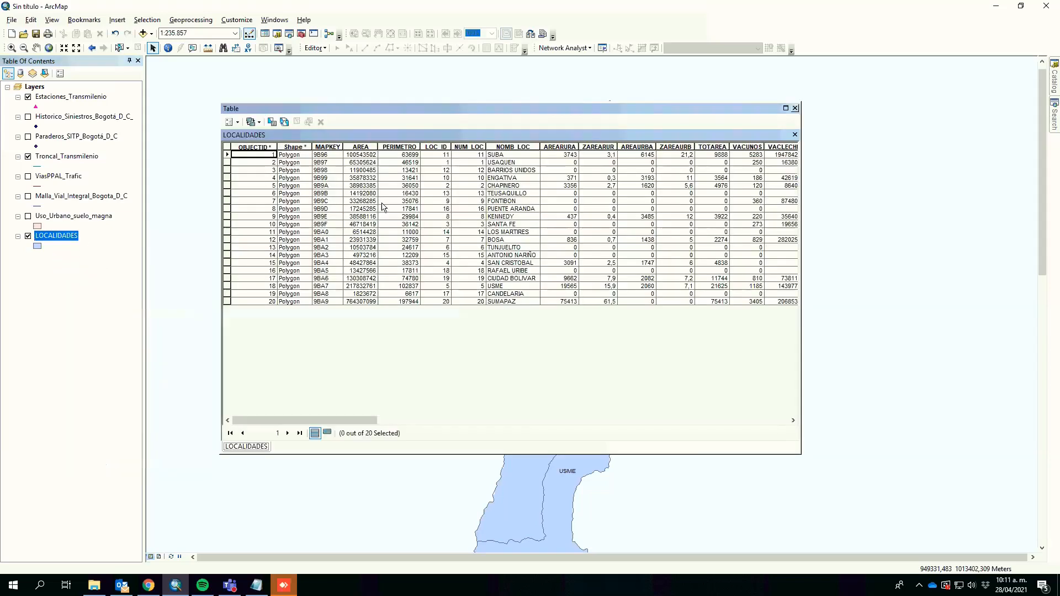
{"action": "left_click", "coordinate": [503, 178]}
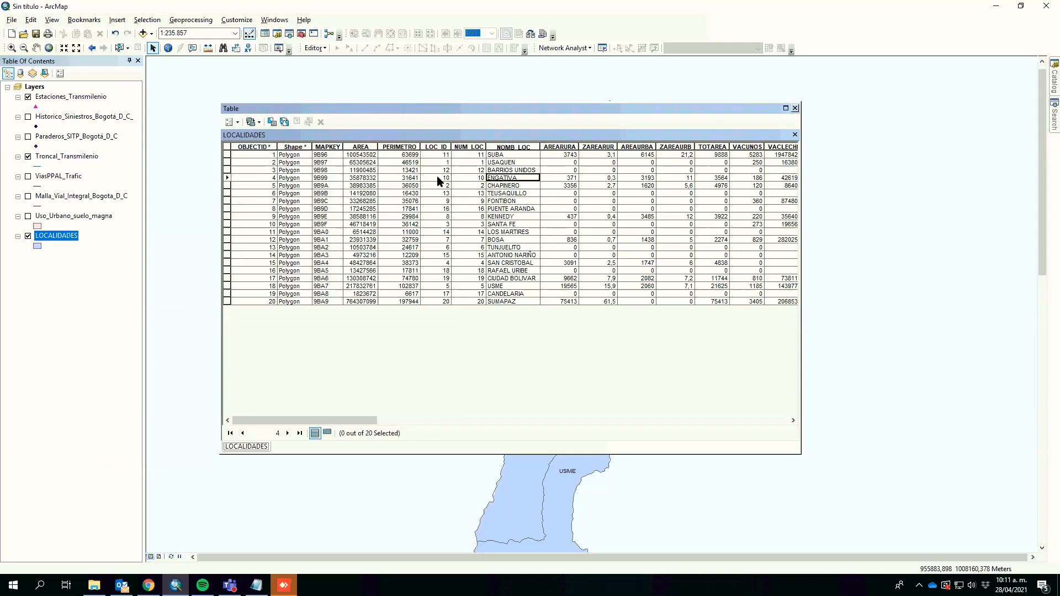
{"action": "left_click", "coordinate": [226, 178]}
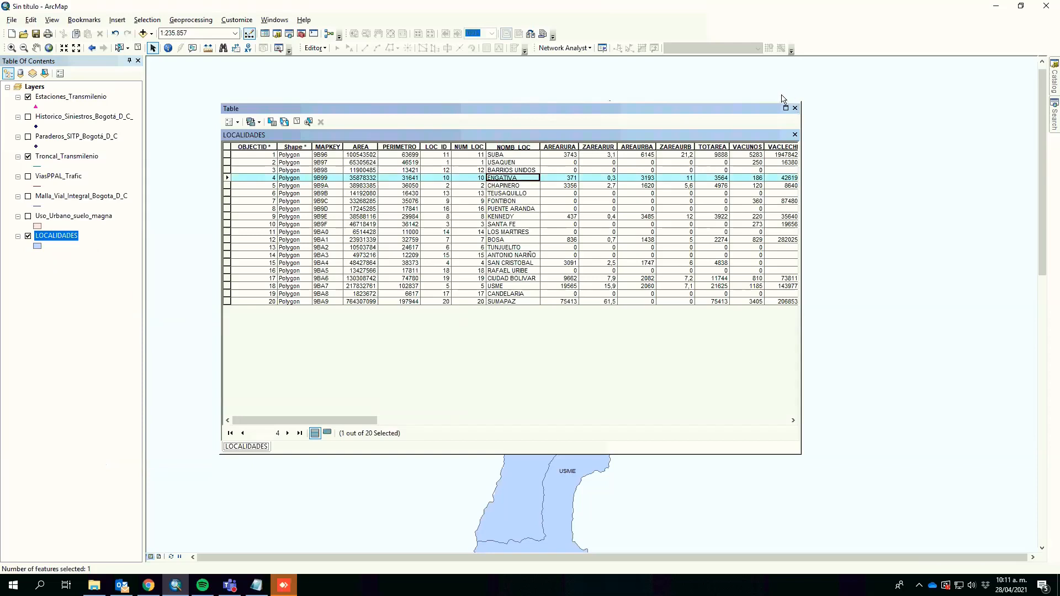
{"action": "left_click", "coordinate": [795, 107]}
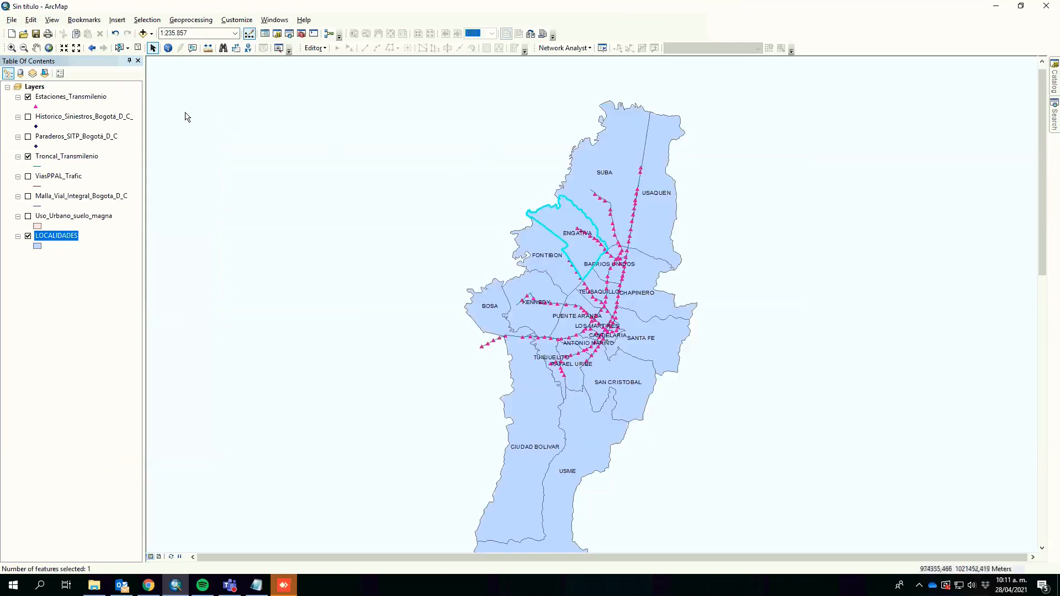
Step: Create a new layer from the selected ENGATIVA feature of LOCALIDADES
{"action": "right_click", "coordinate": [67, 236]}
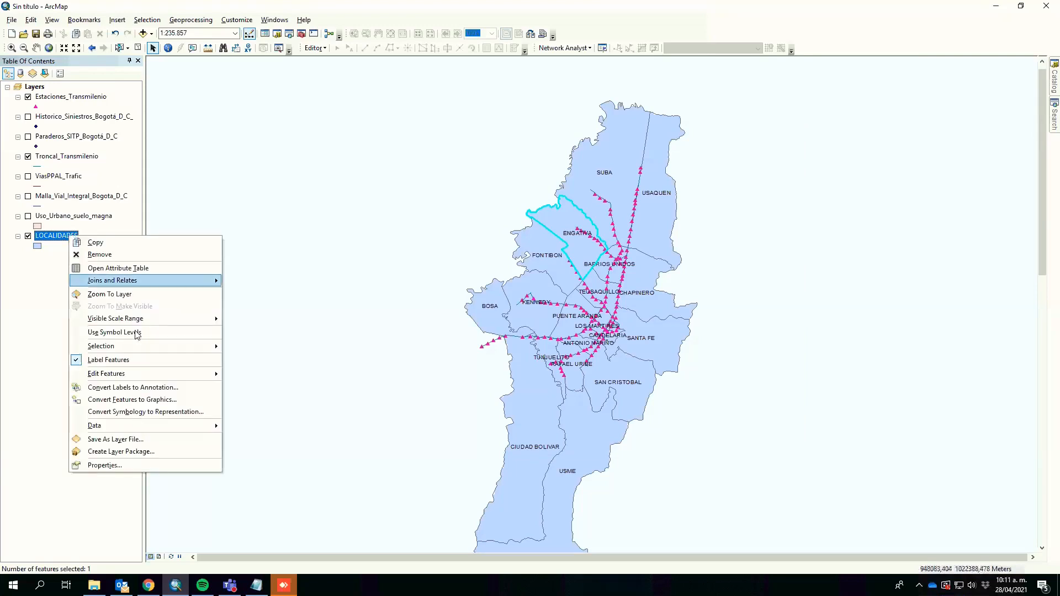
{"action": "mouse_move", "coordinate": [153, 348]}
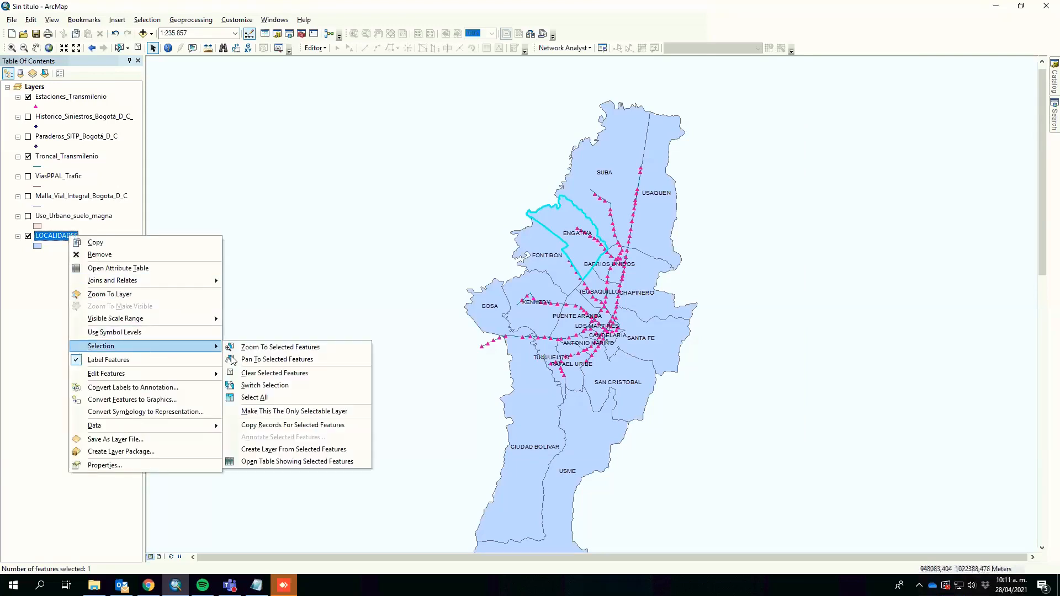
{"action": "left_click", "coordinate": [303, 450]}
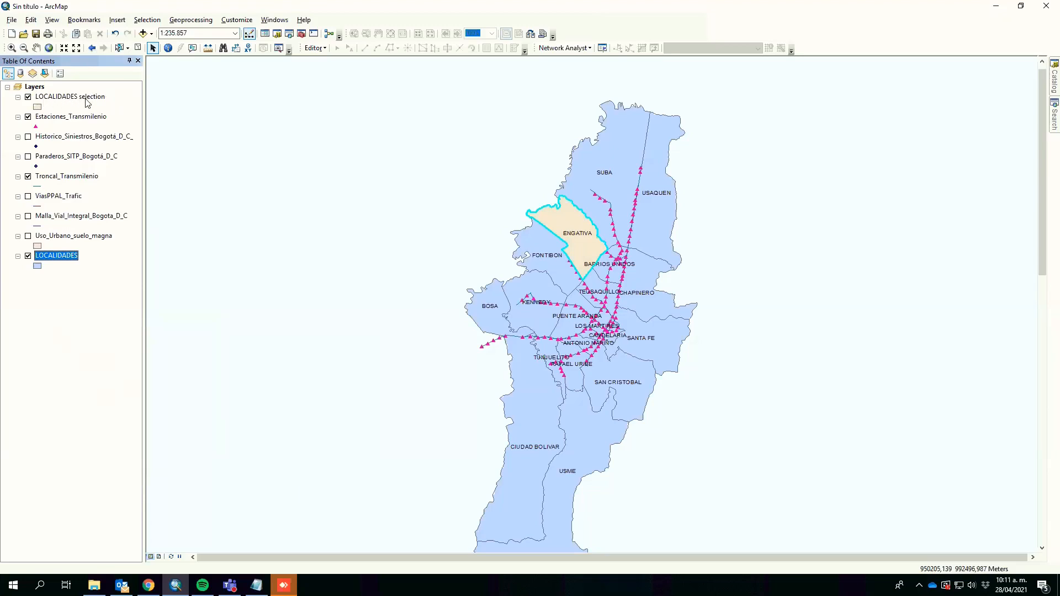
{"action": "left_click", "coordinate": [27, 256]}
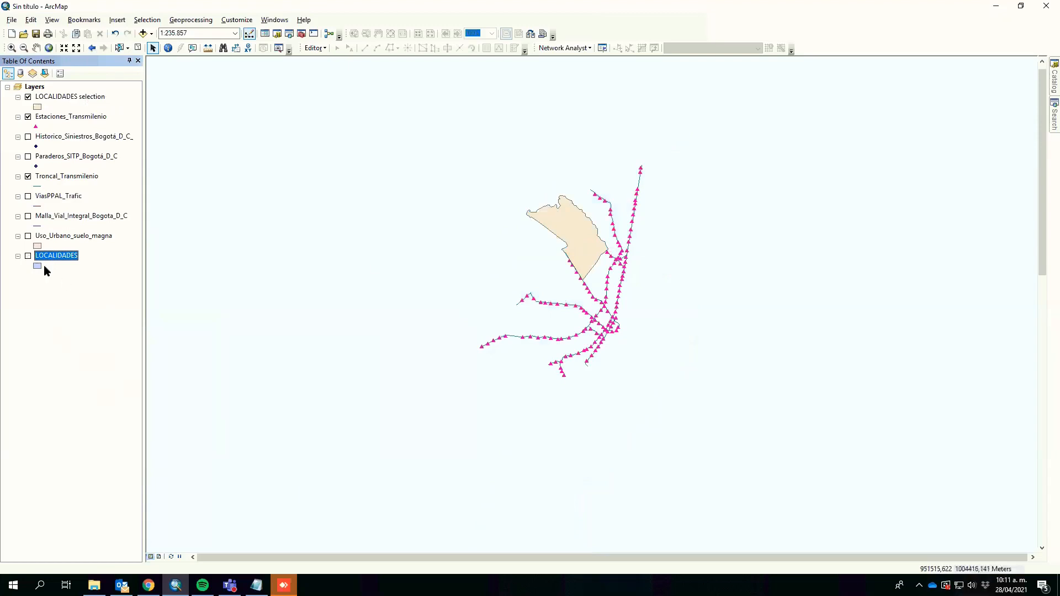
{"action": "left_click", "coordinate": [28, 257]}
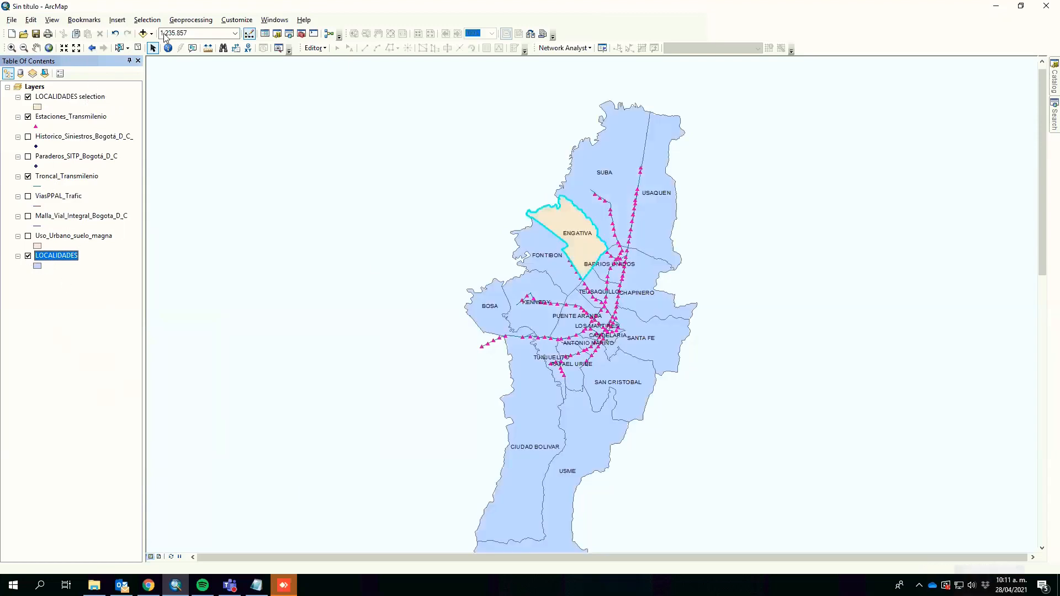
Step: Clear the selection and reselect the ENGATIVA record in the LOCALIDADES attribute table, then close the table
{"action": "left_click", "coordinate": [137, 48]}
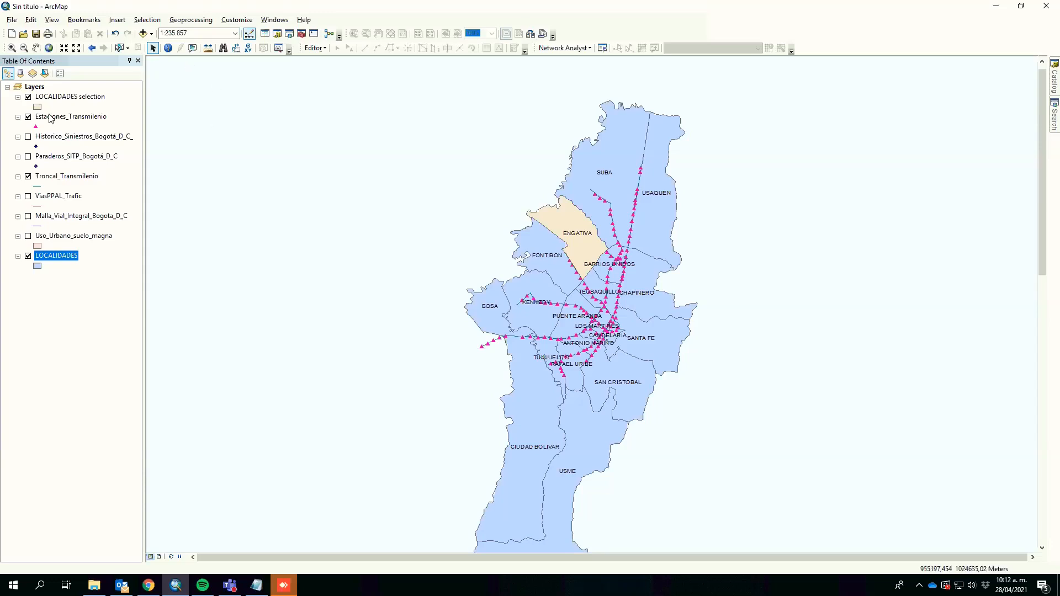
{"action": "right_click", "coordinate": [46, 255]}
{"action": "left_click", "coordinate": [86, 285]}
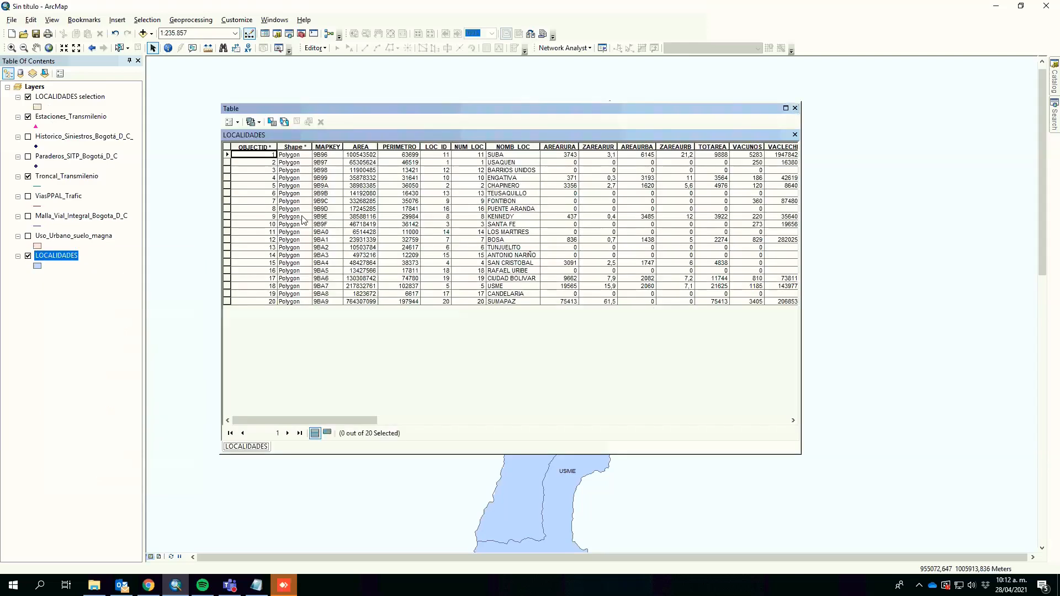
{"action": "left_click", "coordinate": [226, 186]}
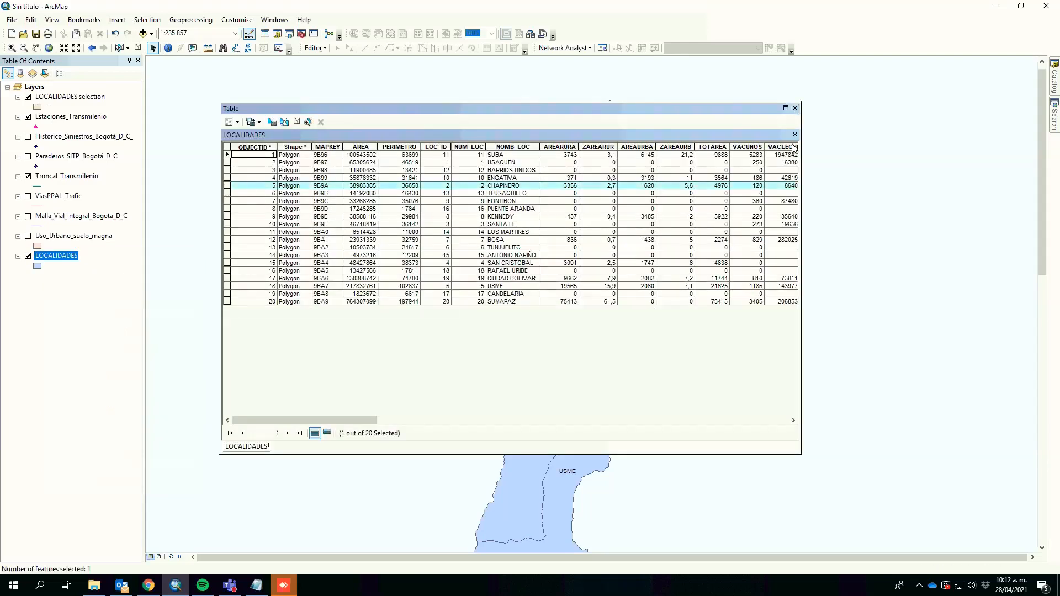
{"action": "left_click", "coordinate": [226, 178]}
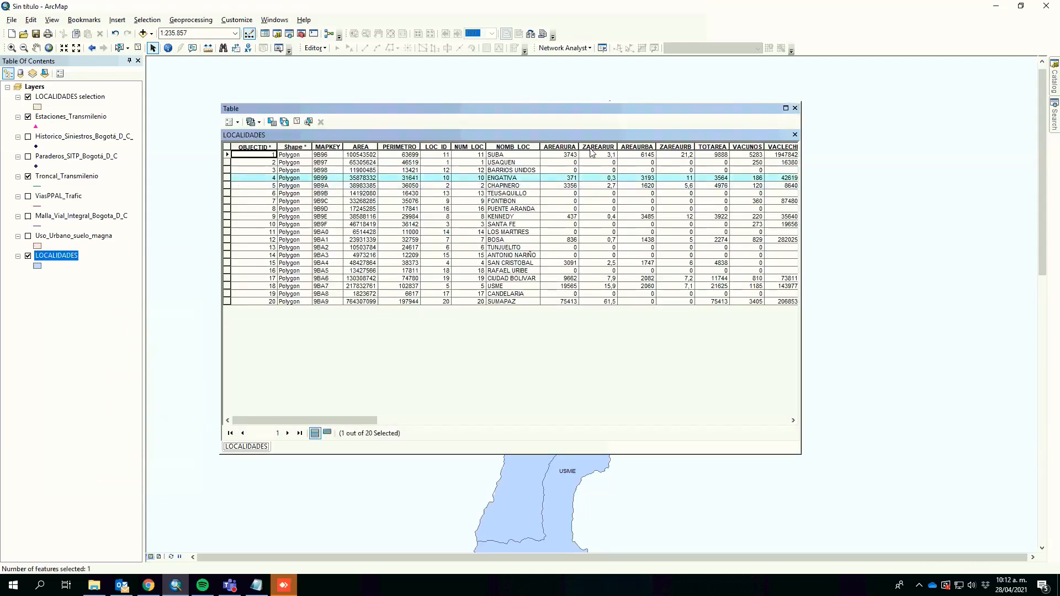
{"action": "left_click", "coordinate": [795, 109]}
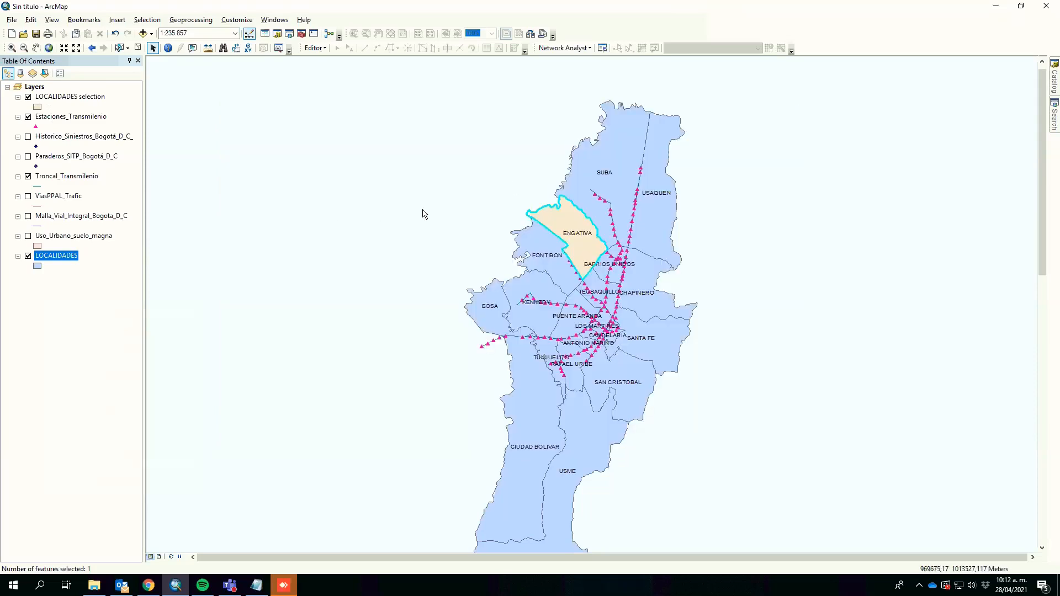
Step: Hide and remove the LOCALIDADES selection layer
{"action": "left_click", "coordinate": [28, 98]}
{"action": "right_click", "coordinate": [69, 97]}
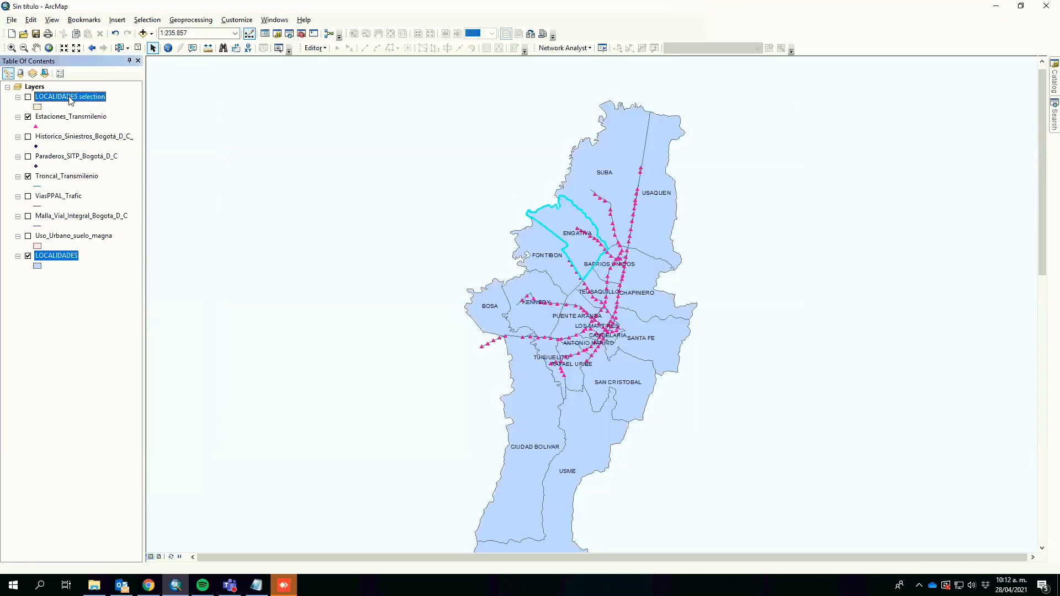
{"action": "left_click", "coordinate": [96, 116]}
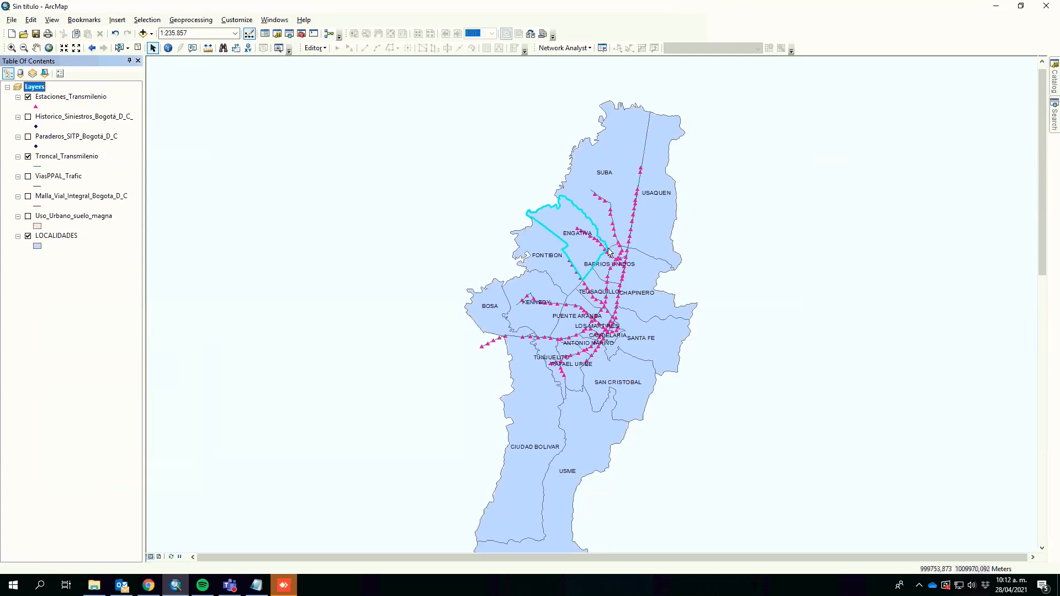
Step: Create a layer from the selected LOCALIDADES feature again
{"action": "right_click", "coordinate": [51, 235]}
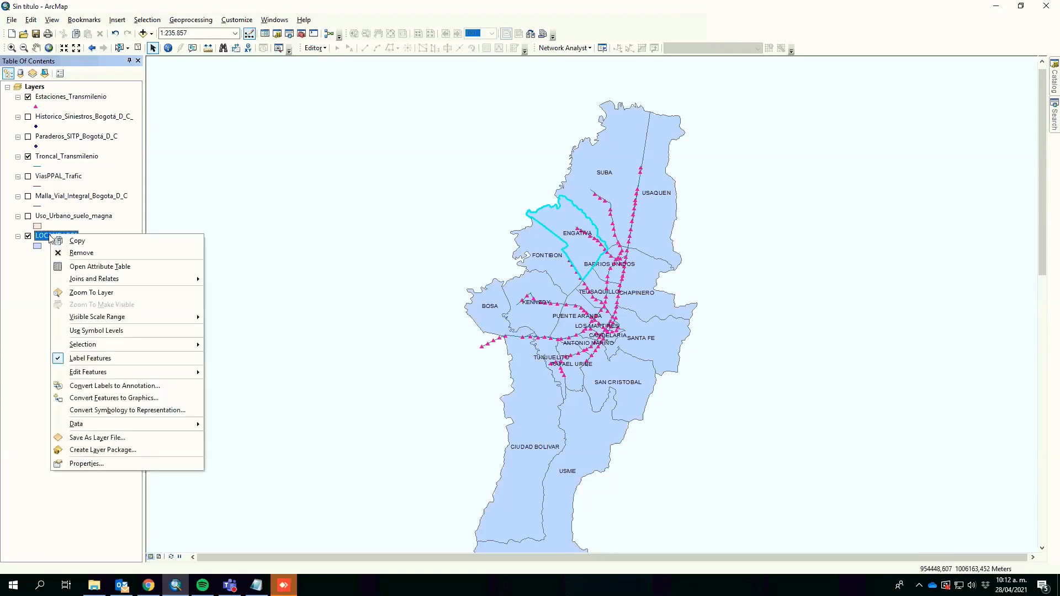
{"action": "mouse_move", "coordinate": [123, 345]}
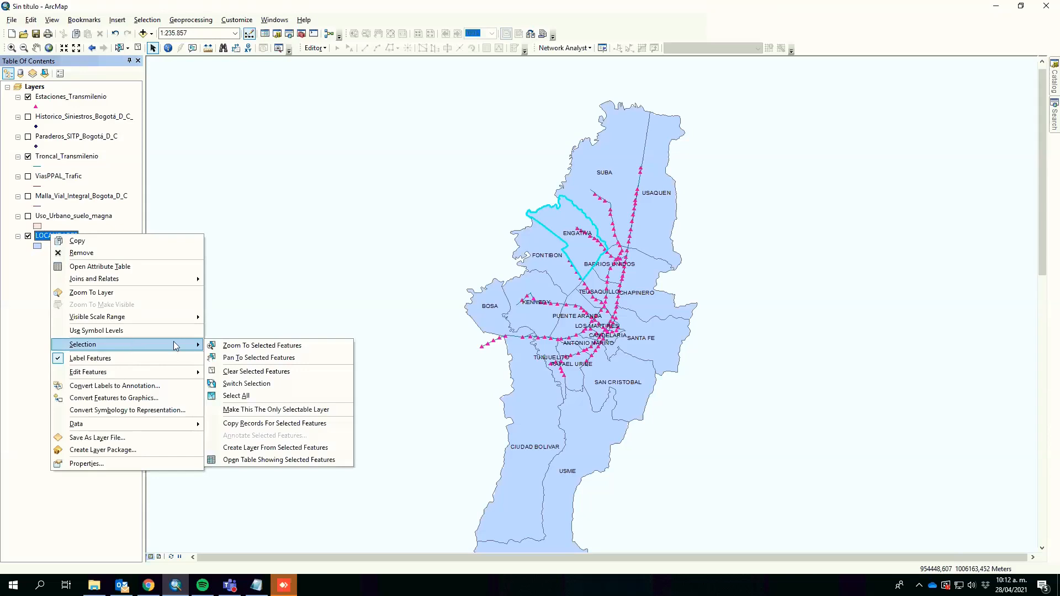
{"action": "left_click", "coordinate": [280, 449]}
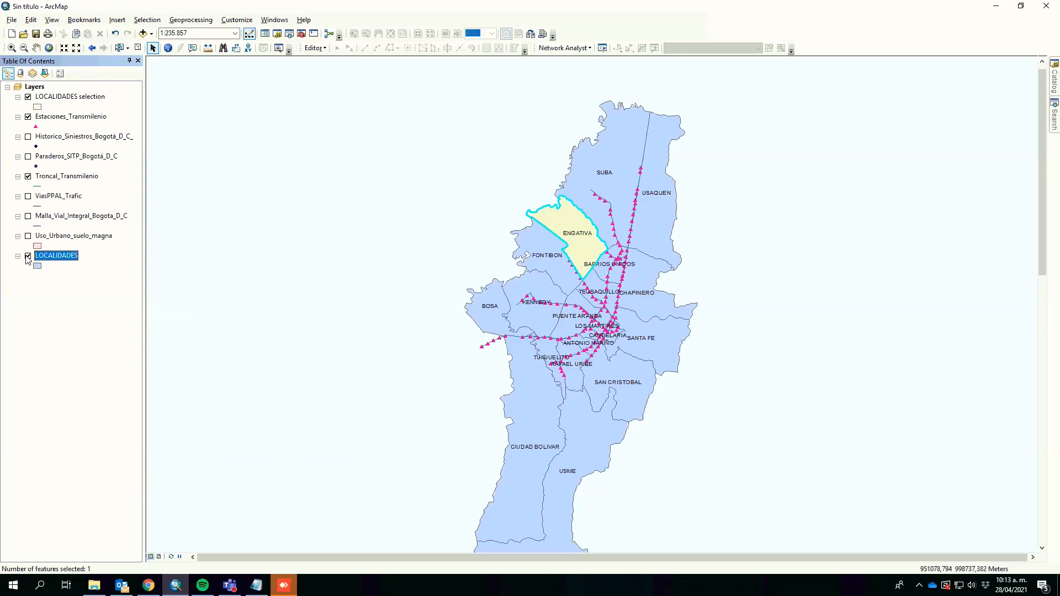
Step: Clear the selection and move the LOCALIDADES selection layer below Estaciones_Transmilenio
{"action": "left_click", "coordinate": [139, 49]}
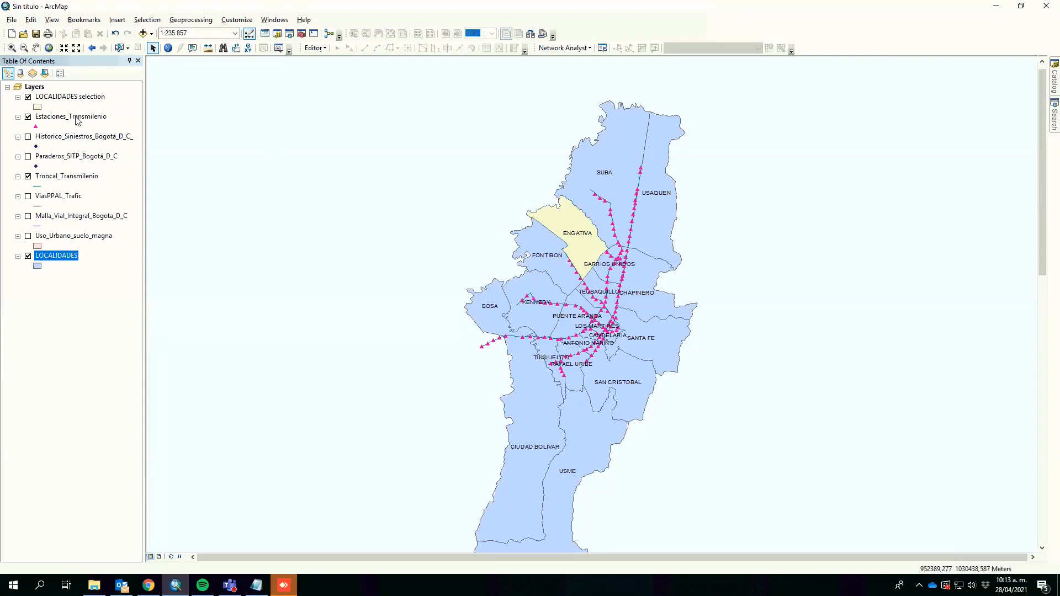
{"action": "left_click", "coordinate": [76, 111], "text": "ctrl"}
{"action": "mouse_move", "coordinate": [75, 122]}
{"action": "left_mouse_down"}
{"action": "mouse_move", "coordinate": [74, 93]}
{"action": "mouse_move", "coordinate": [75, 122]}
{"action": "mouse_move", "coordinate": [87, 110]}
{"action": "left_mouse_up"}
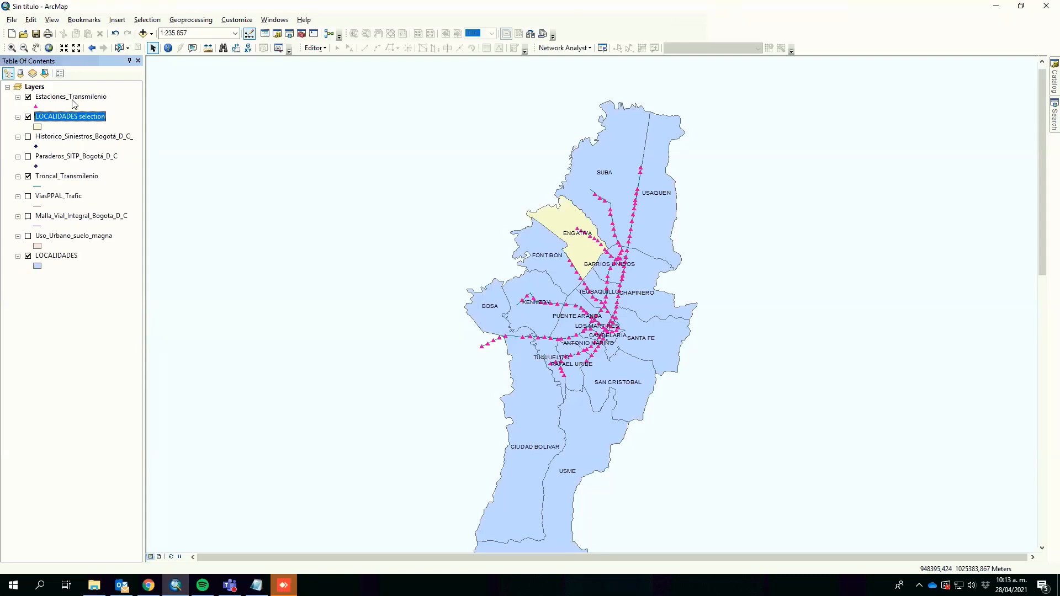
Step: Select Estaciones_Transmilenio features that are completely within the LOCALIDADES selection layer using Select By Location
{"action": "left_click", "coordinate": [145, 21]}
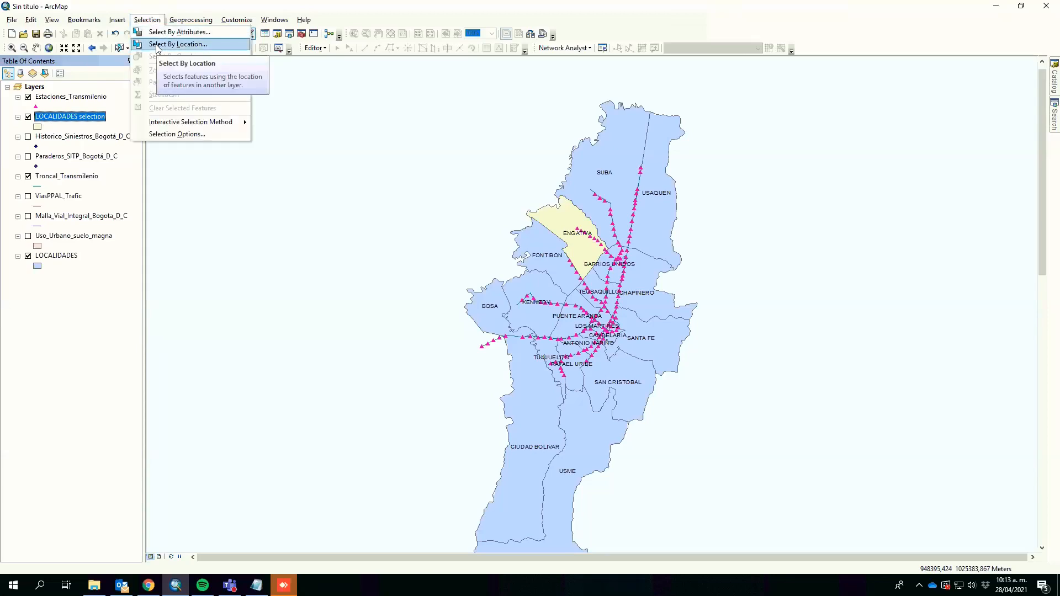
{"action": "left_click", "coordinate": [159, 45]}
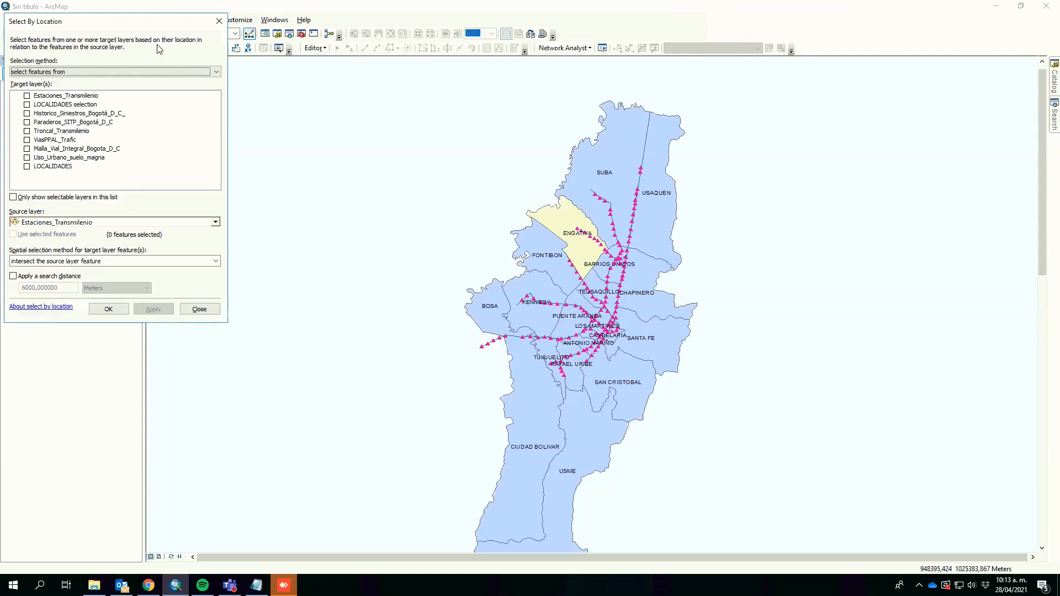
{"action": "left_click_drag", "start_coordinate": [105, 22], "coordinate": [448, 115]}
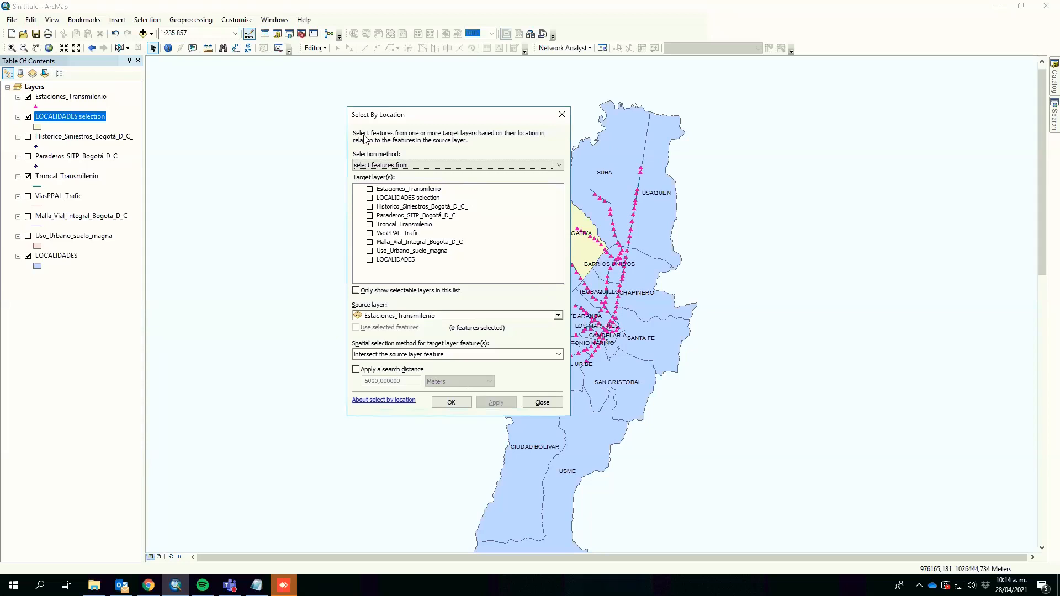
{"action": "left_click", "coordinate": [418, 165]}
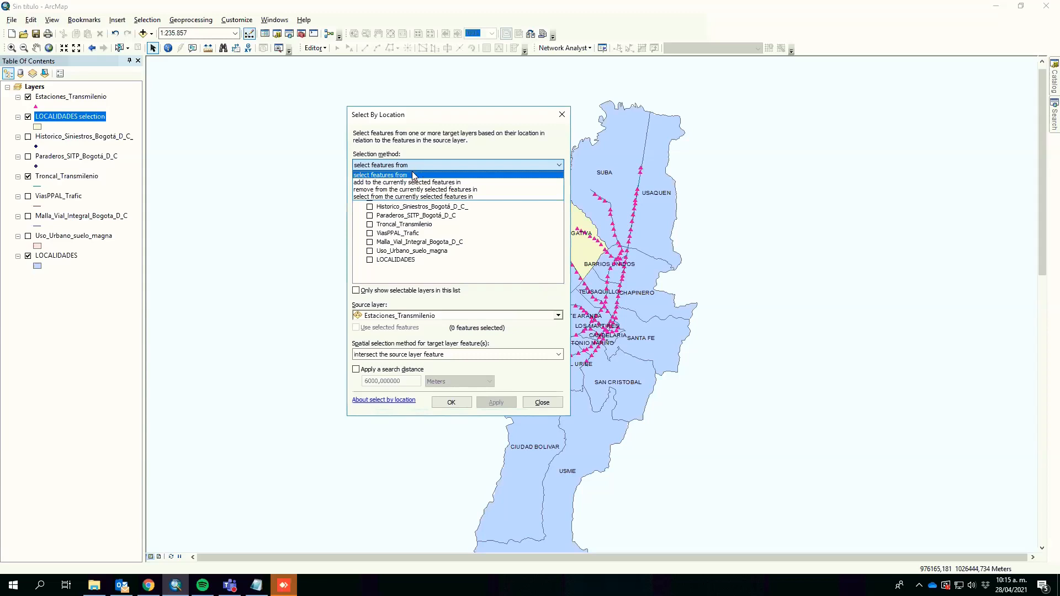
{"action": "left_click", "coordinate": [412, 174]}
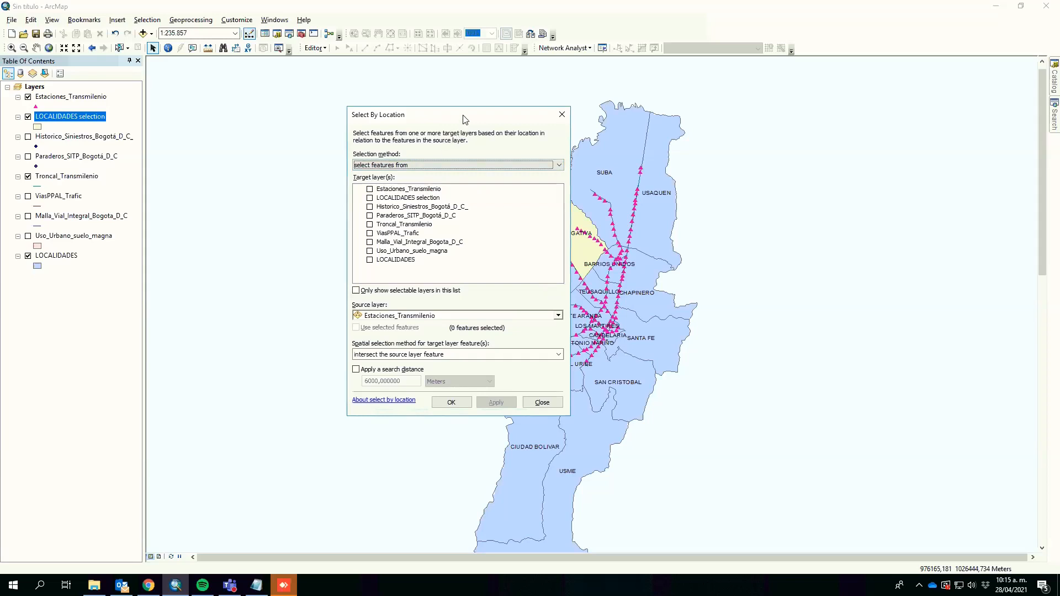
{"action": "left_click", "coordinate": [370, 190]}
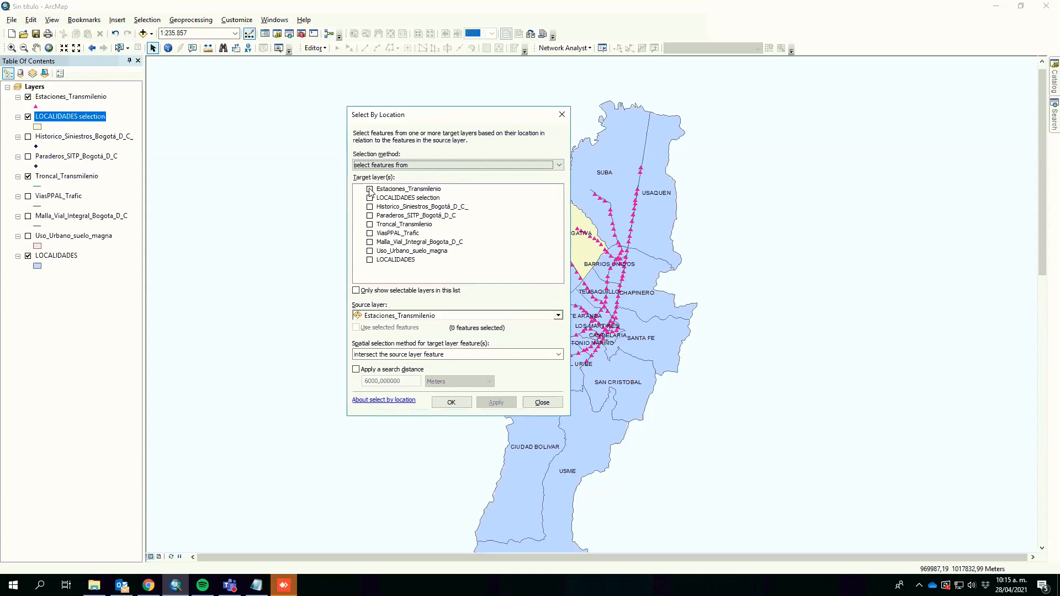
{"action": "left_click", "coordinate": [441, 318]}
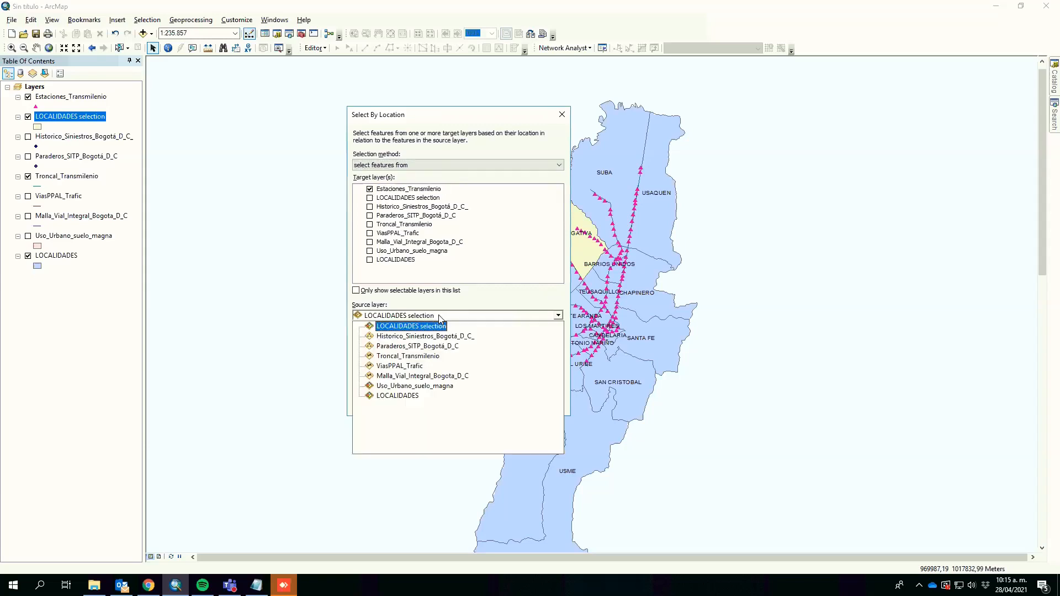
{"action": "left_click", "coordinate": [441, 318]}
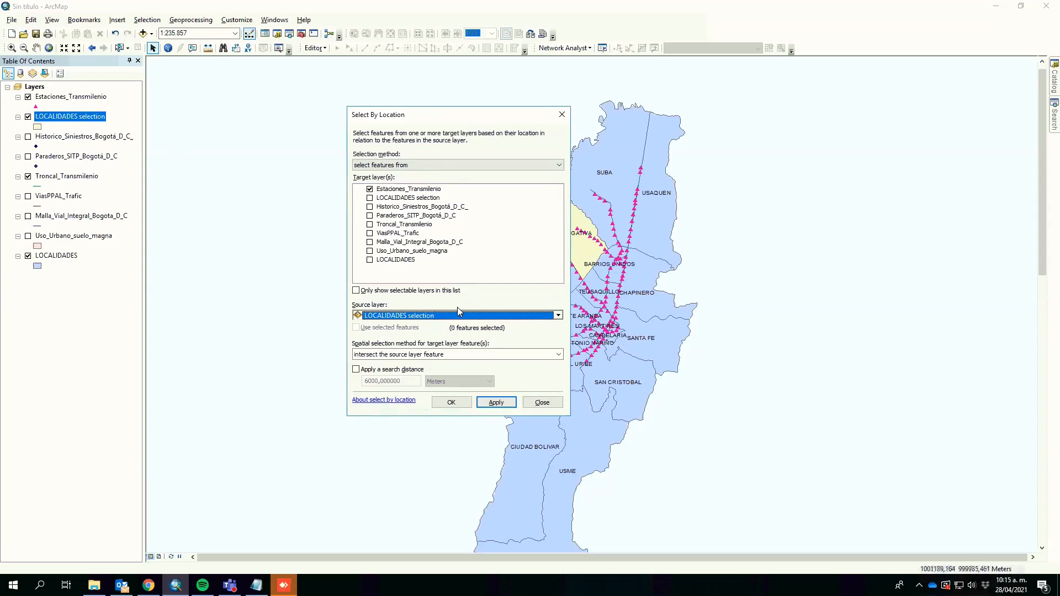
{"action": "left_click_drag", "start_coordinate": [450, 115], "coordinate": [363, 109]}
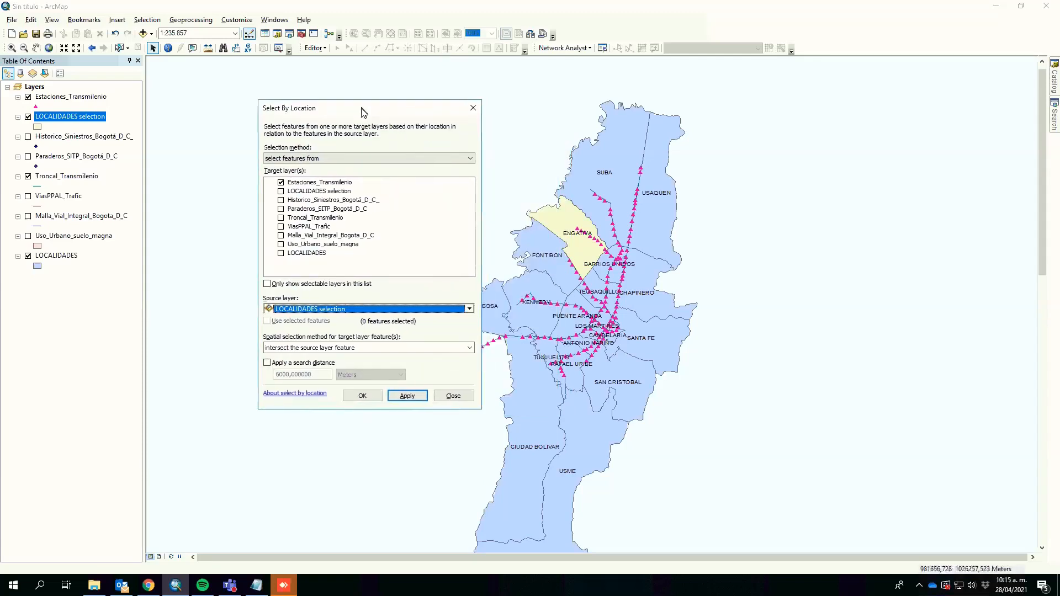
{"action": "left_click", "coordinate": [352, 349]}
{"action": "mouse_move", "coordinate": [470, 381]}
{"action": "left_mouse_down"}
{"action": "mouse_move", "coordinate": [468, 415]}
{"action": "mouse_move", "coordinate": [468, 374]}
{"action": "left_mouse_up"}
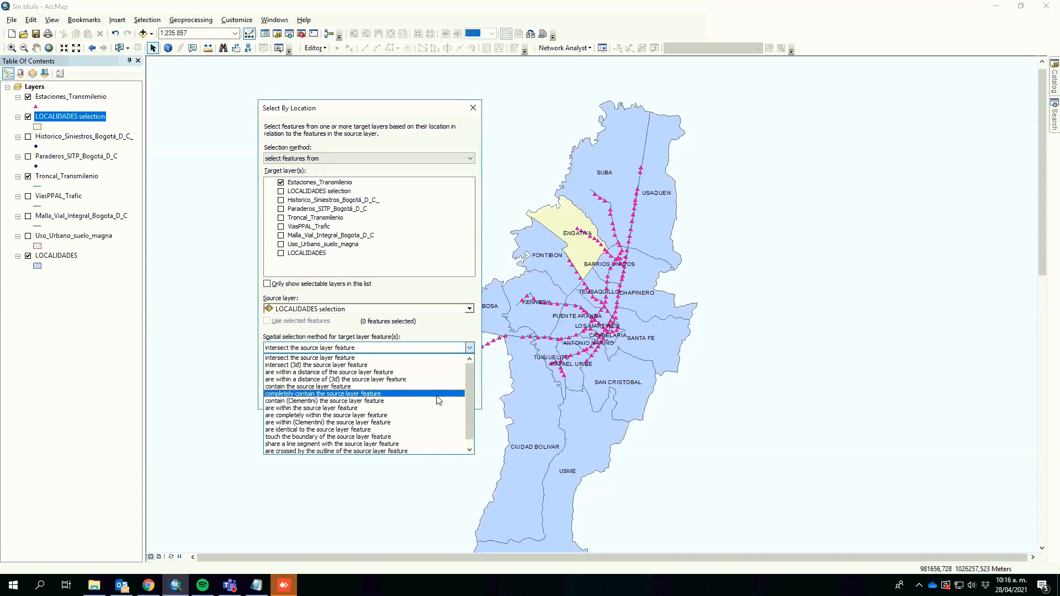
{"action": "left_click", "coordinate": [380, 416]}
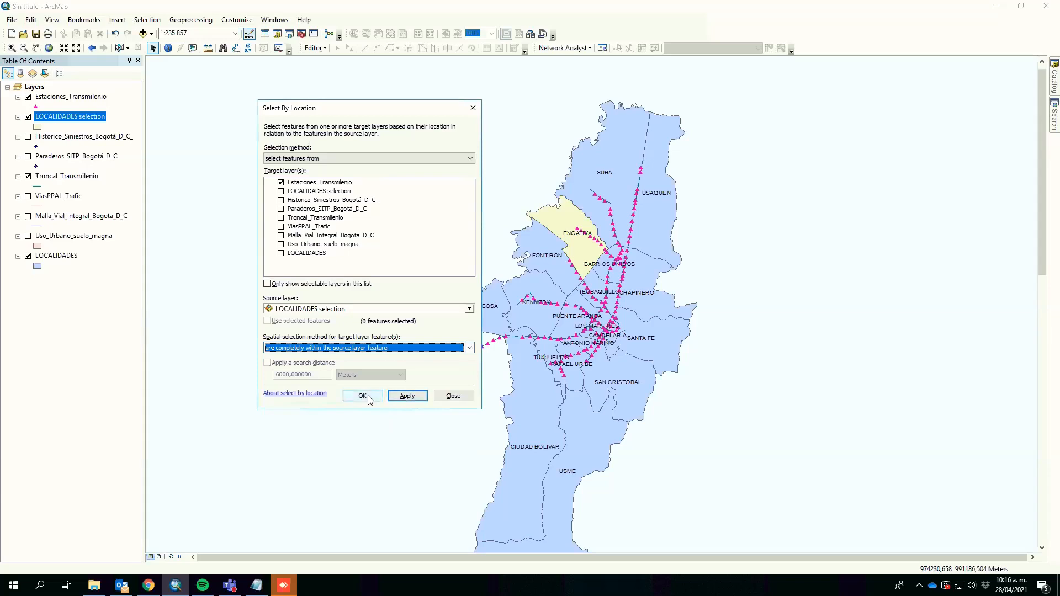
{"action": "left_click", "coordinate": [363, 397]}
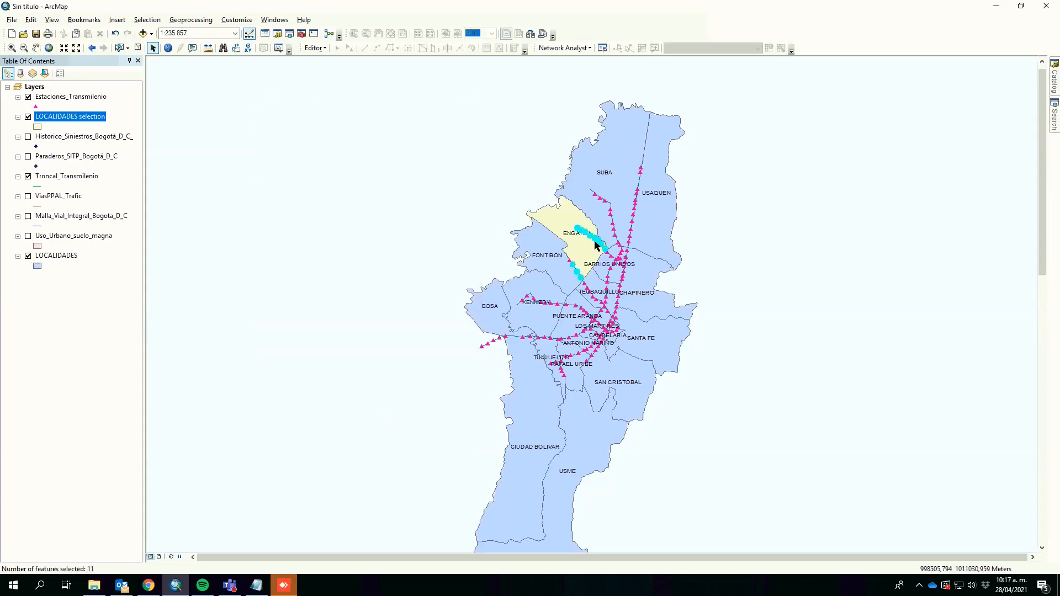
Step: Zoom in to inspect the selected stations along ENGATIVA's boundary, then zoom back out
{"action": "left_click", "coordinate": [11, 48]}
{"action": "left_click_drag", "start_coordinate": [530, 218], "coordinate": [634, 304]}
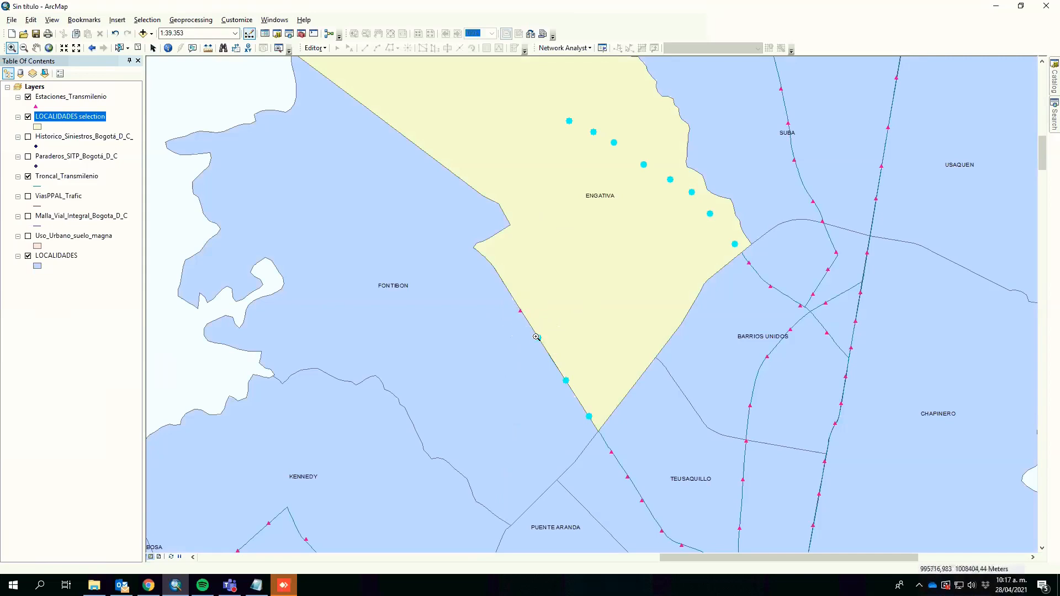
{"action": "left_click_drag", "start_coordinate": [529, 327], "coordinate": [554, 351]}
{"action": "left_click_drag", "start_coordinate": [514, 229], "coordinate": [545, 277]}
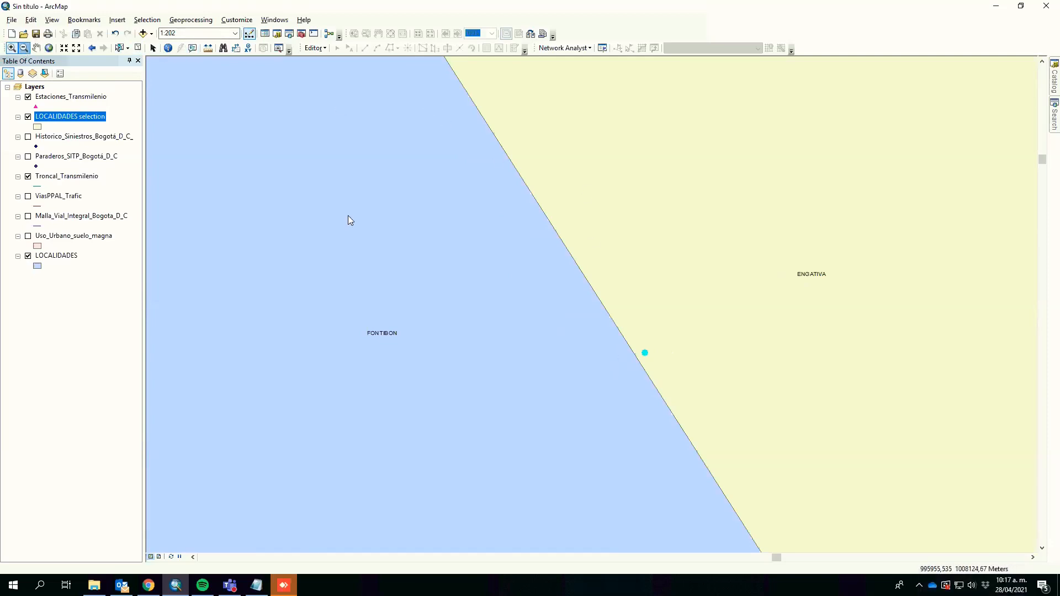
{"action": "left_click_drag", "start_coordinate": [591, 331], "coordinate": [667, 386]}
{"action": "left_click_drag", "start_coordinate": [557, 307], "coordinate": [679, 391]}
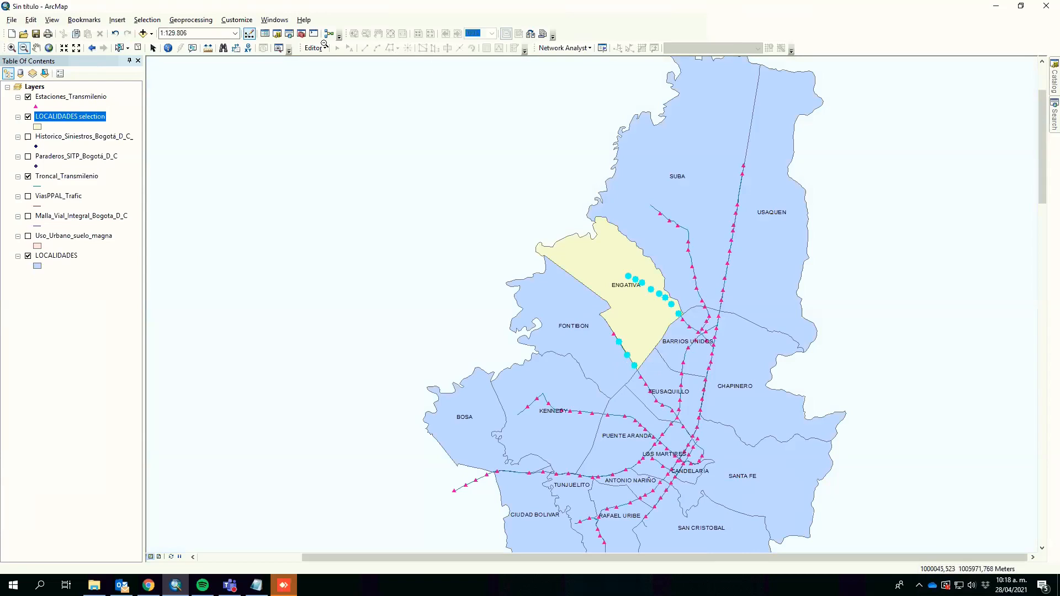
Step: Reapply Select By Location to select Estaciones_Transmilenio stations that are completely within the LOCALIDADES selection layer feature
{"action": "left_click", "coordinate": [147, 20]}
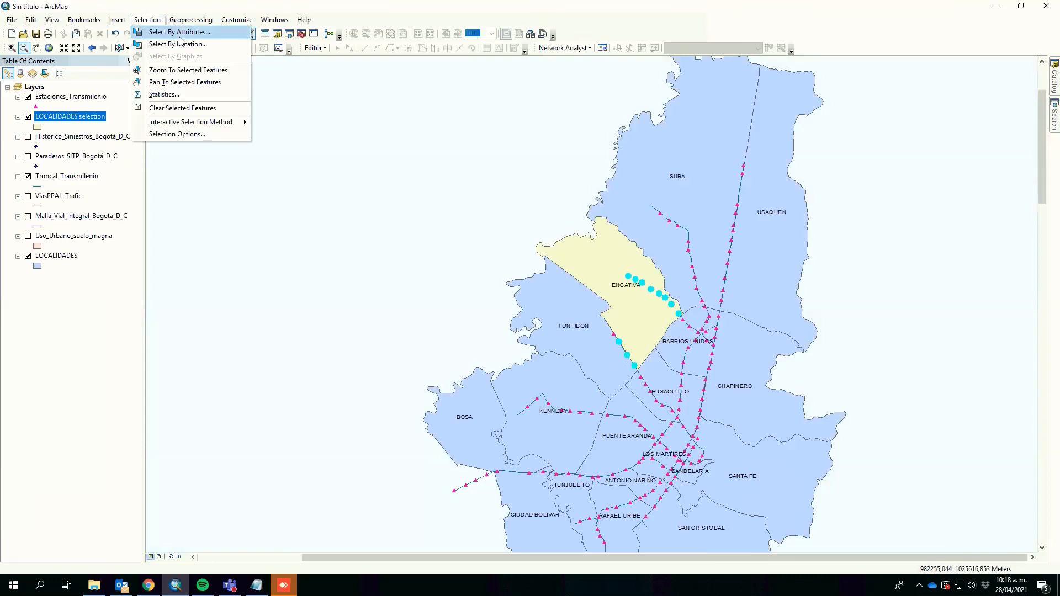
{"action": "left_click", "coordinate": [179, 44]}
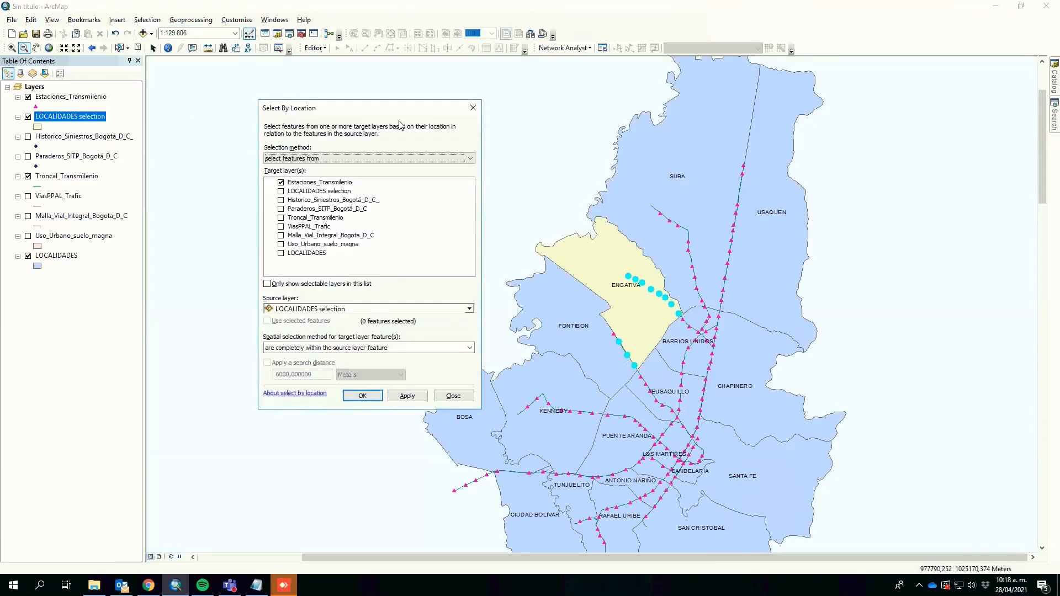
{"action": "left_click_drag", "start_coordinate": [395, 112], "coordinate": [640, 173]}
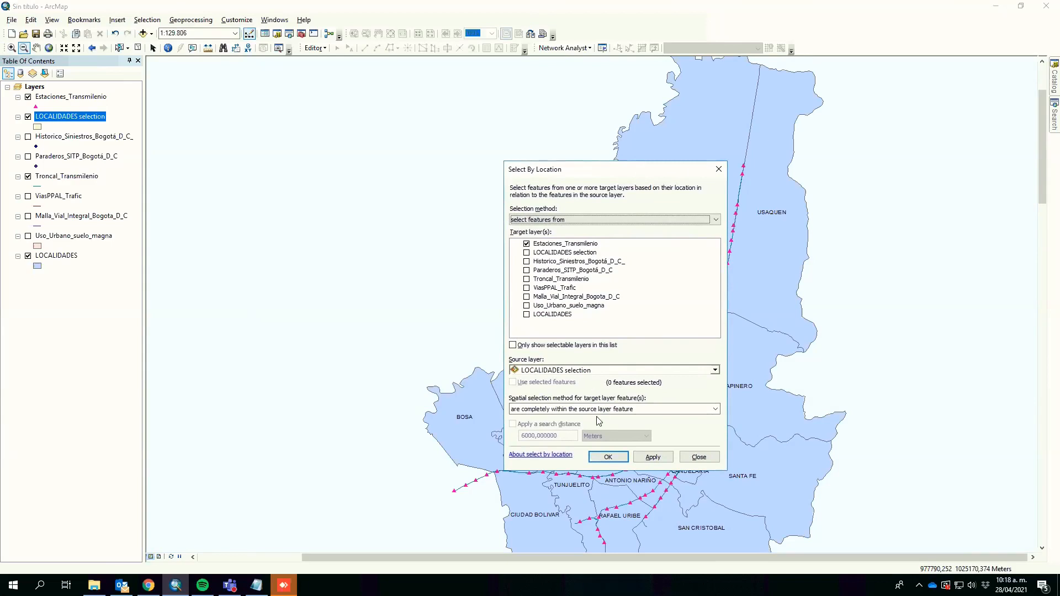
{"action": "left_click", "coordinate": [540, 409]}
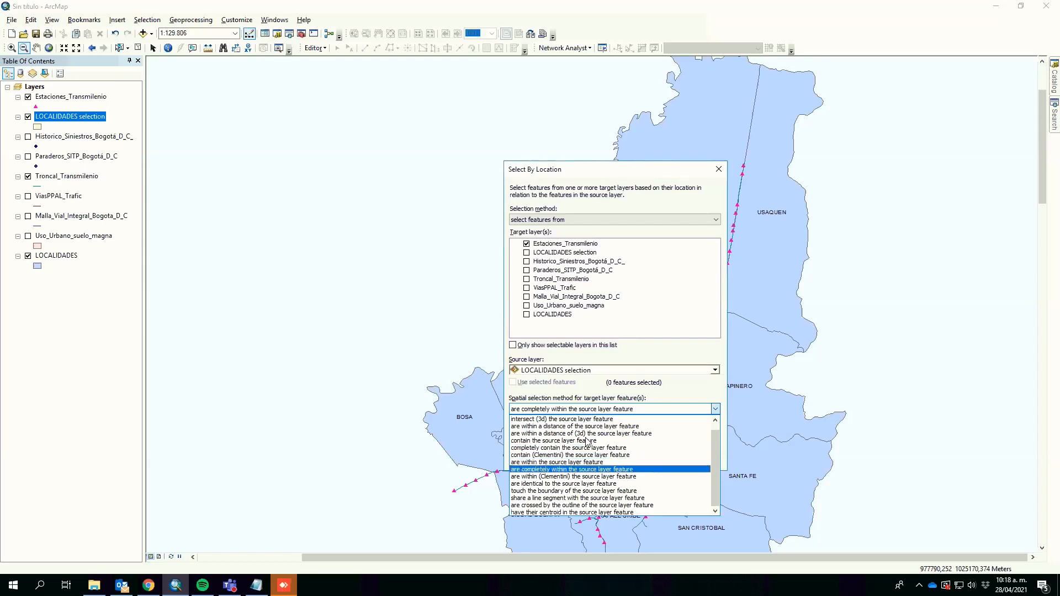
{"action": "left_click", "coordinate": [576, 470]}
{"action": "left_click", "coordinate": [608, 463]}
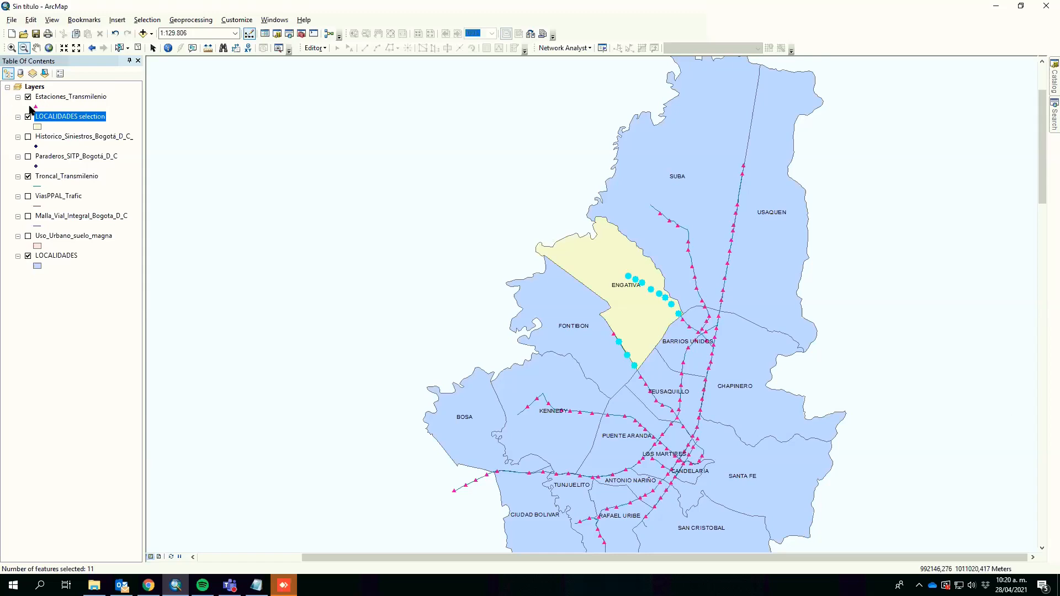
Step: Turn on the Historico_Siniestros_Bogota_D_C_ layer and review its attribute table before closing it
{"action": "left_click", "coordinate": [28, 136]}
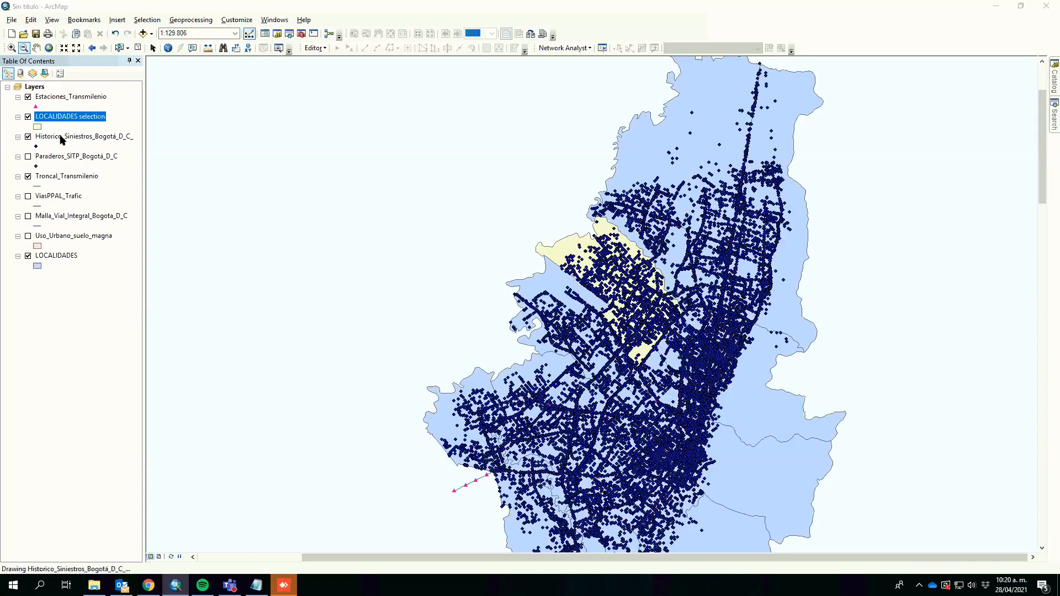
{"action": "right_click", "coordinate": [60, 137]}
{"action": "left_click", "coordinate": [169, 168]}
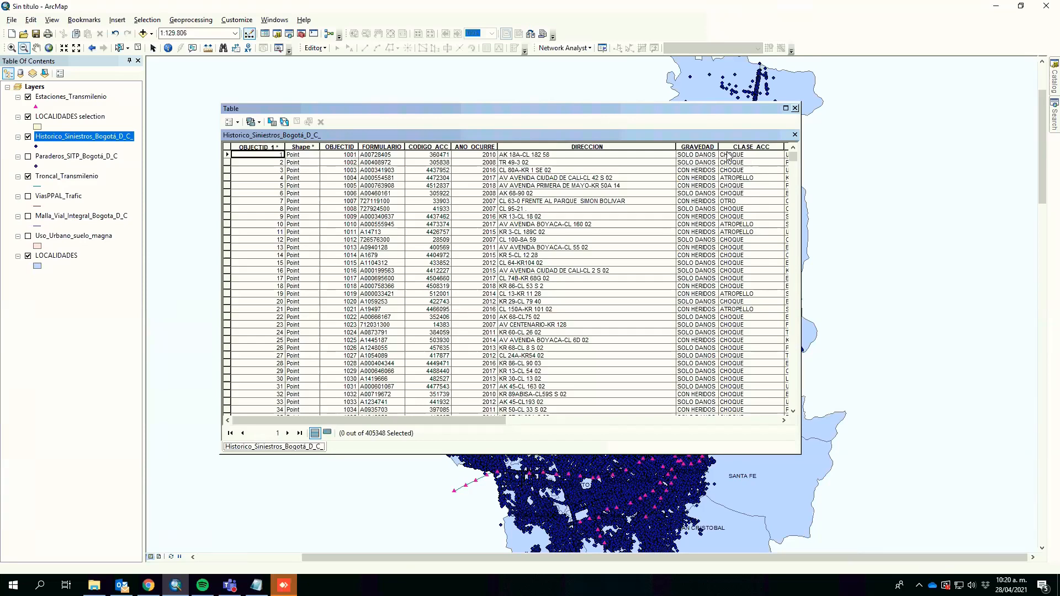
{"action": "left_click", "coordinate": [794, 107]}
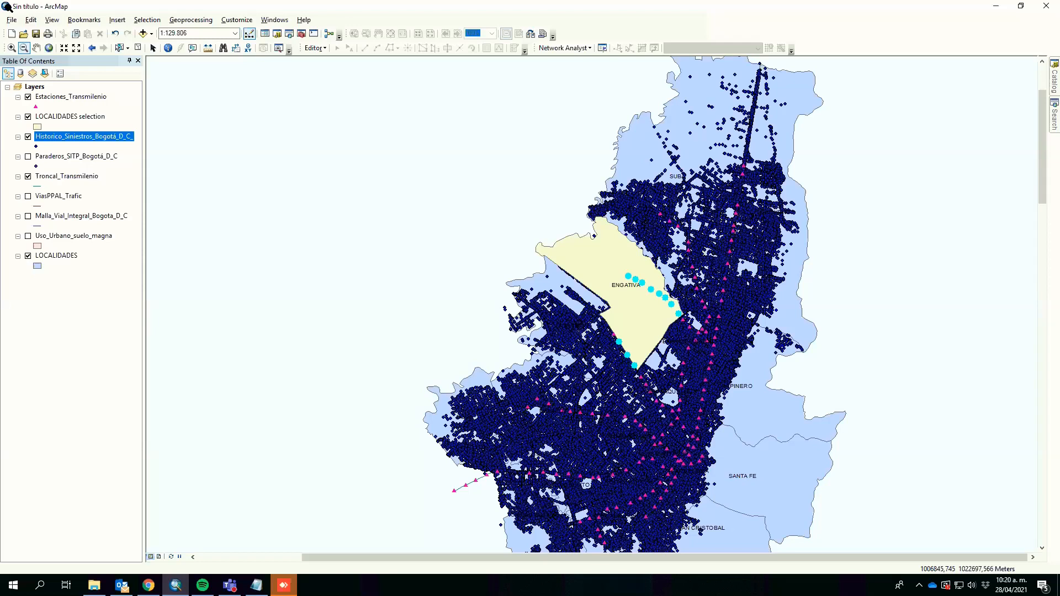
Step: Clear the selected stations and zoom out to about 1:150.000 around Bogotá
{"action": "left_click", "coordinate": [138, 48]}
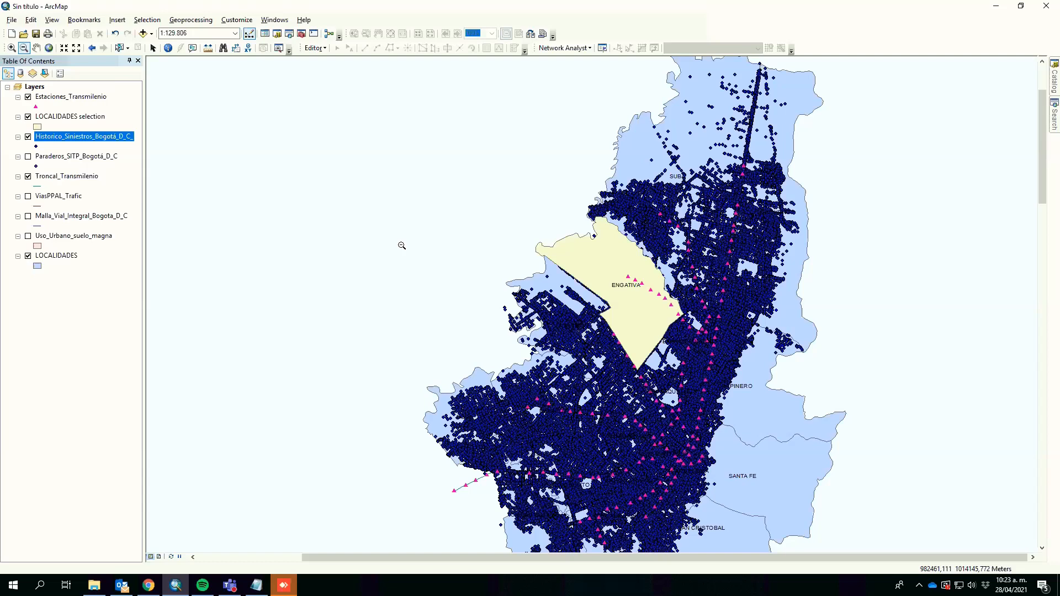
{"action": "key", "text": "alt+space"}
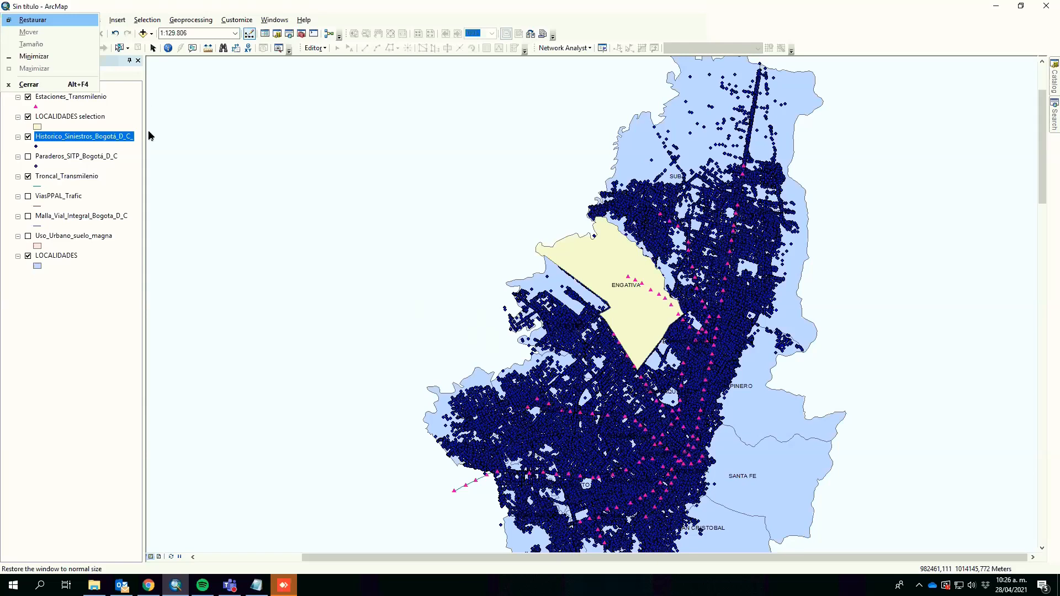
{"action": "left_click", "coordinate": [234, 192]}
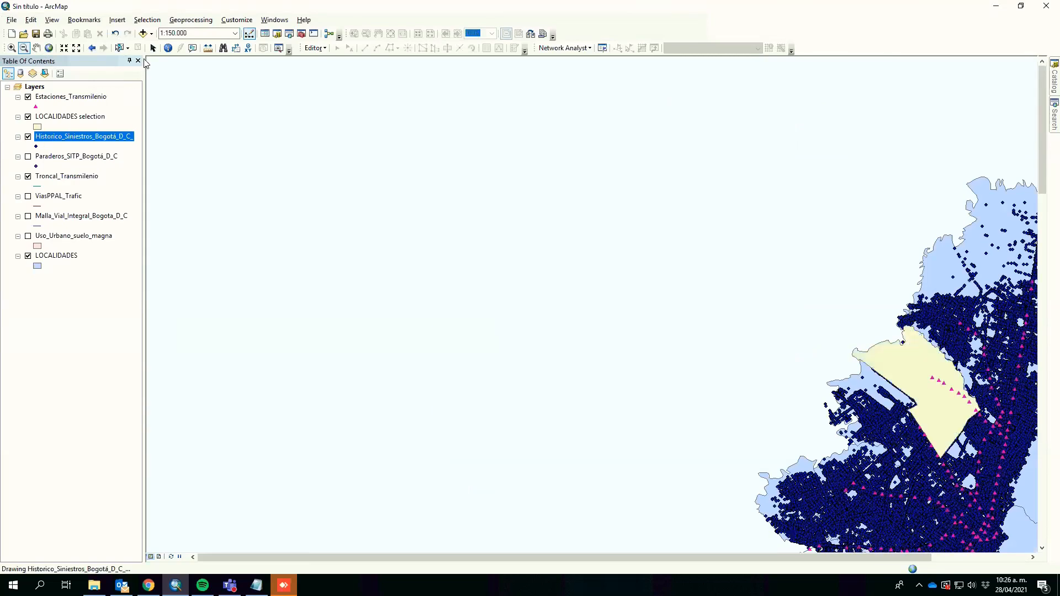
{"action": "left_click", "coordinate": [36, 48]}
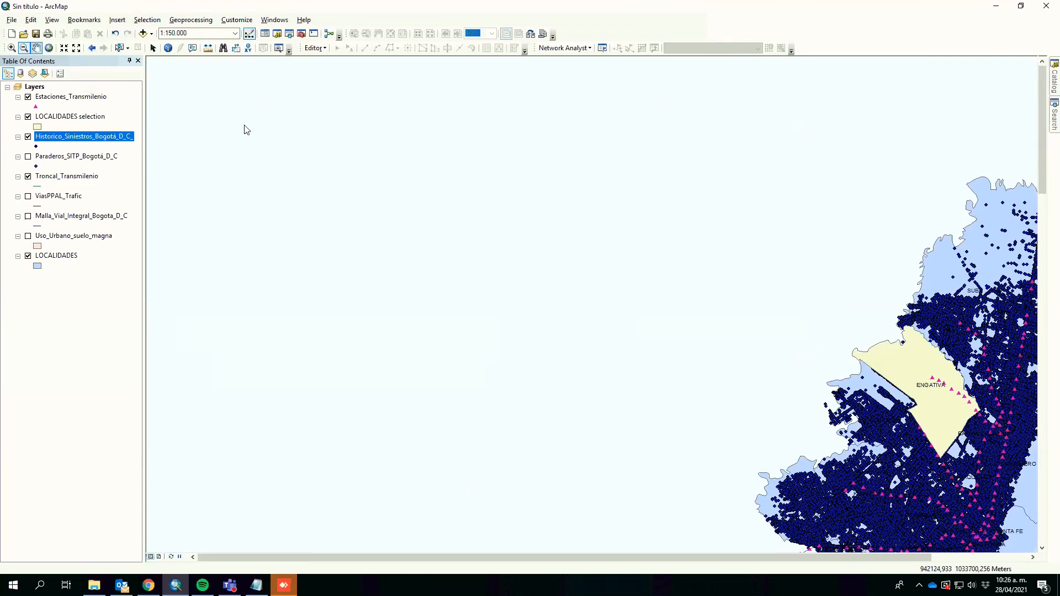
{"action": "left_click_drag", "start_coordinate": [917, 336], "coordinate": [673, 262]}
{"action": "left_click_drag", "start_coordinate": [777, 357], "coordinate": [690, 332]}
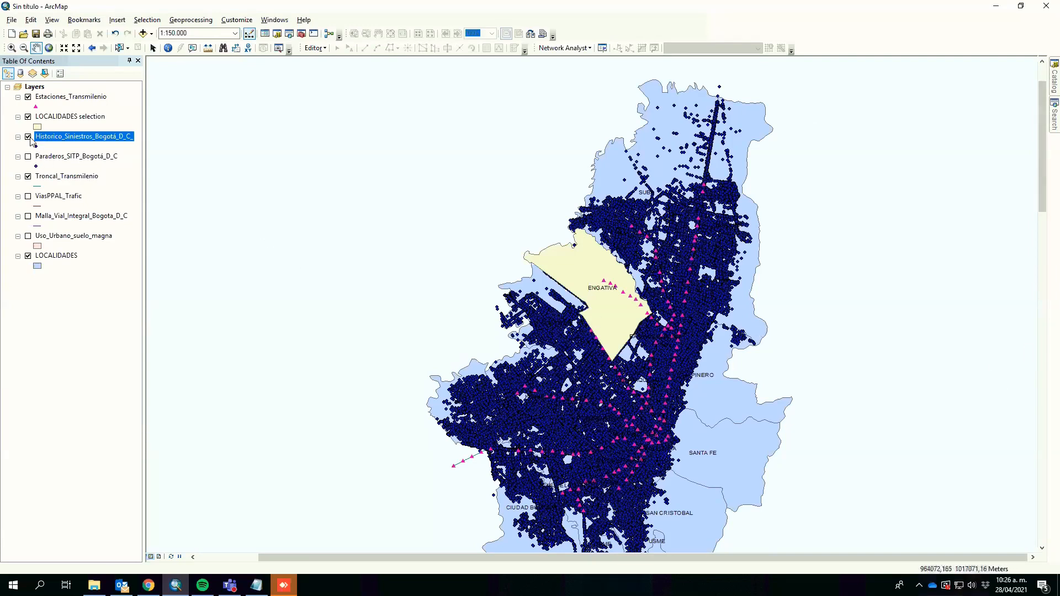
Step: Hide the LOCALIDADES selection and Historico_Siniestros_Bogota_D_C_ layers and open the LOCALIDADES attribute table
{"action": "left_click", "coordinate": [28, 117]}
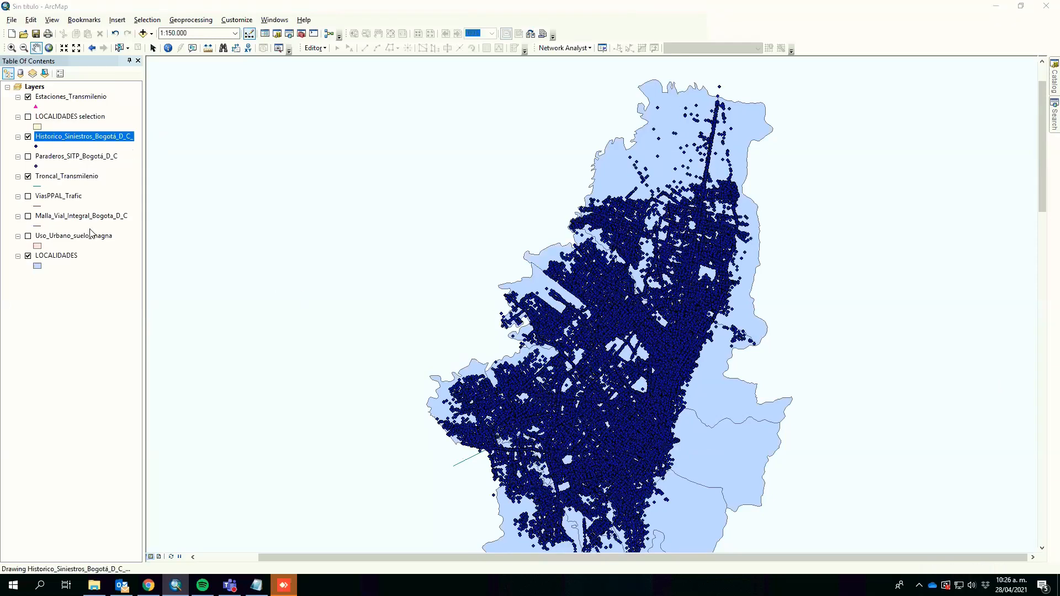
{"action": "right_click", "coordinate": [60, 259]}
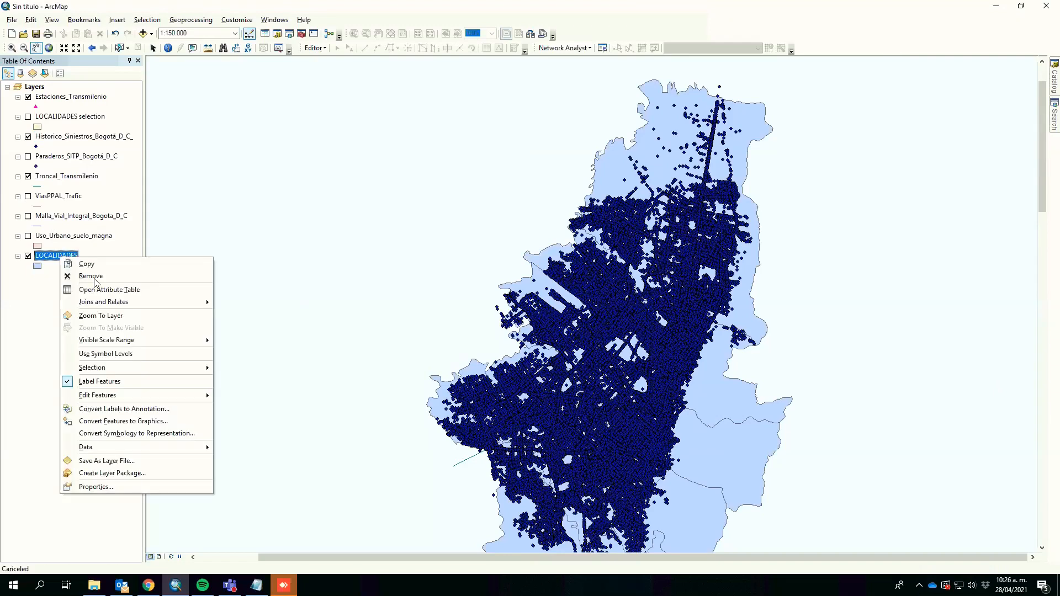
{"action": "left_click", "coordinate": [103, 291]}
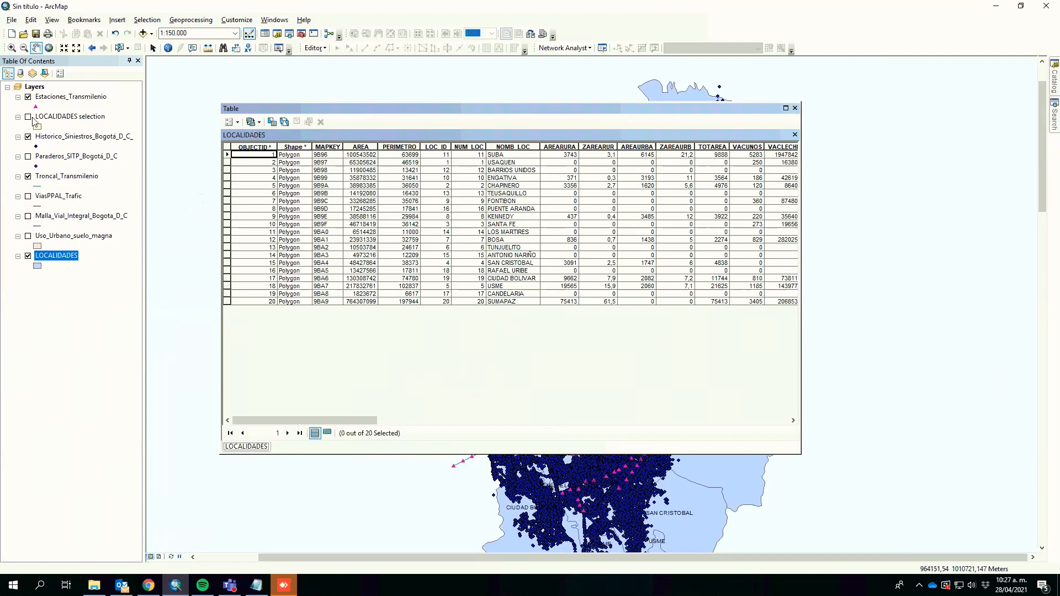
{"action": "left_click", "coordinate": [28, 137]}
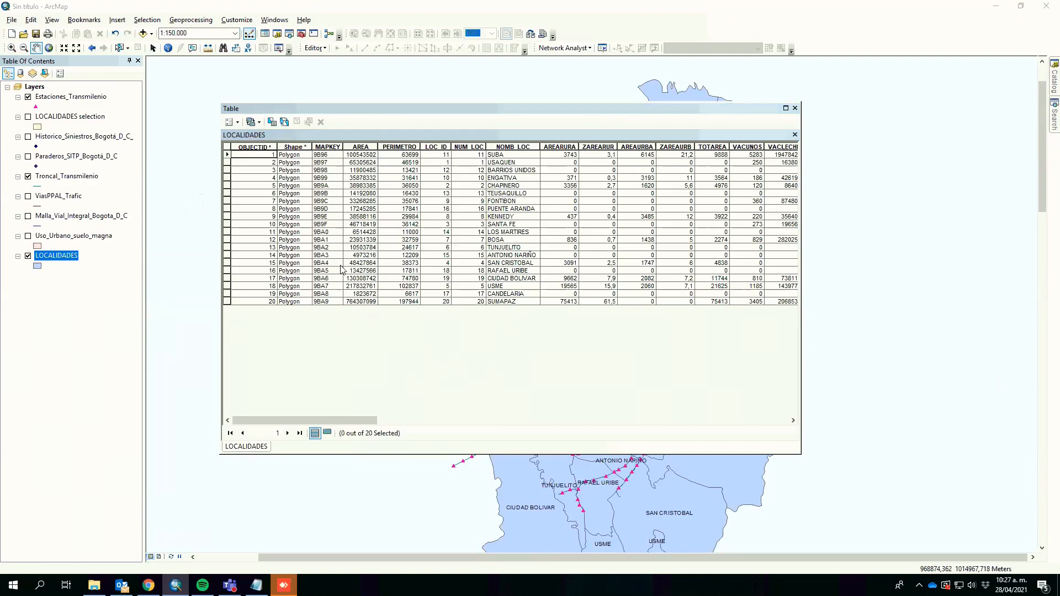
Step: Select the KENNEDY and USAQUEN rows in the LOCALIDADES table and create a layer from the selected features
{"action": "left_click", "coordinate": [504, 216]}
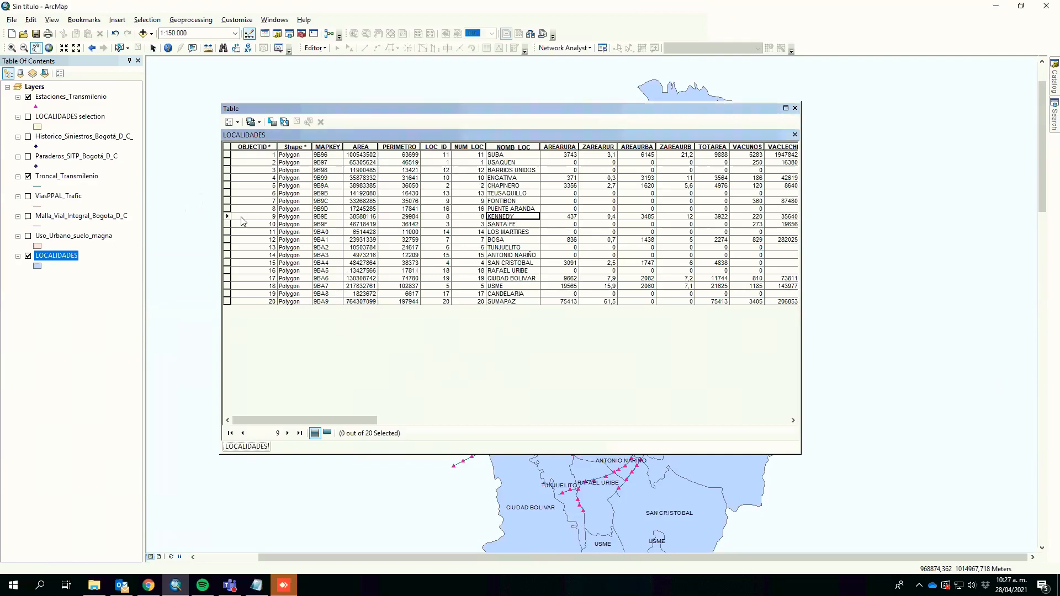
{"action": "left_click", "coordinate": [227, 216]}
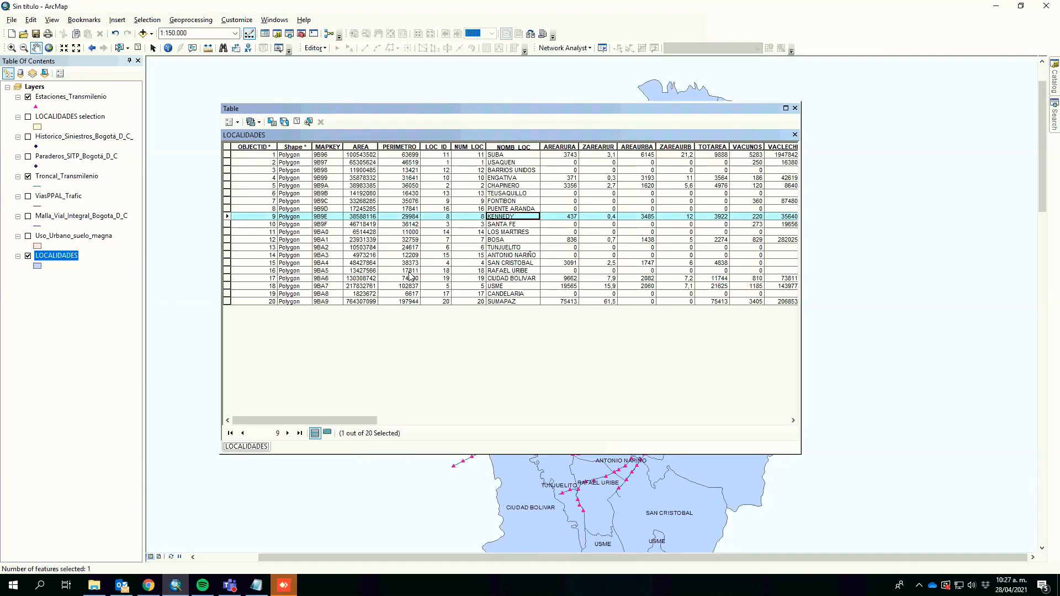
{"action": "left_click", "coordinate": [513, 163]}
{"action": "left_click", "coordinate": [227, 163], "text": "ctrl"}
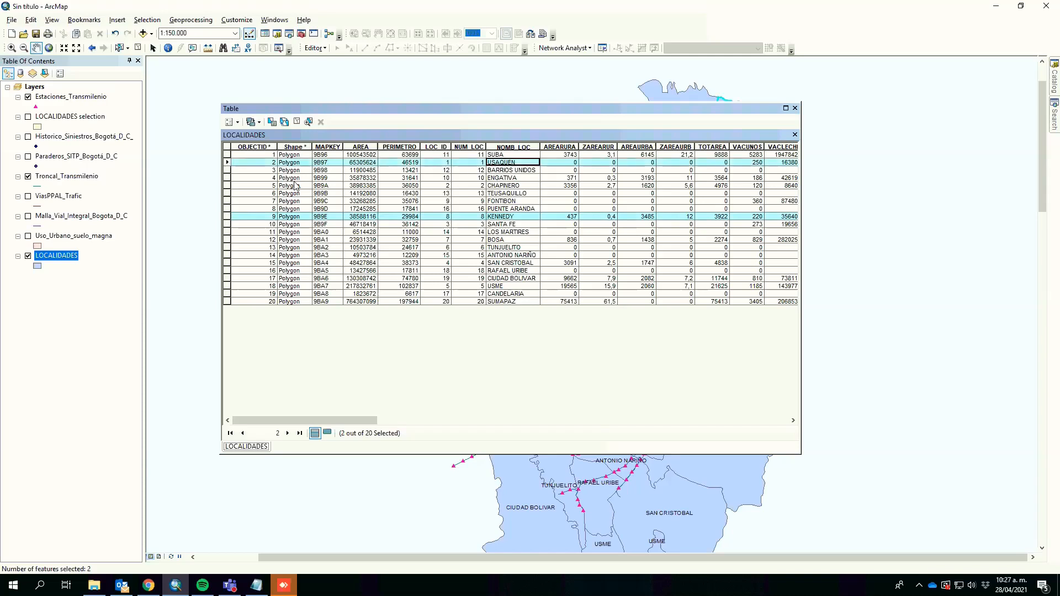
{"action": "right_click", "coordinate": [69, 256]}
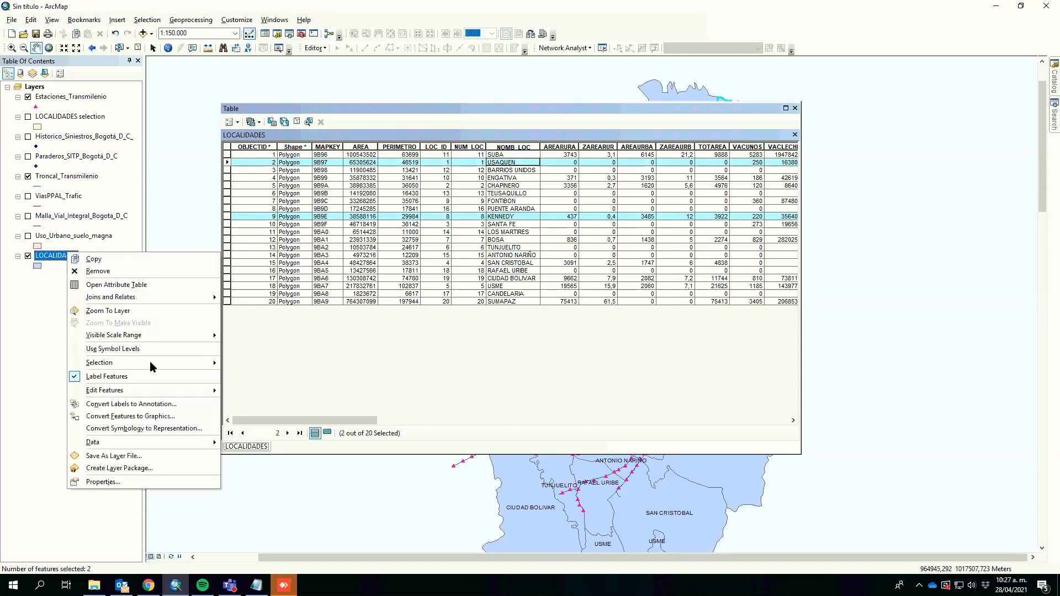
{"action": "mouse_move", "coordinate": [151, 362]}
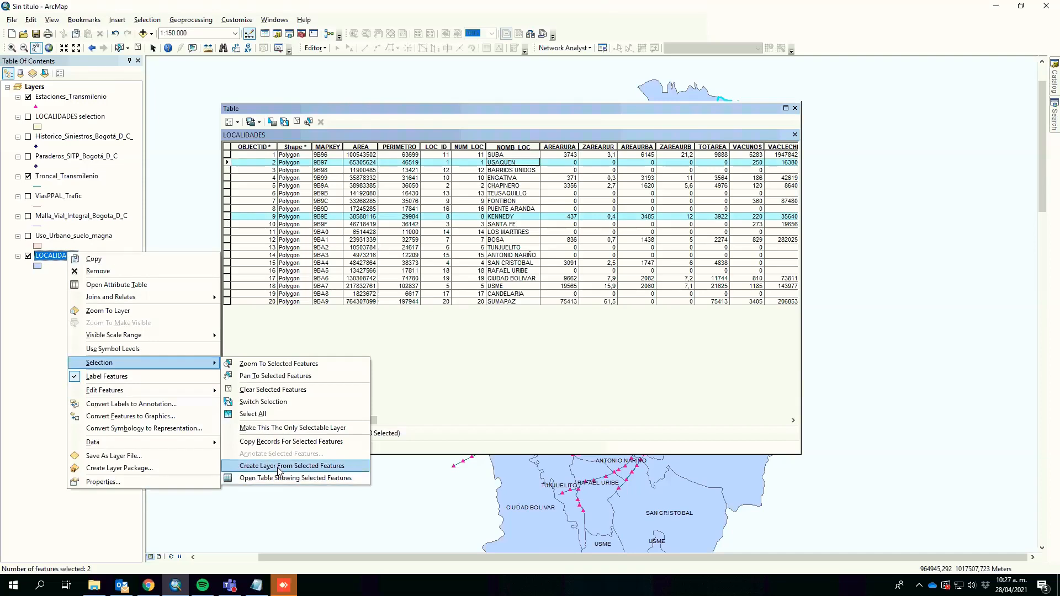
{"action": "left_click", "coordinate": [276, 466]}
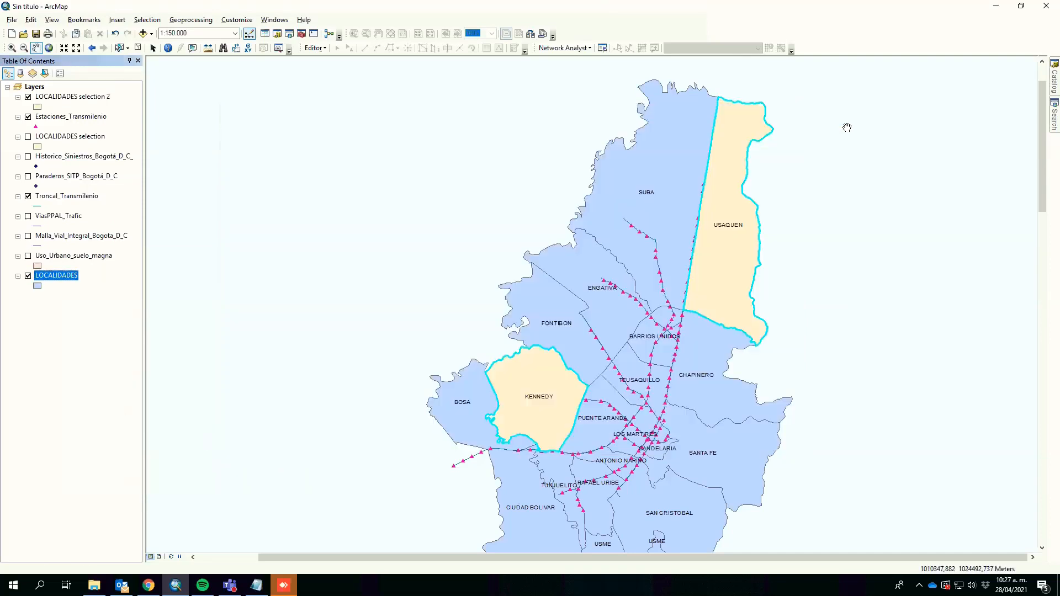
{"action": "left_click", "coordinate": [795, 109]}
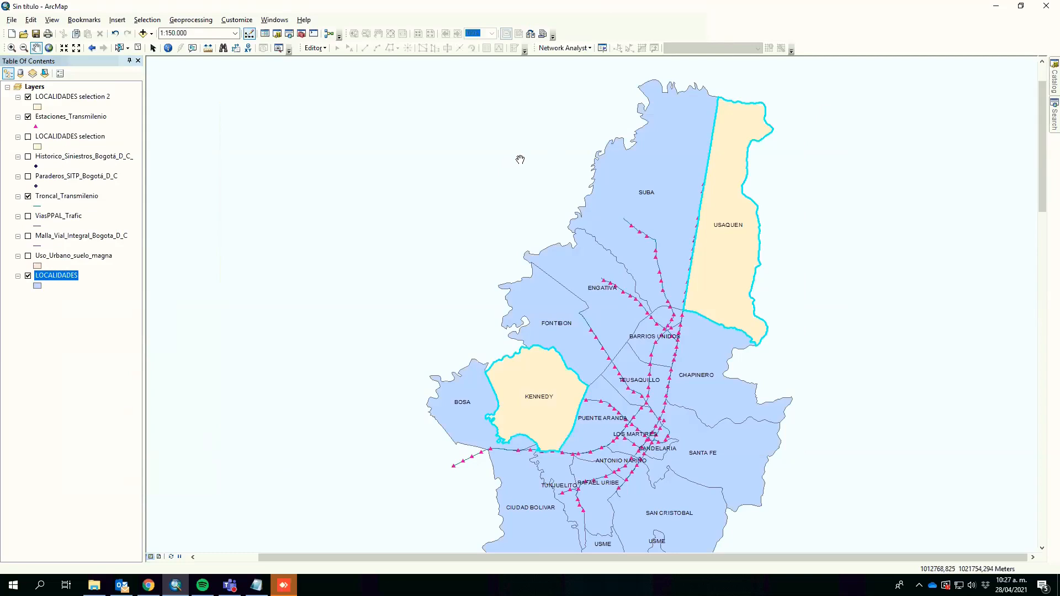
Step: Clear the selection and open Select By Attributes from the Historico_Siniestros_Bogota_D_C_ attribute table
{"action": "left_click", "coordinate": [138, 48]}
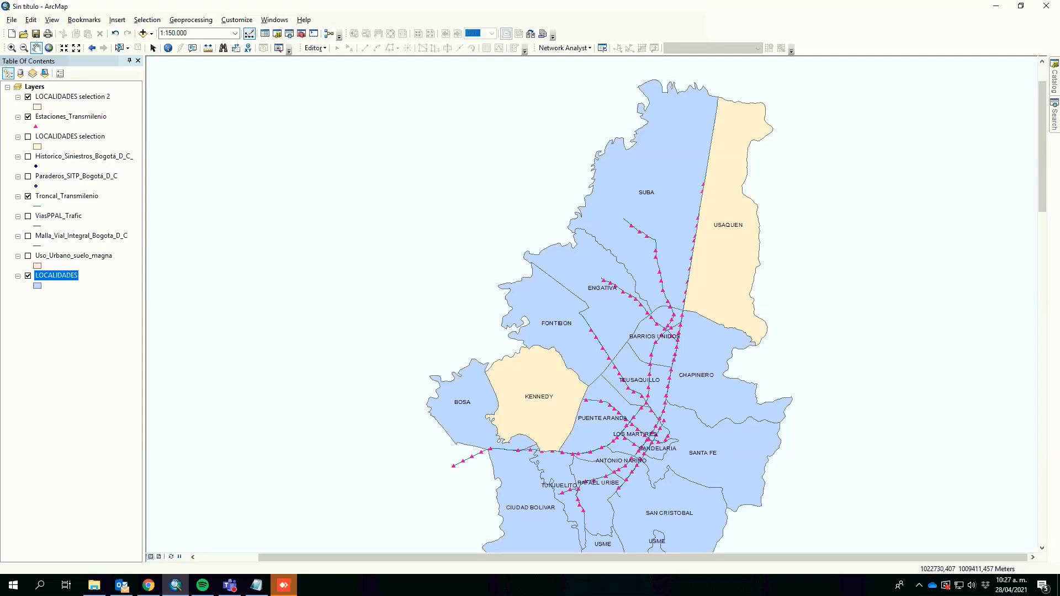
{"action": "right_click", "coordinate": [60, 158]}
{"action": "left_click", "coordinate": [187, 182]}
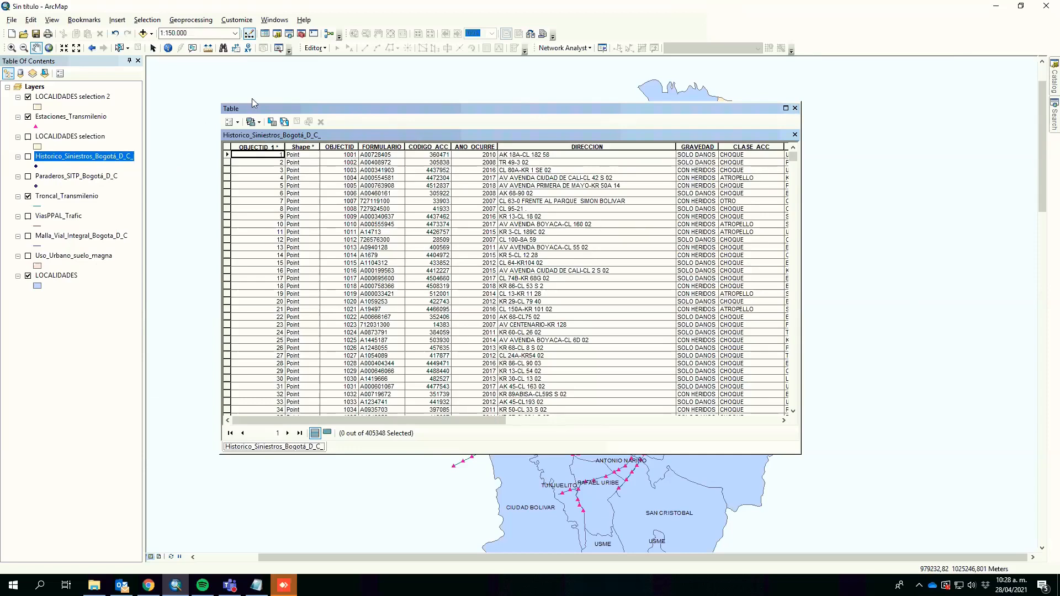
{"action": "left_click", "coordinate": [271, 121]}
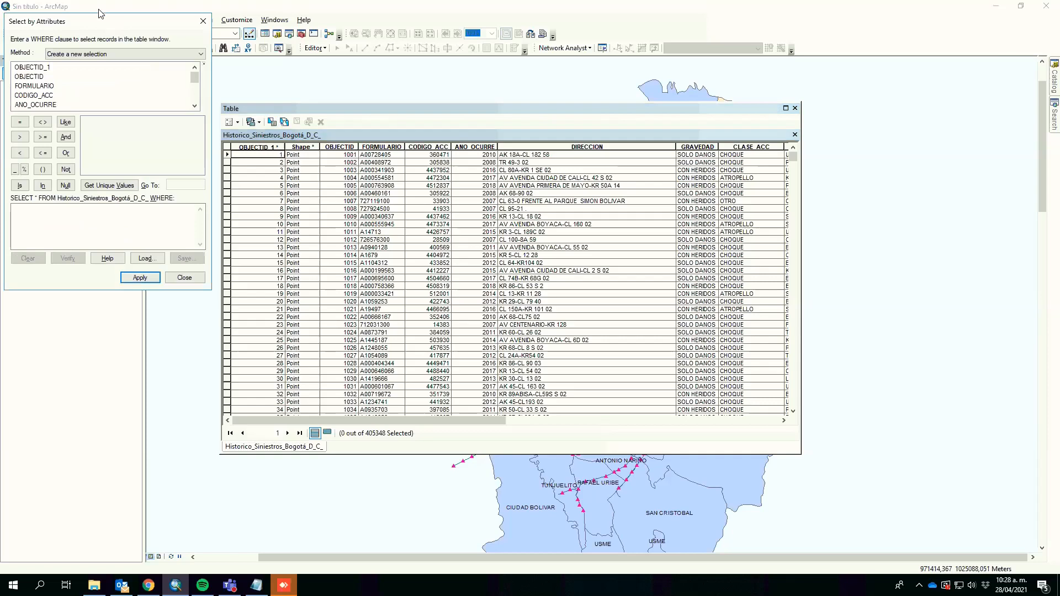
{"action": "left_click_drag", "start_coordinate": [105, 21], "coordinate": [483, 209]}
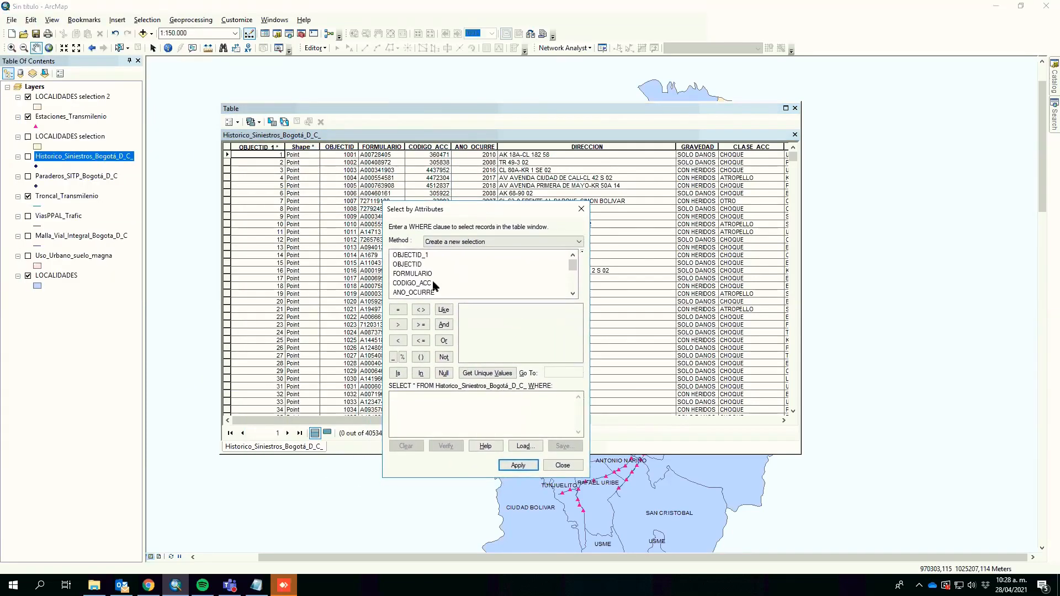
Step: Select accidents where ANO_OCURRE = 2007 AND CLASE_ACC equals CHOQUE, apply the query and close the dialog
{"action": "double_click", "coordinate": [409, 293]}
{"action": "left_click", "coordinate": [398, 311]}
{"action": "left_click", "coordinate": [473, 373]}
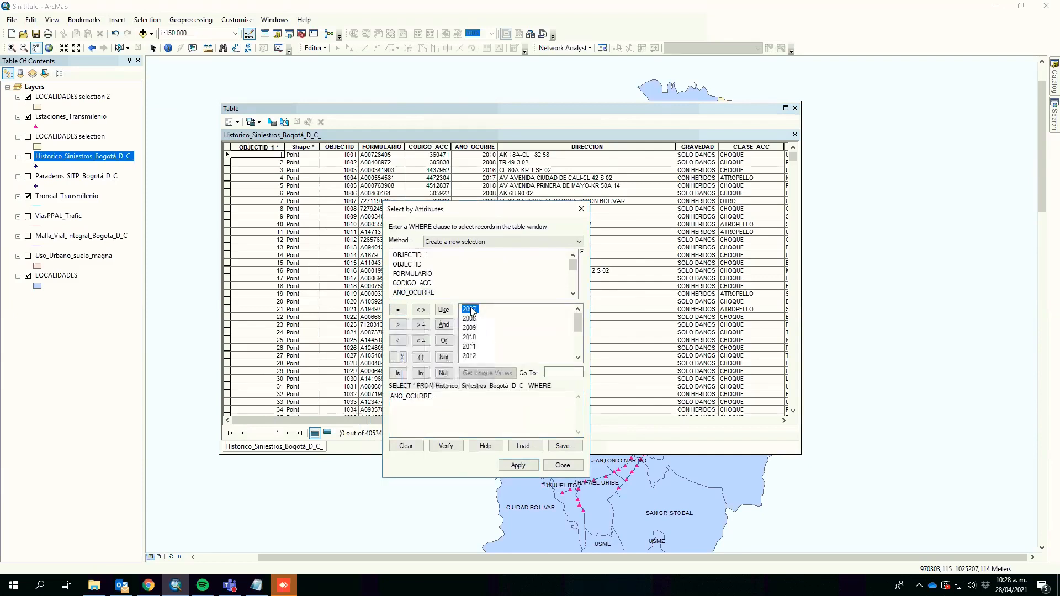
{"action": "double_click", "coordinate": [471, 309]}
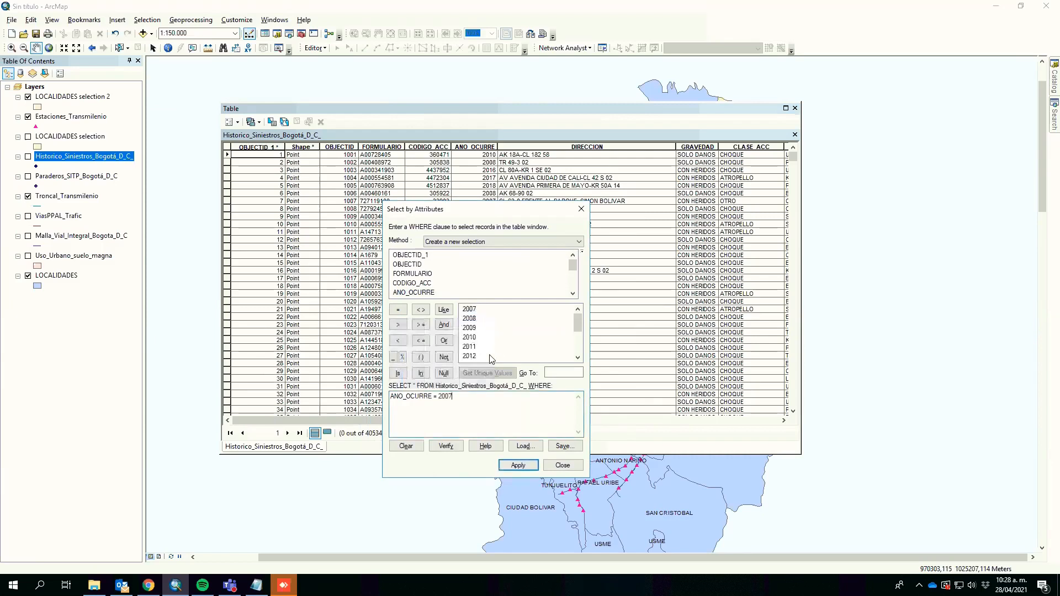
{"action": "left_click", "coordinate": [443, 326]}
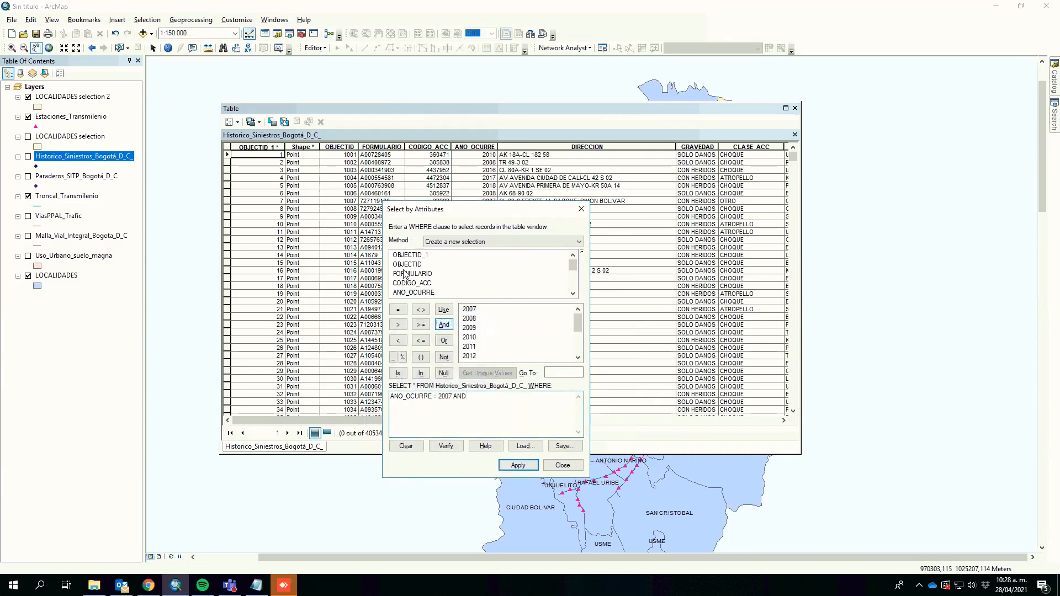
{"action": "double_click", "coordinate": [572, 296]}
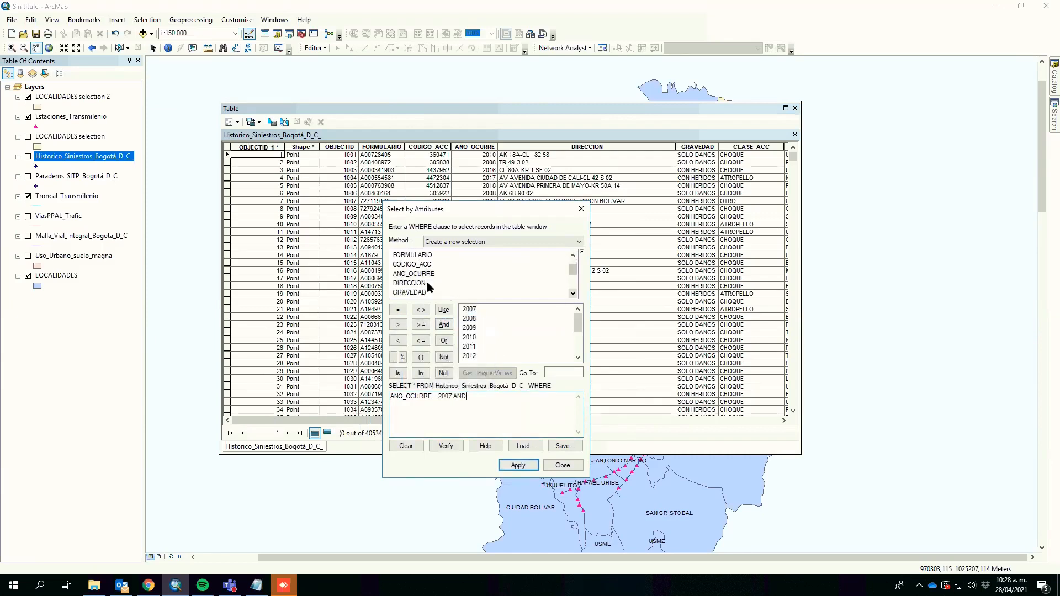
{"action": "double_click", "coordinate": [572, 295]}
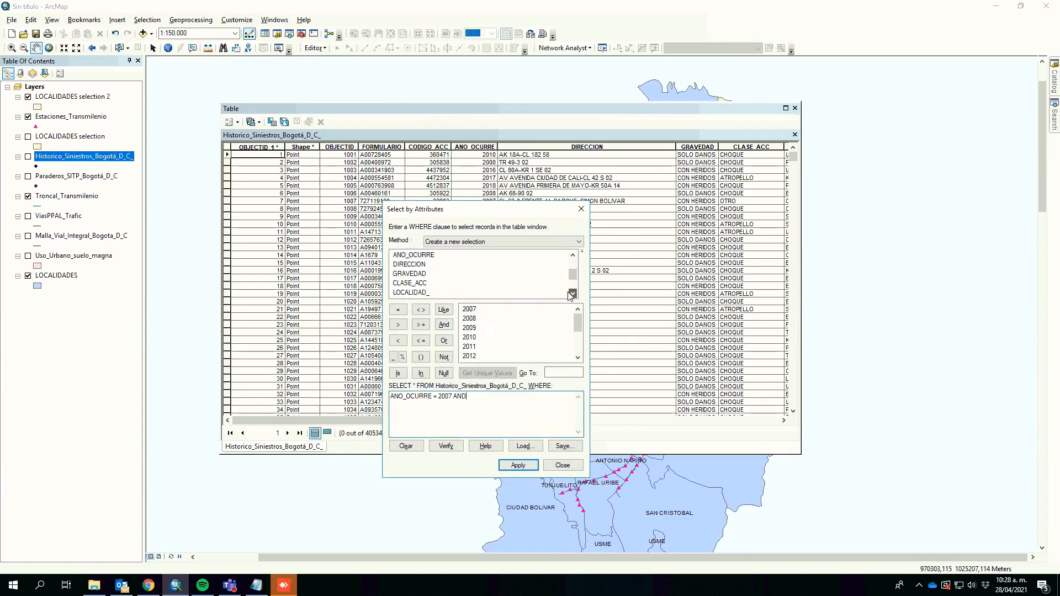
{"action": "double_click", "coordinate": [417, 283]}
{"action": "left_click", "coordinate": [398, 311]}
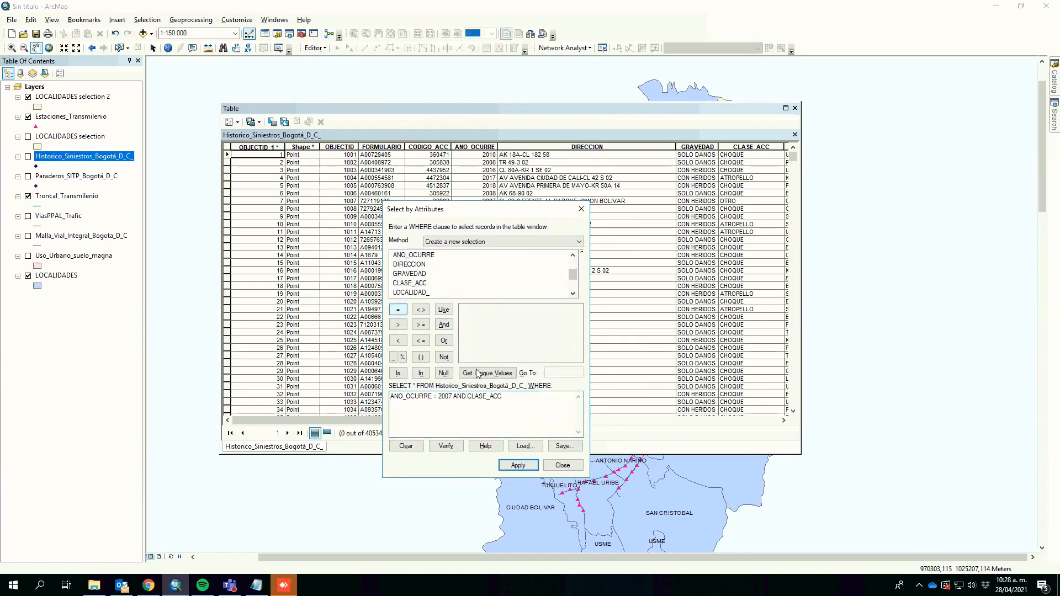
{"action": "left_click", "coordinate": [488, 374]}
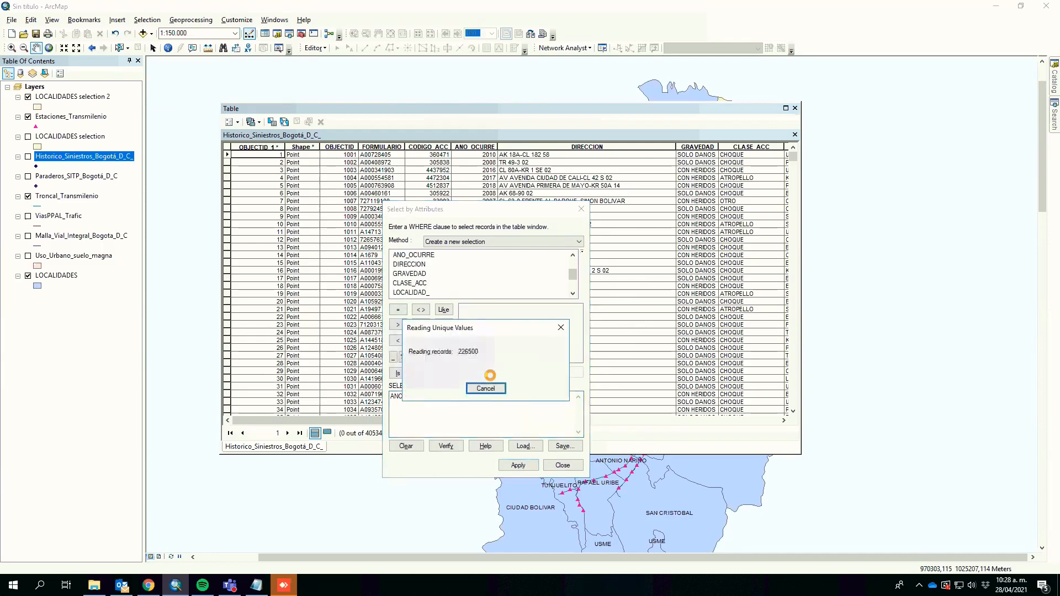
{"action": "left_click", "coordinate": [527, 466]}
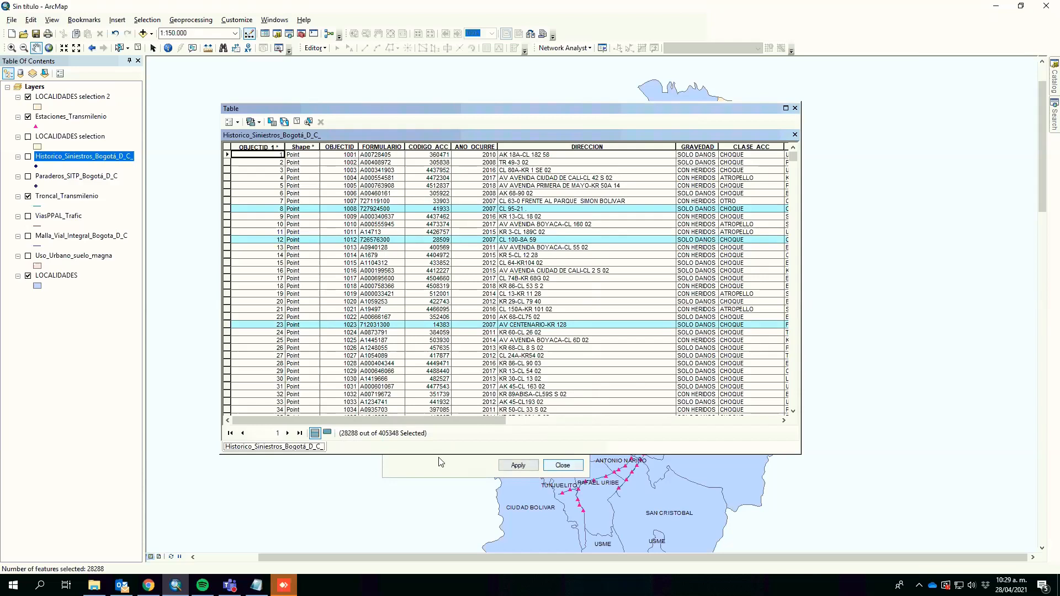
{"action": "left_click", "coordinate": [555, 465]}
{"action": "left_click", "coordinate": [555, 465]}
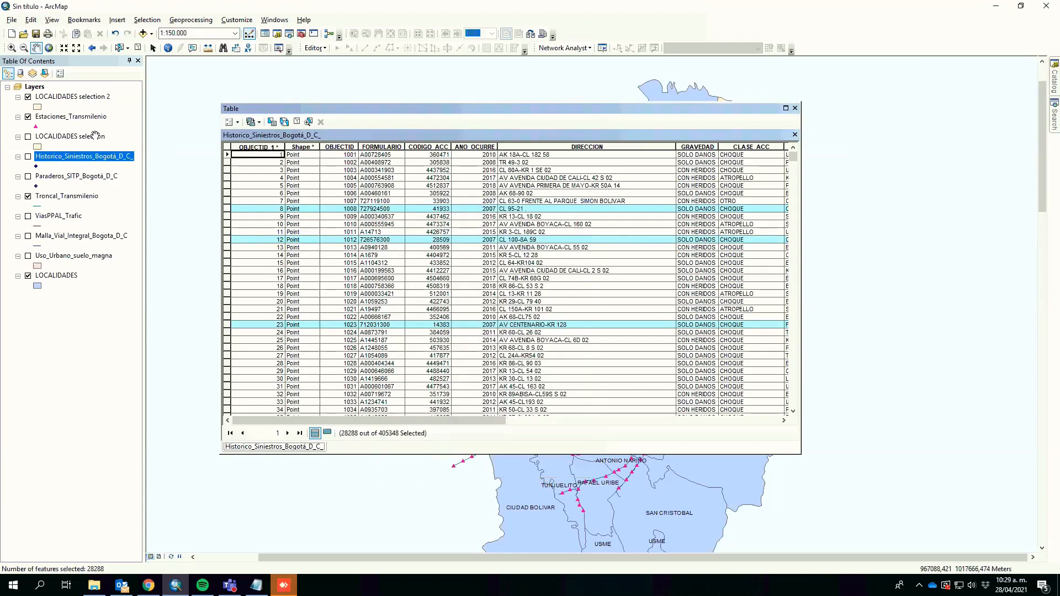
Step: Create a new layer from the selected Historico_Siniestros_Bogotá_D_C_ features
{"action": "right_click", "coordinate": [99, 157]}
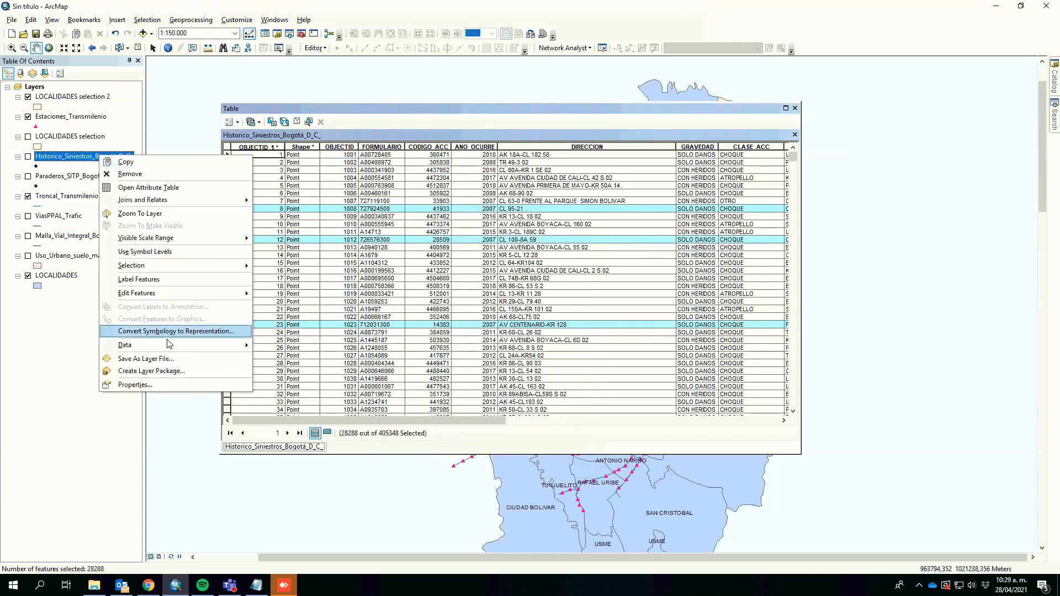
{"action": "mouse_move", "coordinate": [345, 332]}
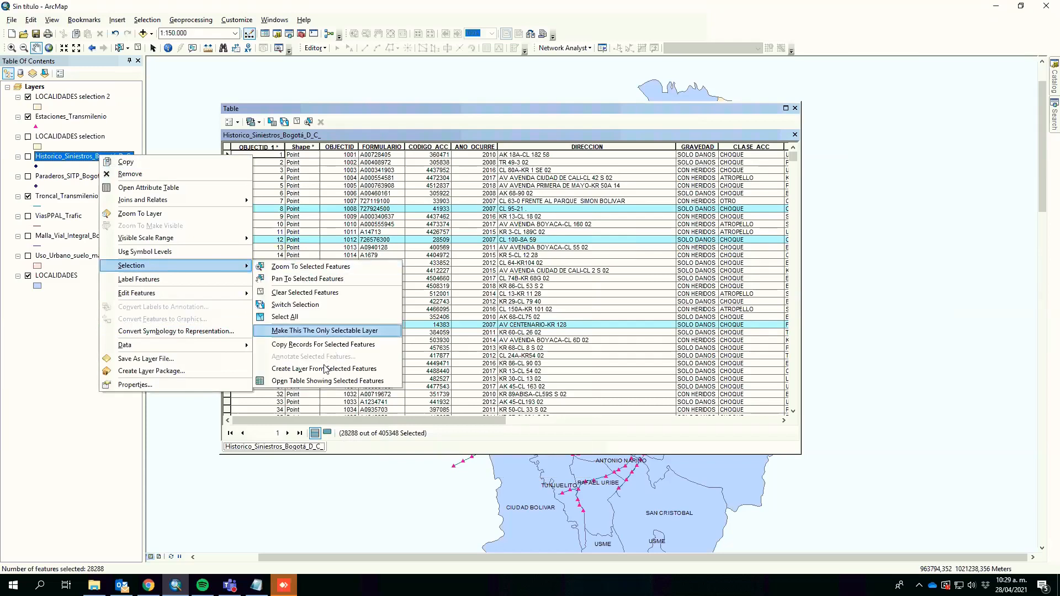
{"action": "left_click", "coordinate": [323, 367]}
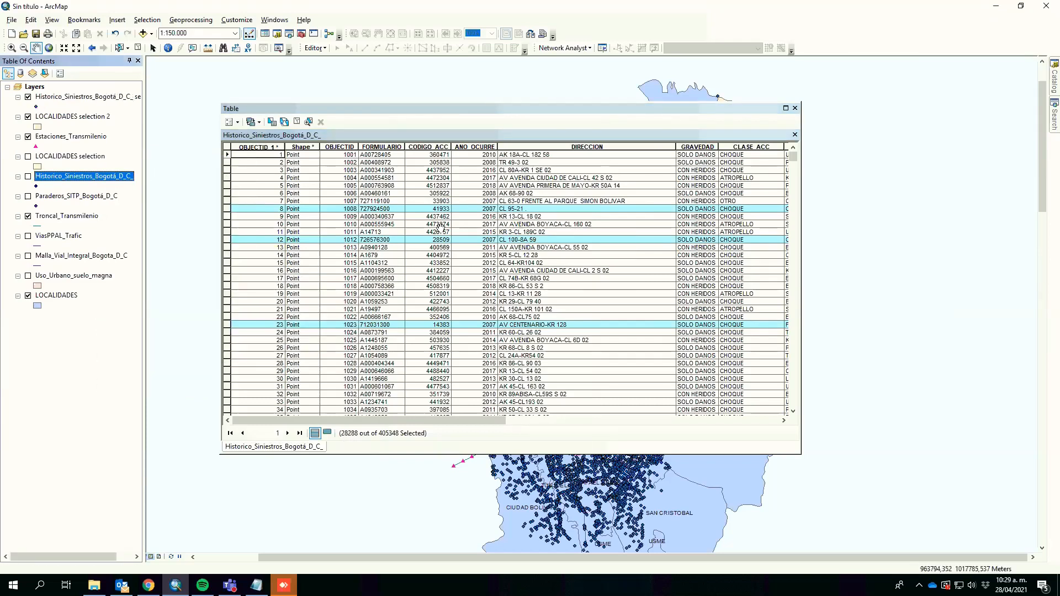
Step: Select by location from the currently selected features of the Historico_Siniestros_Bogotá_D_C_ selection layer those completely within LOCALIDADES selection 2
{"action": "left_click", "coordinate": [147, 19]}
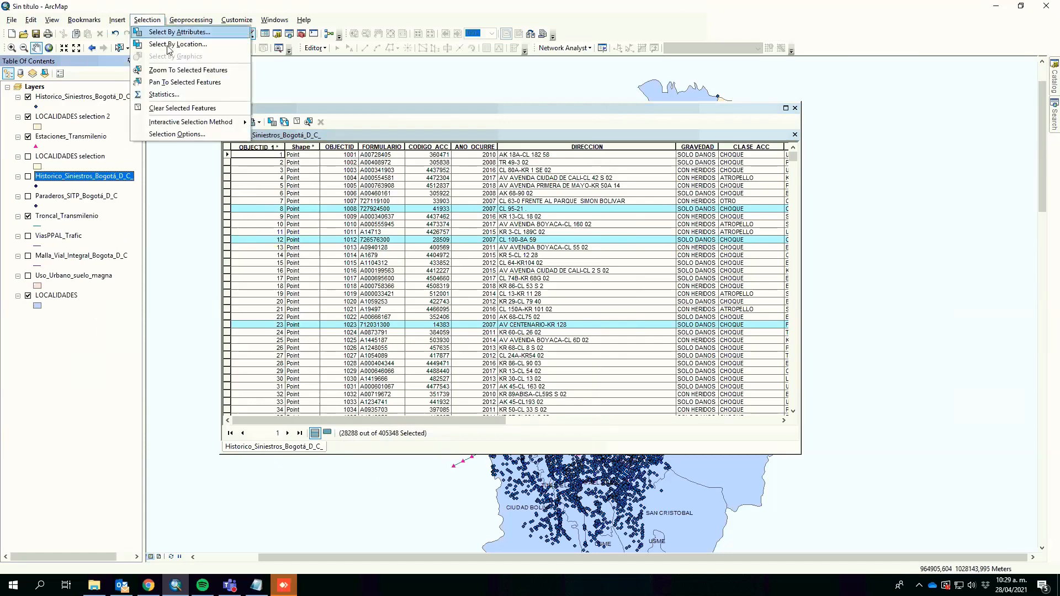
{"action": "left_click", "coordinate": [173, 44]}
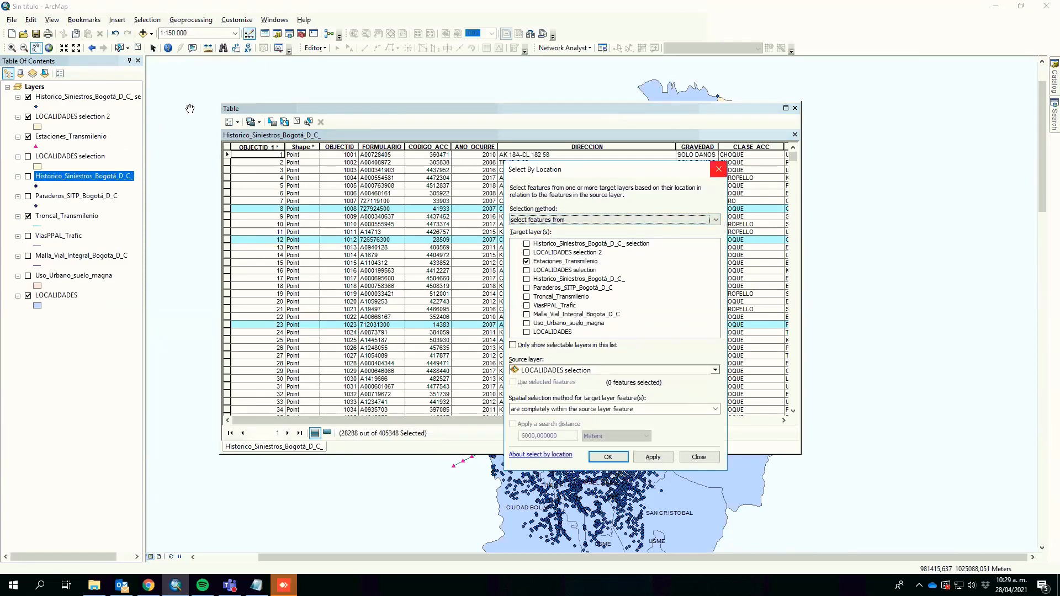
{"action": "left_click", "coordinate": [152, 25]}
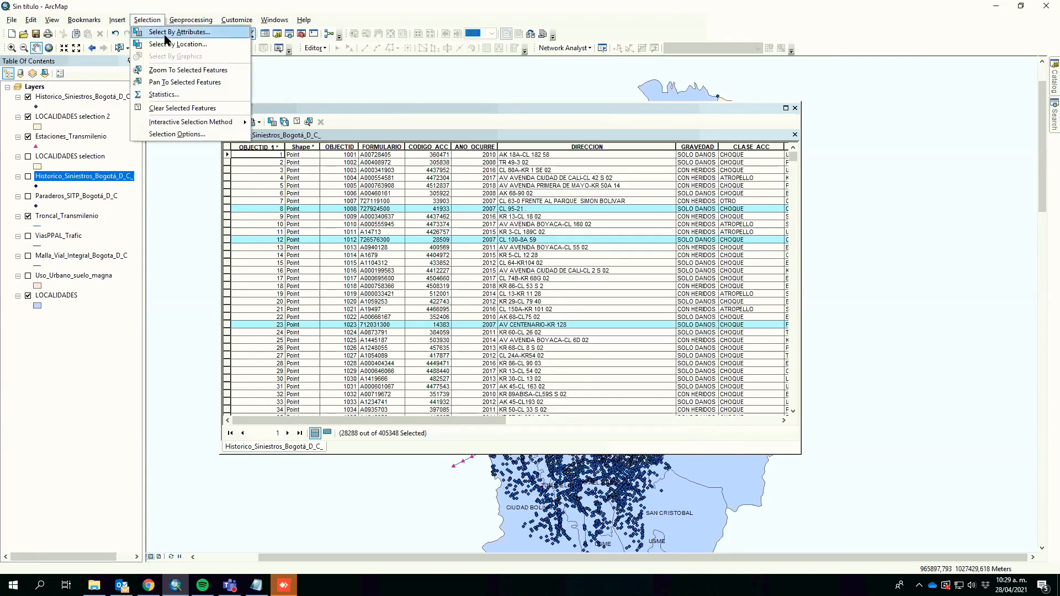
{"action": "left_click", "coordinate": [166, 33]}
{"action": "left_click", "coordinate": [199, 22]}
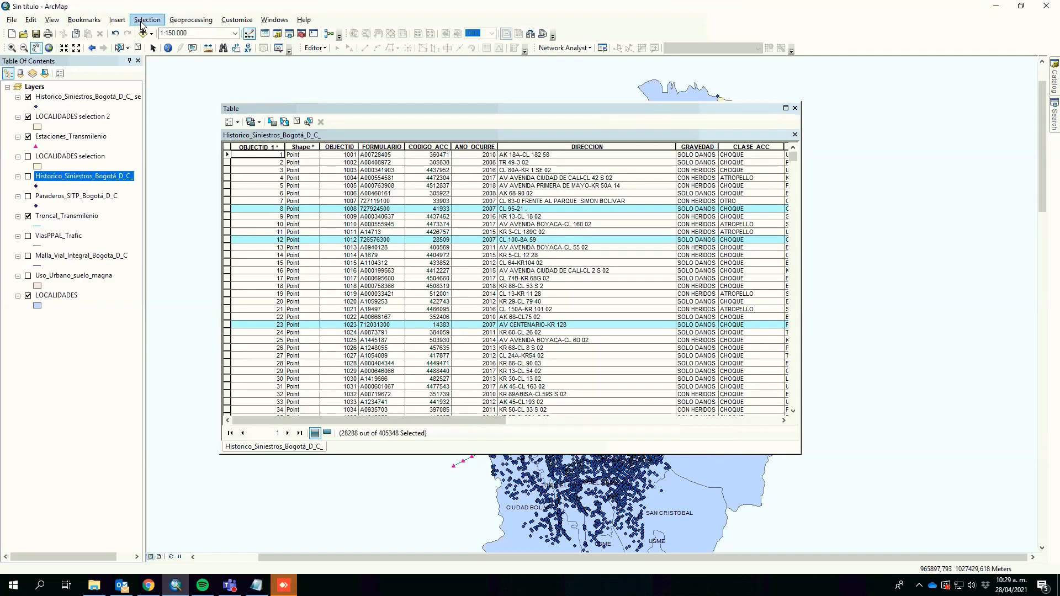
{"action": "left_click", "coordinate": [147, 20]}
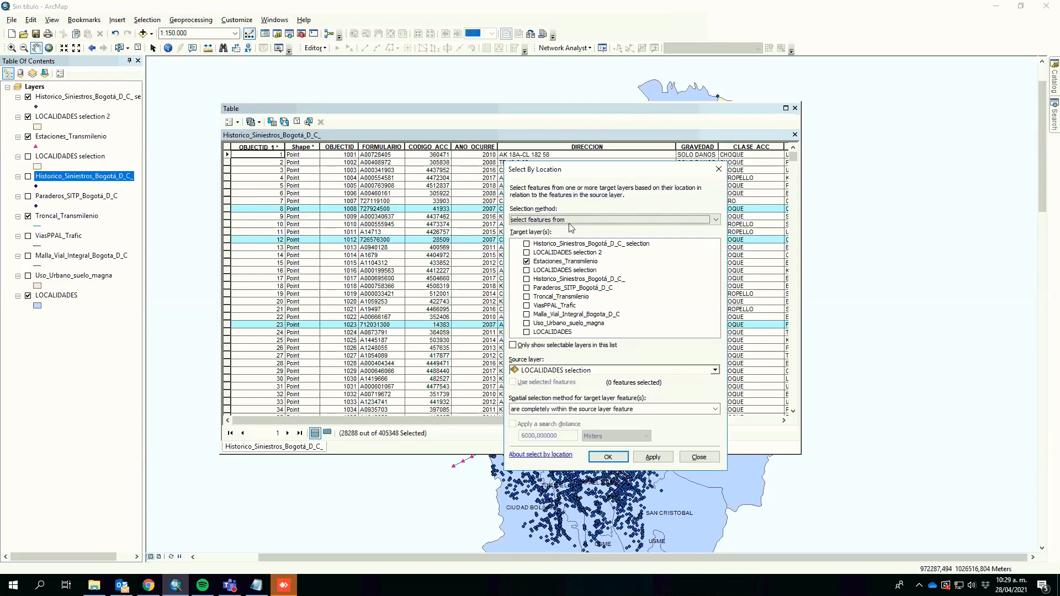
{"action": "left_click", "coordinate": [568, 221]}
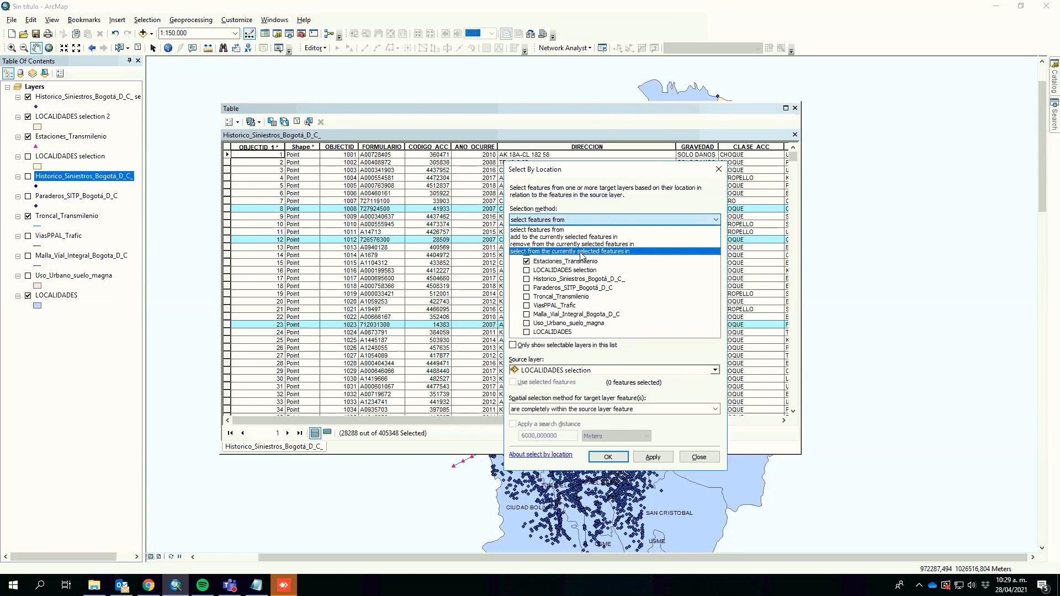
{"action": "left_click", "coordinate": [583, 252]}
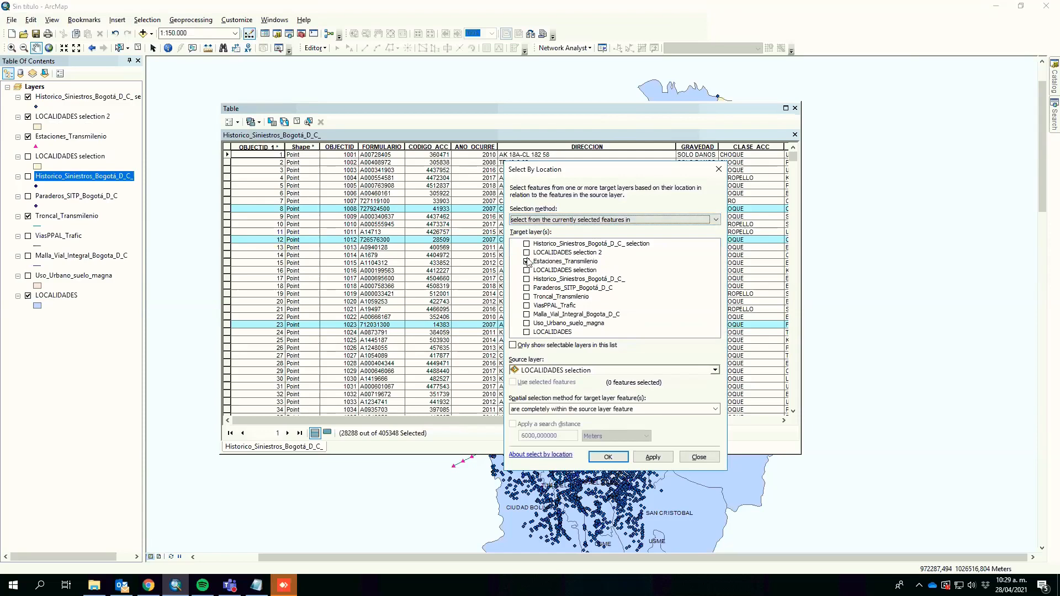
{"action": "left_click", "coordinate": [527, 259]}
{"action": "left_click", "coordinate": [526, 279]}
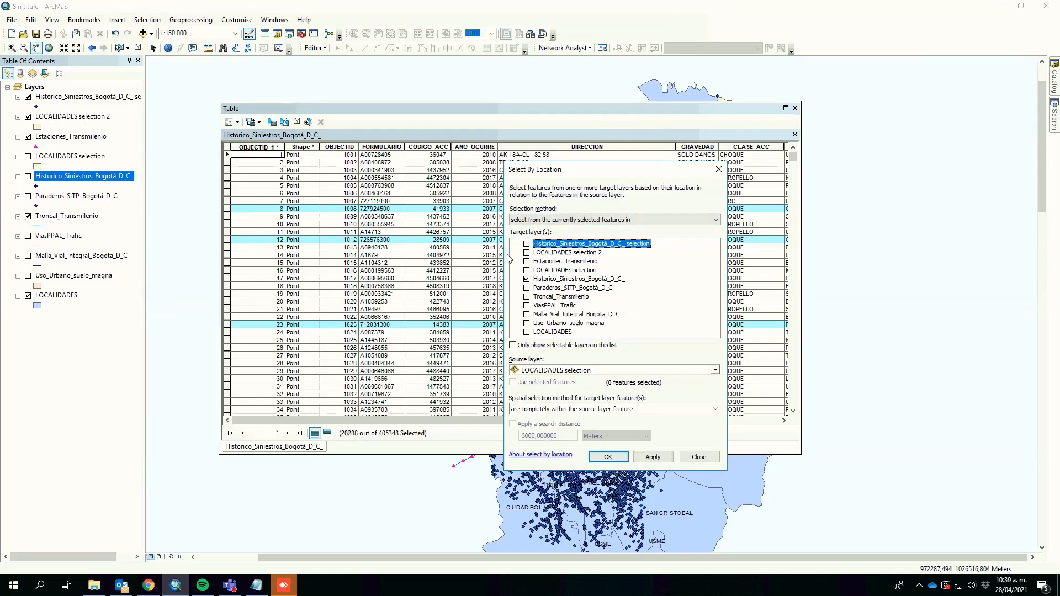
{"action": "left_click", "coordinate": [527, 279]}
{"action": "left_click", "coordinate": [573, 371]}
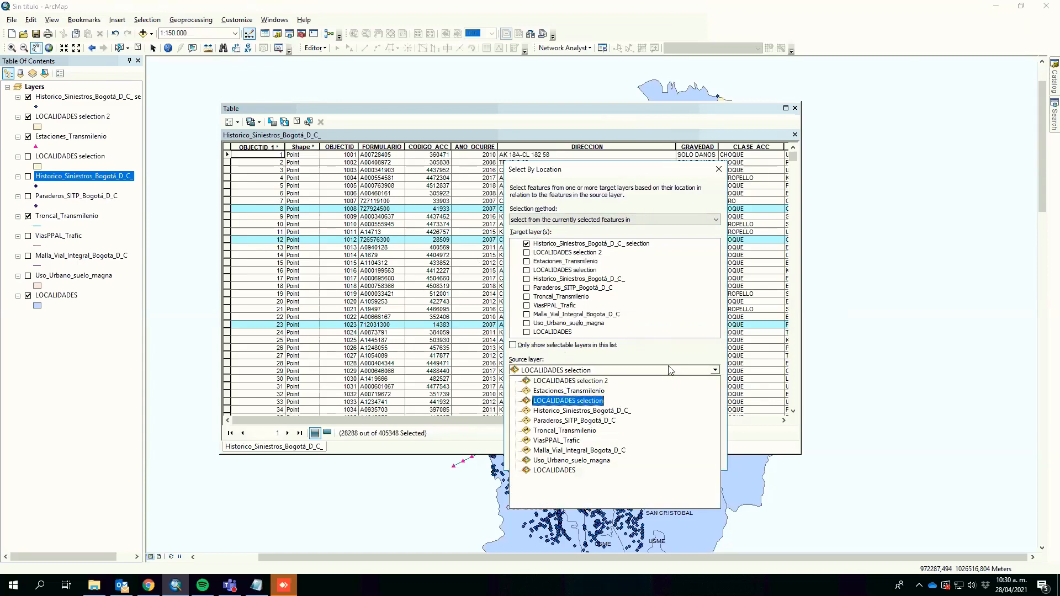
{"action": "left_click", "coordinate": [594, 384]}
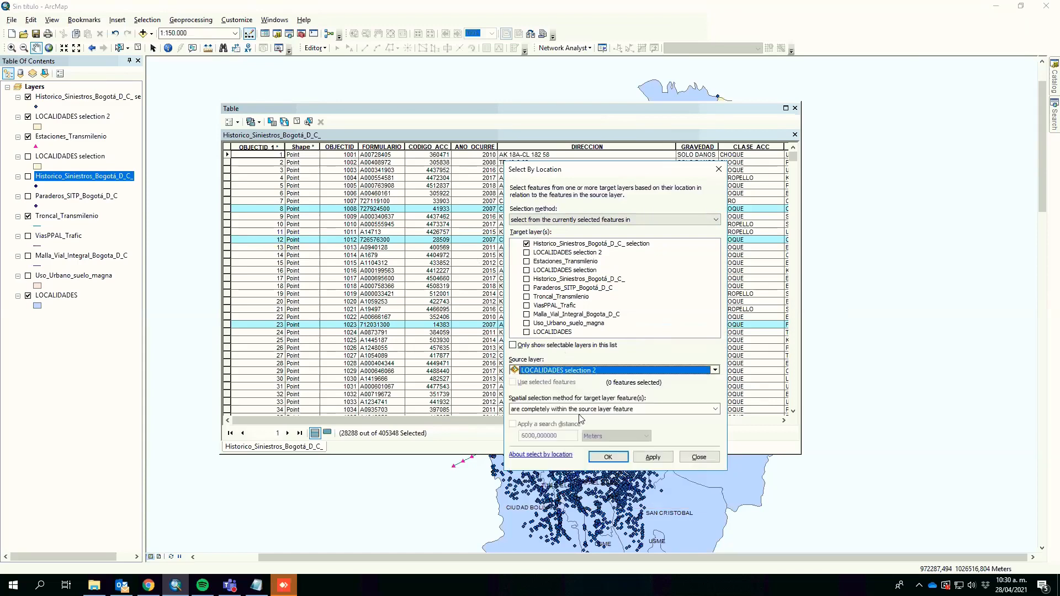
{"action": "left_click", "coordinate": [606, 457]}
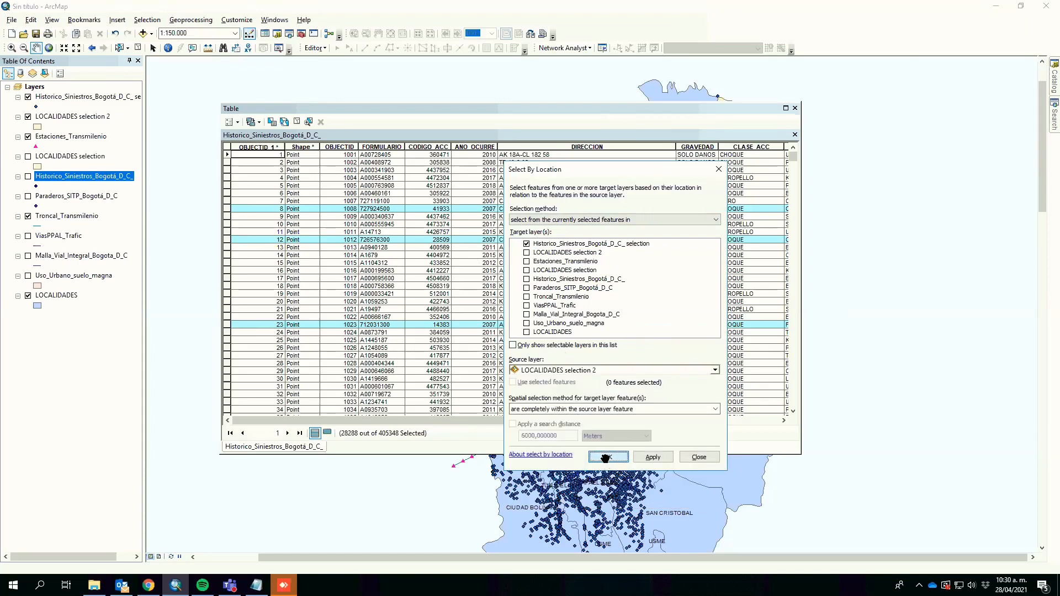
Step: Close the table and open the attribute table of the Historico_Siniestros_Bogotá_D_C_ selection layer
{"action": "left_click", "coordinate": [795, 107]}
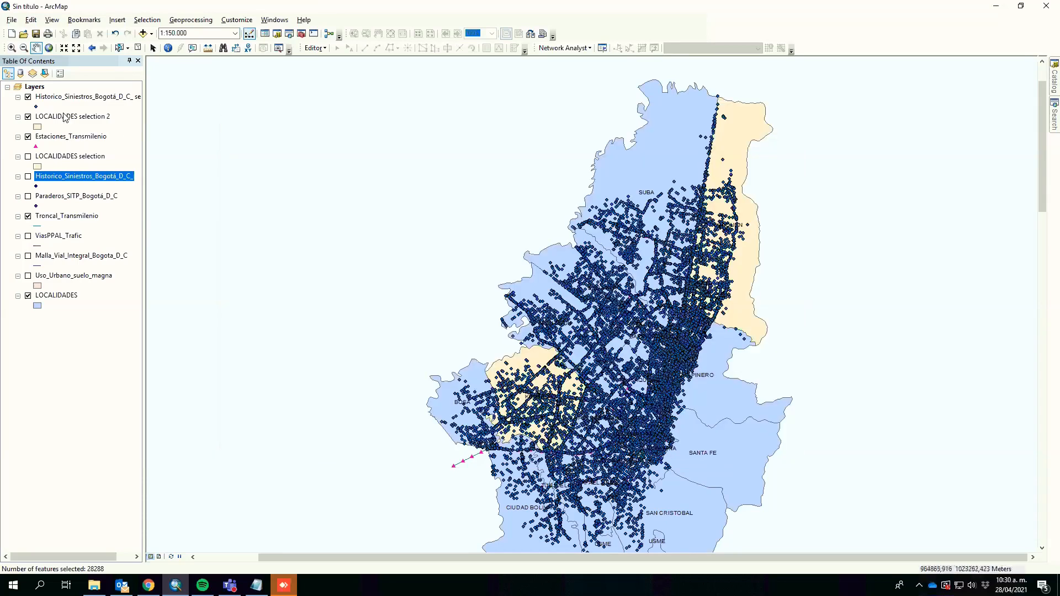
{"action": "right_click", "coordinate": [41, 100]}
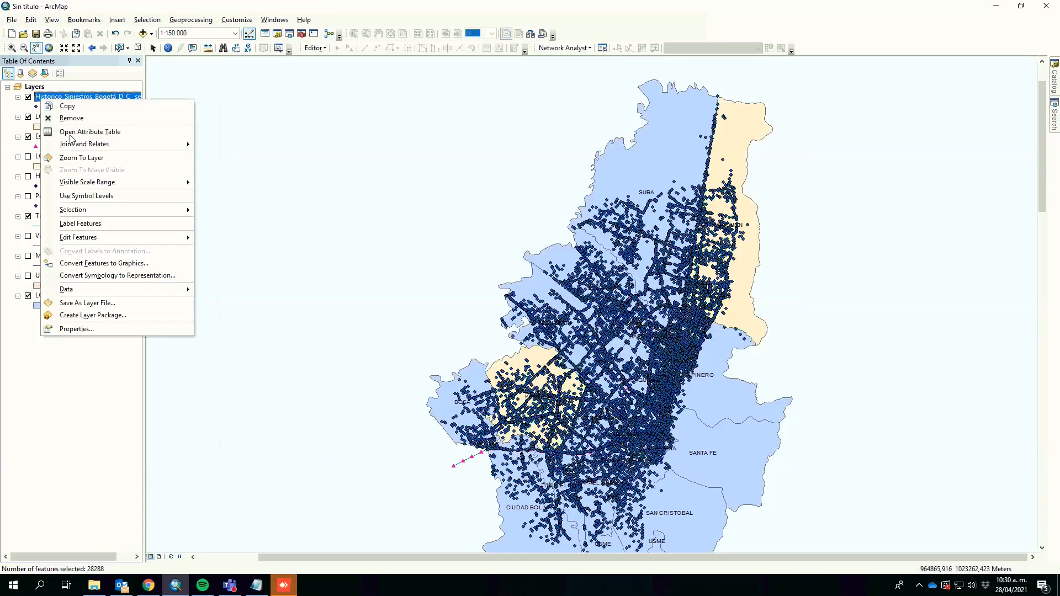
{"action": "left_click", "coordinate": [67, 133]}
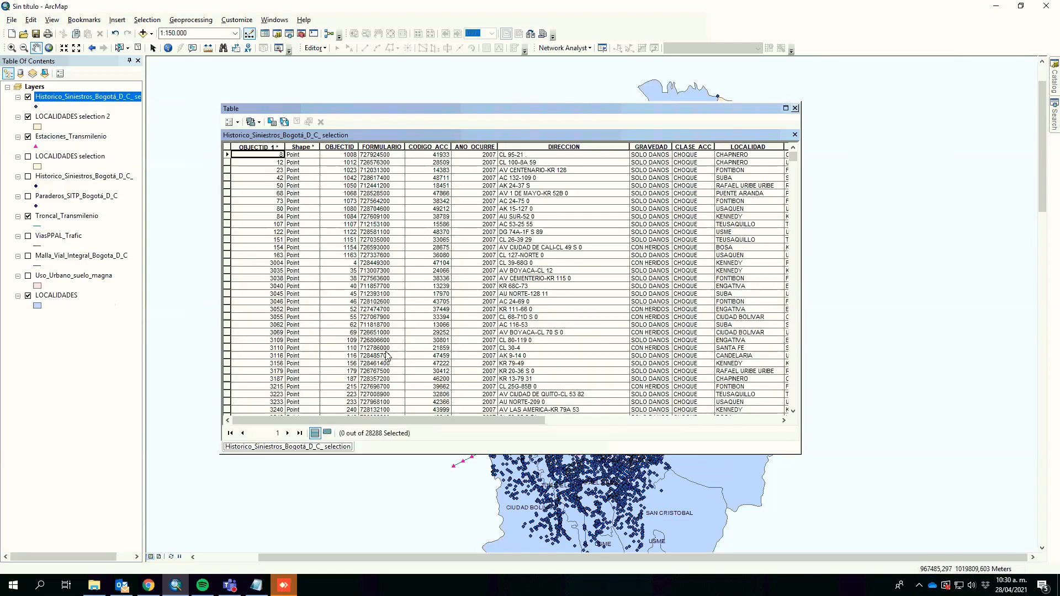
Step: Select by location the Historico_Siniestros_Bogotá_D_C_ selection features completely within LOCALIDADES selection 2, using the select features from method
{"action": "left_click", "coordinate": [147, 20]}
{"action": "left_click", "coordinate": [165, 43]}
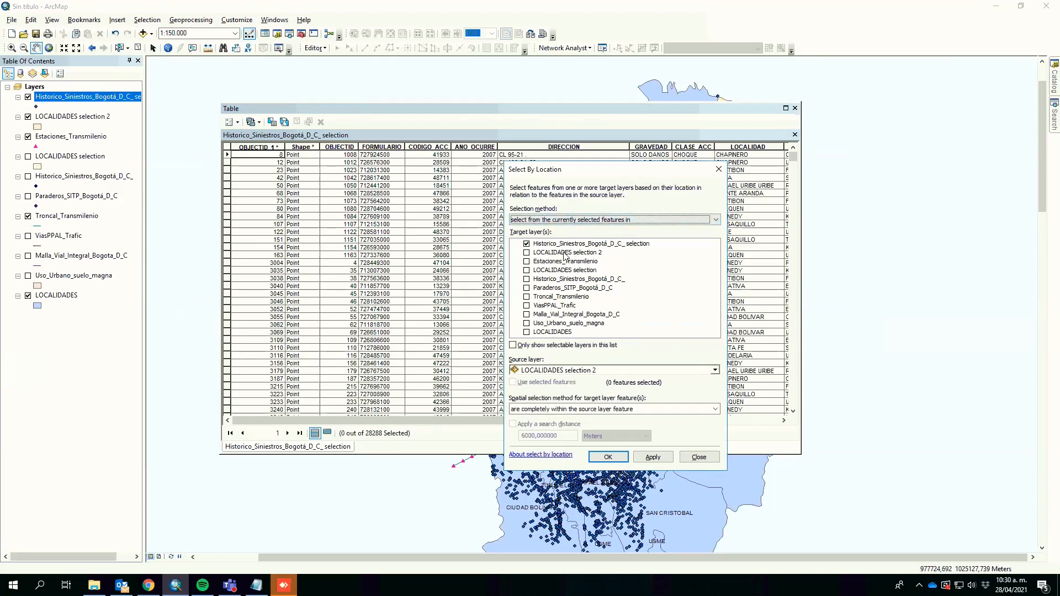
{"action": "left_click", "coordinate": [601, 374]}
{"action": "left_click", "coordinate": [597, 385]}
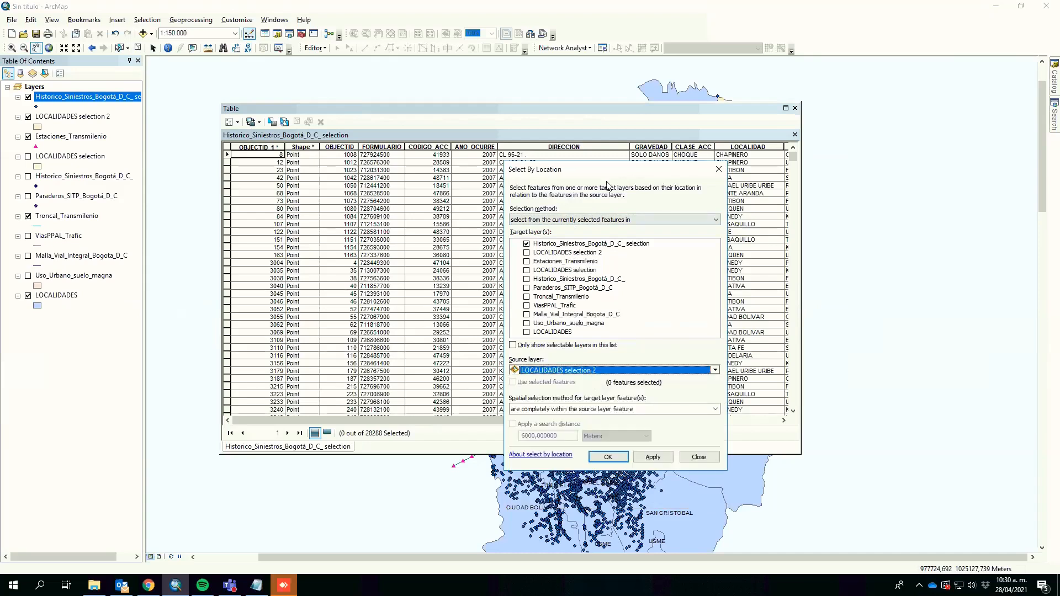
{"action": "left_click", "coordinate": [591, 221]}
{"action": "left_click", "coordinate": [557, 229]}
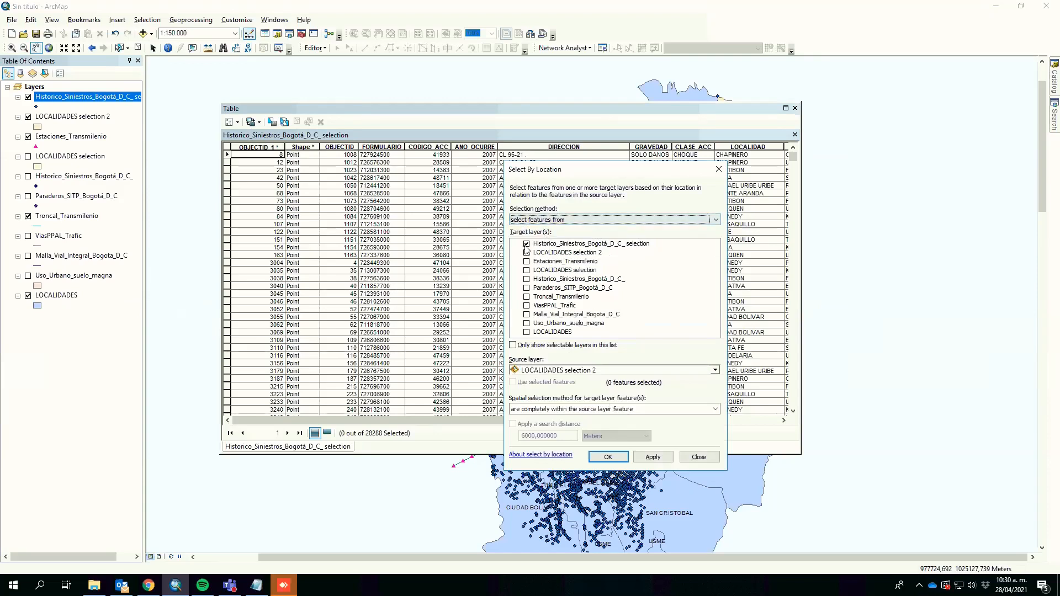
{"action": "left_click", "coordinate": [606, 458]}
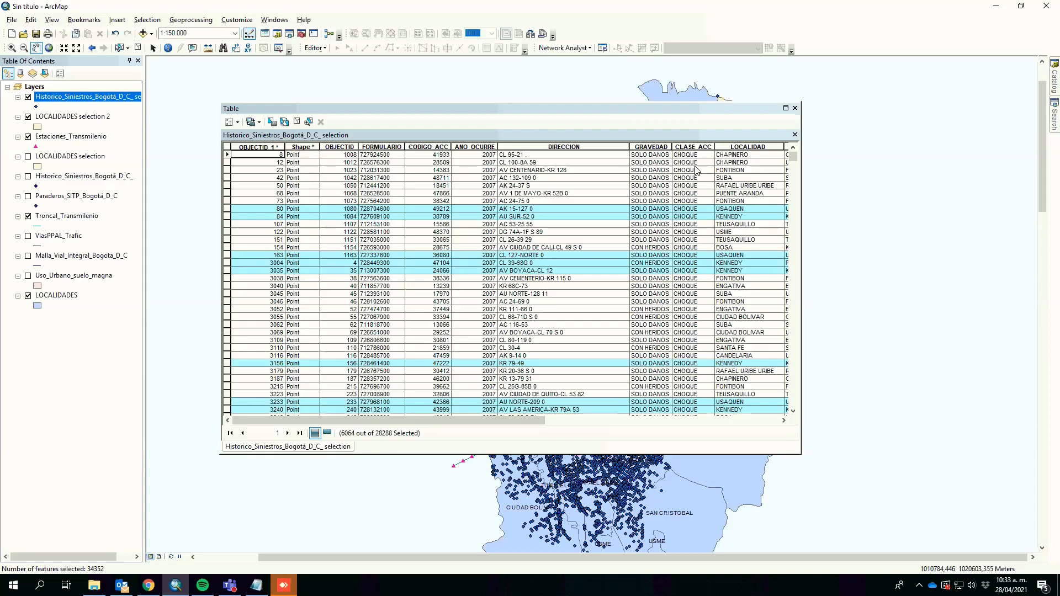
{"action": "left_click", "coordinate": [795, 109]}
Step: Clear the selection and remove the Historico_Siniestros_Bogotá_D_C_ selection and LOCALIDADES selection 2 layers
{"action": "left_click", "coordinate": [138, 49]}
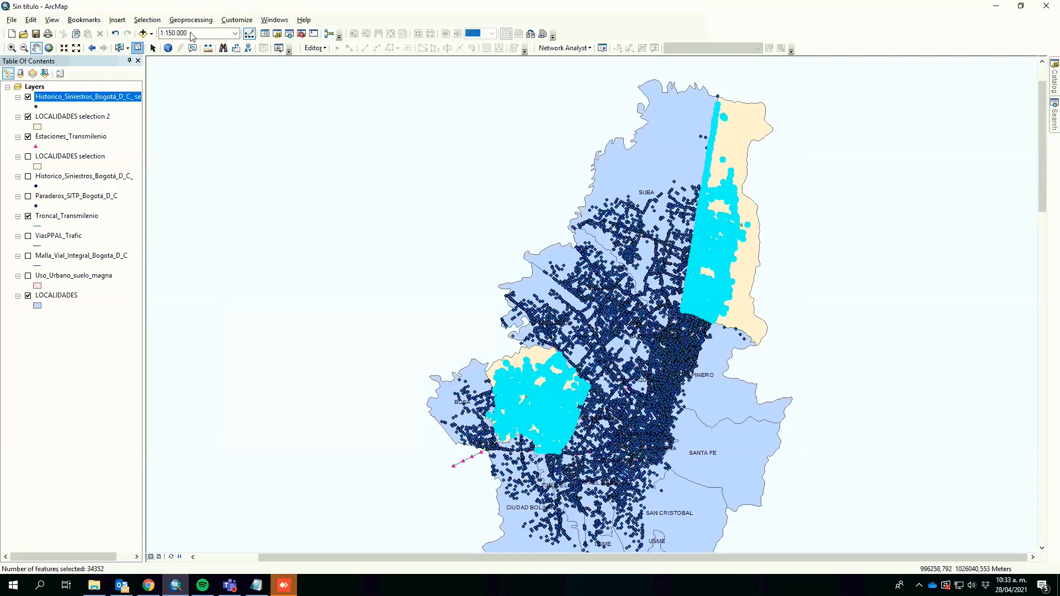
{"action": "left_click", "coordinate": [57, 117], "text": "ctrl"}
{"action": "right_click", "coordinate": [57, 116]}
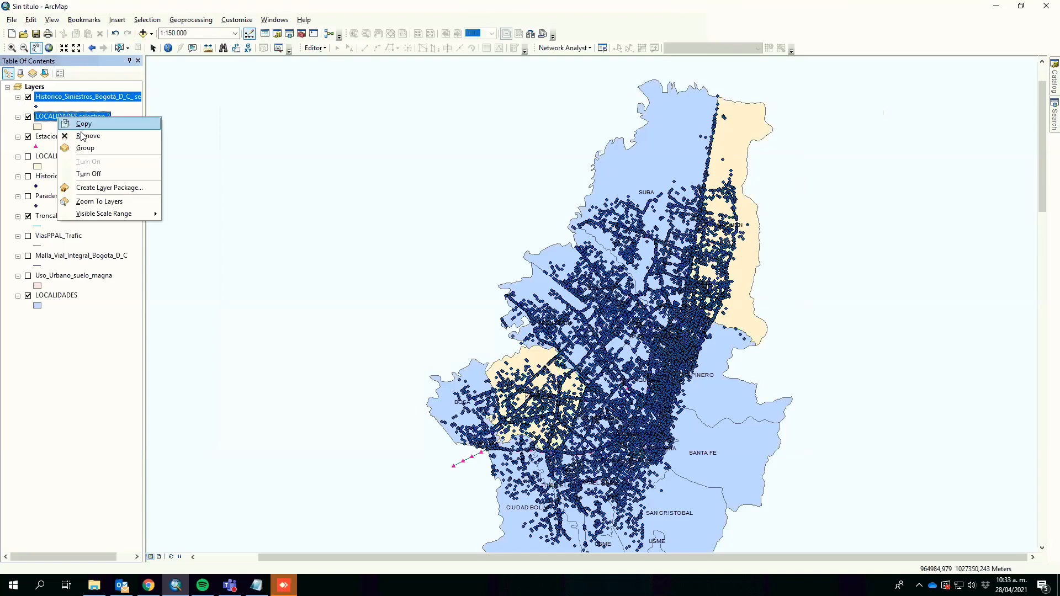
{"action": "left_click", "coordinate": [82, 135]}
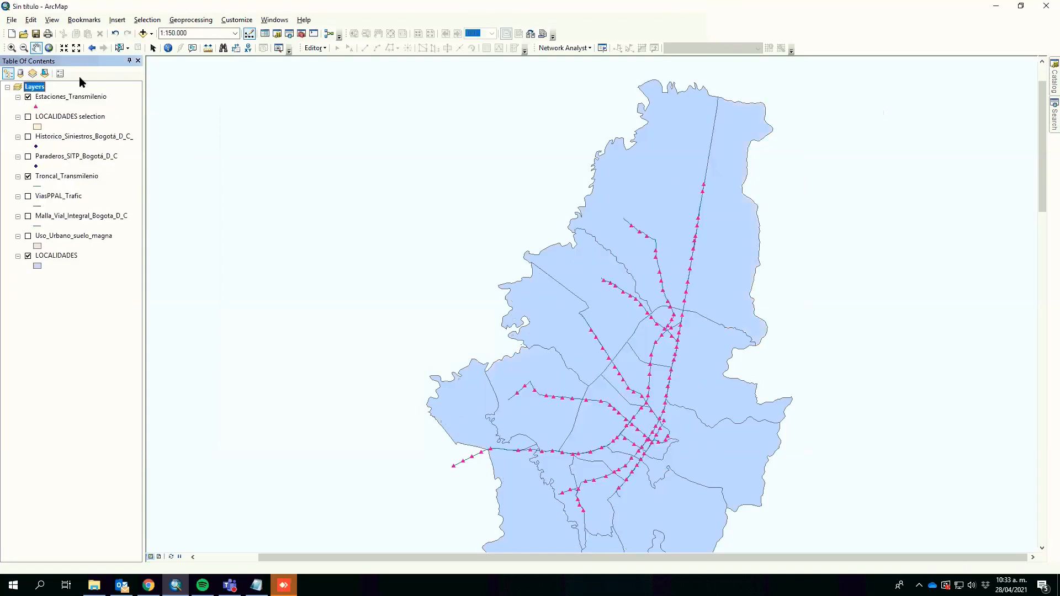
{"action": "left_click_drag", "start_coordinate": [598, 241], "coordinate": [587, 219]}
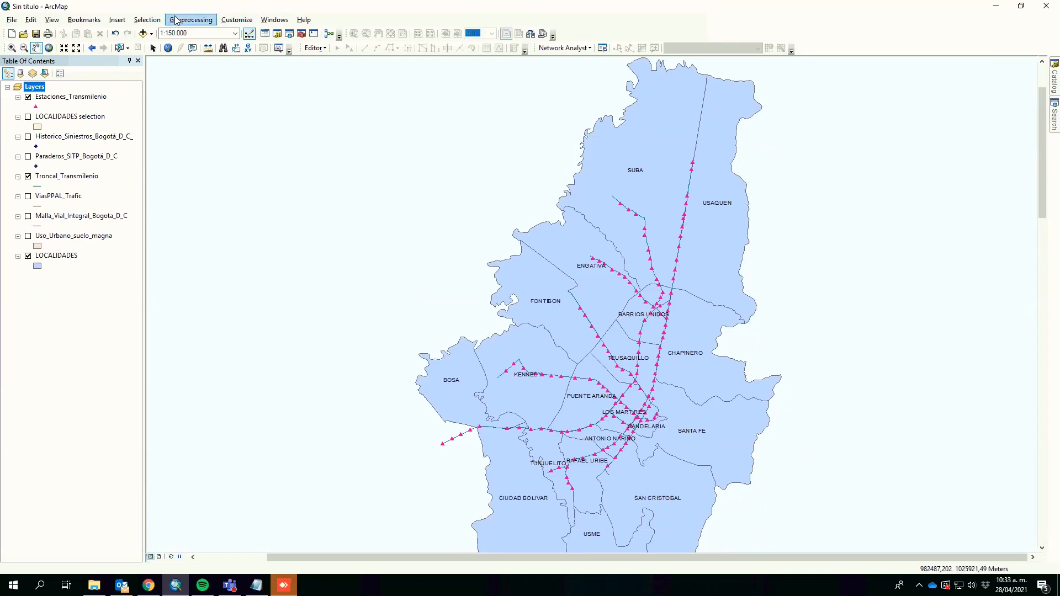
Step: Buffer the Estaciones_Transmilenio stations by 500 meters
{"action": "left_click", "coordinate": [202, 21]}
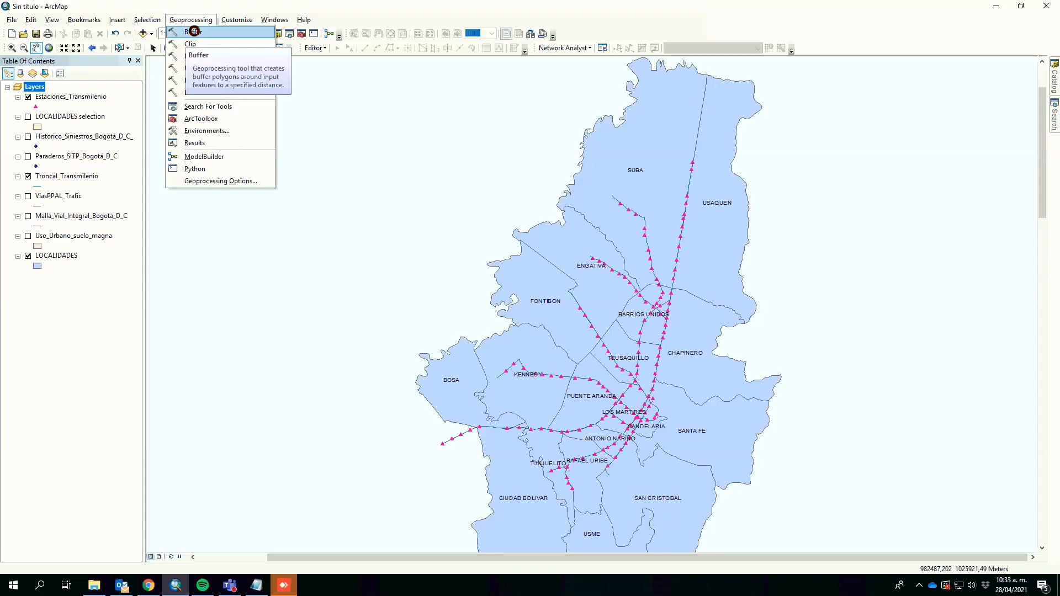
{"action": "left_click", "coordinate": [195, 33]}
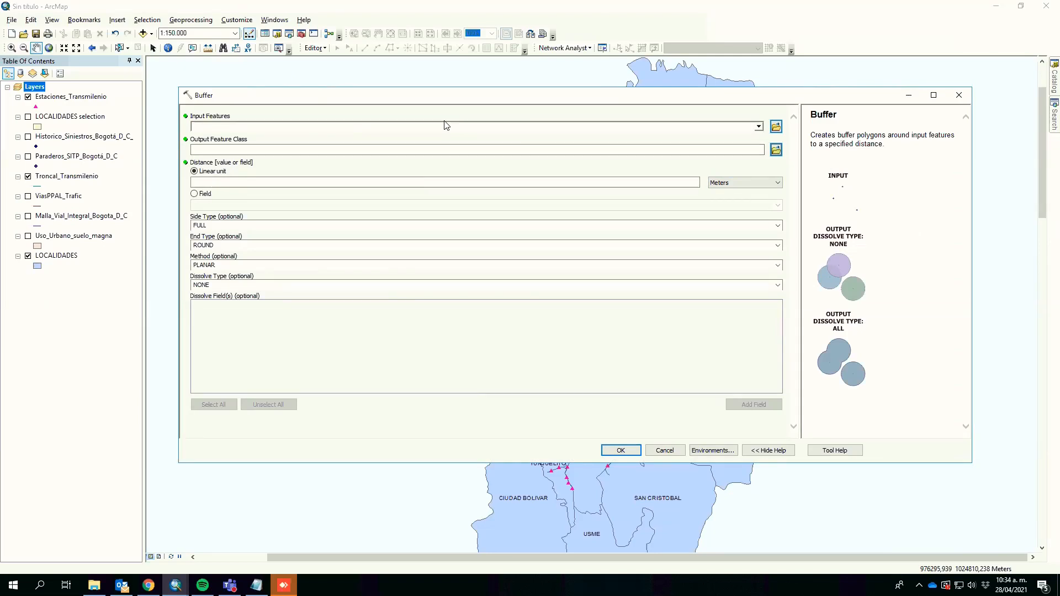
{"action": "left_click_drag", "start_coordinate": [77, 105], "coordinate": [346, 128]}
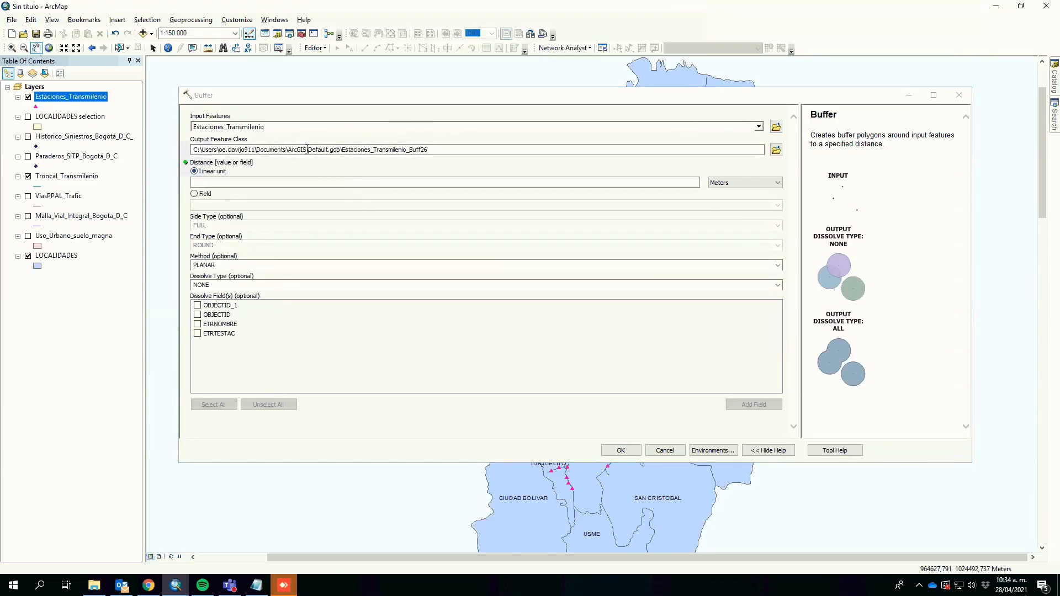
{"action": "left_click", "coordinate": [331, 181]}
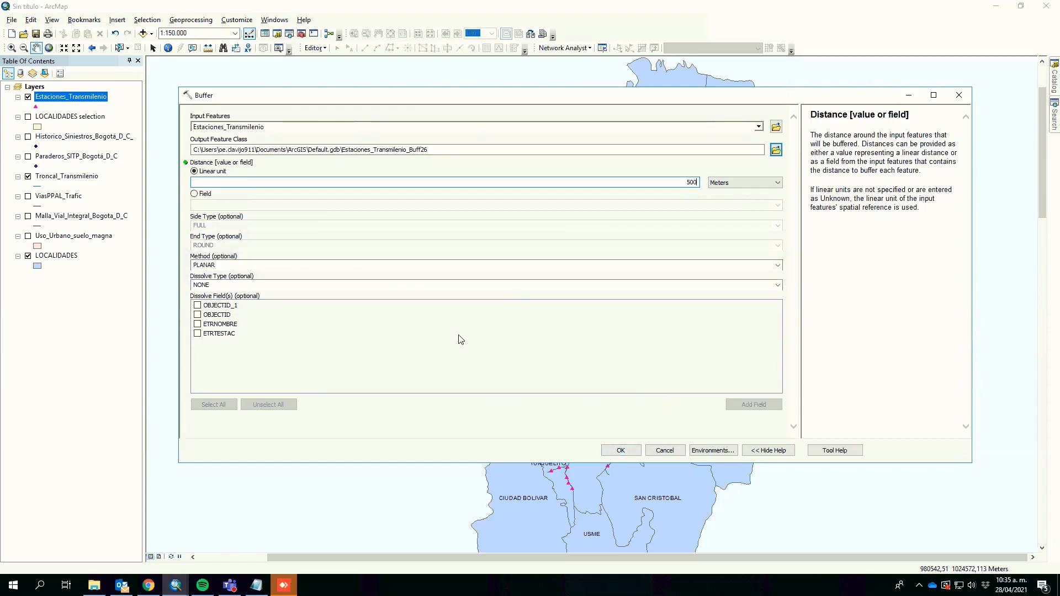
{"action": "left_click", "coordinate": [626, 449]}
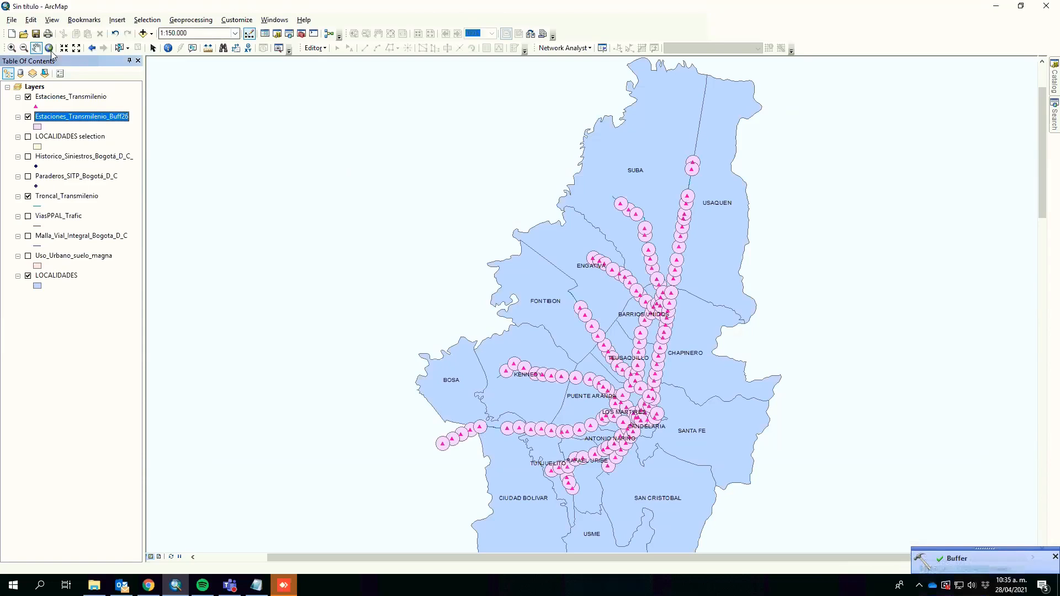
Step: Zoom in to examine the overlapping station buffers near Engativá
{"action": "left_click", "coordinate": [12, 49]}
{"action": "left_click_drag", "start_coordinate": [582, 257], "coordinate": [631, 291]}
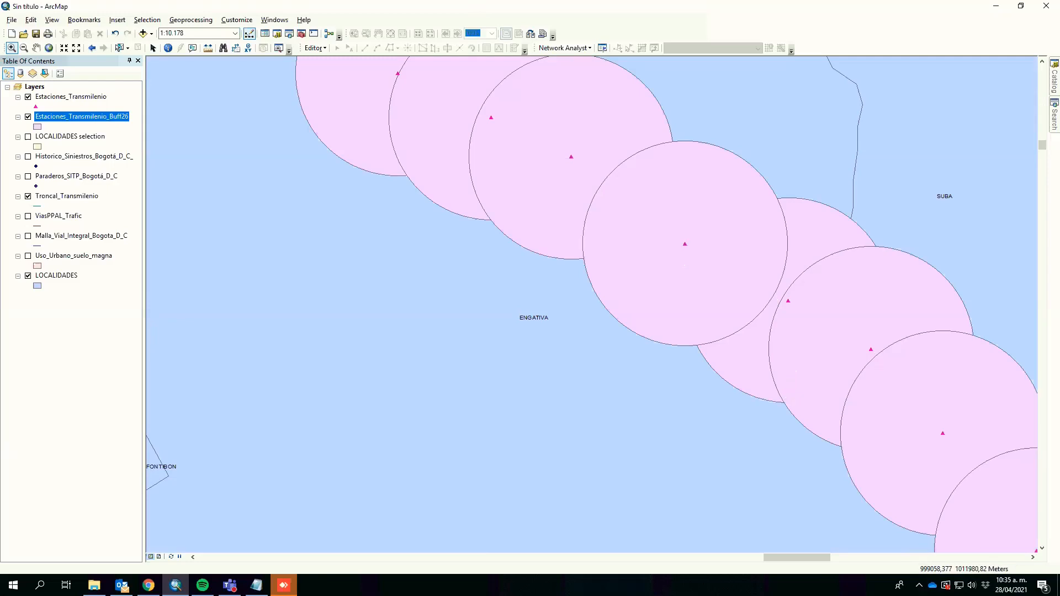
{"action": "mouse_move", "coordinate": [672, 147]}
{"action": "left_mouse_down"}
{"action": "mouse_move", "coordinate": [627, 241]}
{"action": "mouse_move", "coordinate": [585, 258]}
{"action": "left_mouse_up"}
{"action": "mouse_move", "coordinate": [652, 160]}
{"action": "left_mouse_down"}
{"action": "mouse_move", "coordinate": [627, 183]}
{"action": "mouse_move", "coordinate": [632, 231]}
{"action": "mouse_move", "coordinate": [658, 185]}
{"action": "mouse_move", "coordinate": [651, 210]}
{"action": "mouse_move", "coordinate": [604, 220]}
{"action": "mouse_move", "coordinate": [662, 160]}
{"action": "mouse_move", "coordinate": [614, 229]}
{"action": "mouse_move", "coordinate": [611, 182]}
{"action": "mouse_move", "coordinate": [639, 196]}
{"action": "mouse_move", "coordinate": [669, 146]}
{"action": "left_mouse_up"}
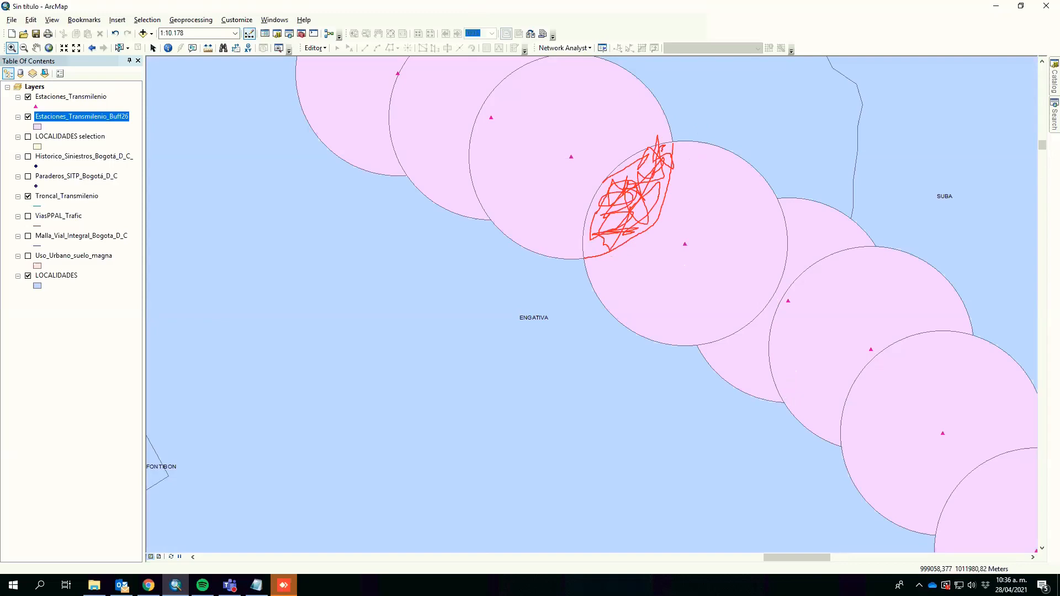
{"action": "key", "text": "Escape"}
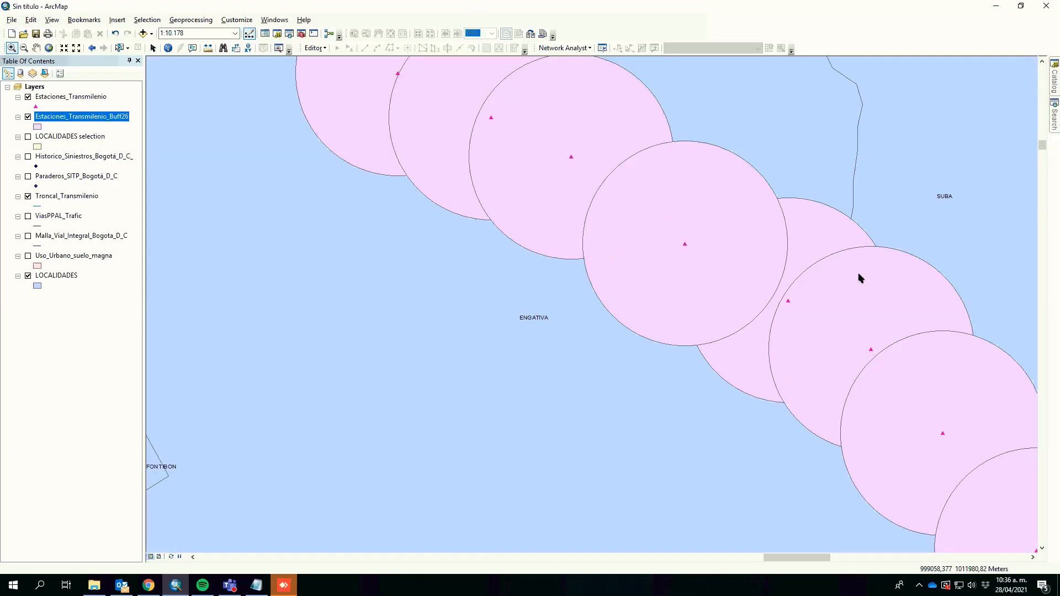
Step: Buffer the Estaciones_Transmilenio stations by 500 meters with dissolve type ALL
{"action": "left_click", "coordinate": [191, 20]}
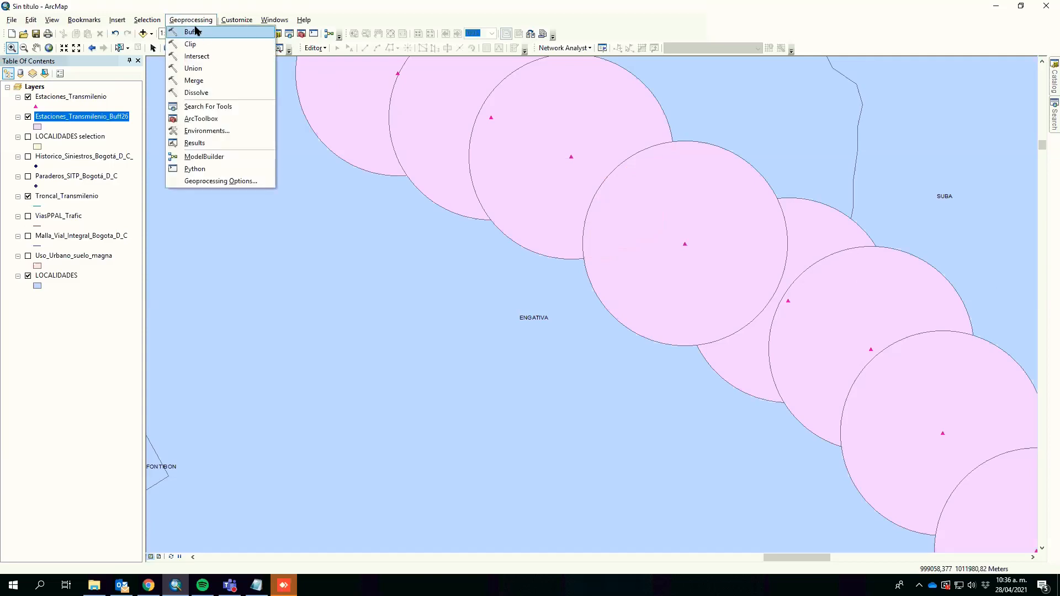
{"action": "left_click", "coordinate": [195, 32]}
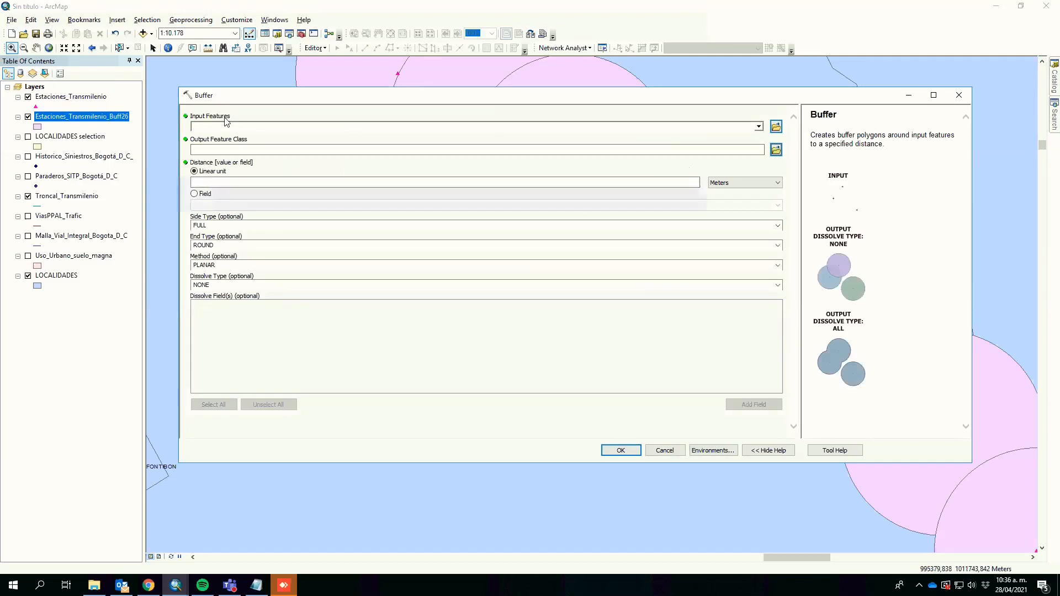
{"action": "left_click_drag", "start_coordinate": [227, 122], "coordinate": [229, 125]}
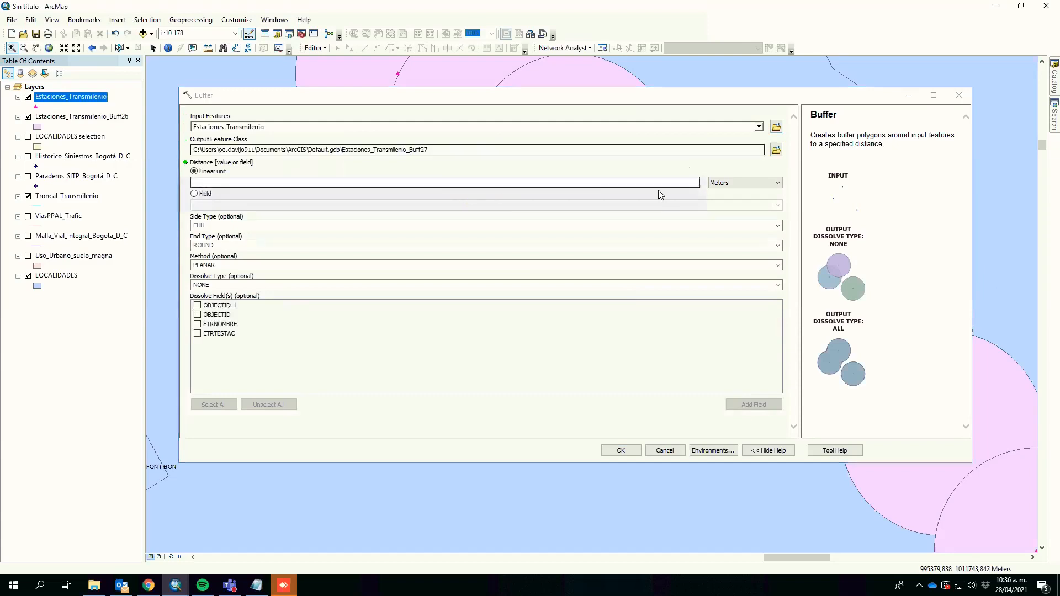
{"action": "left_click", "coordinate": [605, 180]}
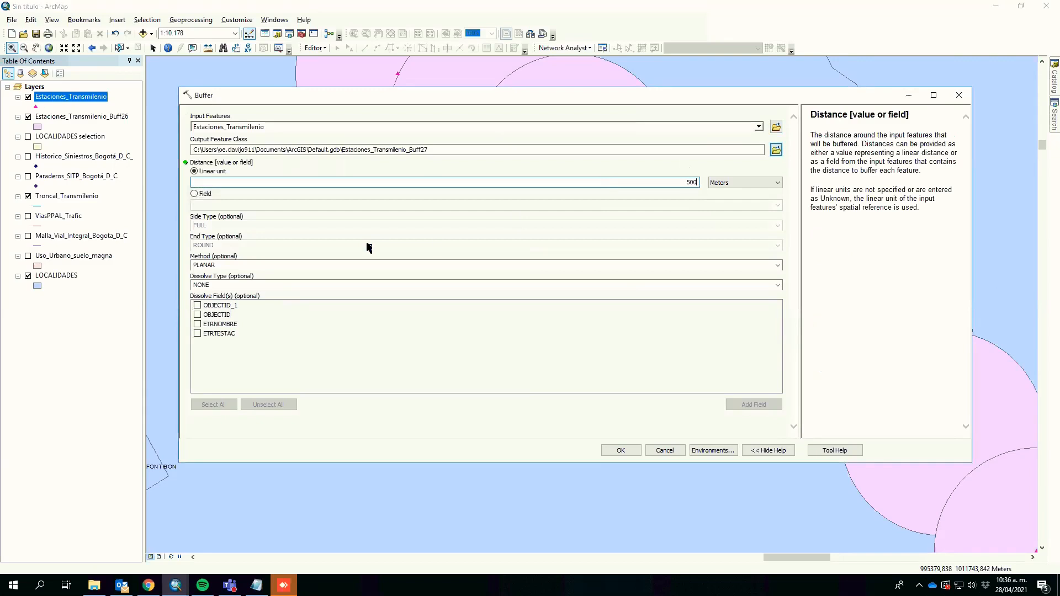
{"action": "left_click", "coordinate": [237, 286]}
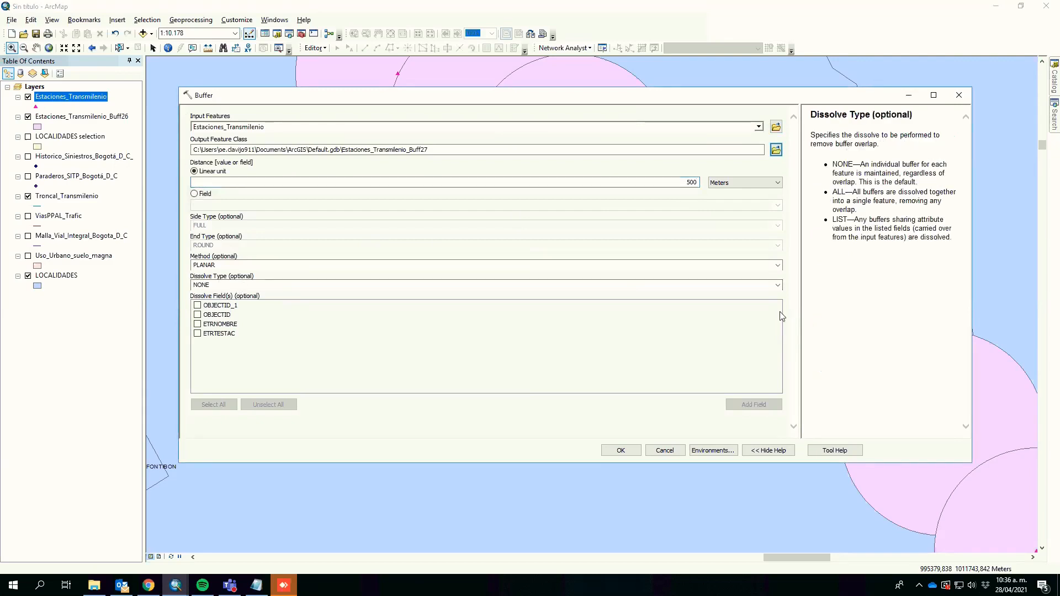
{"action": "left_click", "coordinate": [778, 285]}
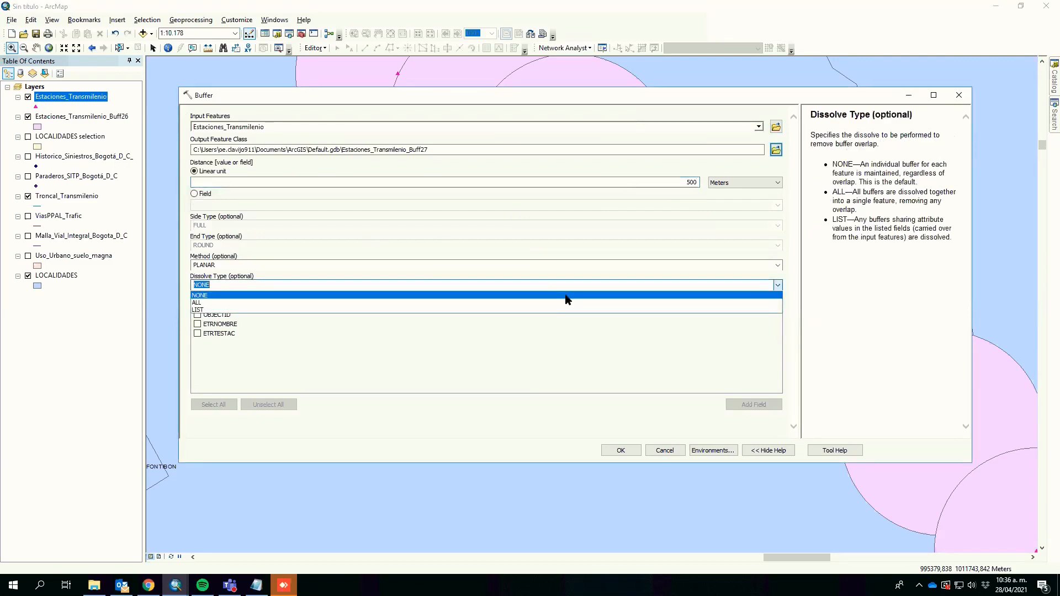
{"action": "left_click", "coordinate": [551, 303]}
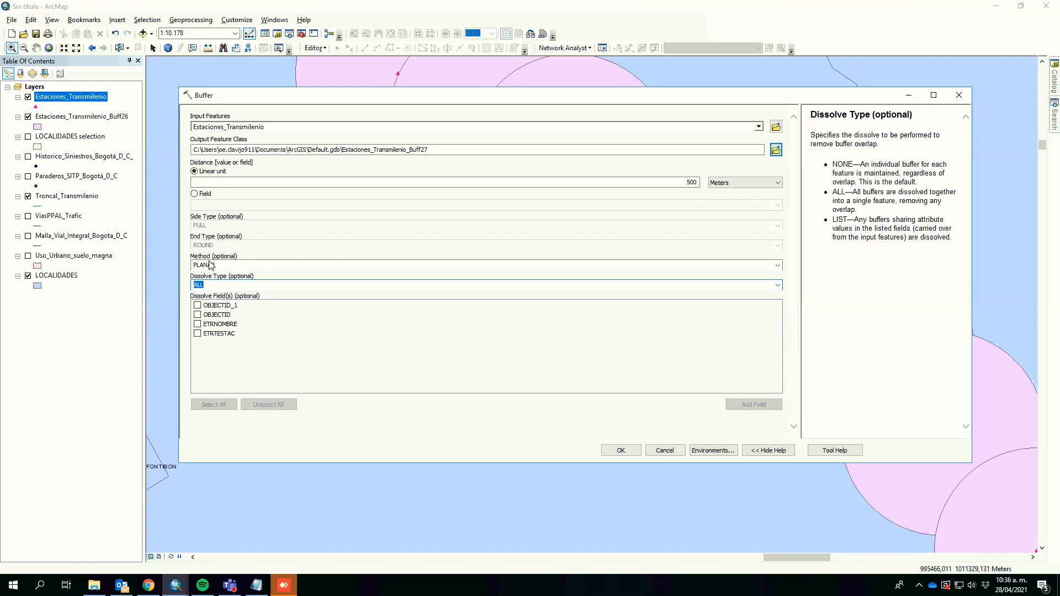
{"action": "left_click", "coordinate": [212, 266]}
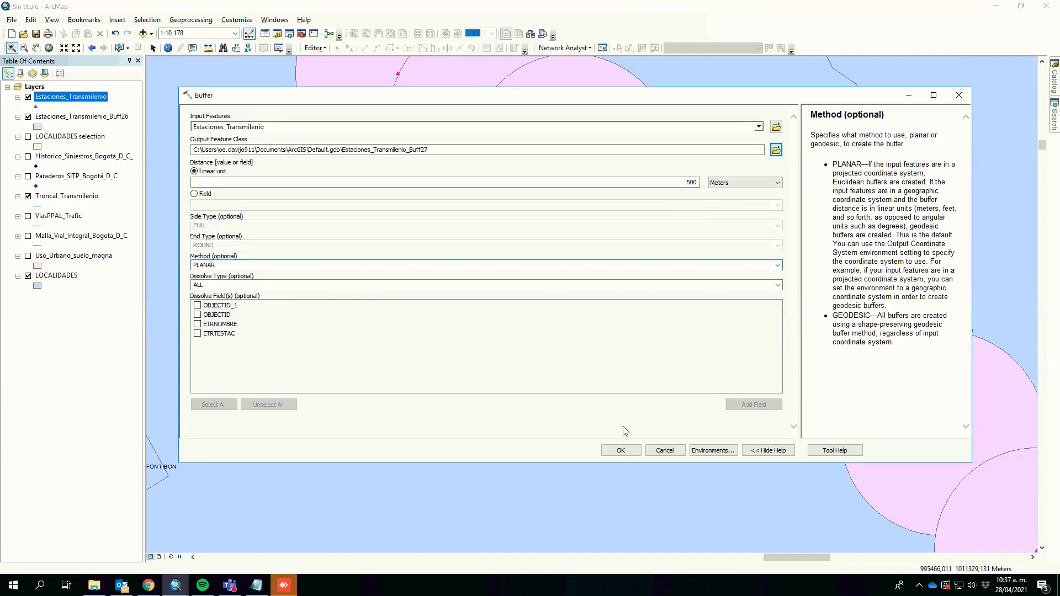
{"action": "left_click", "coordinate": [621, 450]}
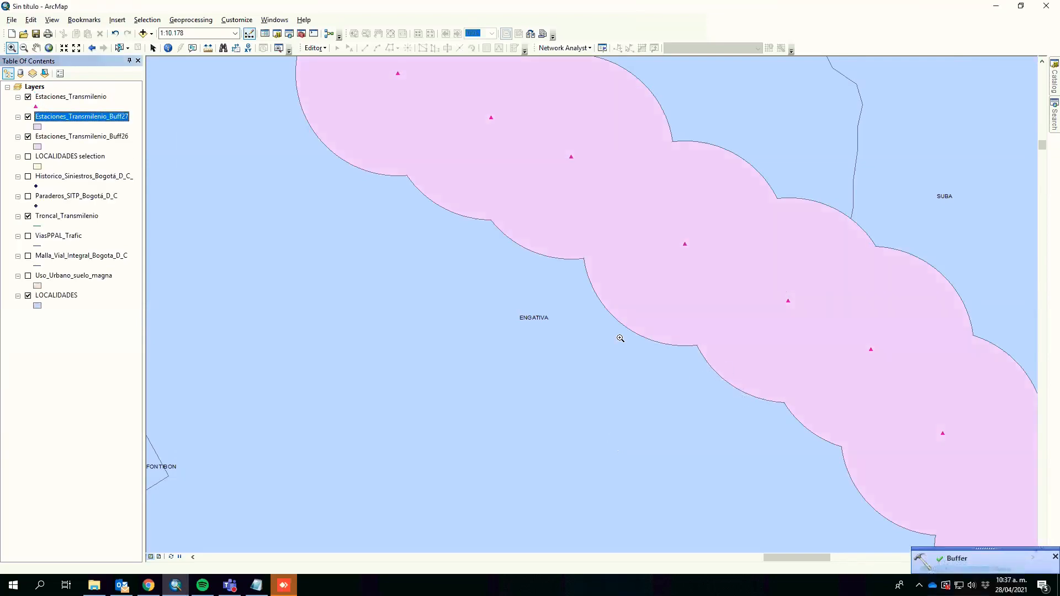
Step: Compare the attribute tables of the Estaciones_Transmilenio_Buff26 and Estaciones_Transmilenio_Buff27 layers
{"action": "left_click", "coordinate": [27, 117]}
{"action": "left_click", "coordinate": [28, 117]}
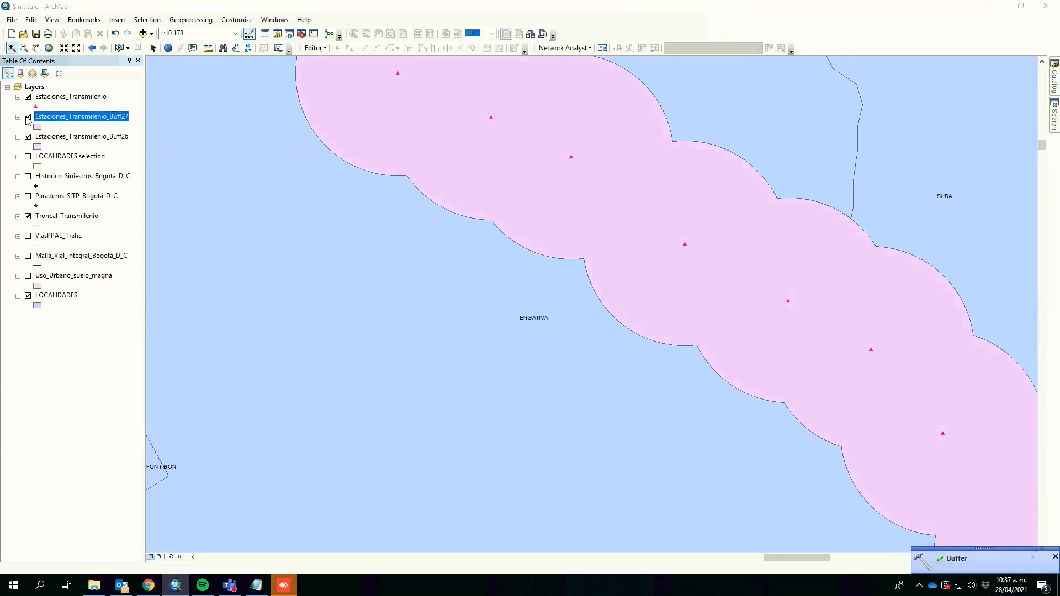
{"action": "right_click", "coordinate": [79, 142]}
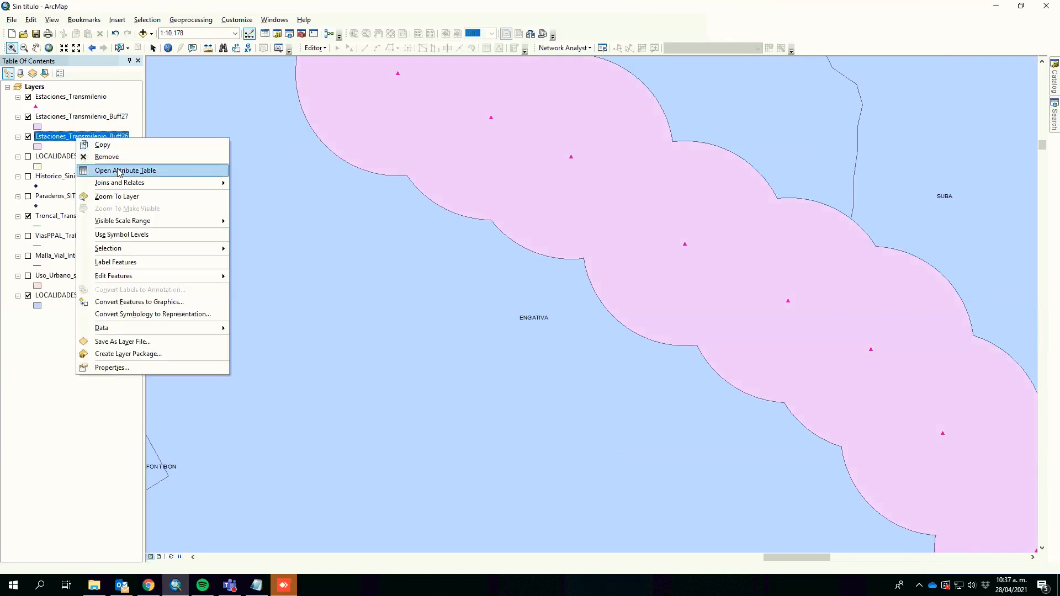
{"action": "left_click", "coordinate": [99, 167]}
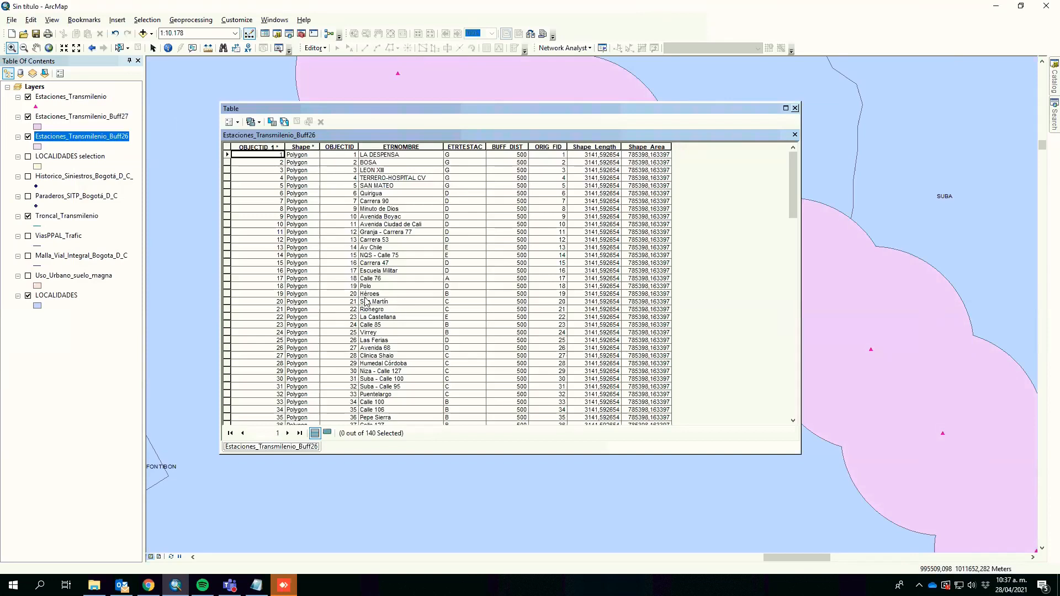
{"action": "left_click", "coordinate": [796, 109]}
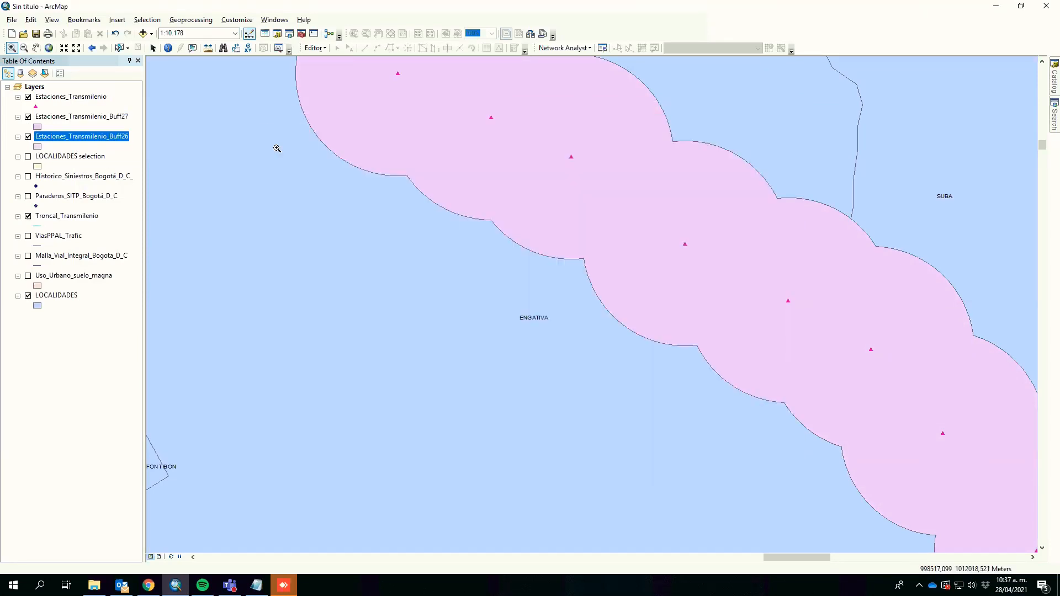
{"action": "right_click", "coordinate": [95, 120]}
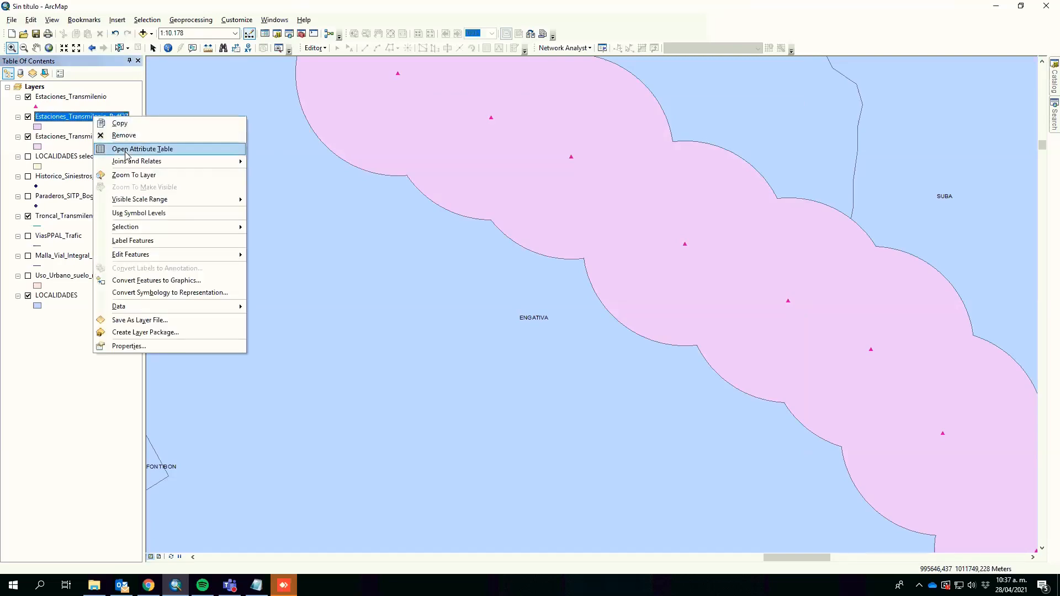
{"action": "left_click", "coordinate": [241, 151]}
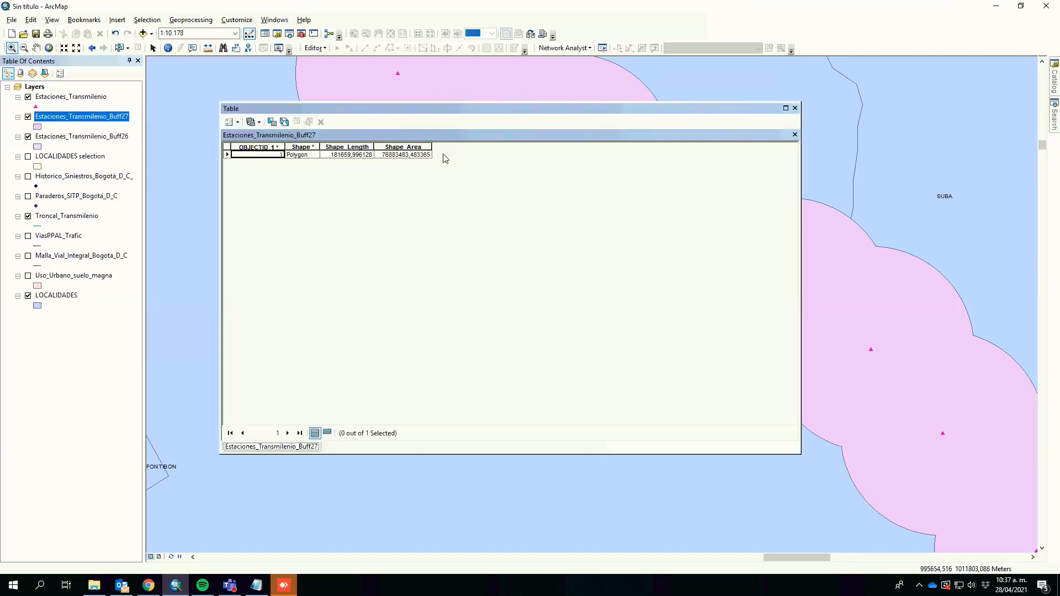
{"action": "left_click", "coordinate": [795, 108]}
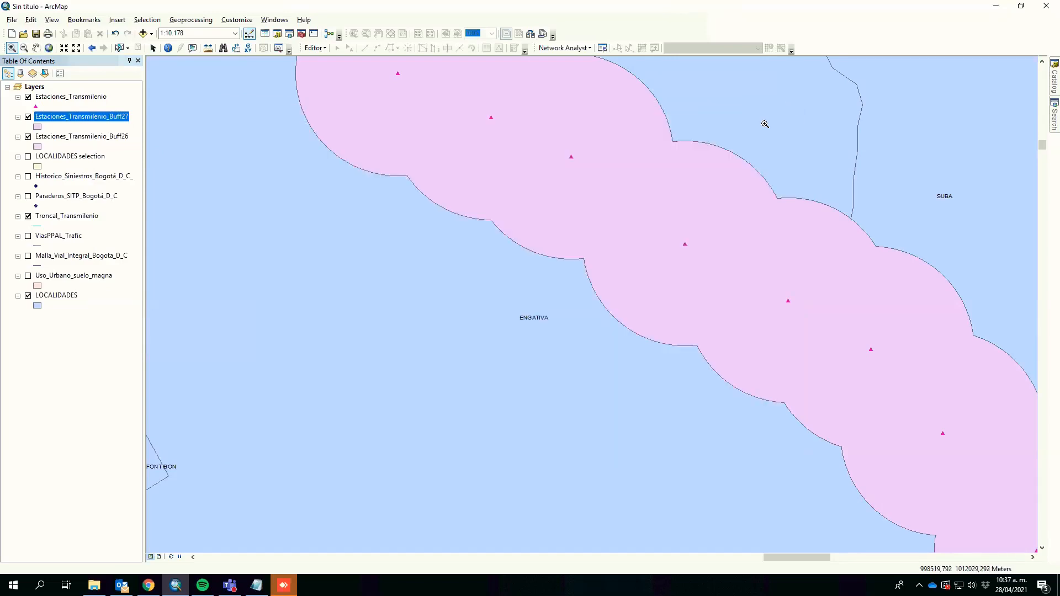
Step: Zoom out to view the station buffers across the city
{"action": "left_click", "coordinate": [23, 47]}
{"action": "left_click", "coordinate": [462, 235]}
{"action": "left_click", "coordinate": [462, 235]}
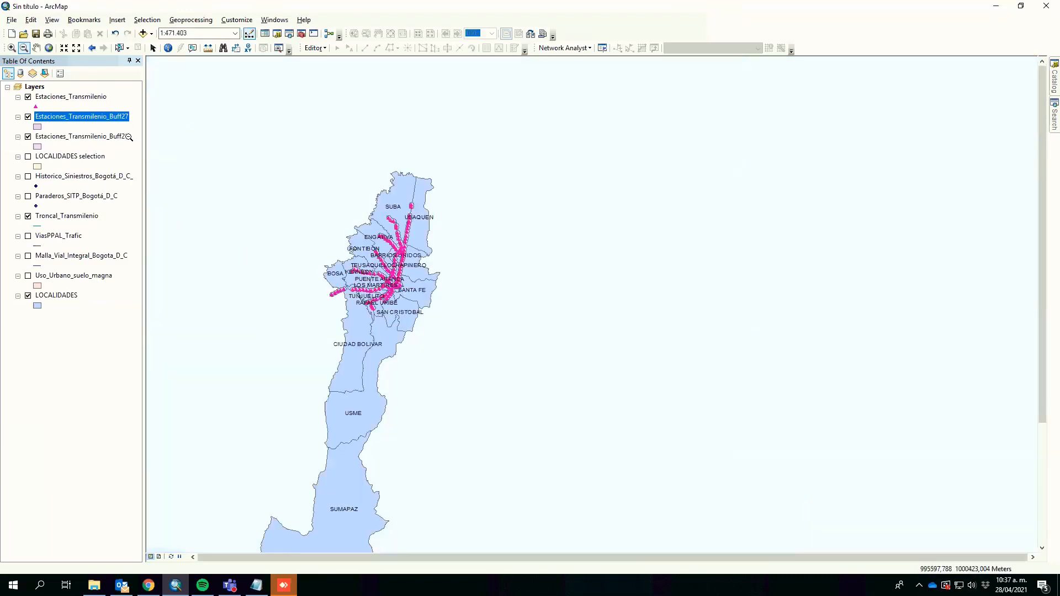
{"action": "left_click_drag", "start_coordinate": [310, 155], "coordinate": [453, 358]}
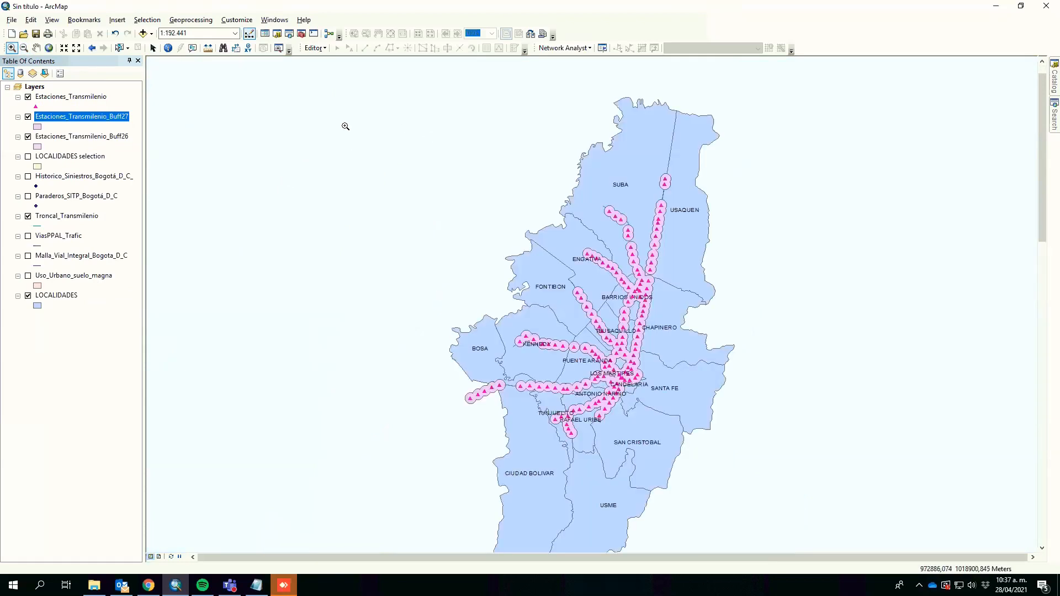
{"action": "left_click_drag", "start_coordinate": [364, 146], "coordinate": [750, 477]}
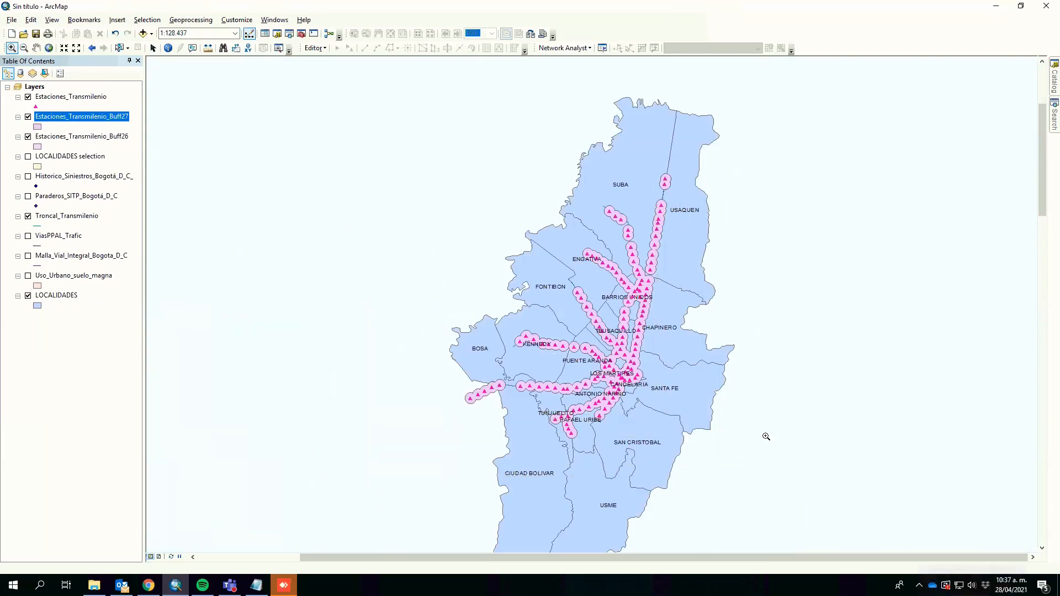
{"action": "left_click_drag", "start_coordinate": [757, 352], "coordinate": [696, 348]}
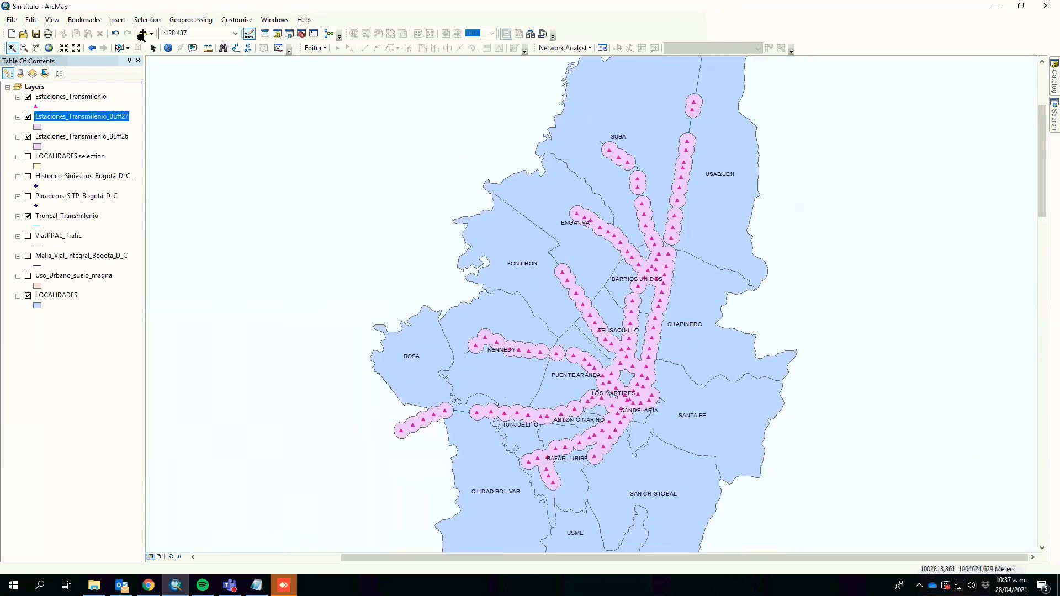
{"action": "left_click", "coordinate": [190, 21]}
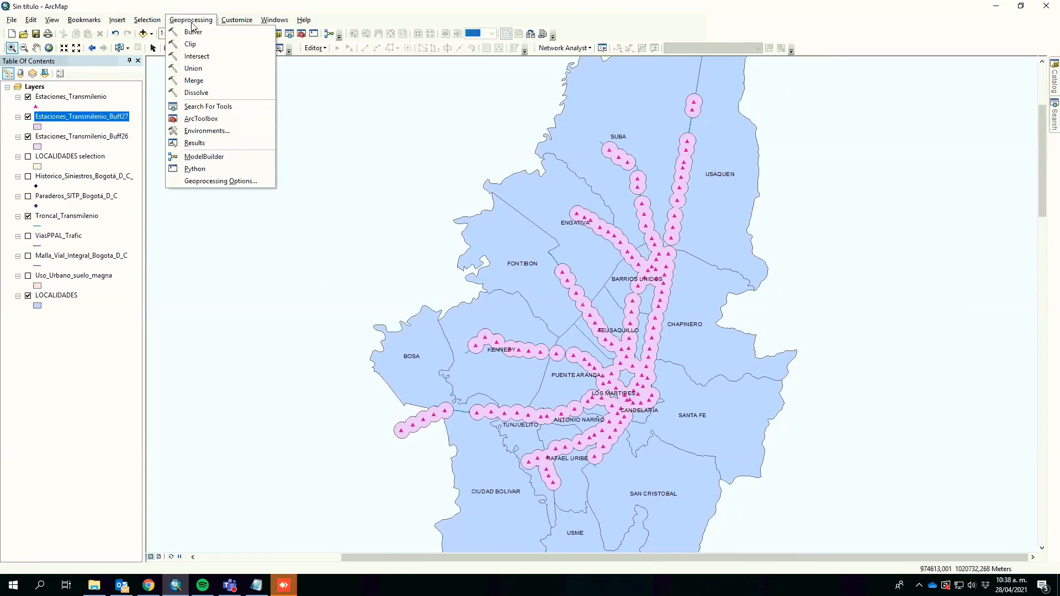
{"action": "left_click", "coordinate": [193, 33]}
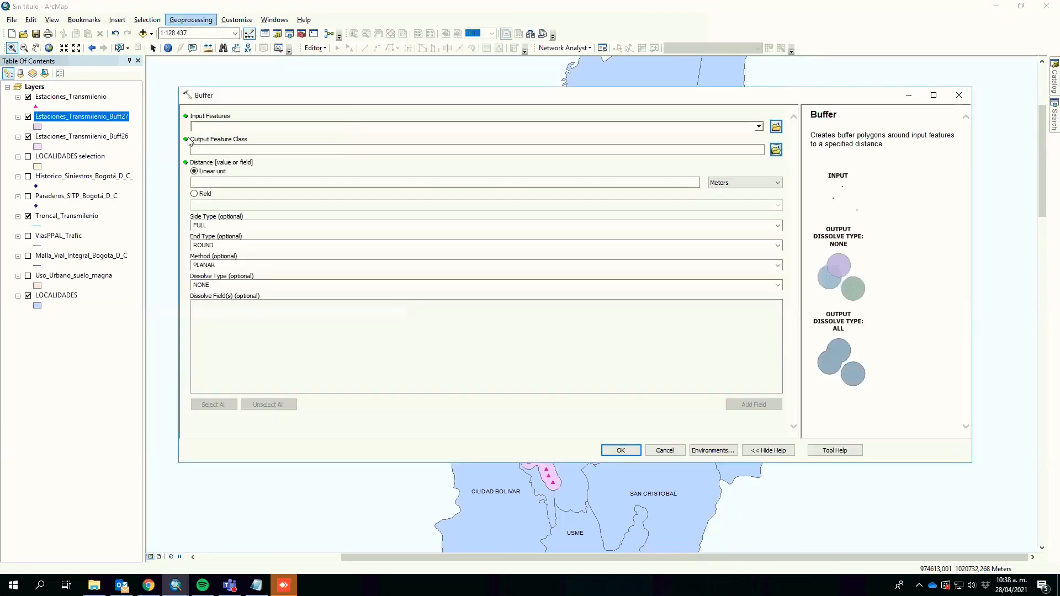
{"action": "left_click_drag", "start_coordinate": [42, 101], "coordinate": [237, 126]}
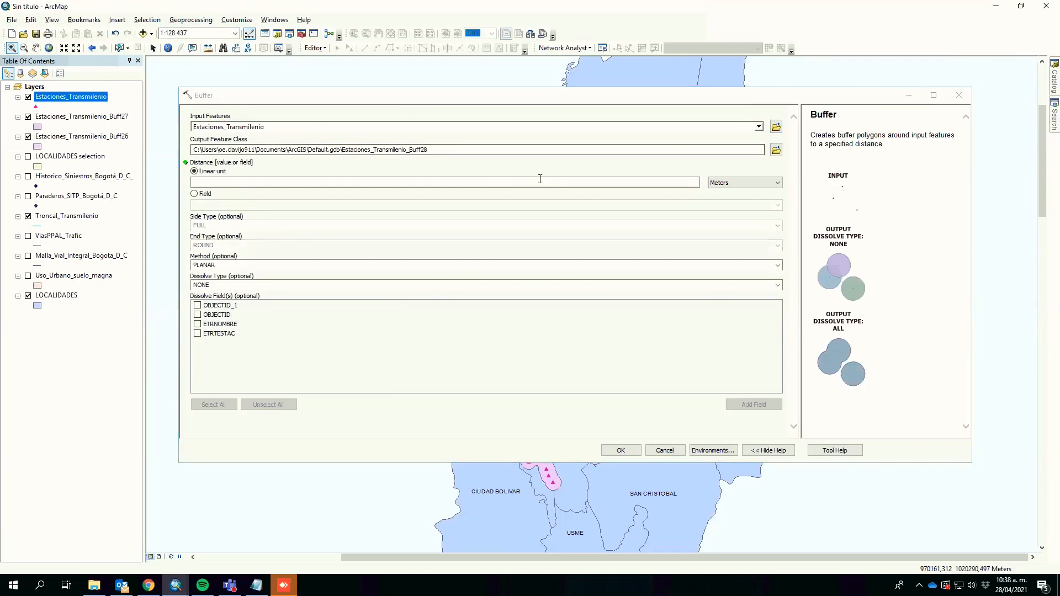
{"action": "left_click", "coordinate": [539, 181]}
{"action": "type", "text": "500"}
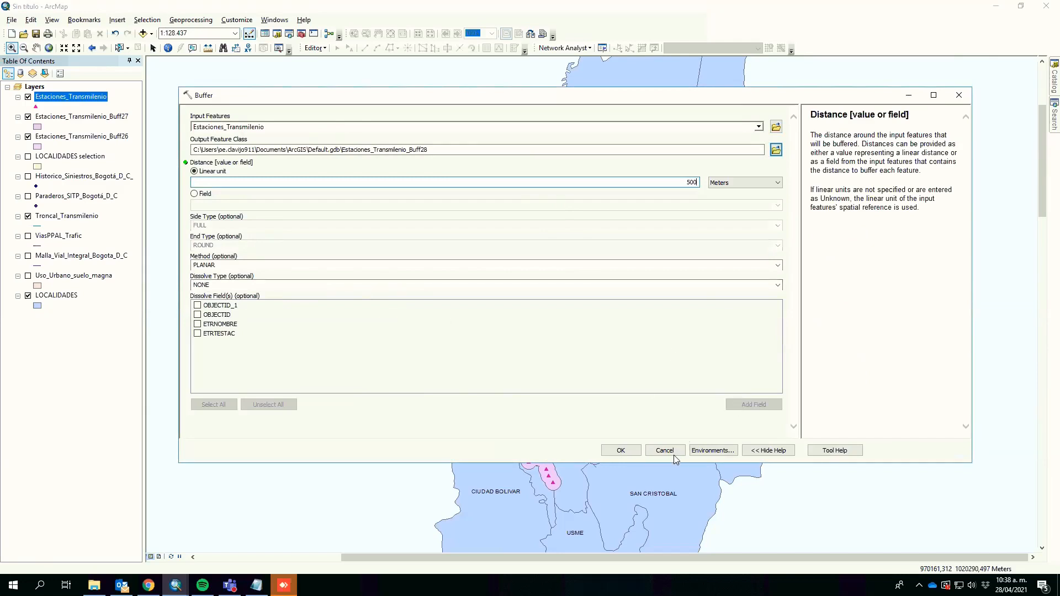
{"action": "left_click", "coordinate": [669, 450]}
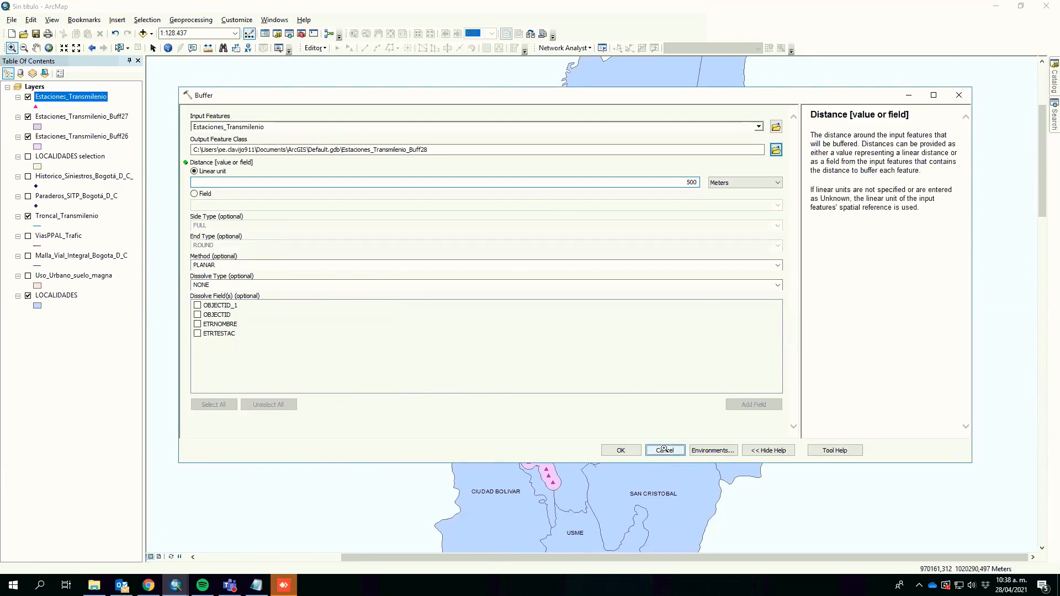
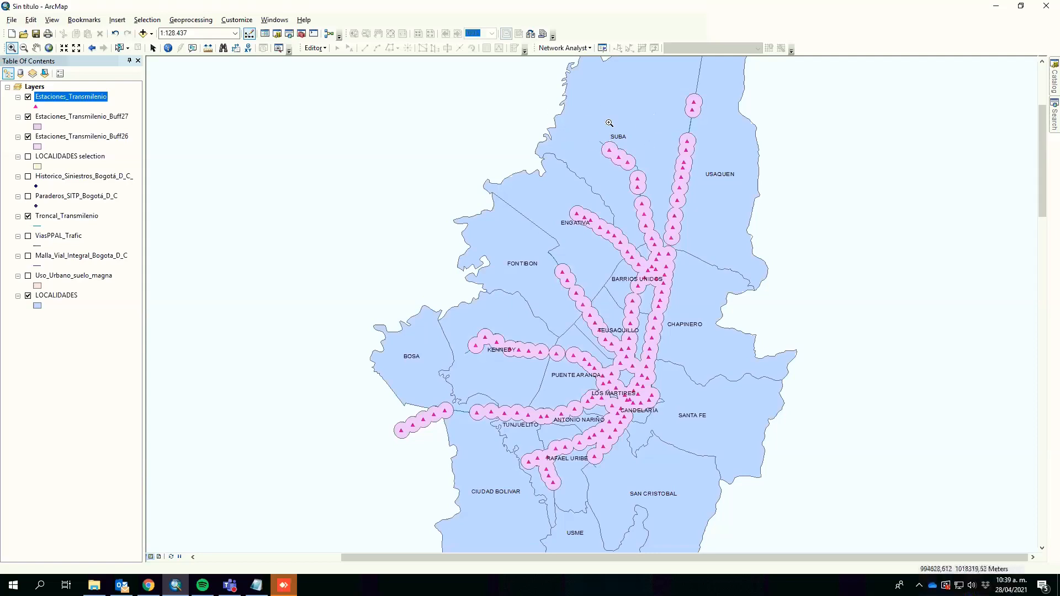
{"action": "mouse_move", "coordinate": [197, 22]}
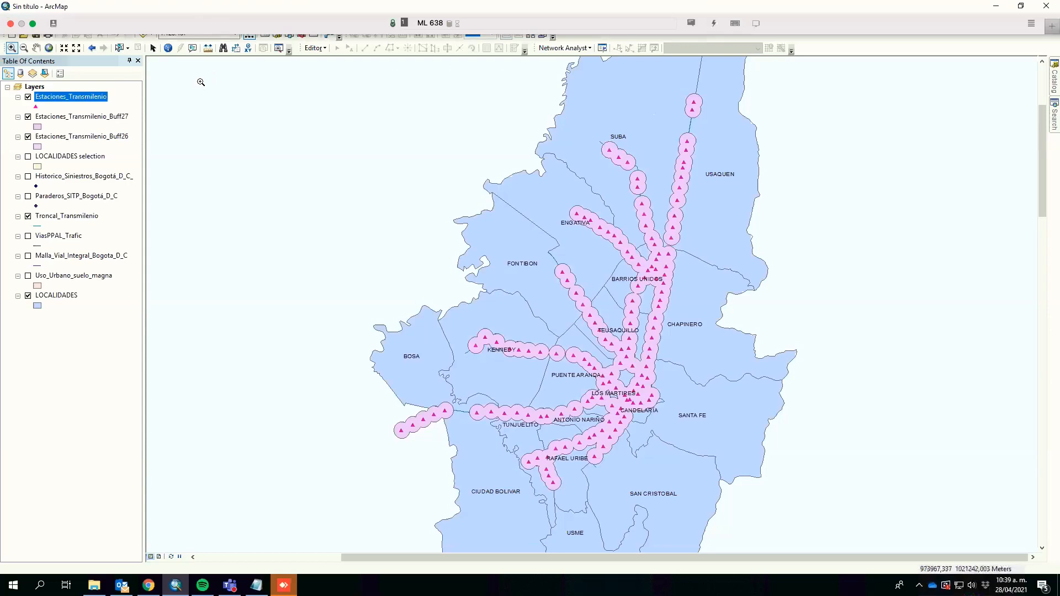
{"action": "left_click", "coordinate": [197, 22]}
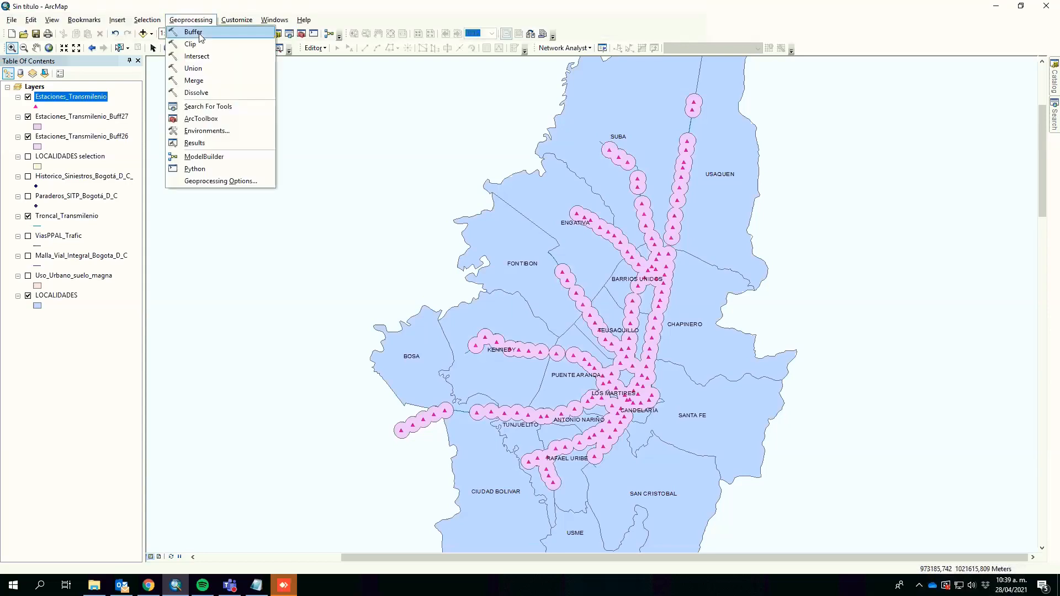
{"action": "left_click", "coordinate": [200, 33]}
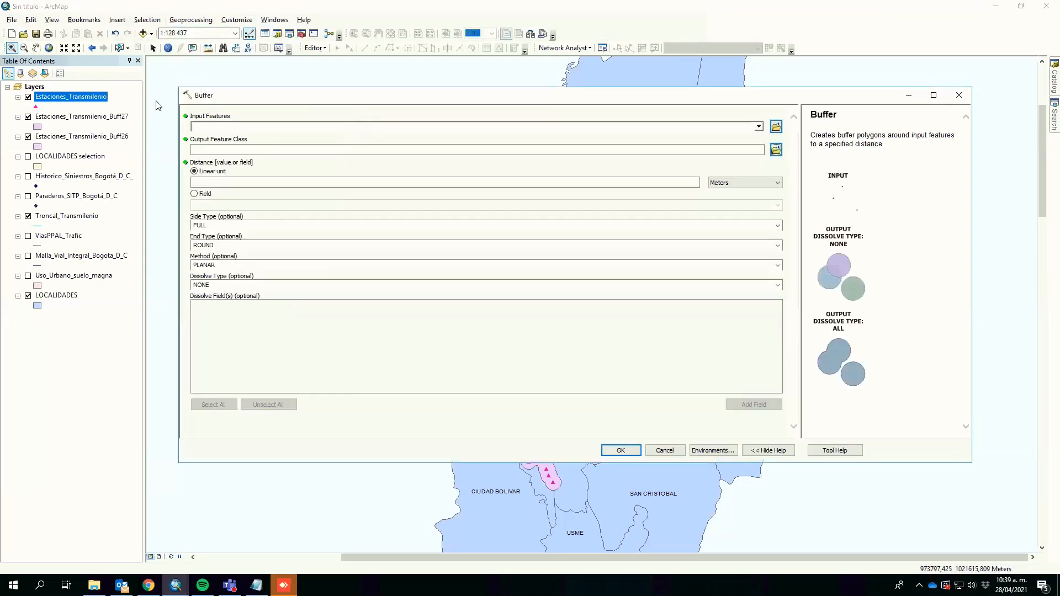
{"action": "left_click", "coordinate": [235, 125]}
{"action": "left_click", "coordinate": [429, 173]}
{"action": "left_click", "coordinate": [656, 182]}
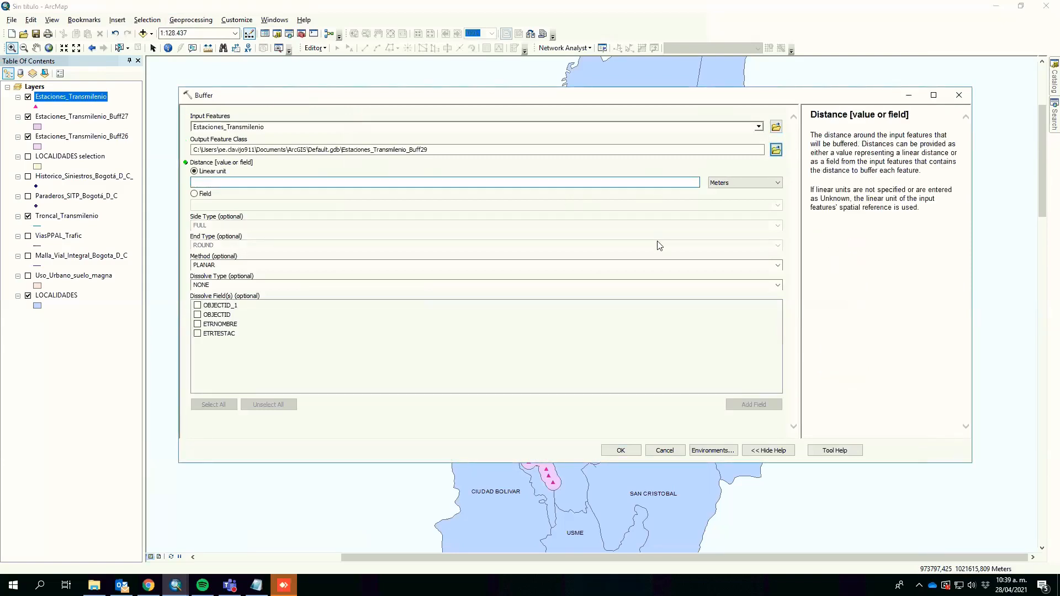
{"action": "type", "text": "500"}
{"action": "left_click", "coordinate": [226, 285]}
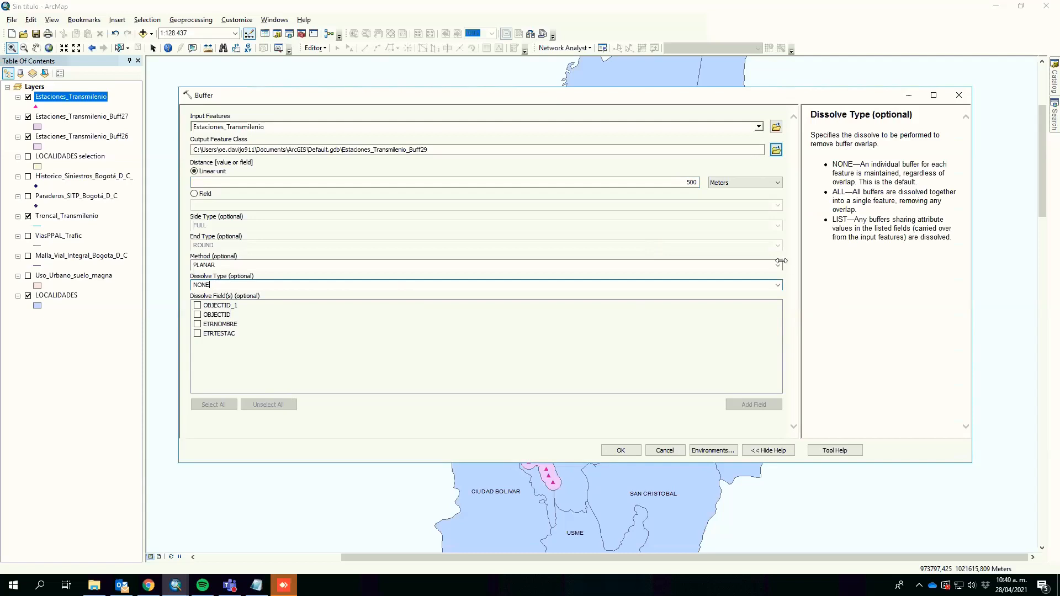
{"action": "left_click", "coordinate": [657, 451]}
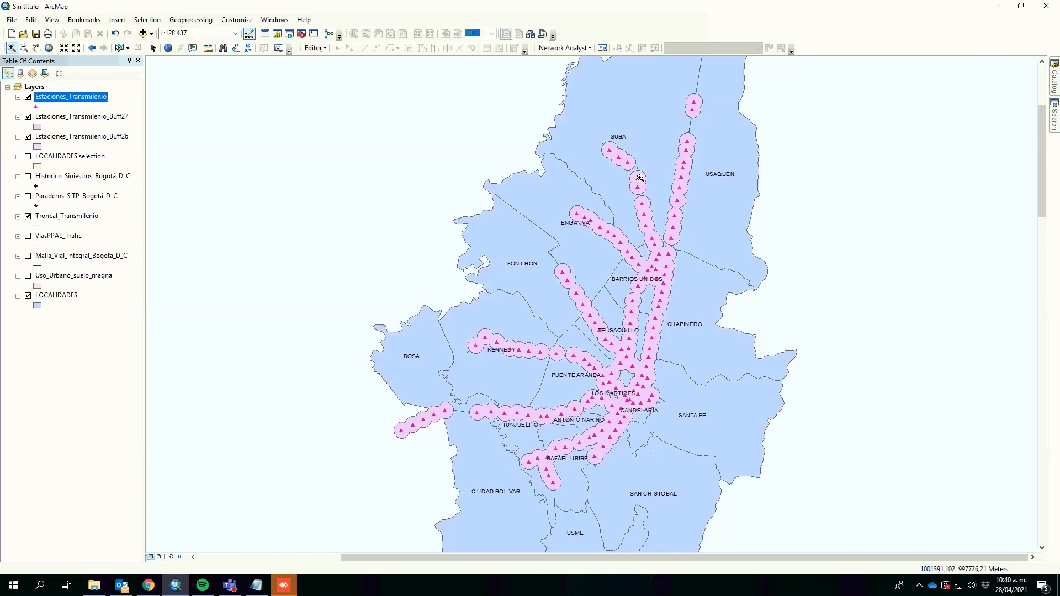
Step: Turn on the LOCALIDADES selection layer and clip Historico_Siniestros_Bogotá_D_C_ to the LOCALIDADES selection features
{"action": "left_click", "coordinate": [184, 20]}
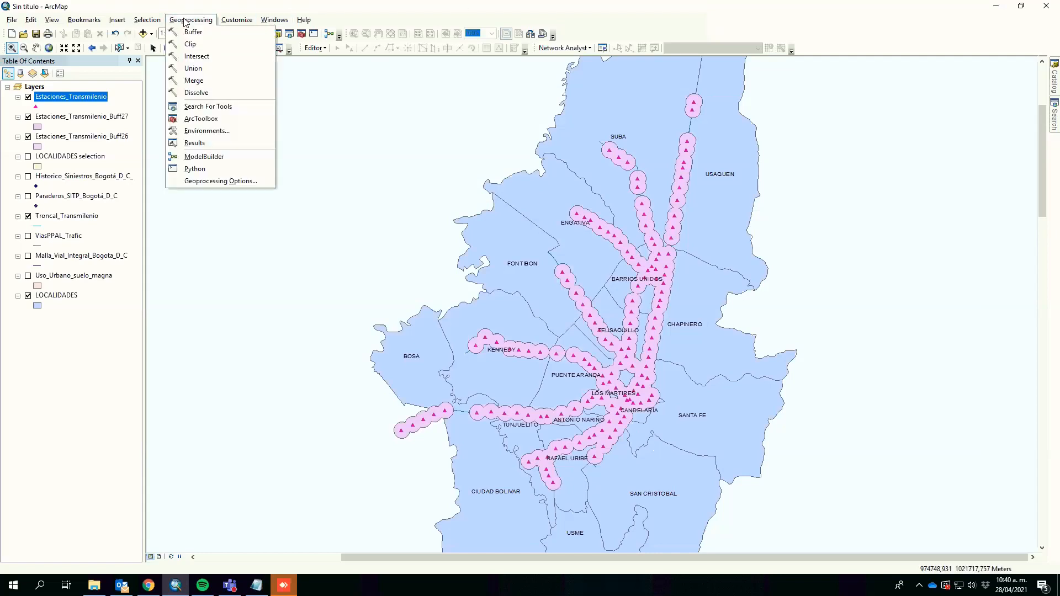
{"action": "left_click", "coordinate": [191, 45]}
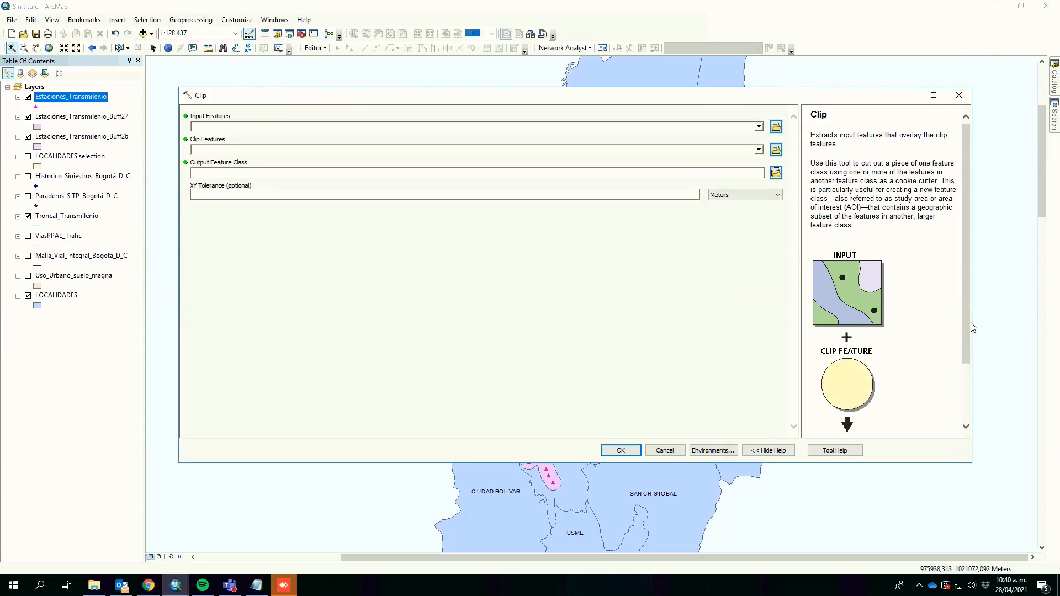
{"action": "scroll", "coordinate": [970, 332], "scroll_direction": "down", "scroll_amount": 1}
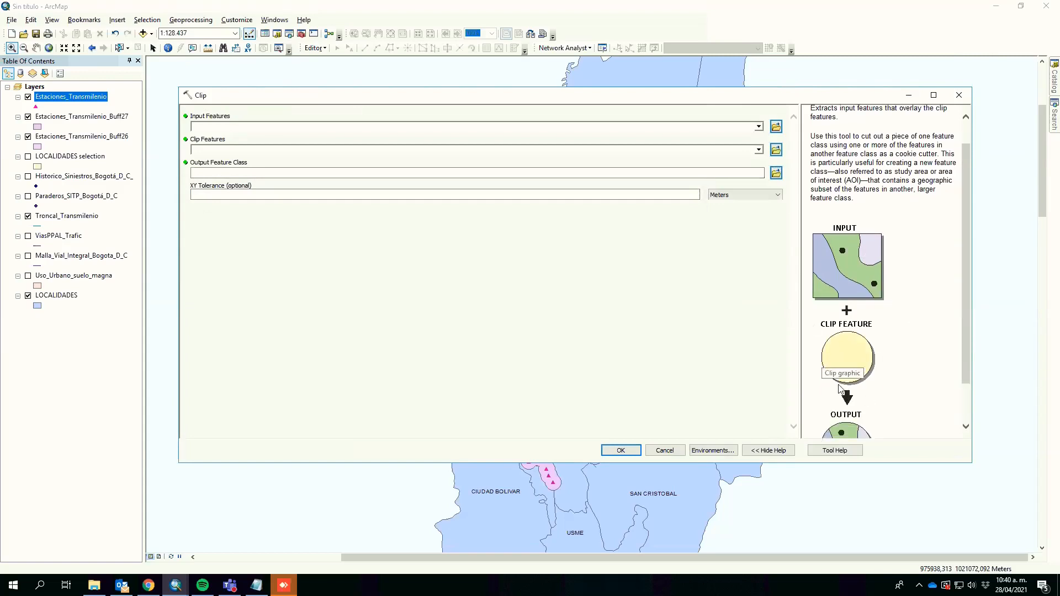
{"action": "scroll", "coordinate": [965, 368], "scroll_direction": "down", "scroll_amount": 2}
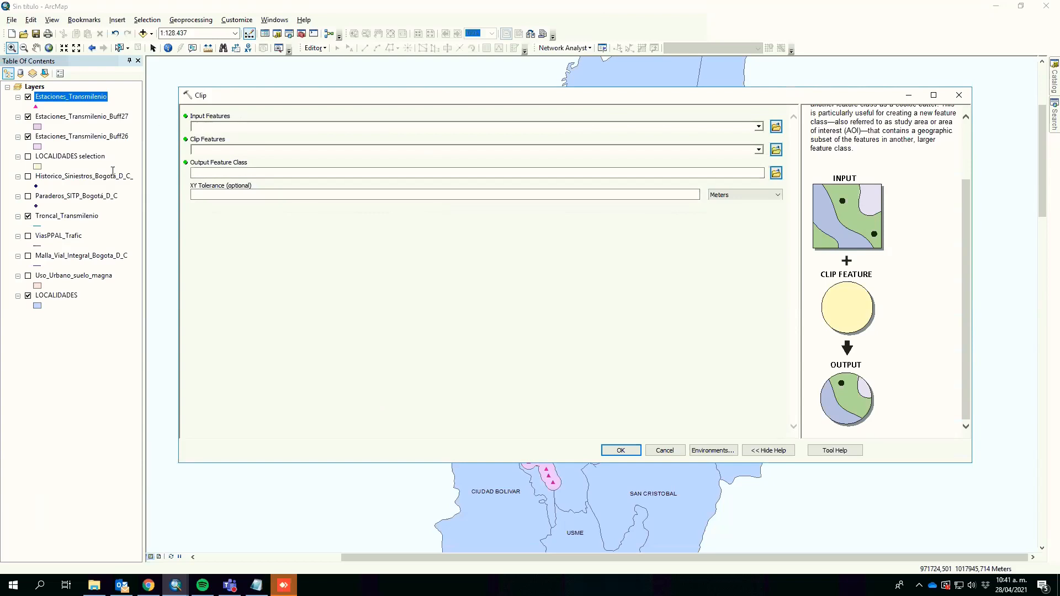
{"action": "left_click", "coordinate": [213, 126]}
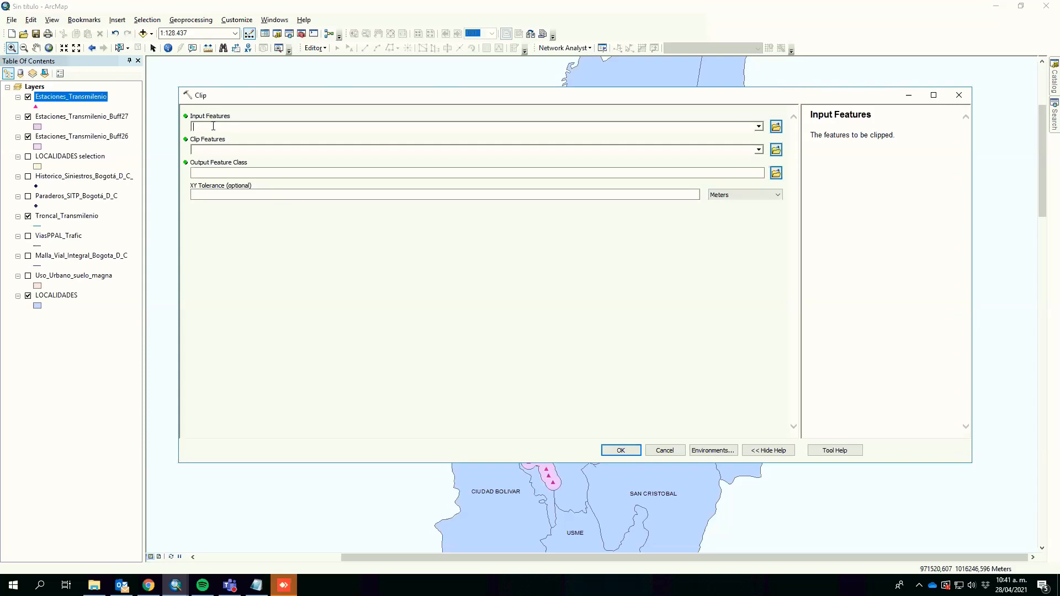
{"action": "left_click_drag", "start_coordinate": [88, 178], "coordinate": [234, 127]}
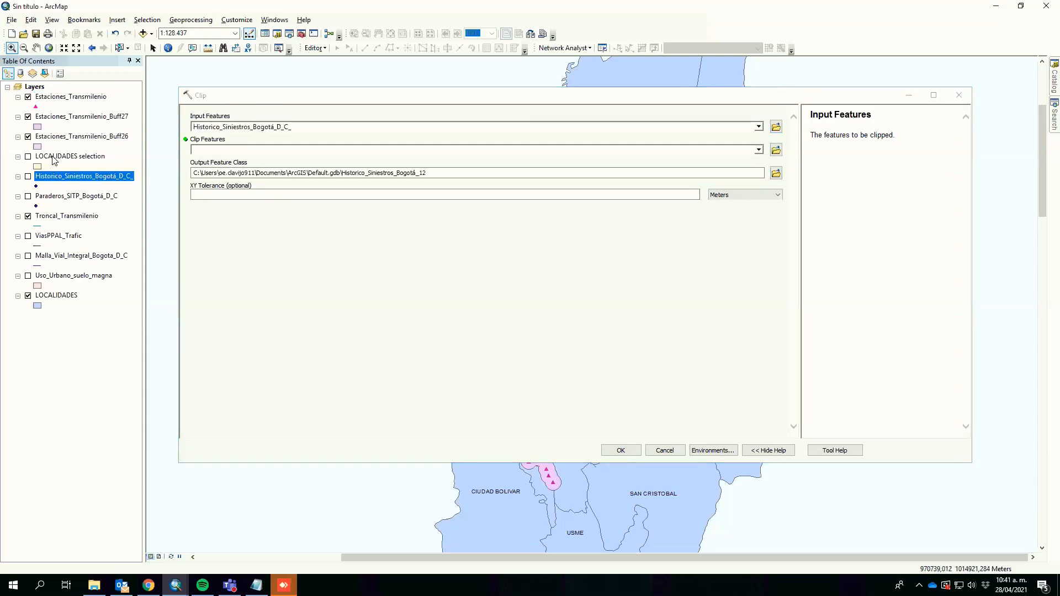
{"action": "left_click_drag", "start_coordinate": [265, 101], "coordinate": [424, 197]}
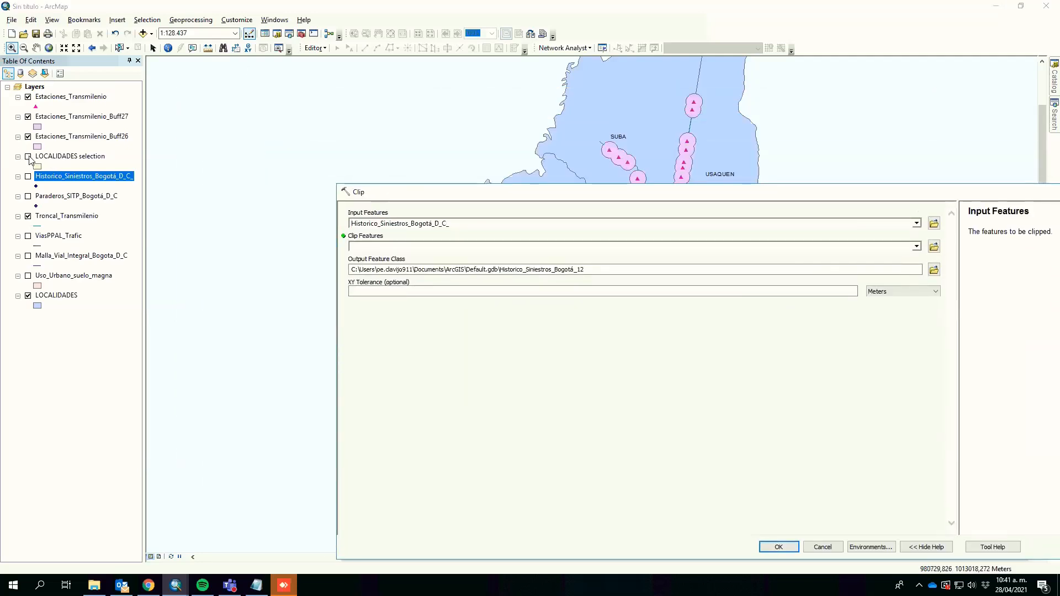
{"action": "left_click", "coordinate": [29, 157]}
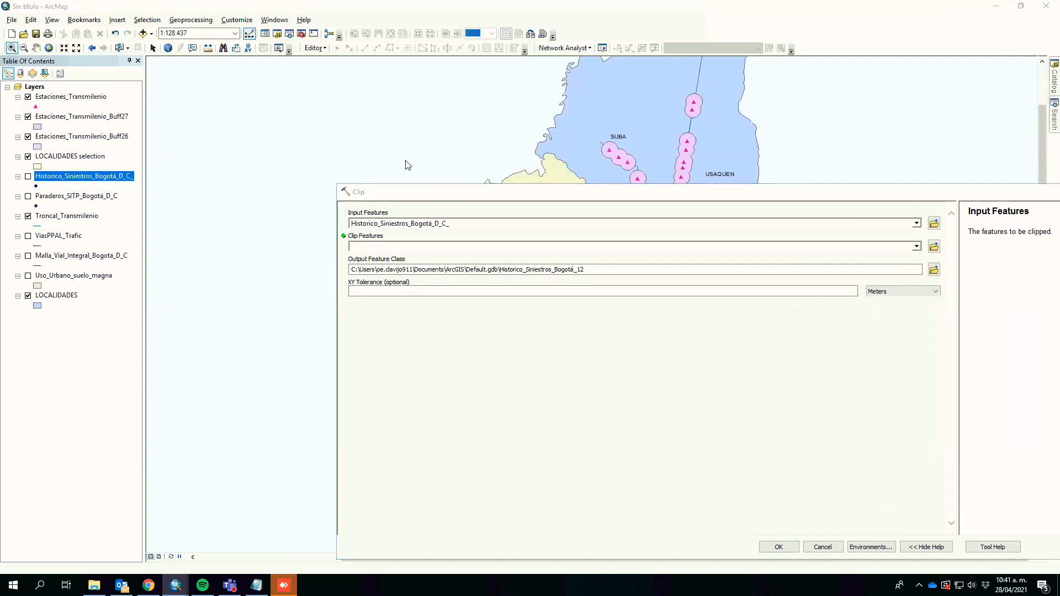
{"action": "left_click_drag", "start_coordinate": [514, 193], "coordinate": [346, 84]}
{"action": "left_click_drag", "start_coordinate": [86, 157], "coordinate": [225, 129]}
{"action": "left_click_drag", "start_coordinate": [87, 157], "coordinate": [300, 134]}
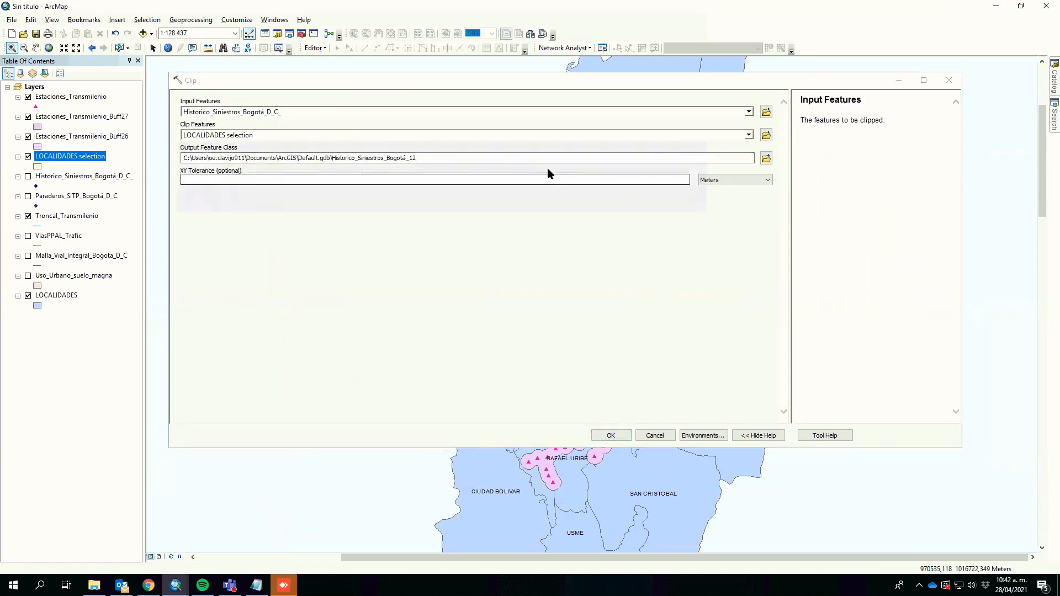
{"action": "left_click", "coordinate": [505, 180]}
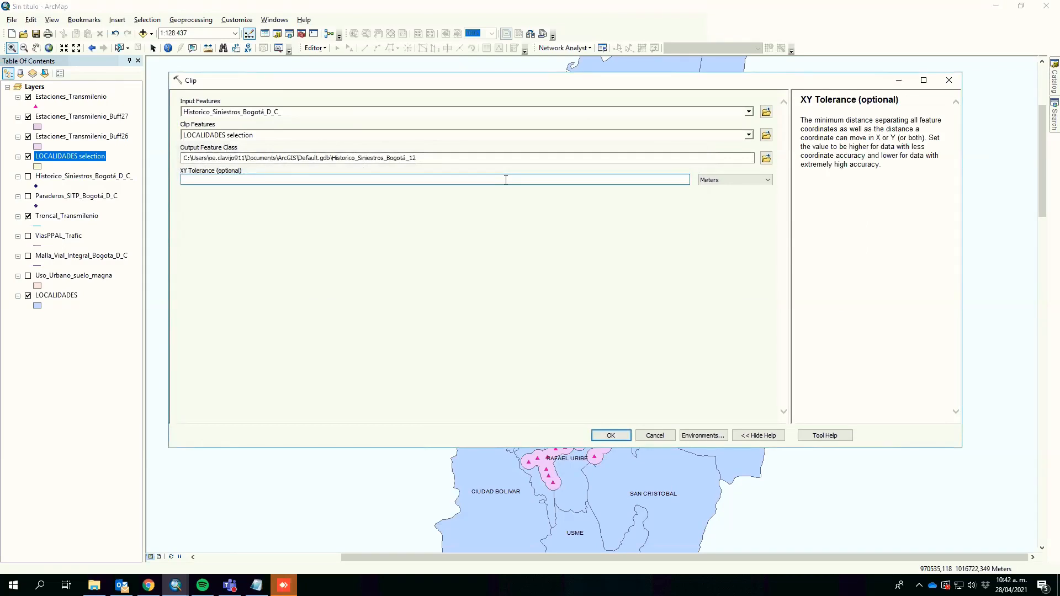
{"action": "left_click", "coordinate": [474, 158]}
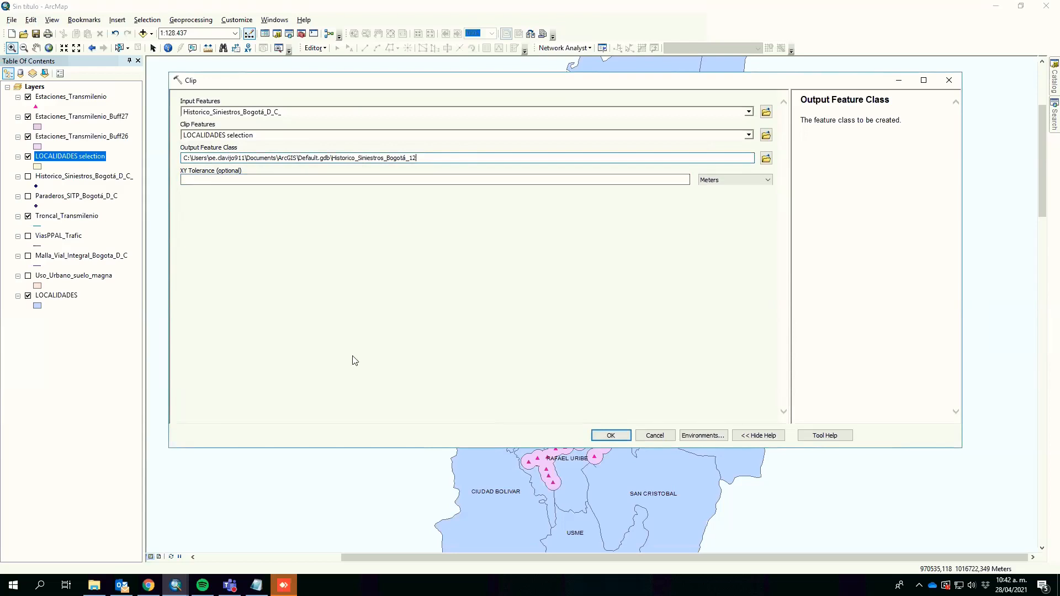
{"action": "left_click", "coordinate": [611, 436]}
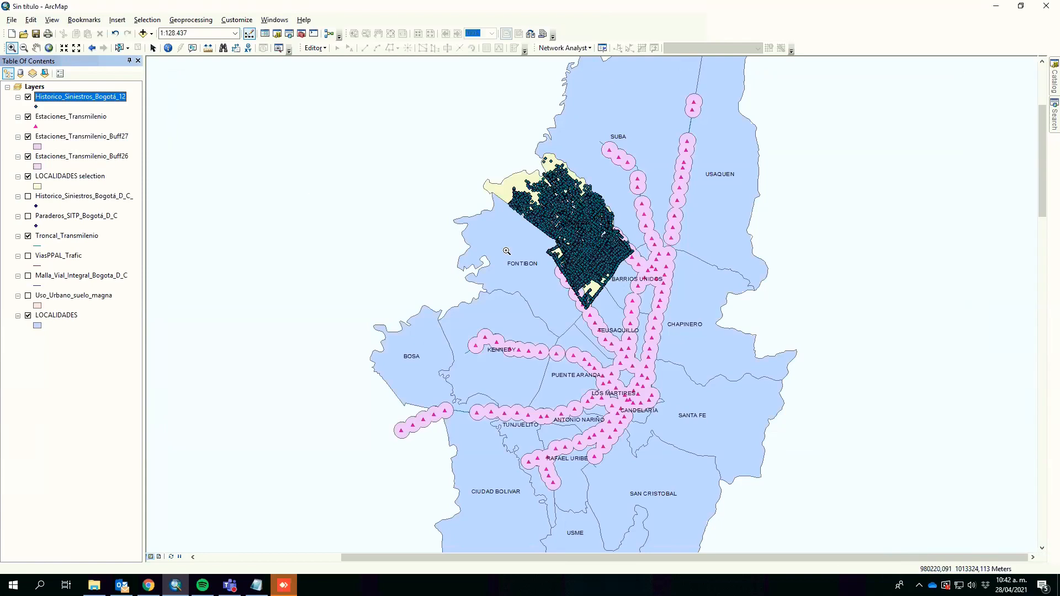
Step: Hide LOCALIDADES selection and select the ENGATIVA locality in the LOCALIDADES attribute table
{"action": "left_click", "coordinate": [28, 176]}
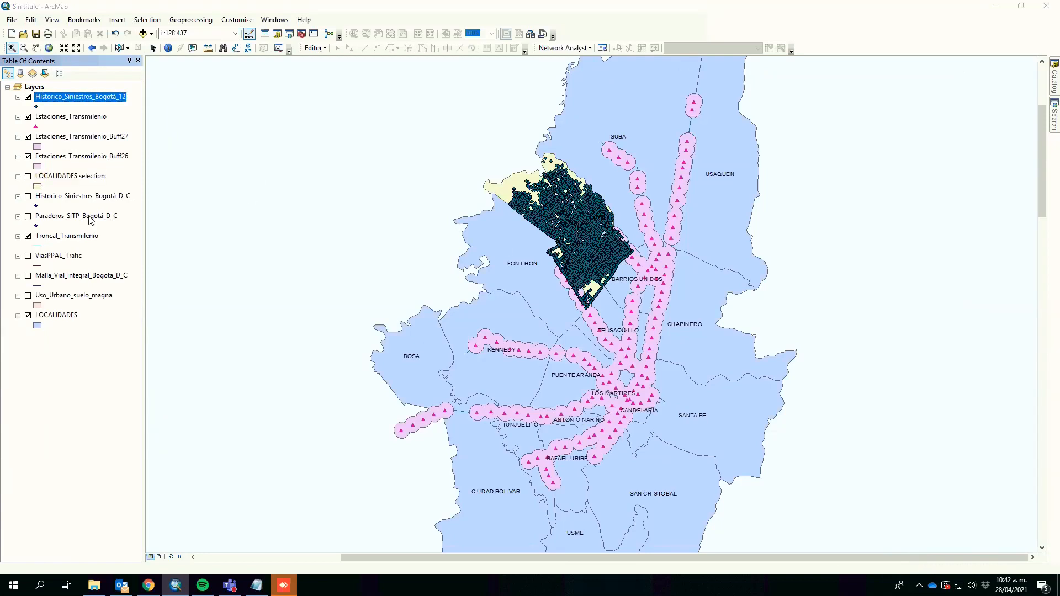
{"action": "right_click", "coordinate": [56, 315]}
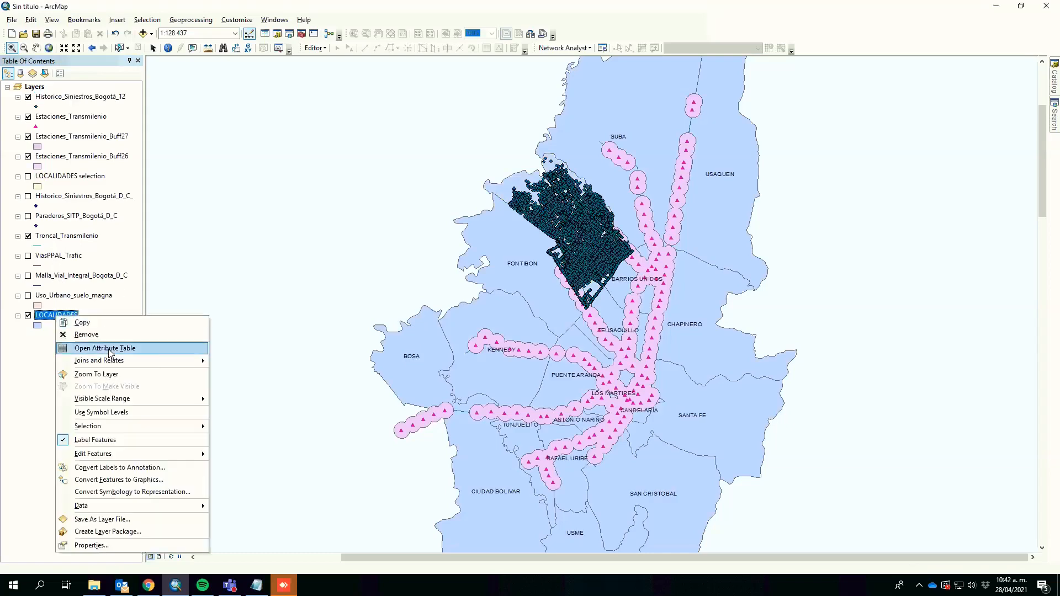
{"action": "left_click", "coordinate": [110, 348]}
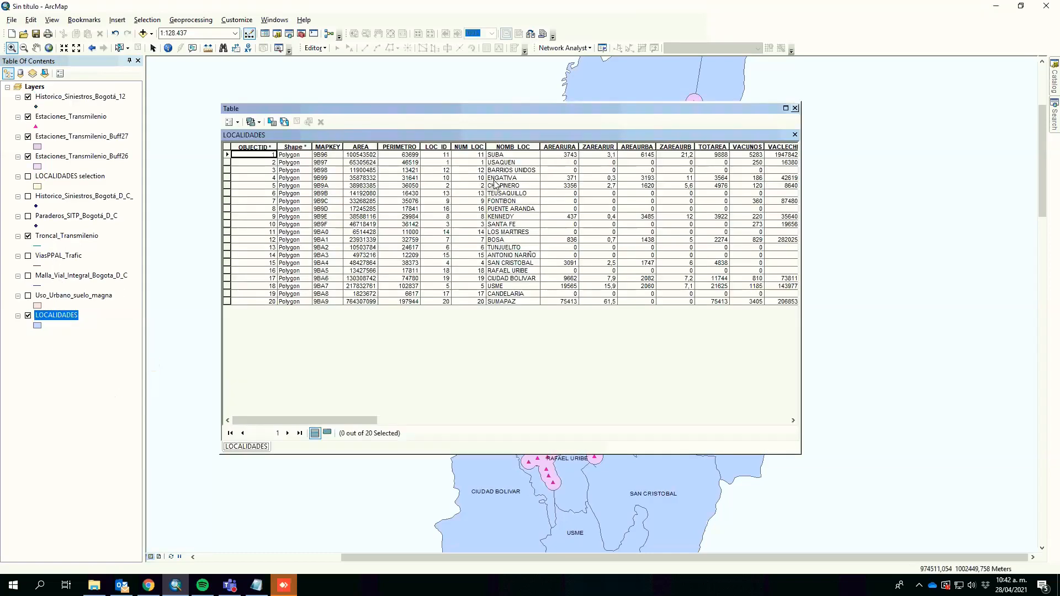
{"action": "left_click", "coordinate": [497, 178]}
{"action": "left_click", "coordinate": [227, 178]}
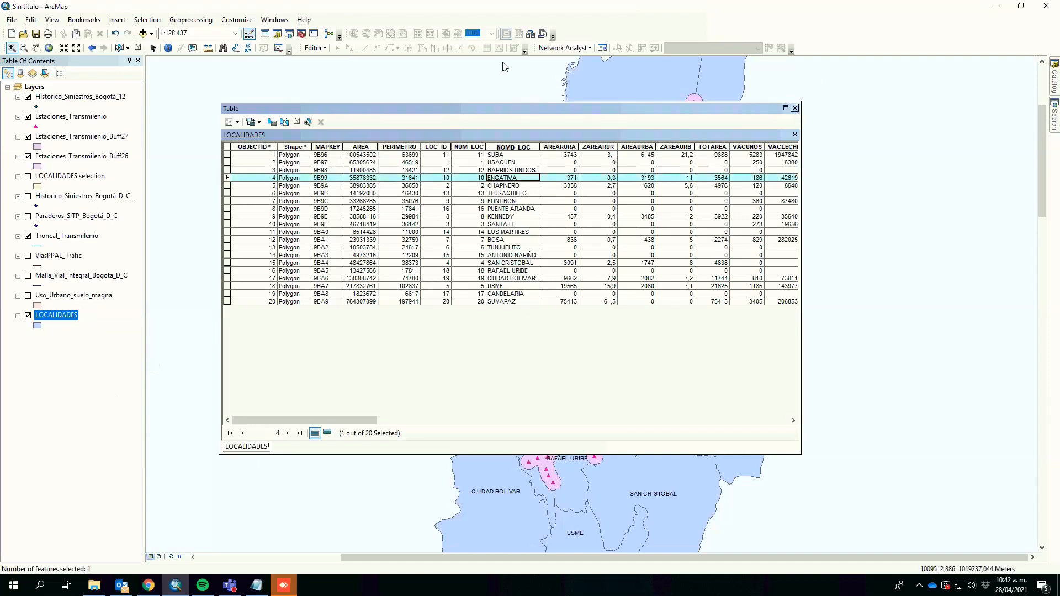
{"action": "left_click", "coordinate": [795, 108]}
Step: Clip Historico_Siniestros_Bogotá_D_C_ to the selected Engativá feature of LOCALIDADES
{"action": "left_click", "coordinate": [190, 20]}
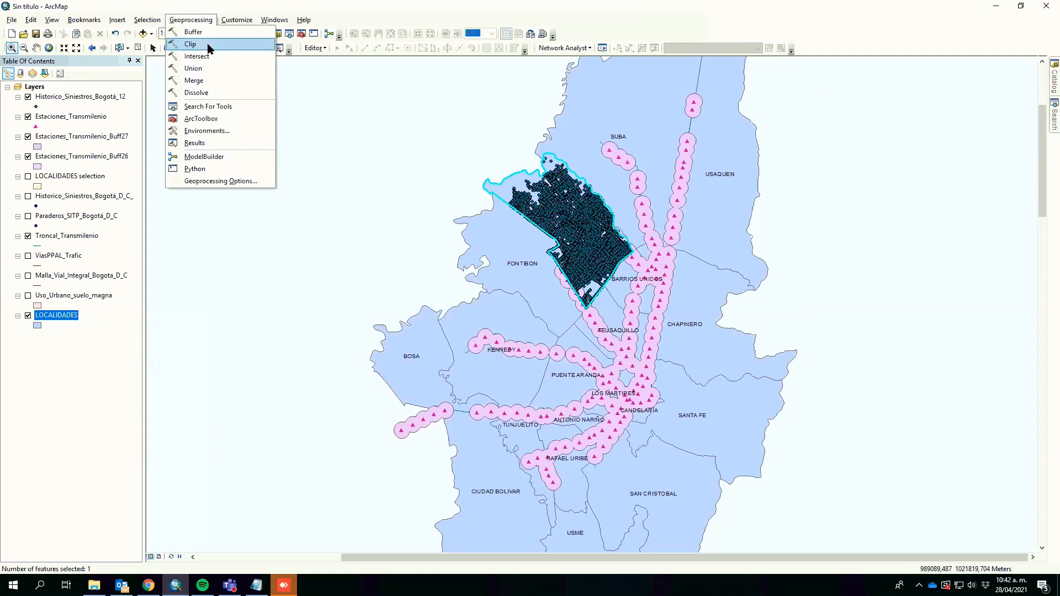
{"action": "left_click", "coordinate": [199, 44]}
{"action": "left_click_drag", "start_coordinate": [71, 200], "coordinate": [227, 113]}
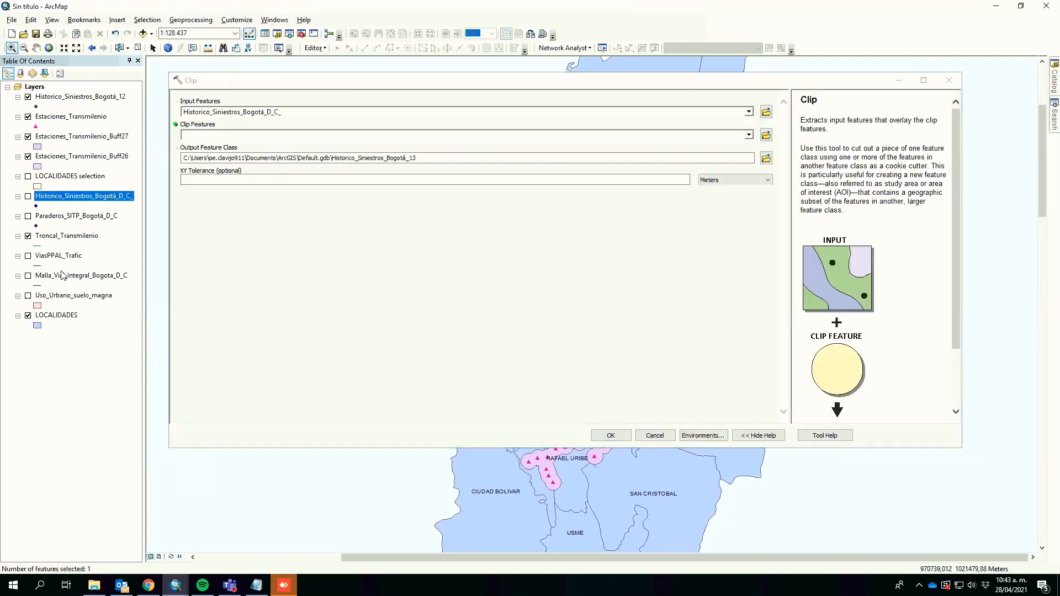
{"action": "left_click_drag", "start_coordinate": [58, 315], "coordinate": [241, 136]}
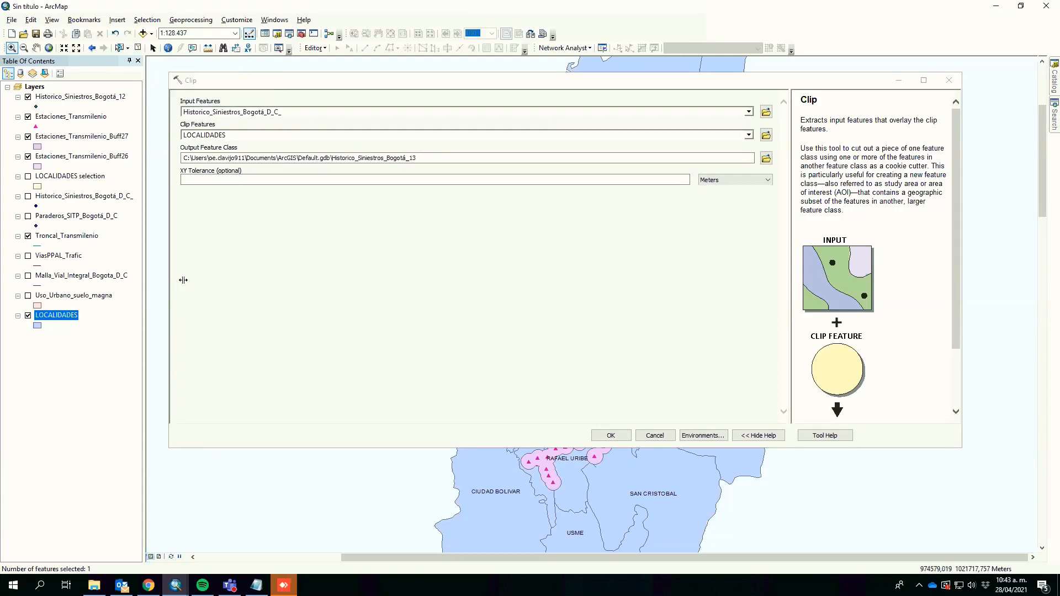
{"action": "left_click", "coordinate": [611, 435]}
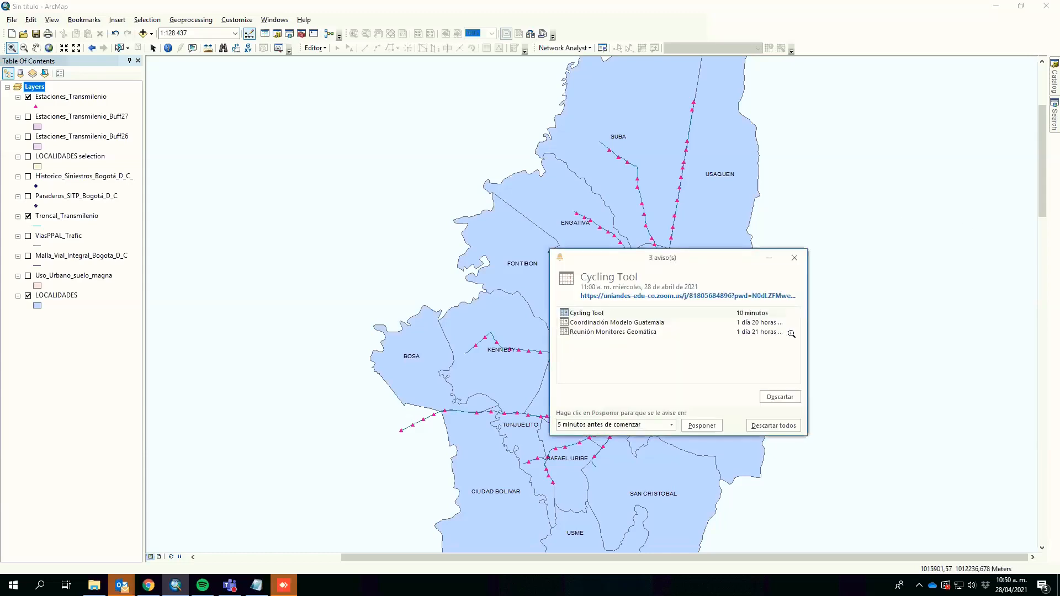
Step: Close the Outlook reminder notifications window
{"action": "left_click", "coordinate": [786, 425]}
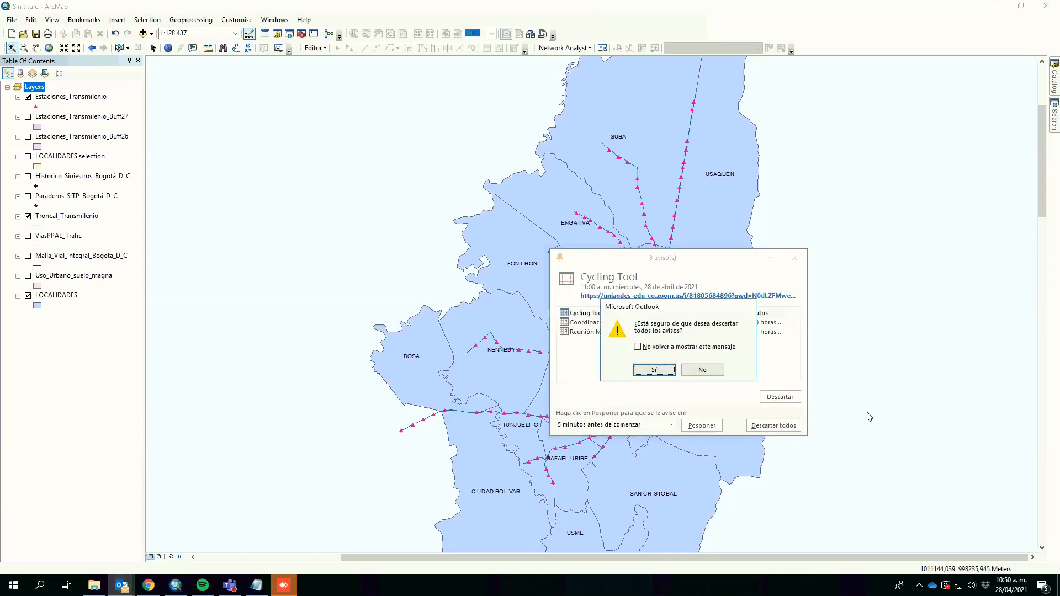
{"action": "left_click", "coordinate": [704, 367]}
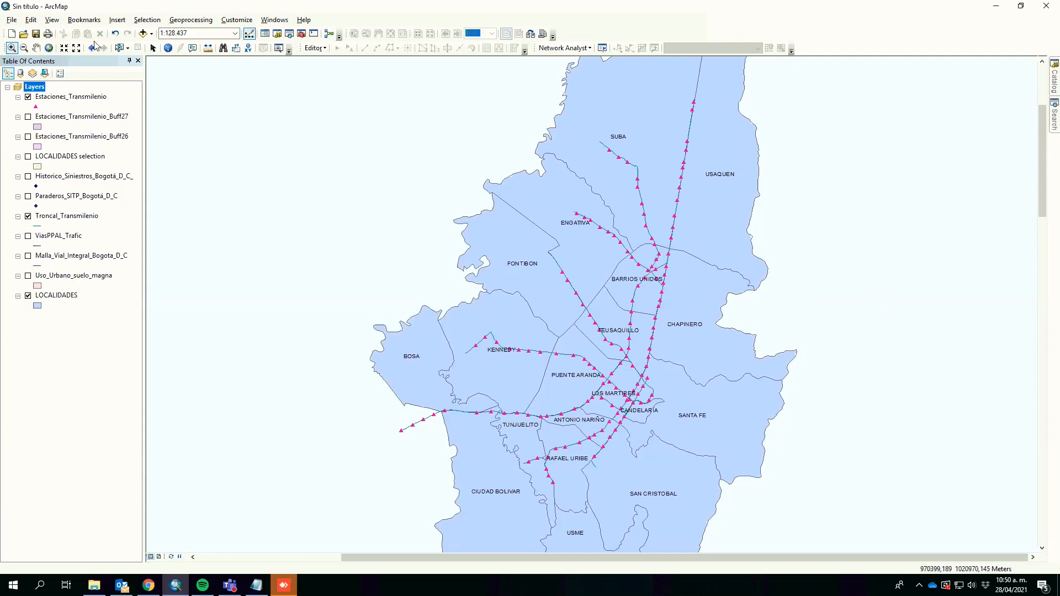
Step: Buffer the Troncal_Transmilenio lines by 350 meters with dissolve type ALL
{"action": "left_click", "coordinate": [177, 21]}
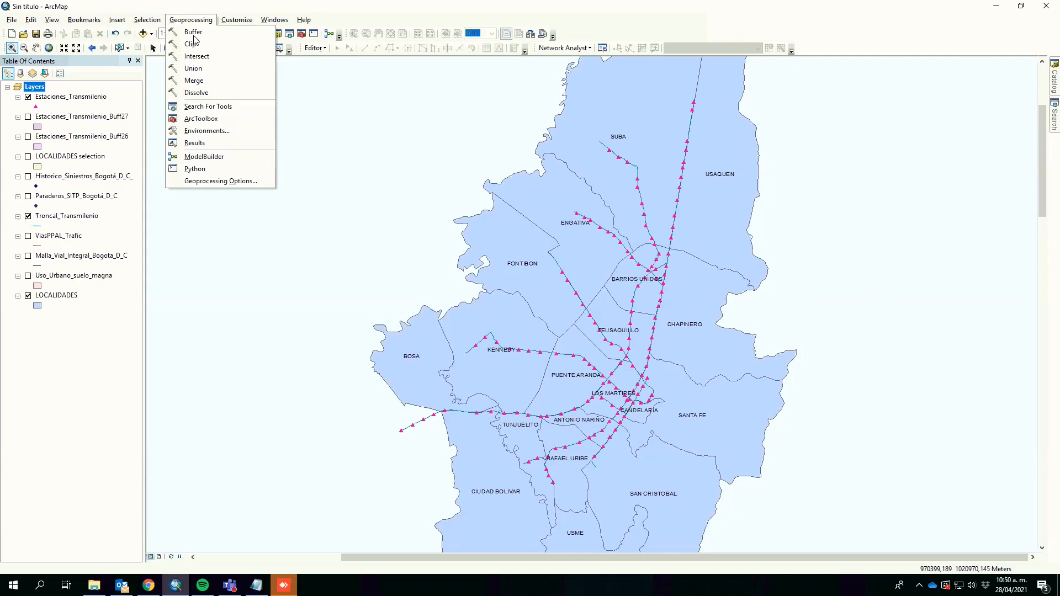
{"action": "left_click", "coordinate": [193, 32]}
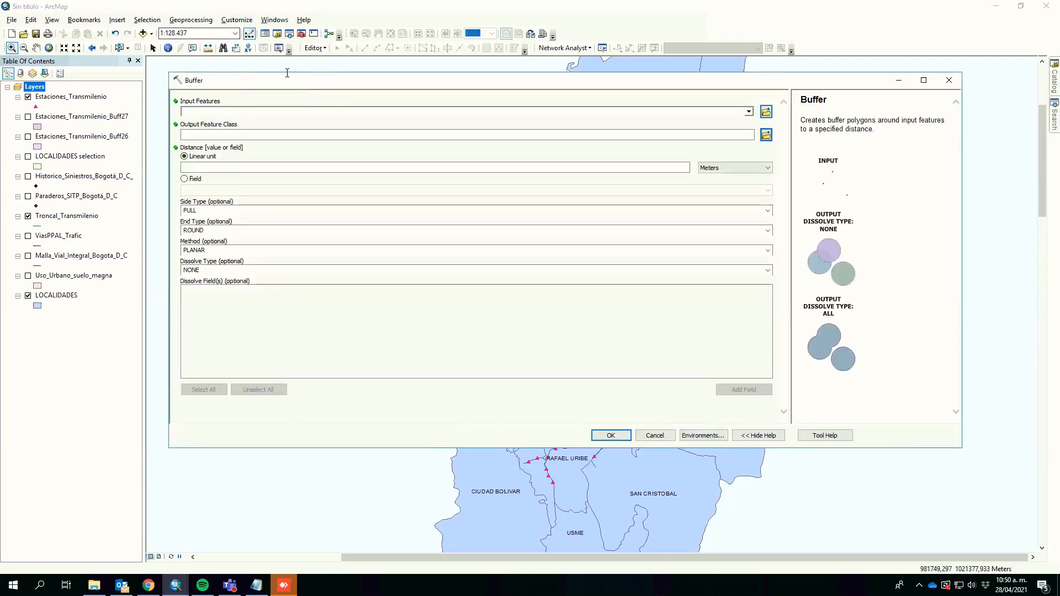
{"action": "left_click", "coordinate": [749, 112]}
{"action": "key", "text": "Down"}
{"action": "key", "text": "Down"}
{"action": "key", "text": "Down"}
{"action": "key", "text": "Down"}
{"action": "key", "text": "Down"}
{"action": "key", "text": "Down"}
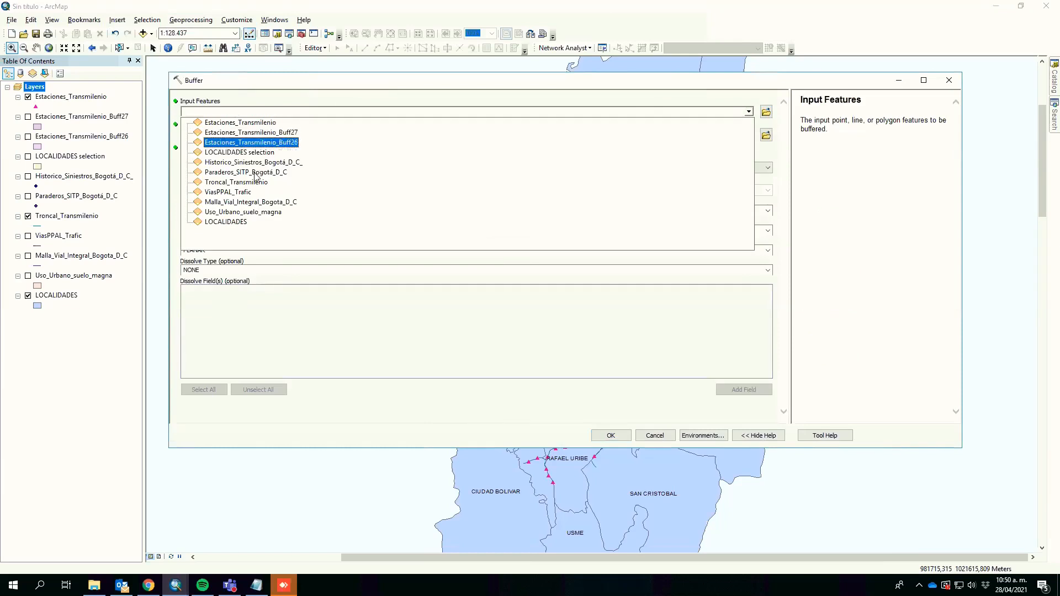
{"action": "key", "text": "Return"}
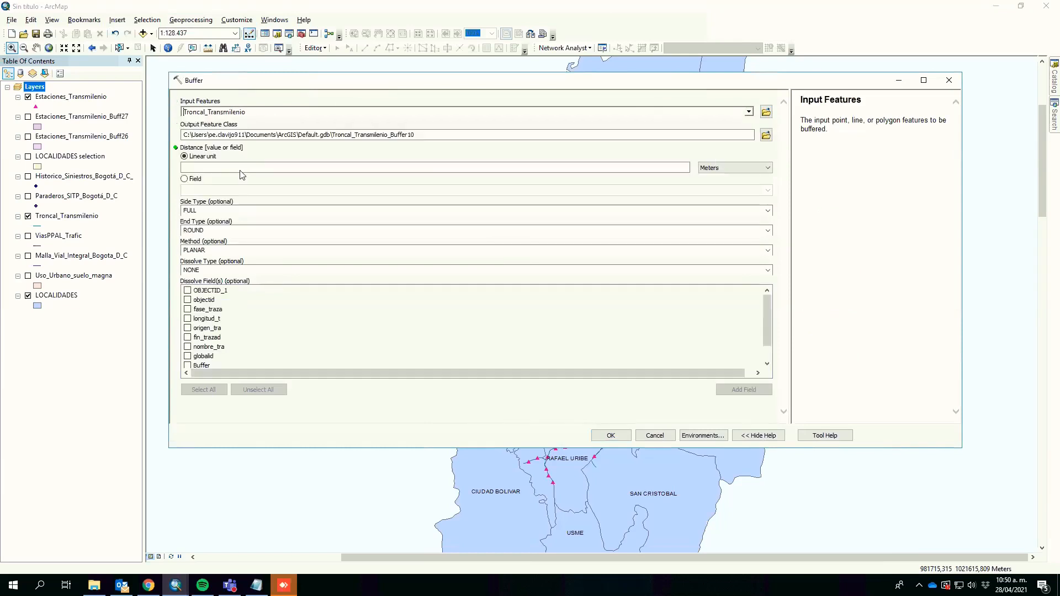
{"action": "left_click", "coordinate": [242, 168]}
{"action": "type", "text": "350"}
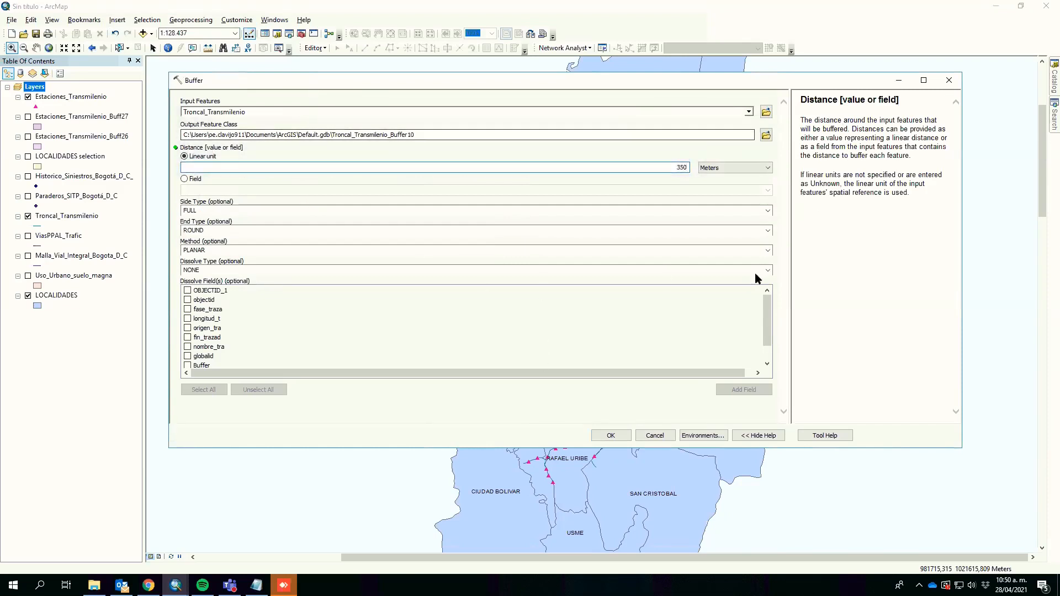
{"action": "left_click", "coordinate": [402, 270]}
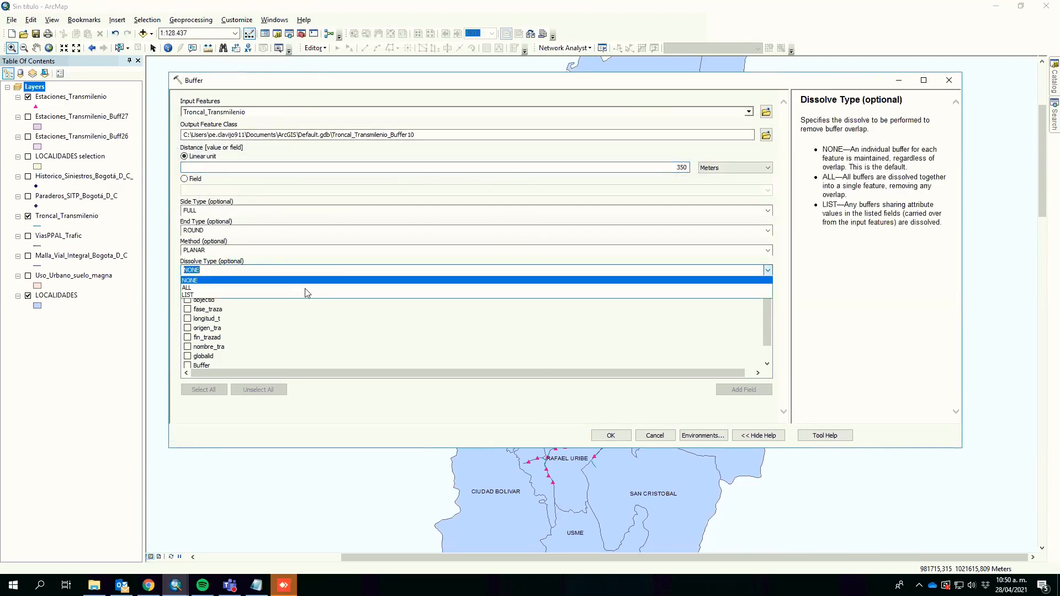
{"action": "left_click", "coordinate": [305, 288]}
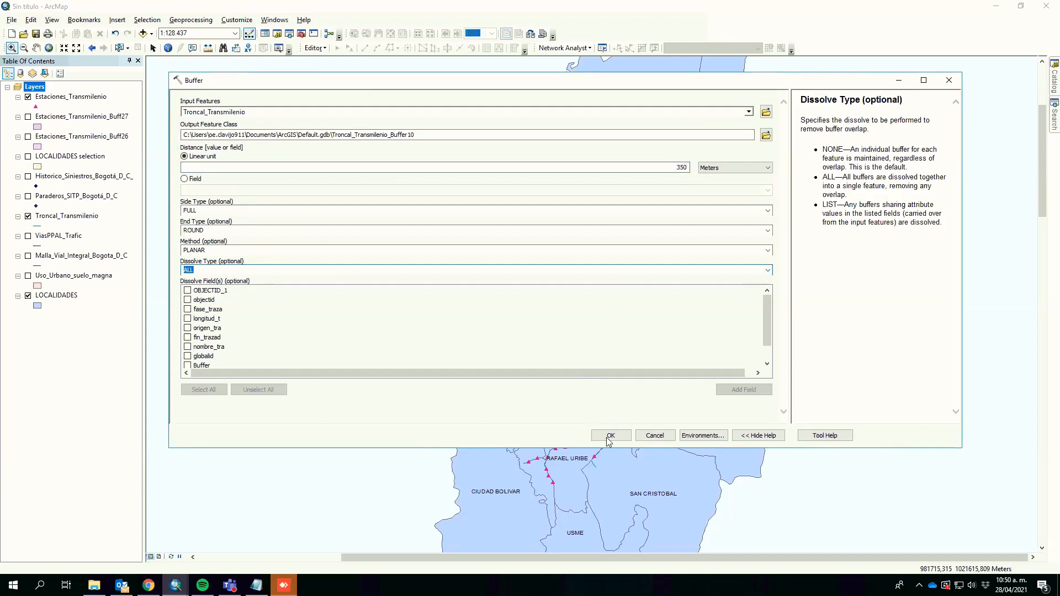
{"action": "left_click", "coordinate": [611, 437]}
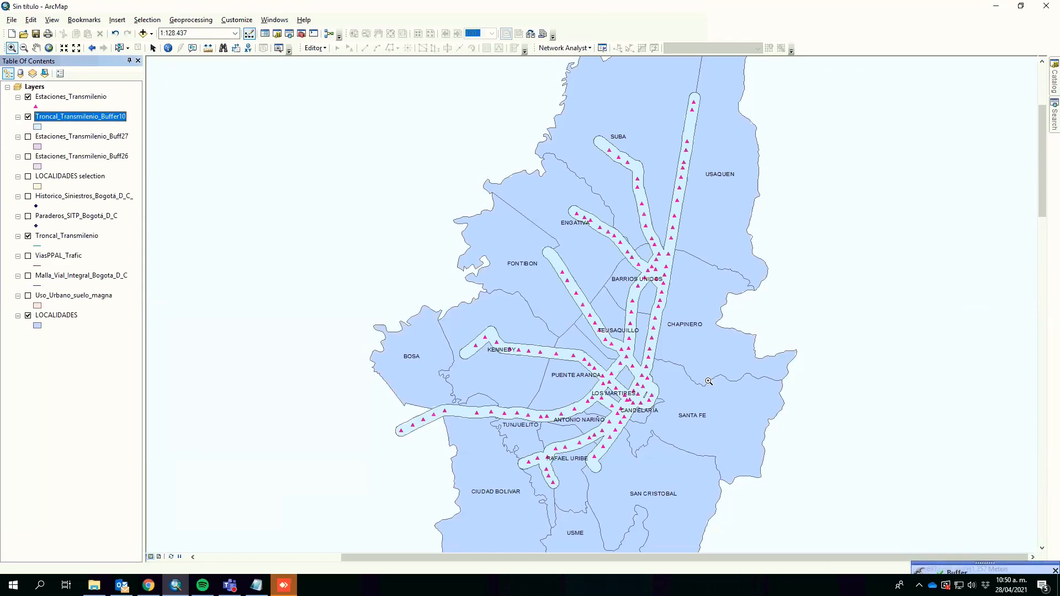
Step: Show the Malla_Vial_Integral_Bogota_D_C road layer and clip it to the Troncal_Transmilenio_Buffer10 buffer
{"action": "left_click", "coordinate": [28, 276]}
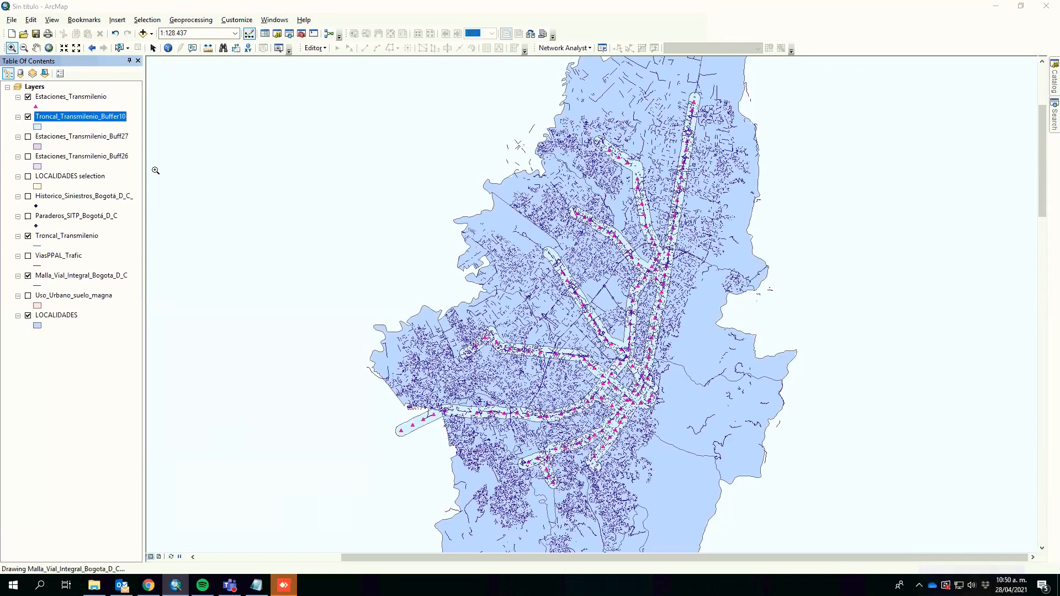
{"action": "left_click", "coordinate": [190, 20]}
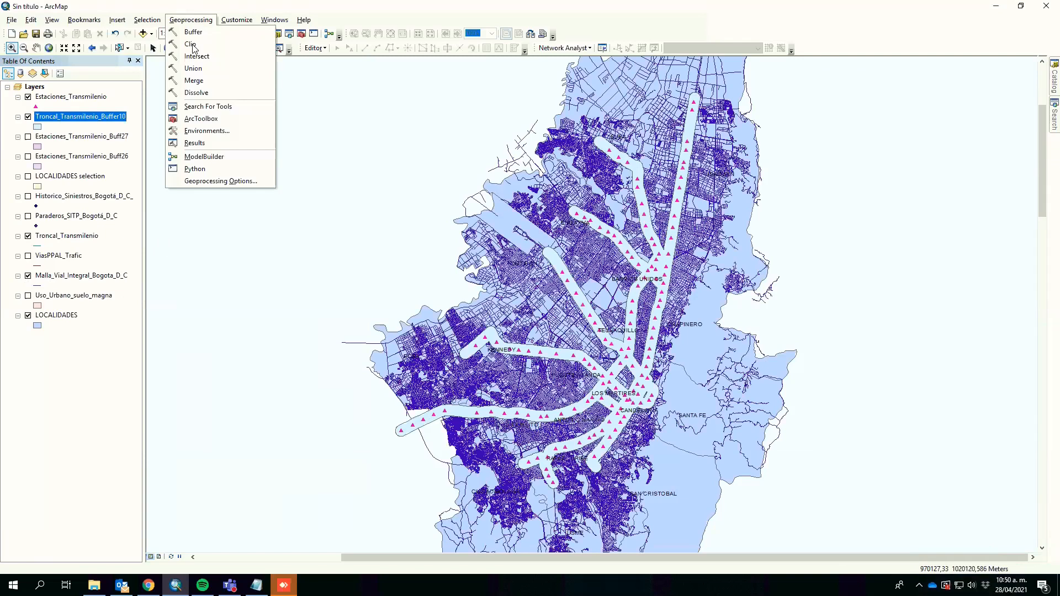
{"action": "left_click", "coordinate": [191, 47]}
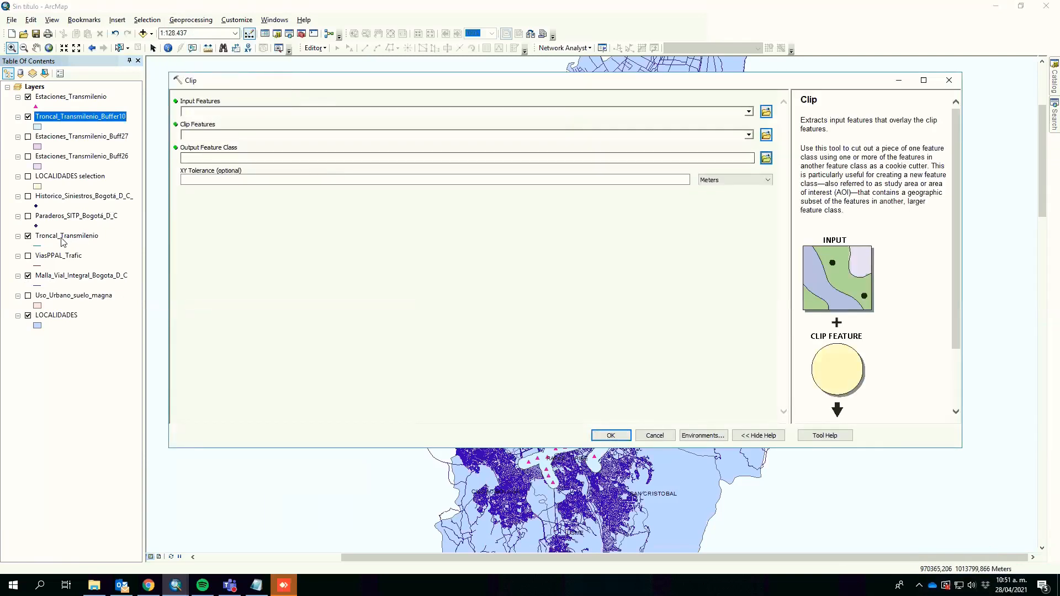
{"action": "left_click_drag", "start_coordinate": [70, 271], "coordinate": [240, 109]}
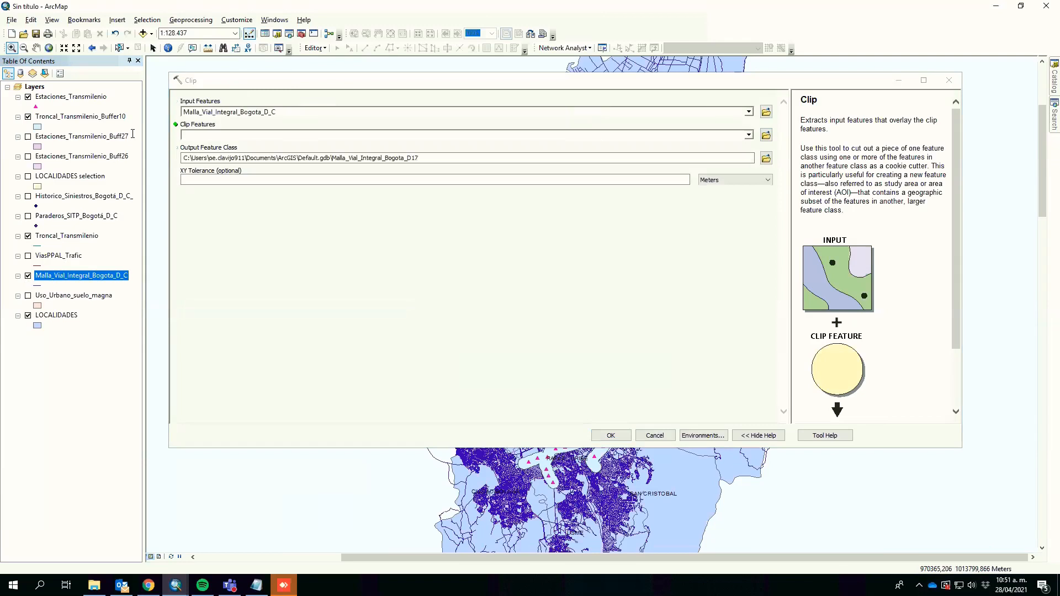
{"action": "left_click_drag", "start_coordinate": [66, 118], "coordinate": [246, 137]}
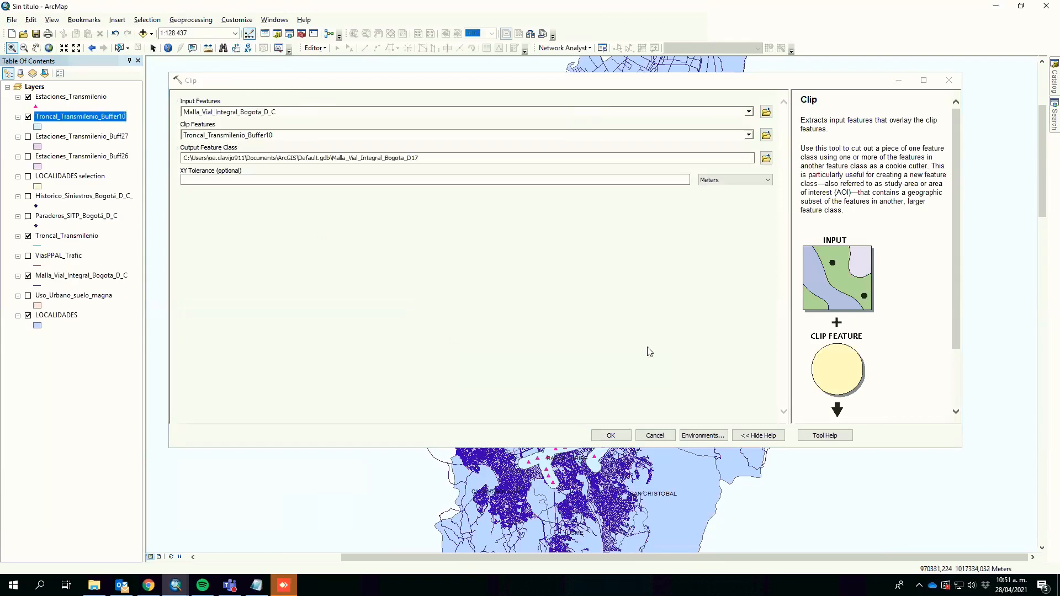
{"action": "left_click", "coordinate": [612, 436]}
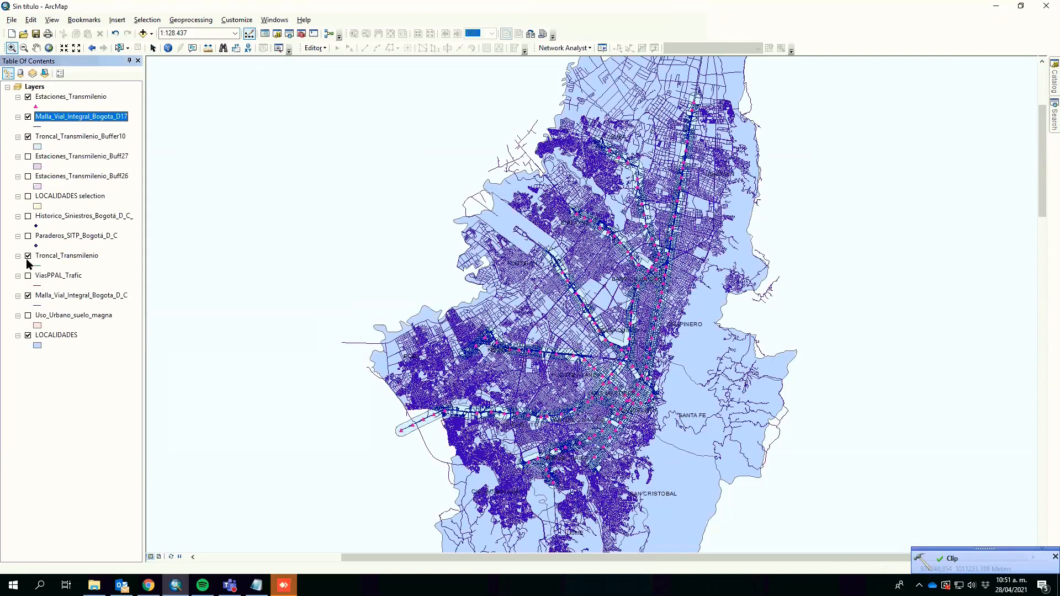
Step: Hide the original road network layer and open the attribute table of the clipped roads layer
{"action": "left_click", "coordinate": [28, 295]}
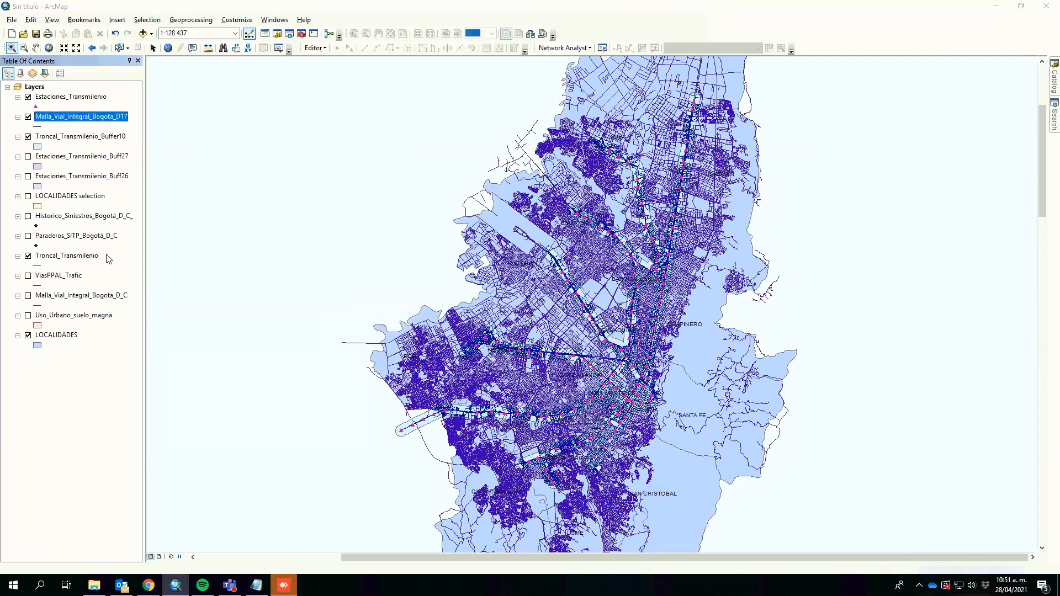
{"action": "right_click", "coordinate": [60, 121]}
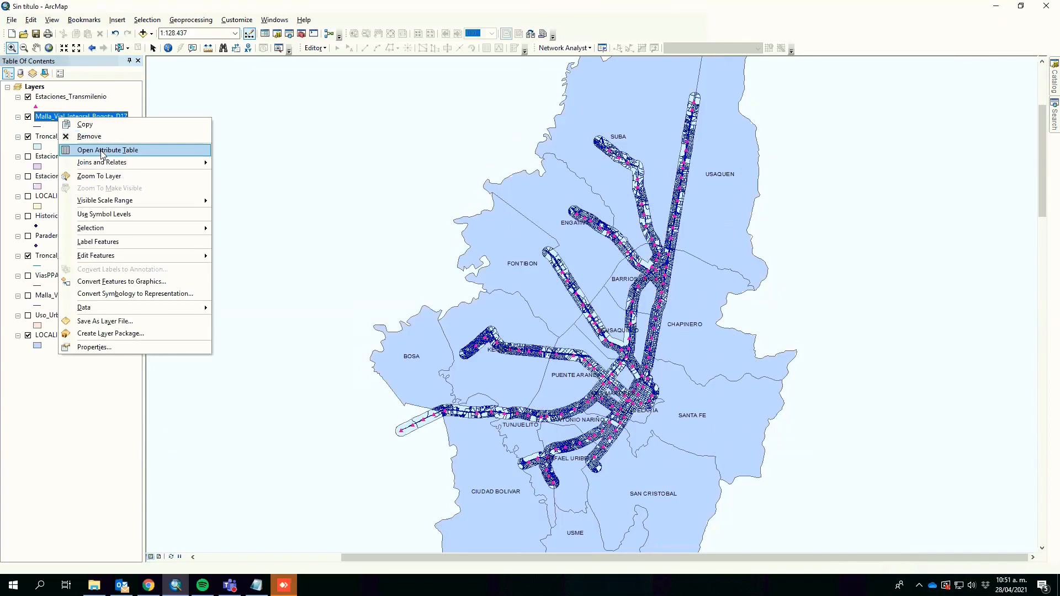
{"action": "left_click", "coordinate": [171, 154]}
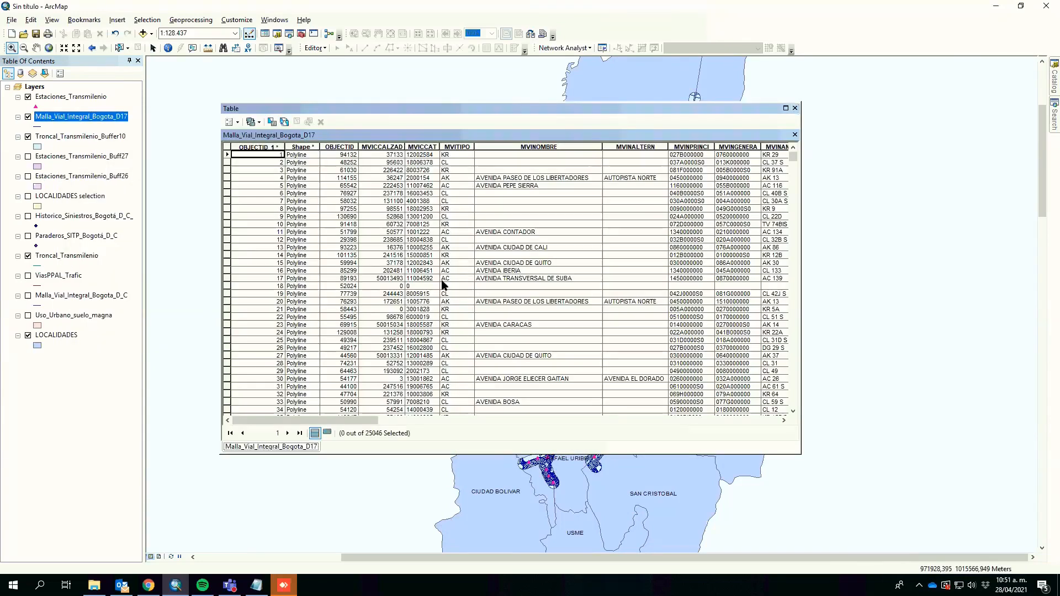
Step: Add a new Double field named LongDEC to the clipped roads attribute table
{"action": "left_click", "coordinate": [228, 122]}
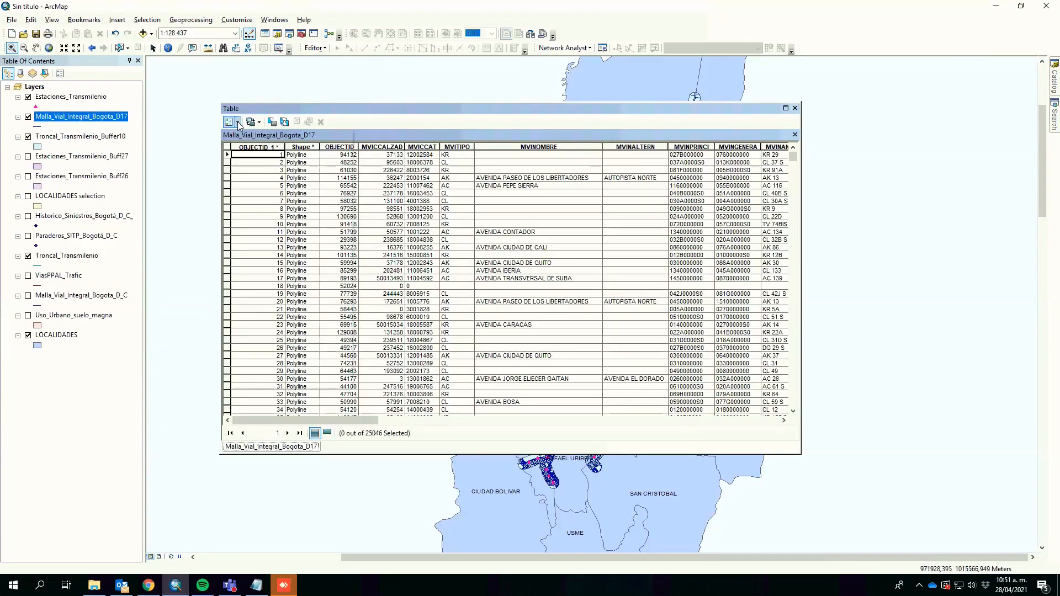
{"action": "left_click", "coordinate": [281, 203]}
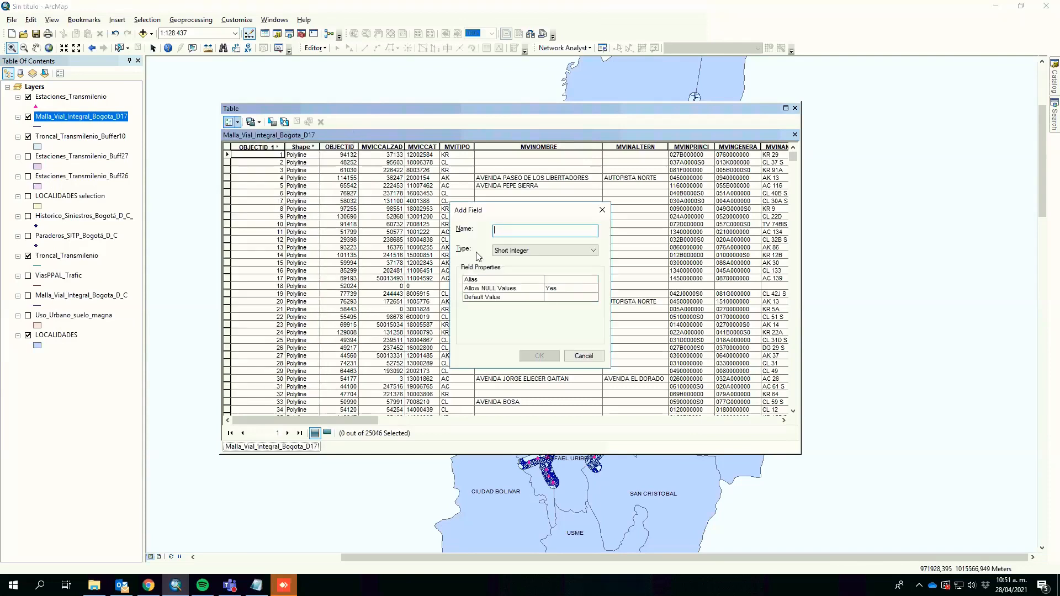
{"action": "type", "text": "LongMIA"}
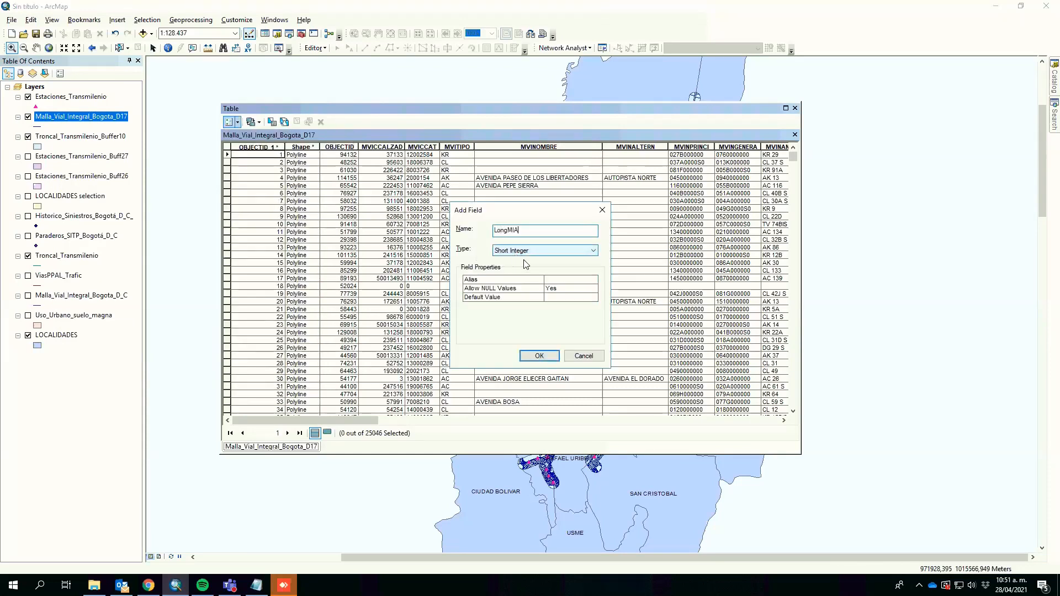
{"action": "left_click", "coordinate": [517, 251]}
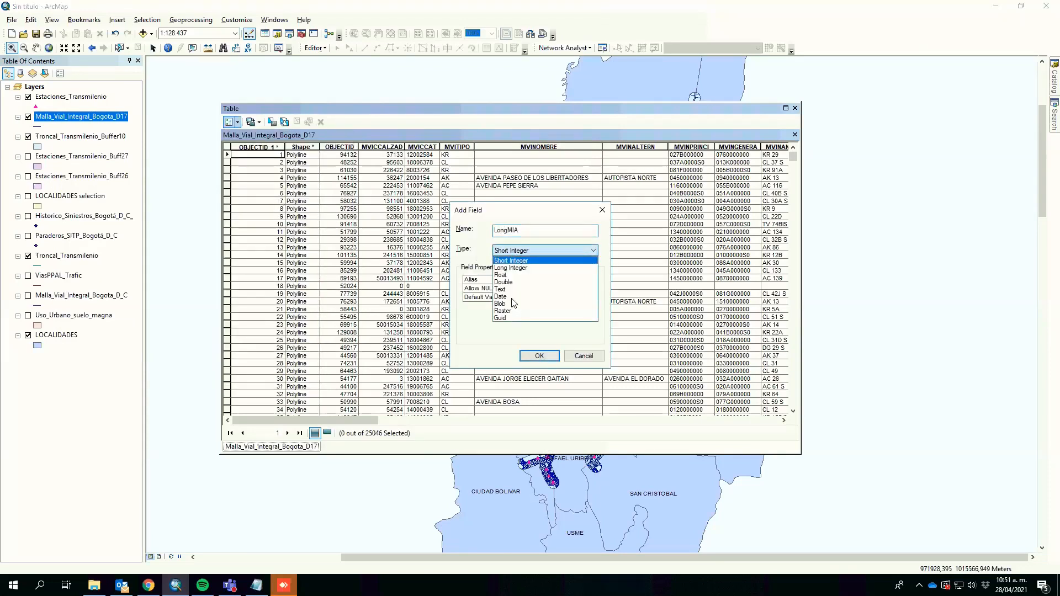
{"action": "left_click", "coordinate": [516, 282]}
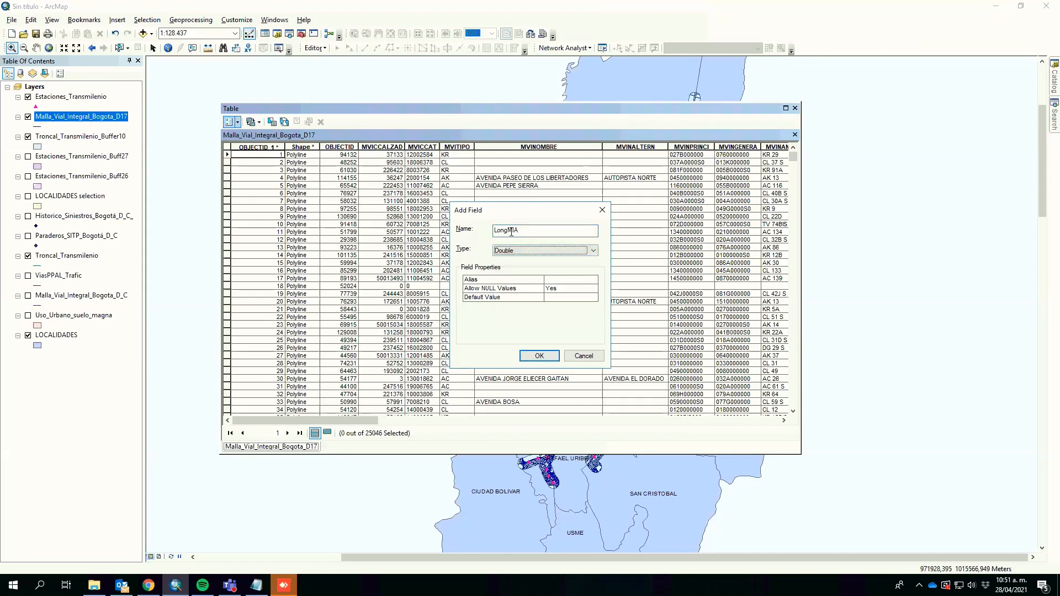
{"action": "double_click", "coordinate": [508, 229]}
{"action": "type", "text": "OEC"}
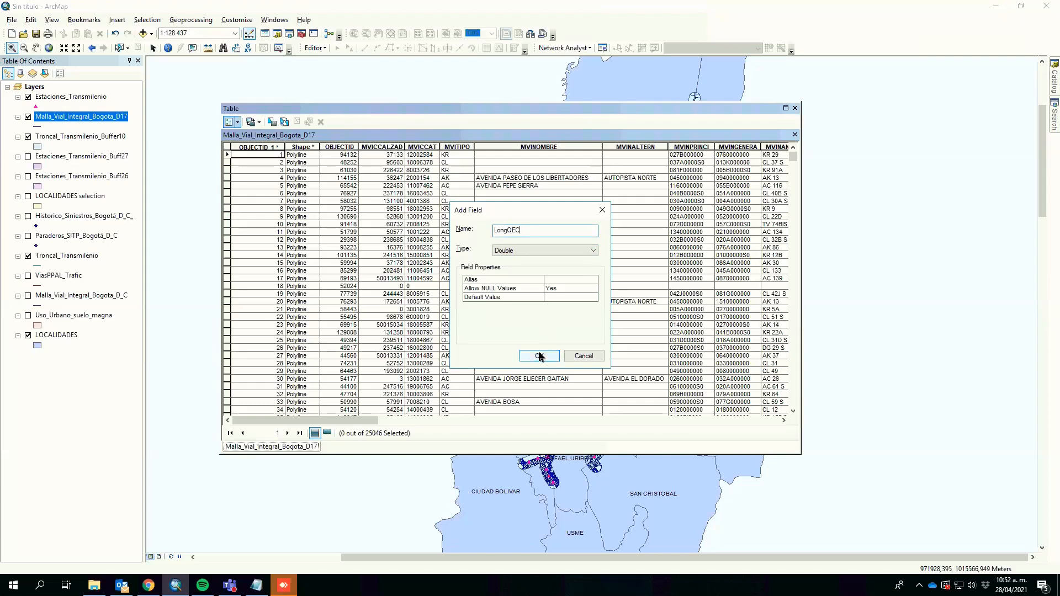
{"action": "left_click", "coordinate": [540, 356]}
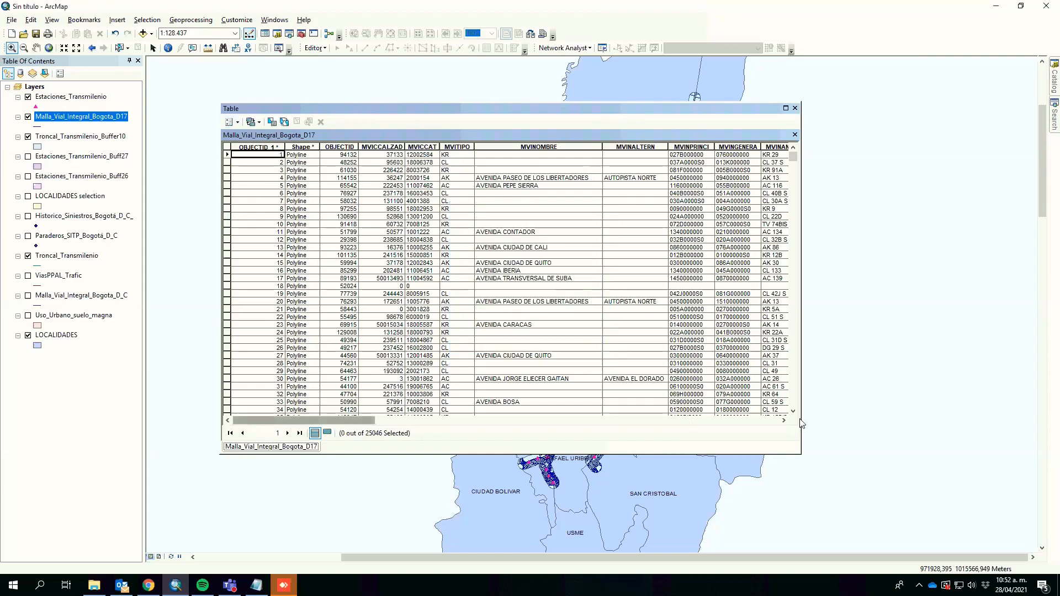
Step: Calculate the LongDEC field as line Length in Kilometers using the data source coordinate system
{"action": "left_click", "coordinate": [783, 421]}
{"action": "left_click", "coordinate": [783, 420]}
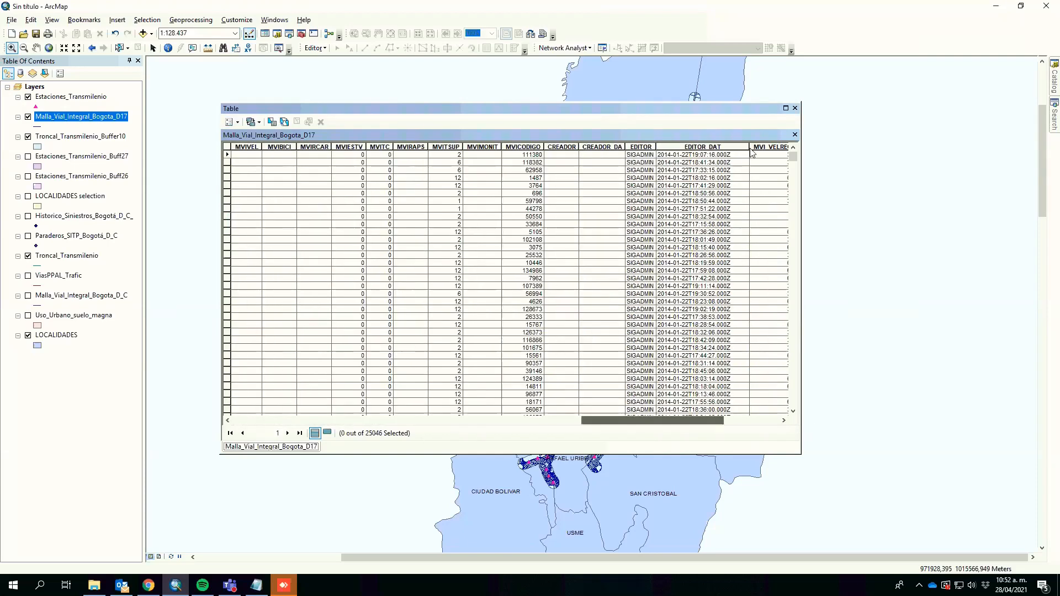
{"action": "right_click", "coordinate": [750, 147]}
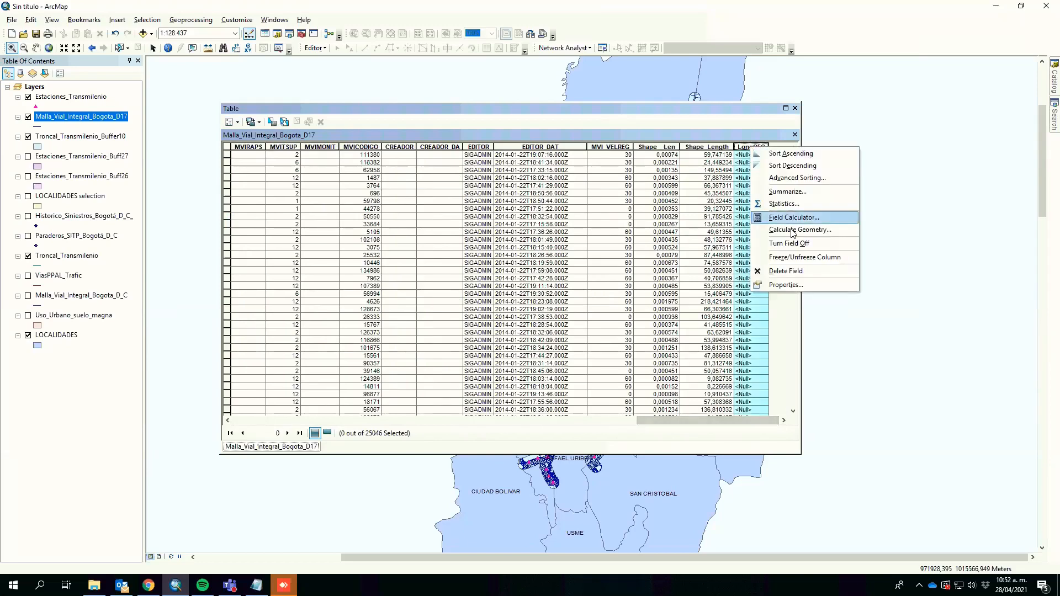
{"action": "left_click", "coordinate": [791, 232]}
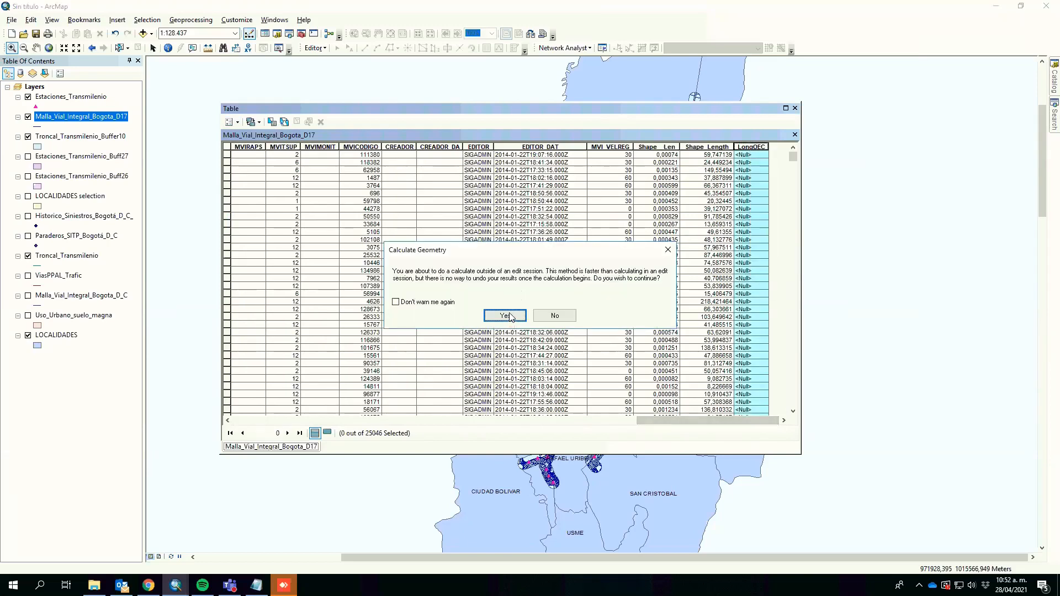
{"action": "key", "text": "Return"}
{"action": "left_click", "coordinate": [500, 231]}
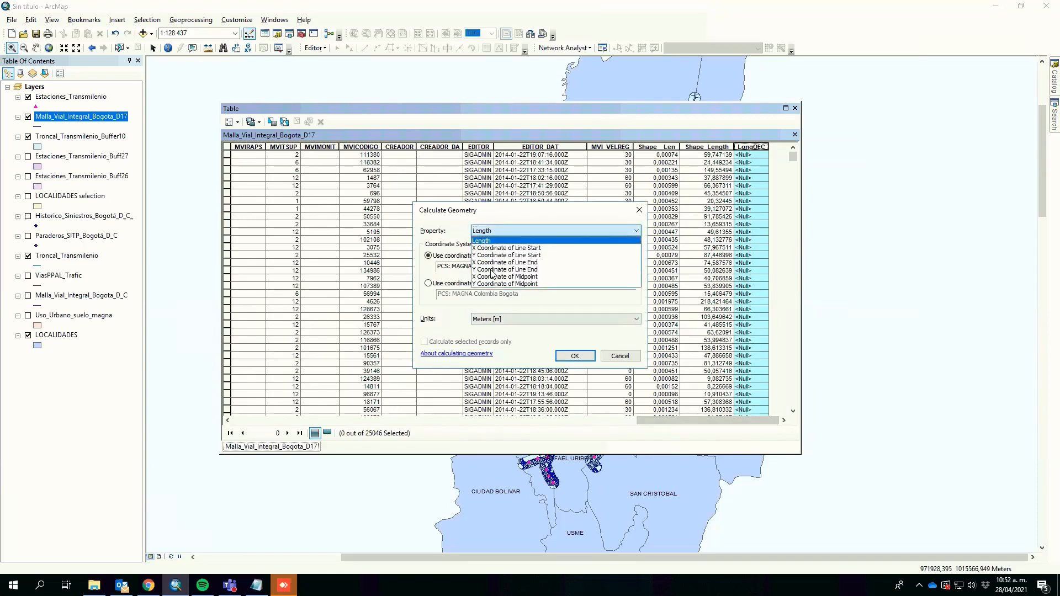
{"action": "left_click", "coordinate": [486, 231]}
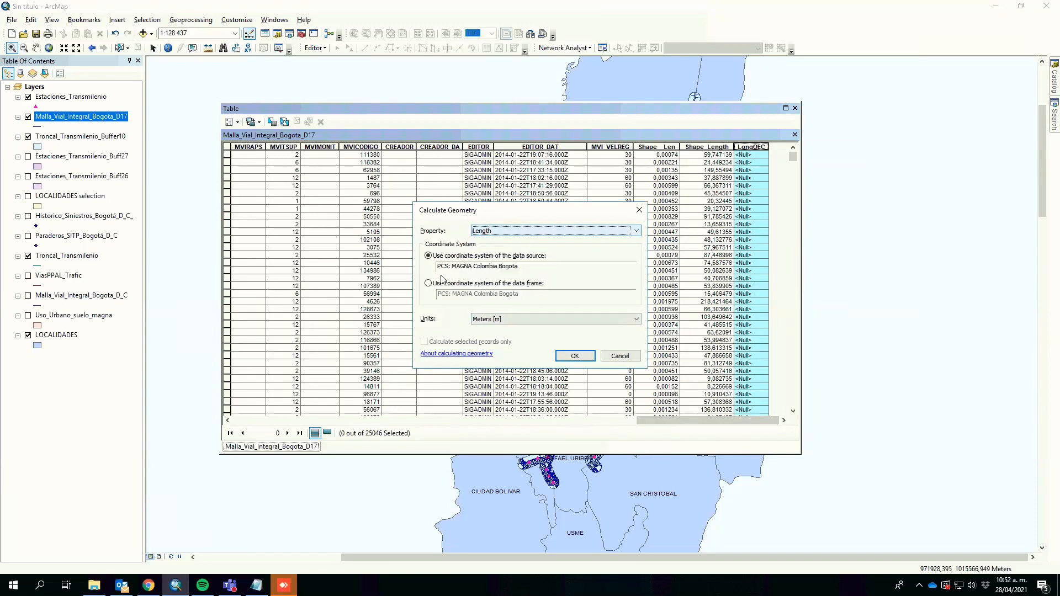
{"action": "left_click", "coordinate": [507, 320]}
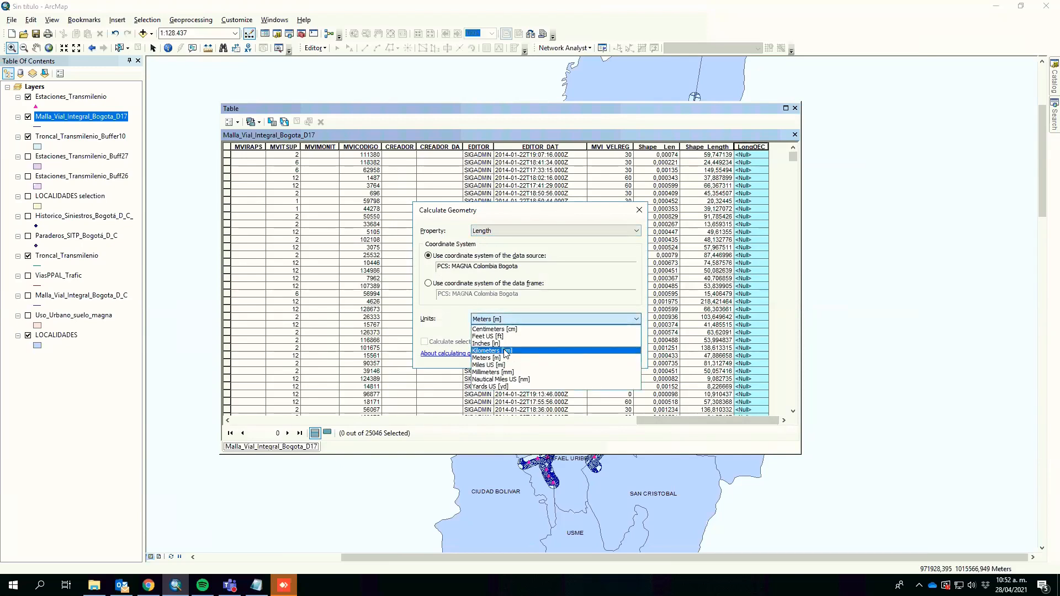
{"action": "left_click", "coordinate": [532, 352]}
{"action": "left_click", "coordinate": [573, 356]}
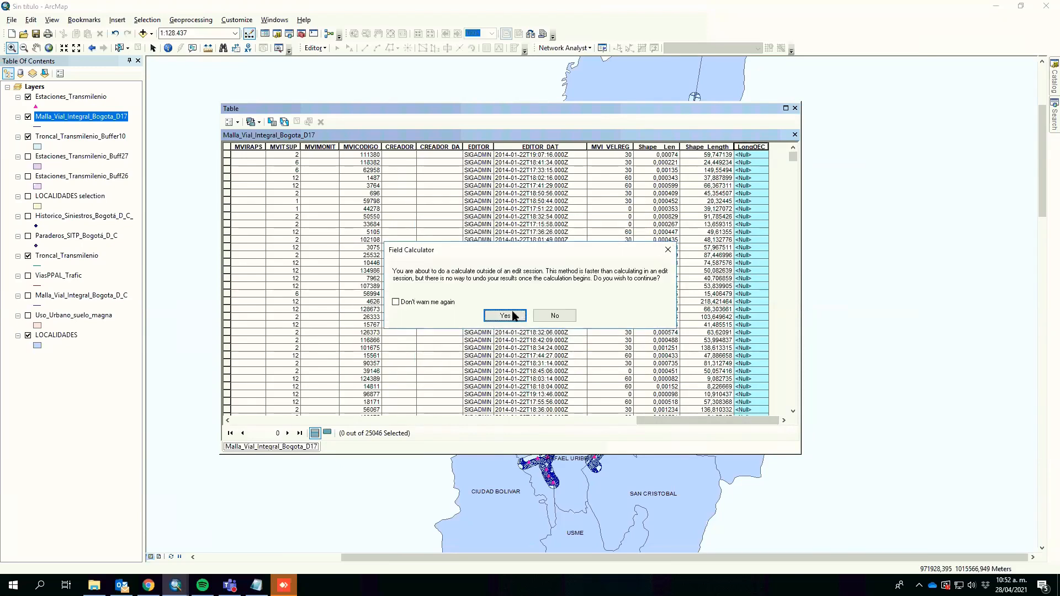
{"action": "left_click", "coordinate": [511, 316]}
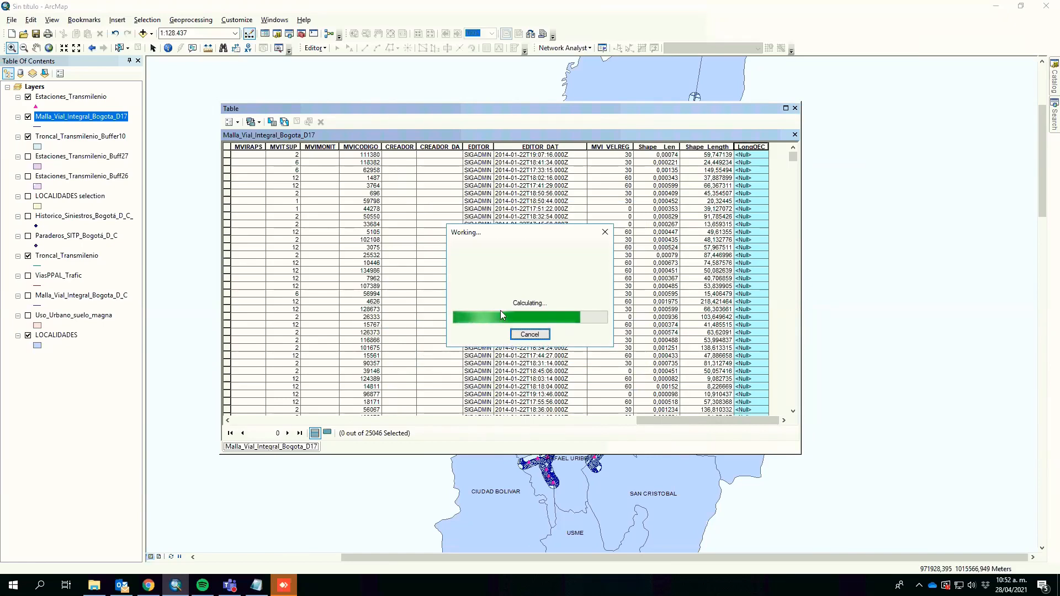
Step: Open the statistics of the LongDEC field and highlight its Sum value
{"action": "right_click", "coordinate": [753, 148]}
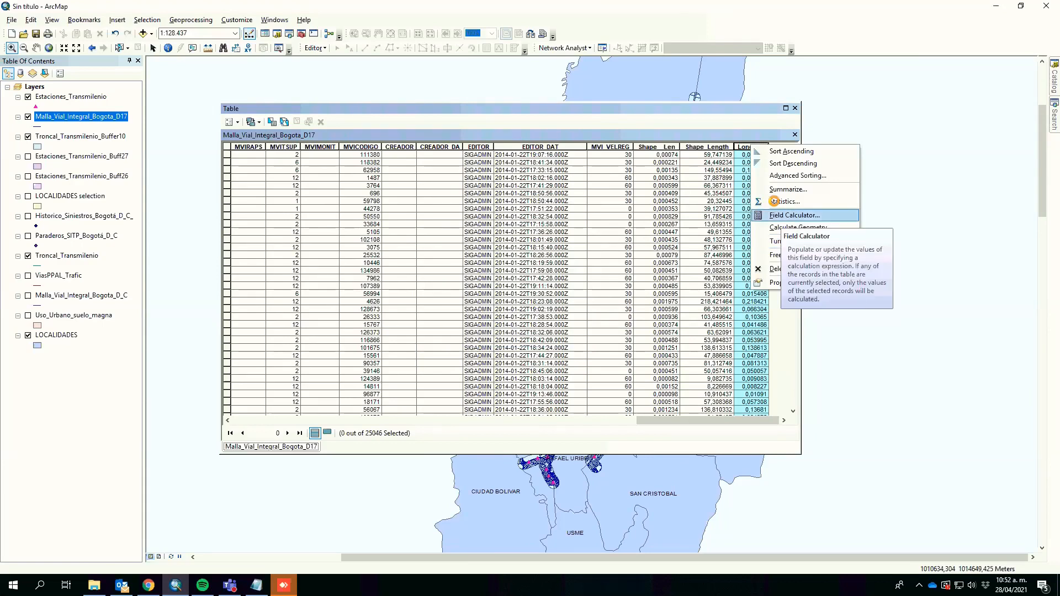
{"action": "left_click", "coordinate": [777, 202]}
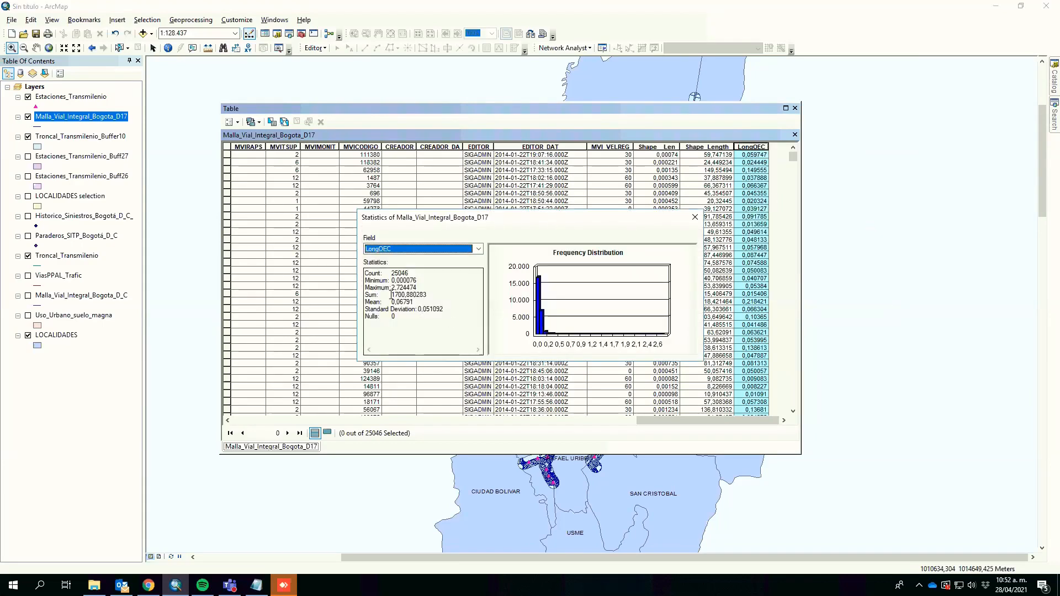
{"action": "left_click_drag", "start_coordinate": [391, 294], "coordinate": [425, 295]}
{"action": "left_click_drag", "start_coordinate": [502, 290], "coordinate": [513, 311]}
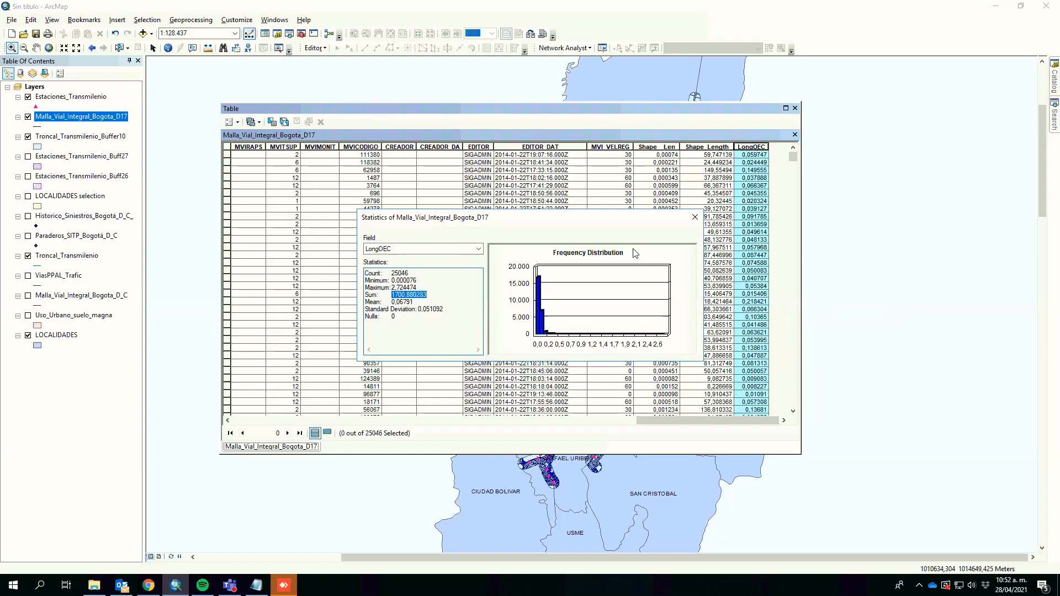
{"action": "left_click", "coordinate": [695, 219]}
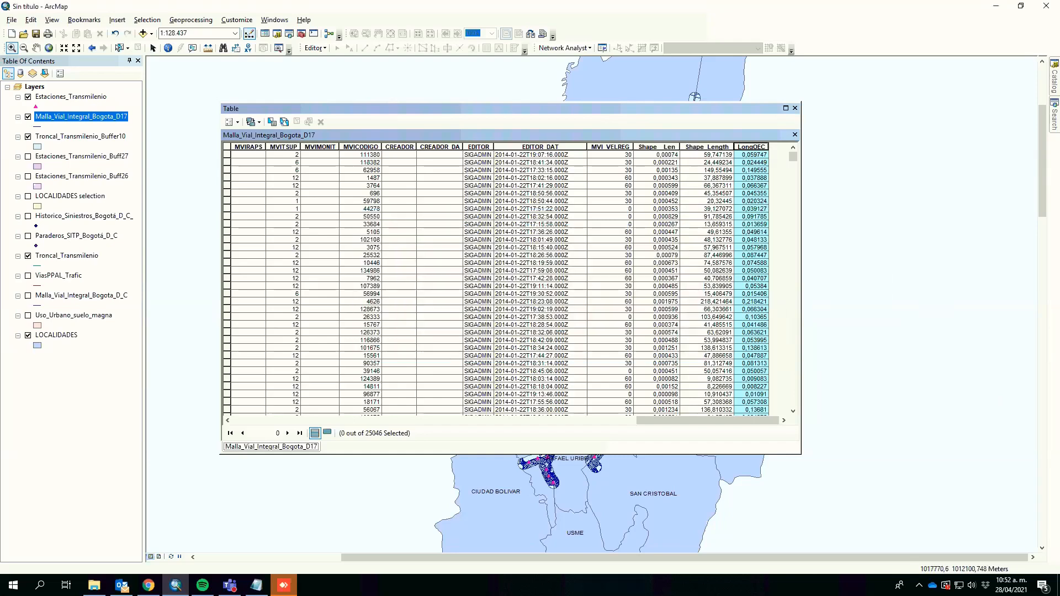
{"action": "right_click", "coordinate": [755, 155]}
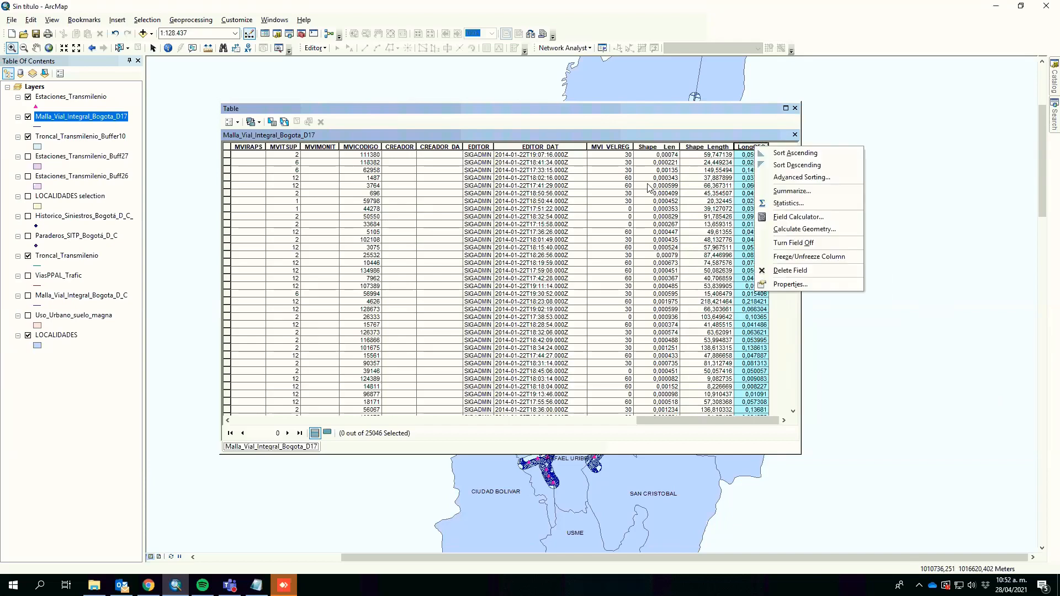
{"action": "left_click", "coordinate": [650, 186]}
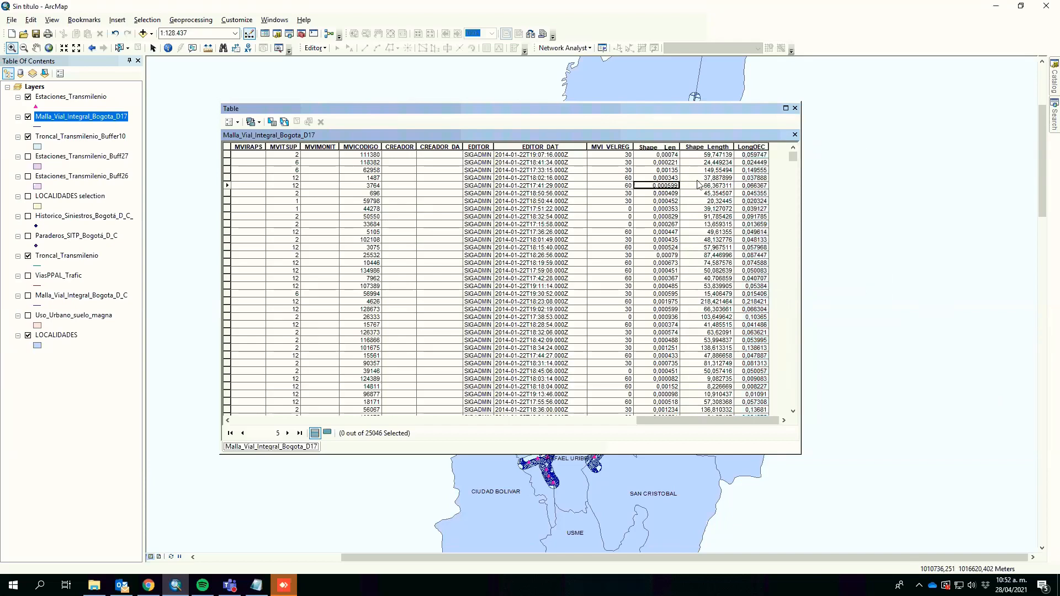
{"action": "left_click", "coordinate": [753, 178]}
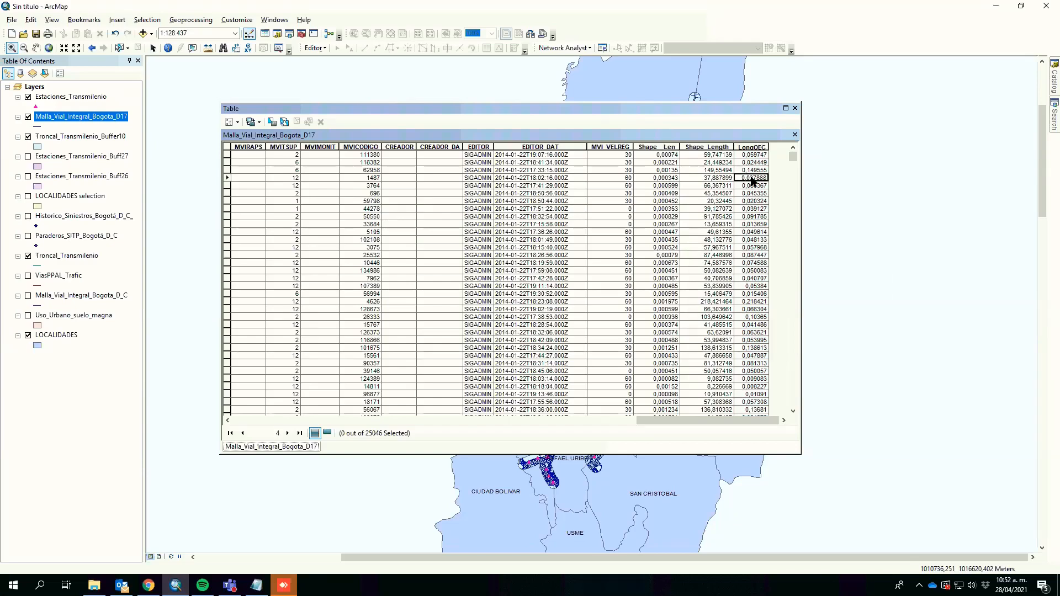